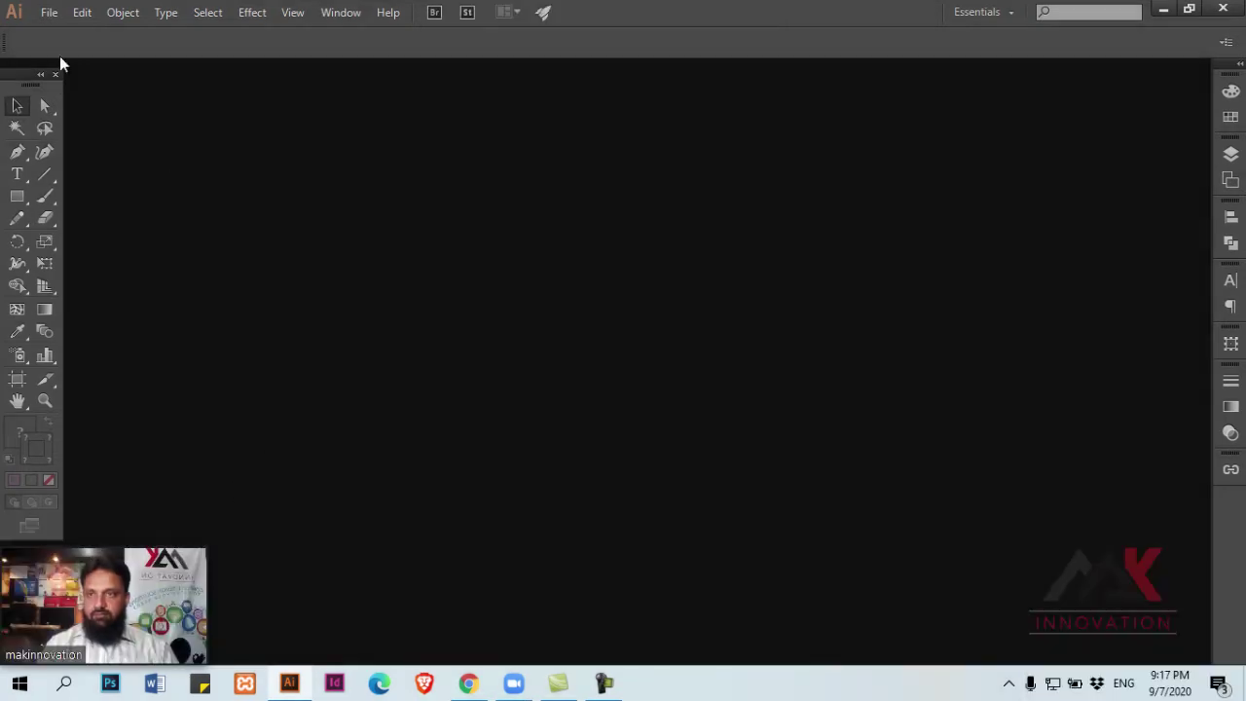
Step: Create a new blank CMYK portrait document from File > New and set the fill to None
left_click(50, 14)
left_click(60, 34)
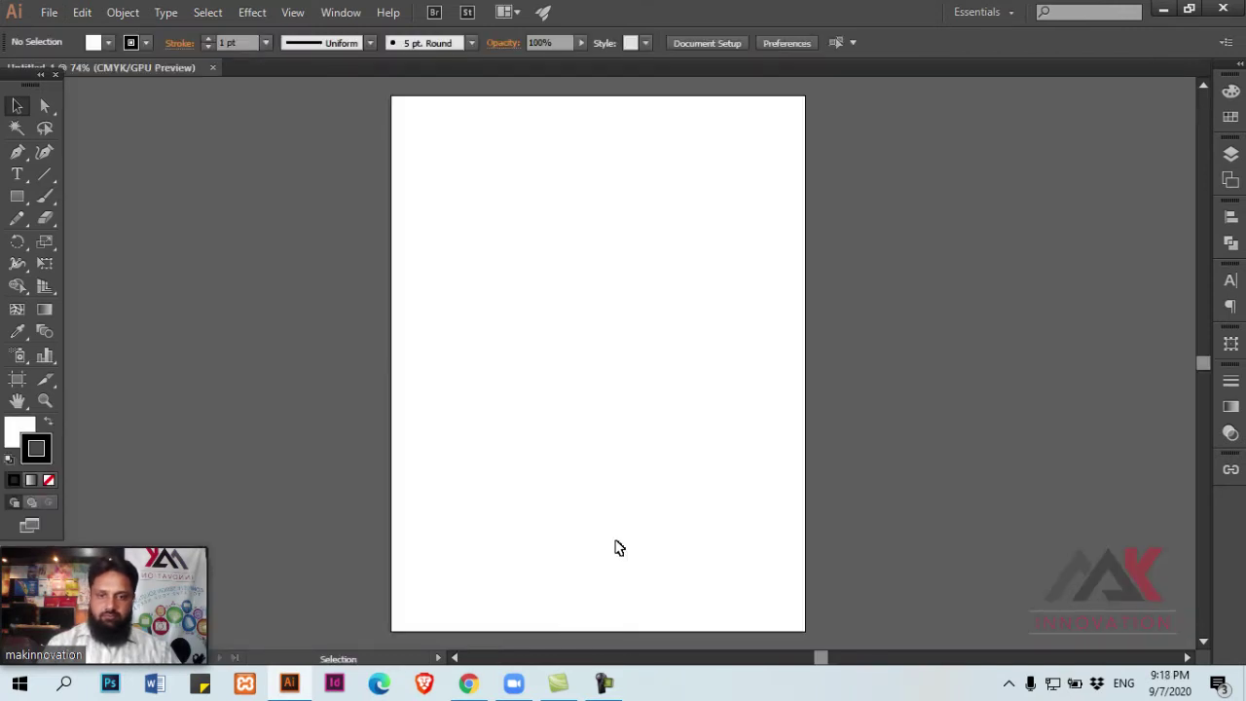
left_click(19, 424)
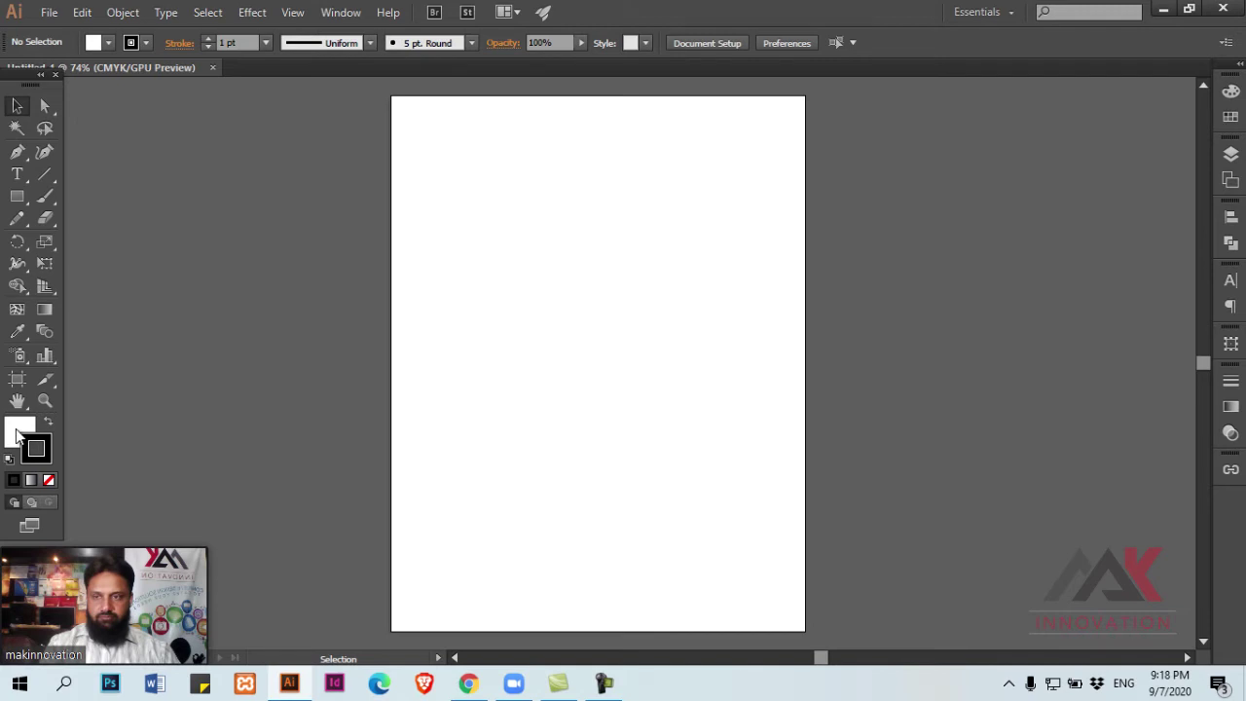
left_click(49, 480)
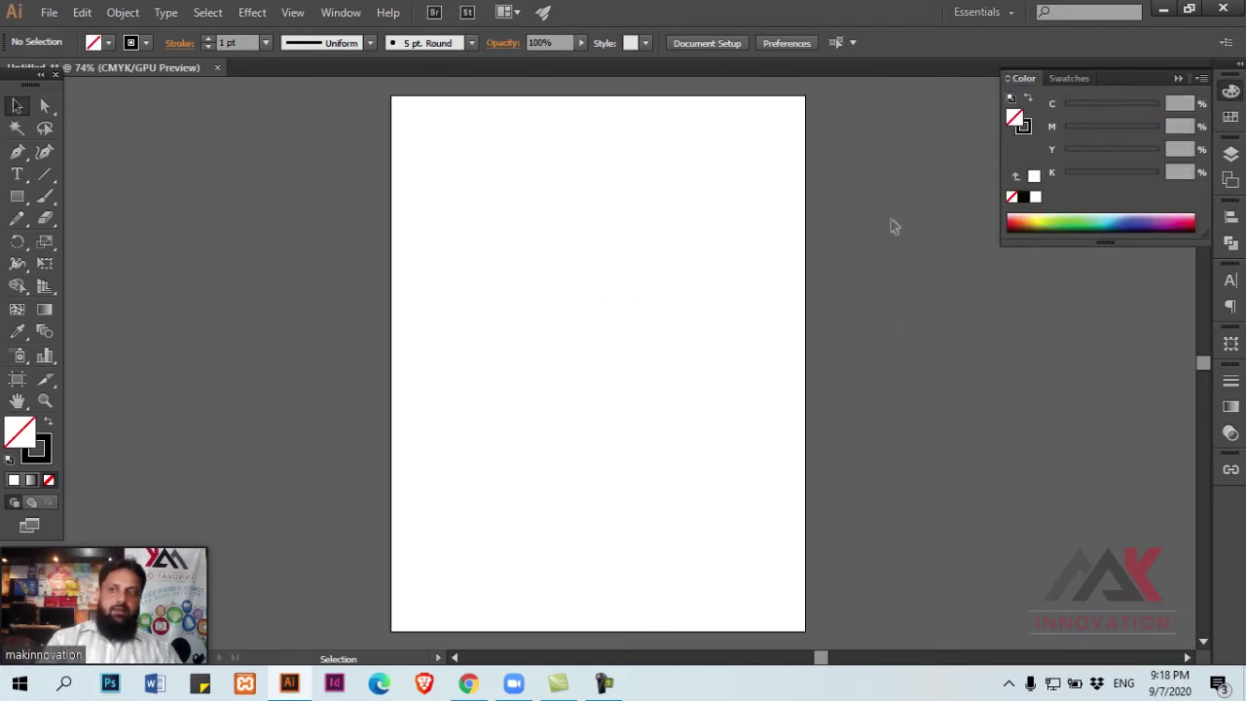
Step: Draw a thin horizontal rectangle near the top with no stroke and a green fill
mouse_move(18, 200)
left_mouse_down()
mouse_move(97, 209)
mouse_move(103, 195)
left_mouse_up()
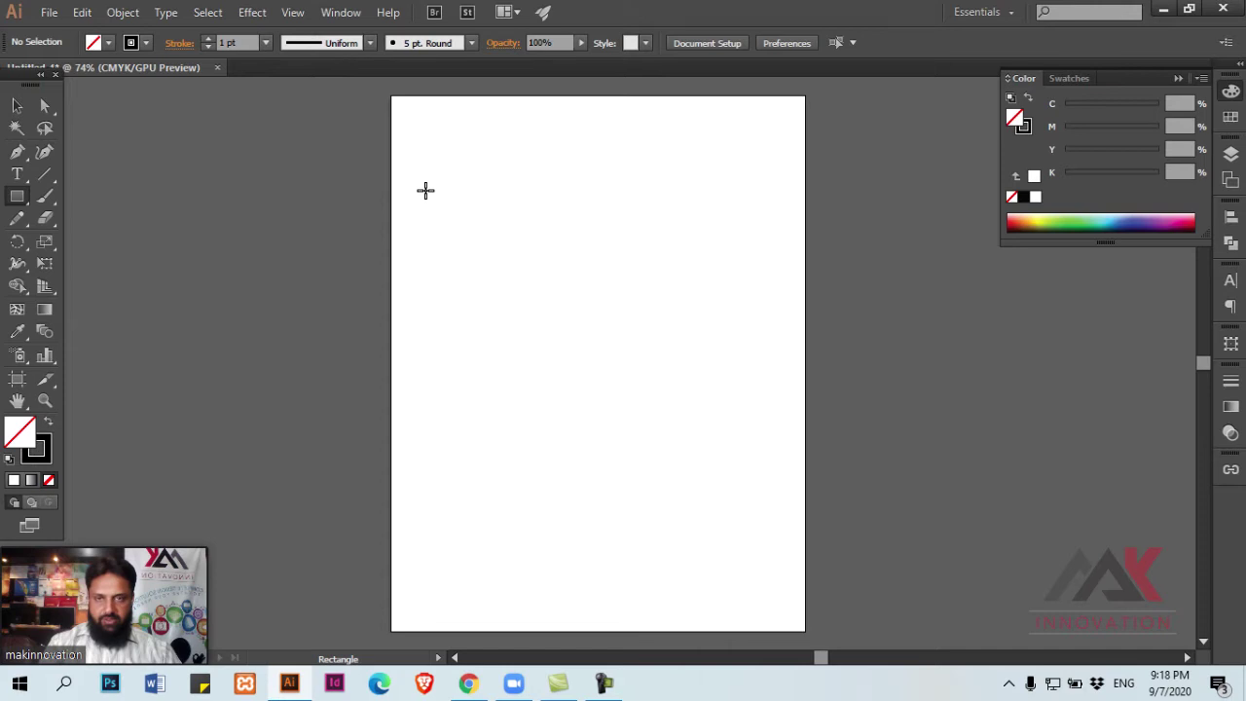
left_click_drag(426, 190, 593, 210)
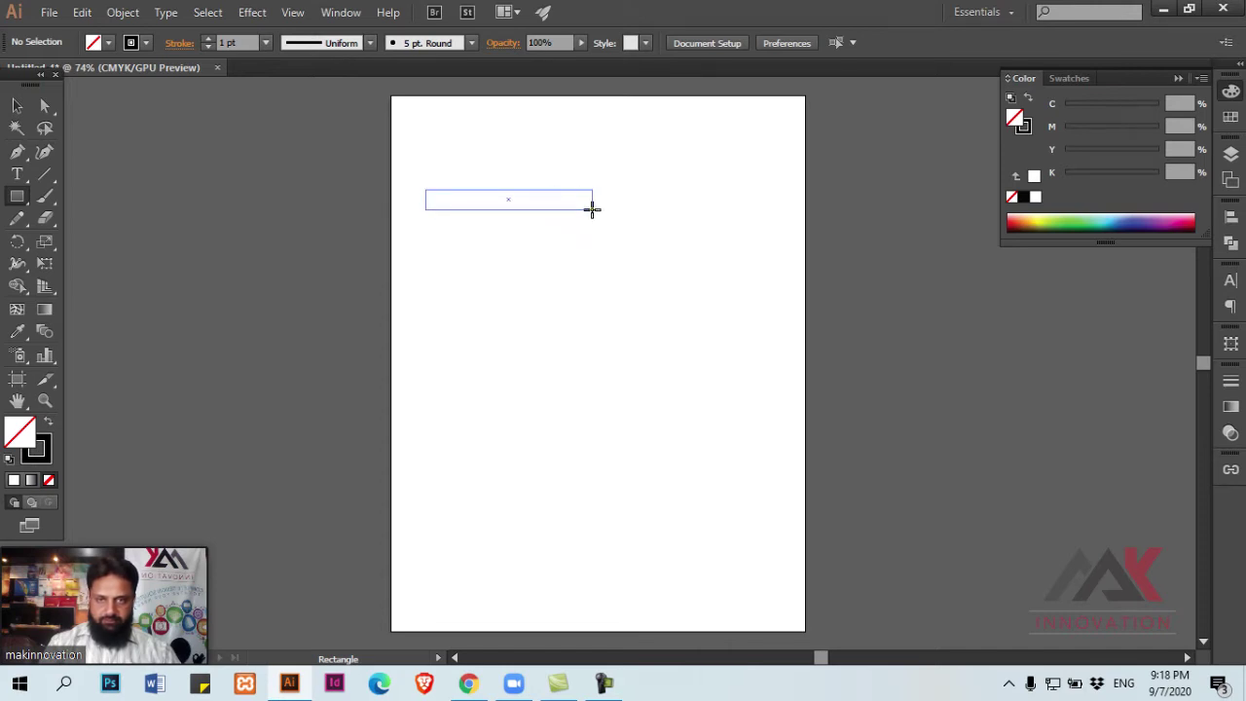
left_click(1023, 128)
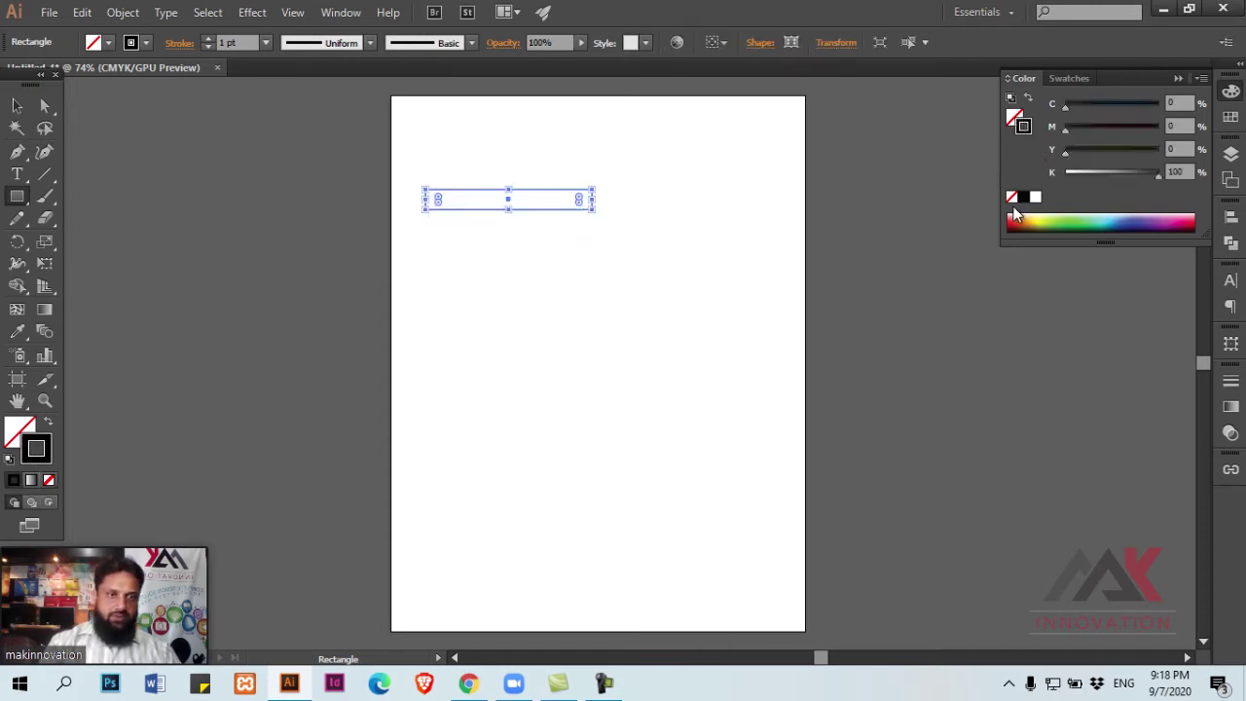
left_click(1011, 196)
left_click(1014, 120)
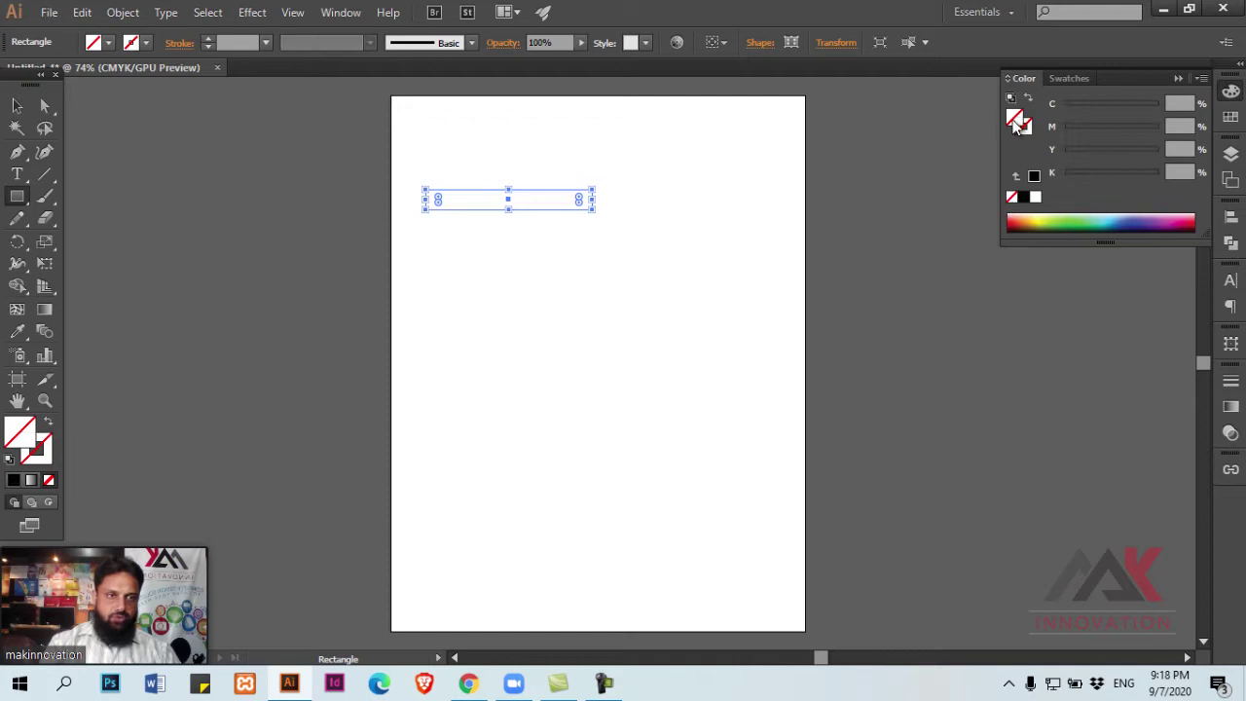
left_click(1024, 198)
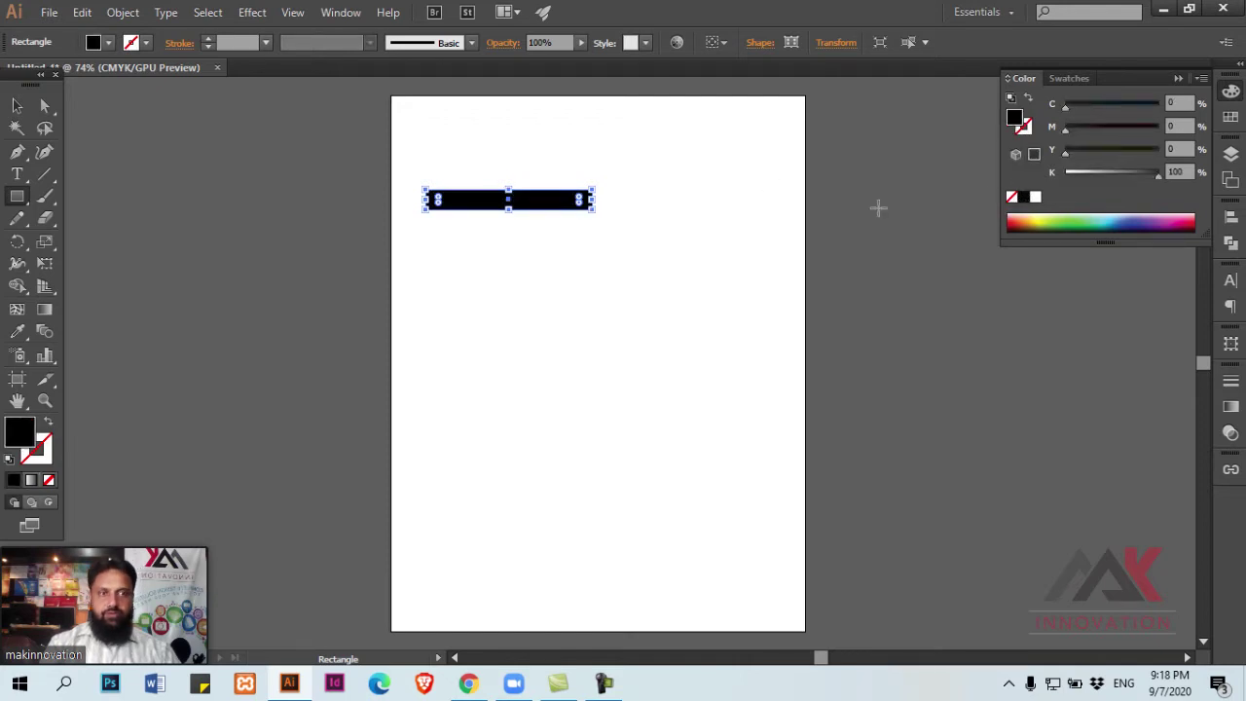
left_click(1075, 222)
Step: Move the green bar up and to the right, then zoom in on it
key("v")
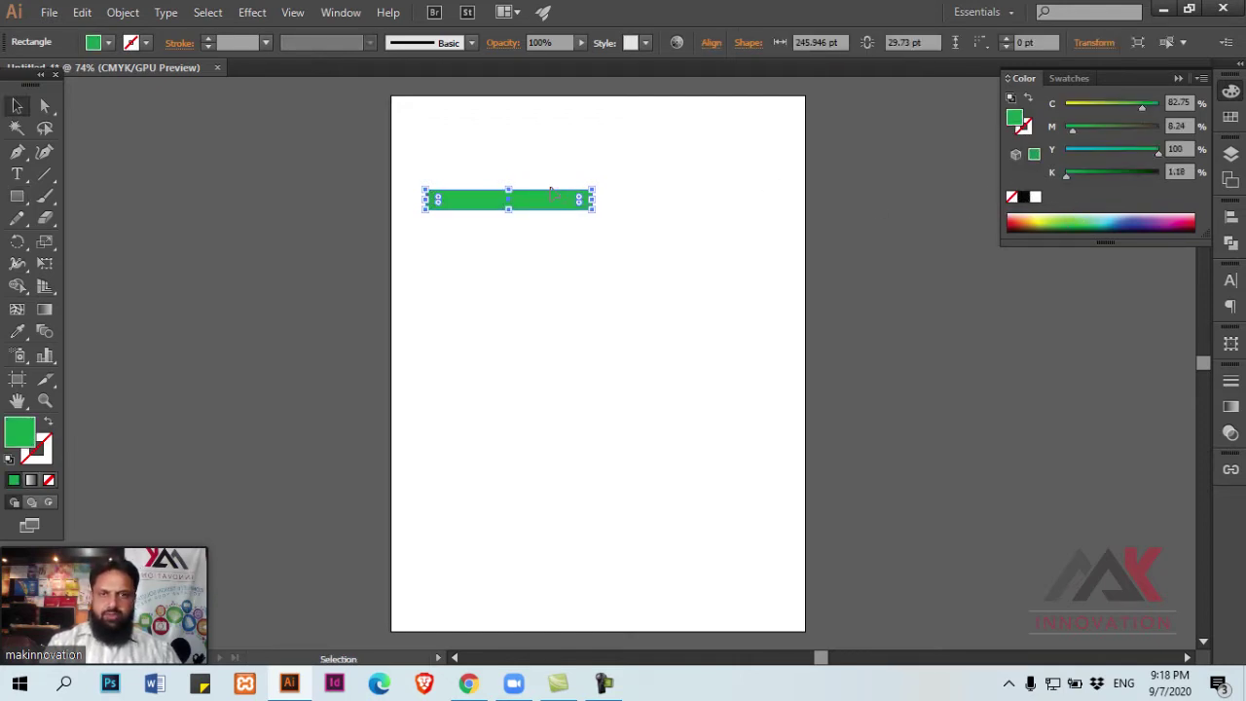
left_click_drag(552, 191, 672, 133)
key("ctrl+1")
left_click_drag(670, 223, 703, 187)
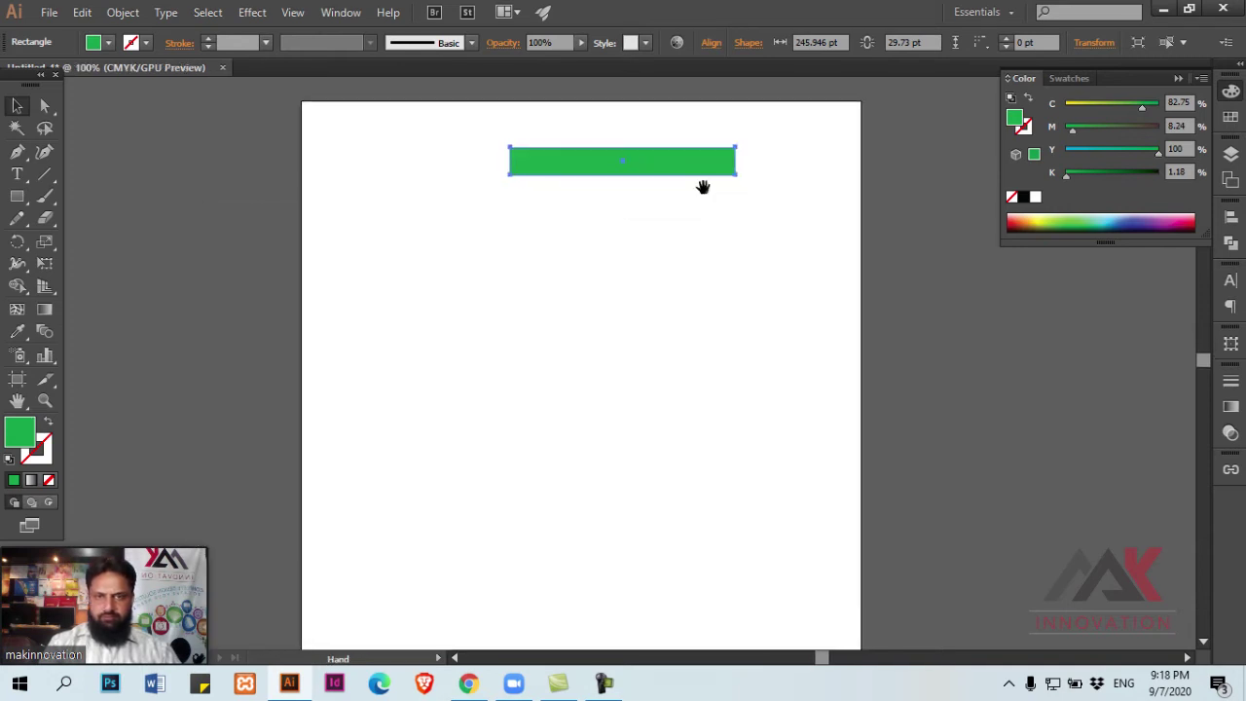
key("ctrl+=")
Step: Alt-drag a copy of the green bar down the page and make it thinner, 9.333 pt tall
mouse_move(601, 235)
left_mouse_down()
mouse_move(603, 218)
mouse_move(541, 208)
left_mouse_up()
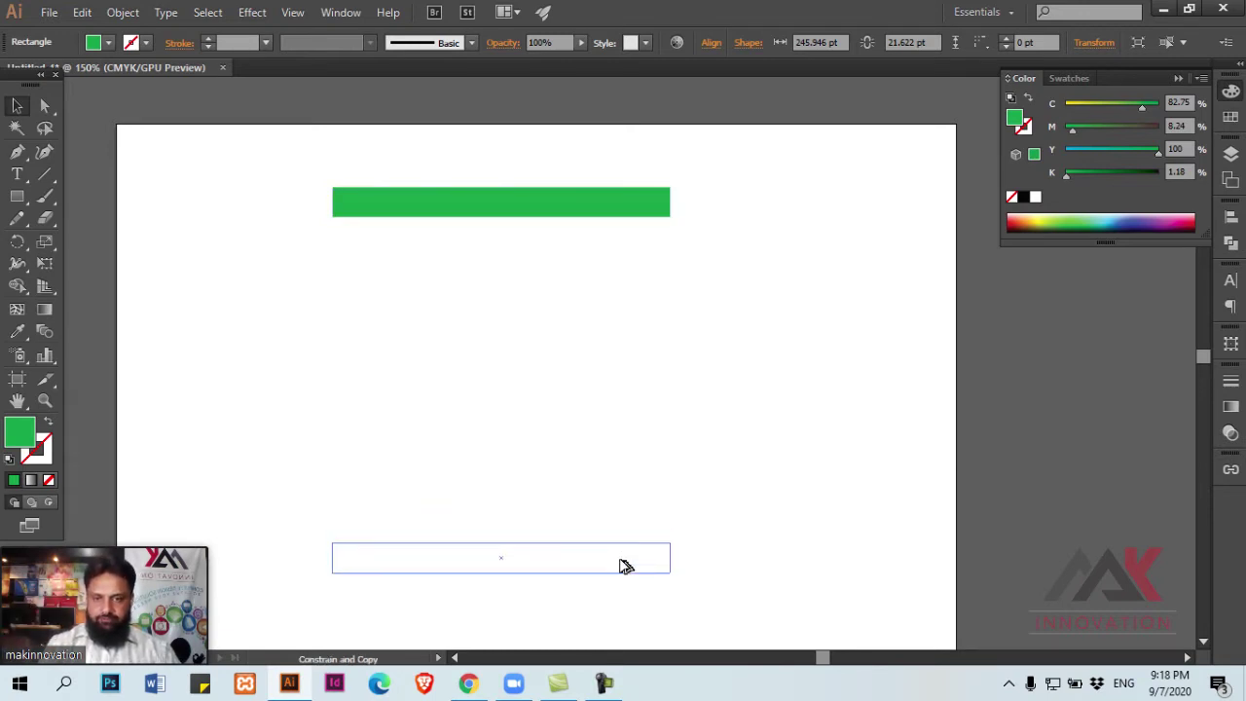
left_click_drag(600, 209, 623, 566)
left_click_drag(502, 540, 502, 555)
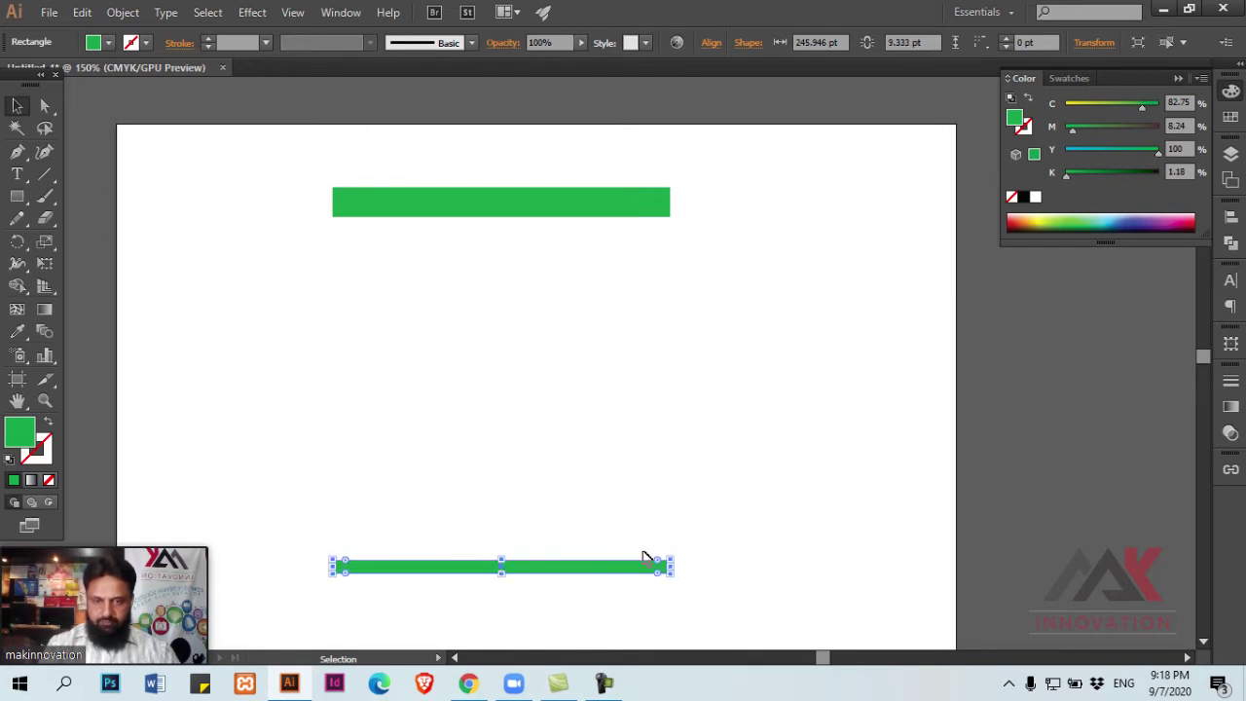
left_click_drag(568, 531, 633, 463)
Step: Fill the lower bar yellow, then marquee-select both bars
mouse_move(1141, 107)
left_mouse_down()
mouse_move(1065, 107)
mouse_move(1090, 128)
mouse_move(1078, 130)
left_mouse_up()
left_click(845, 240)
left_click_drag(751, 365, 667, 411)
left_click_drag(727, 567, 602, 146)
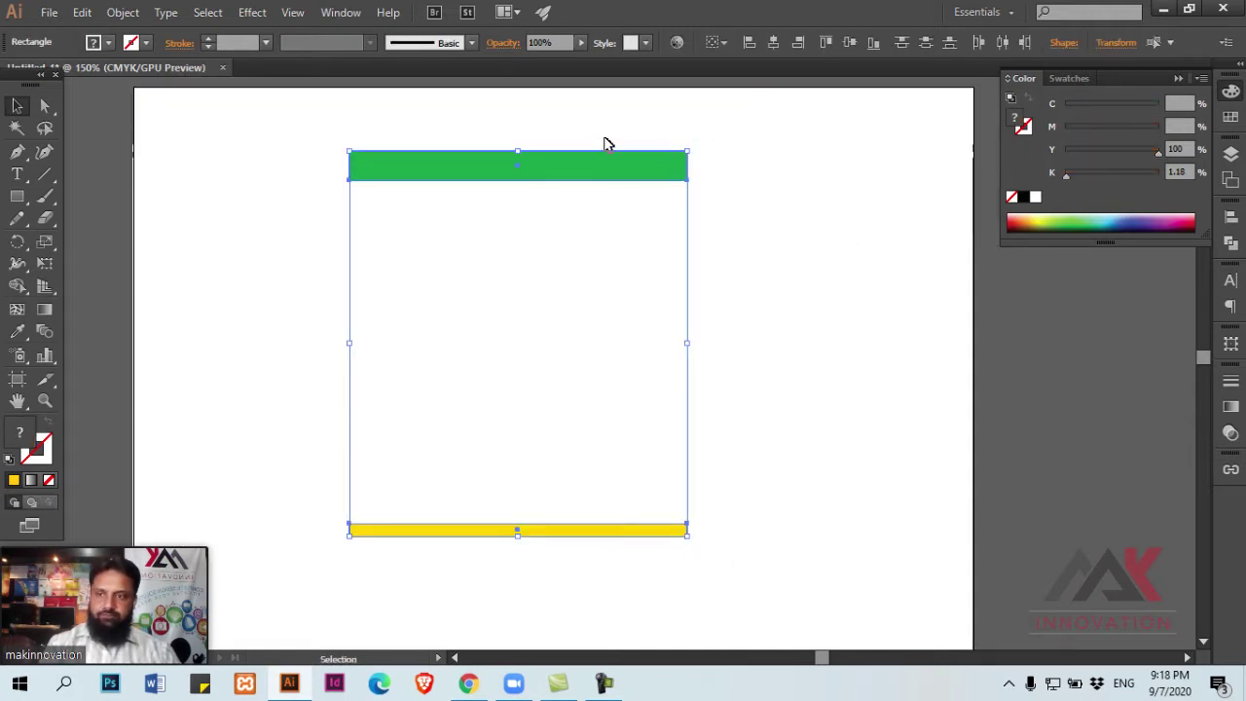
left_click(46, 333)
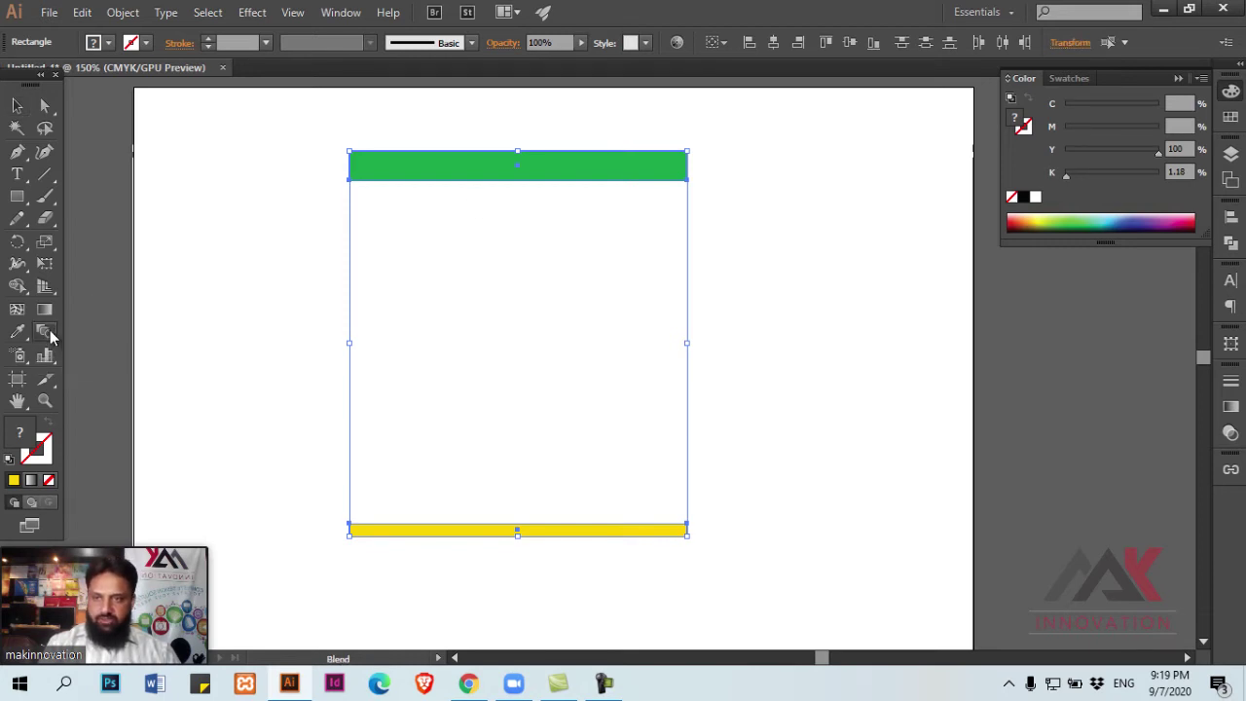
left_click(473, 531)
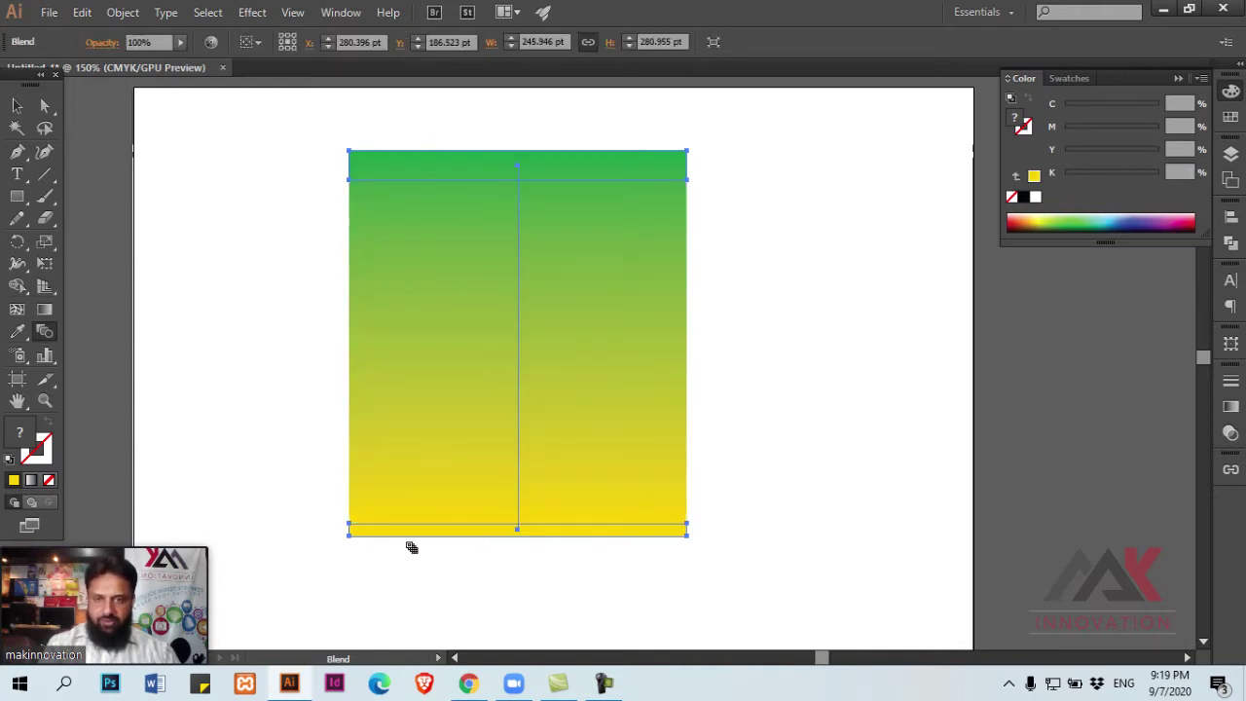
key("ctrl+z")
key("ctrl+alt+b")
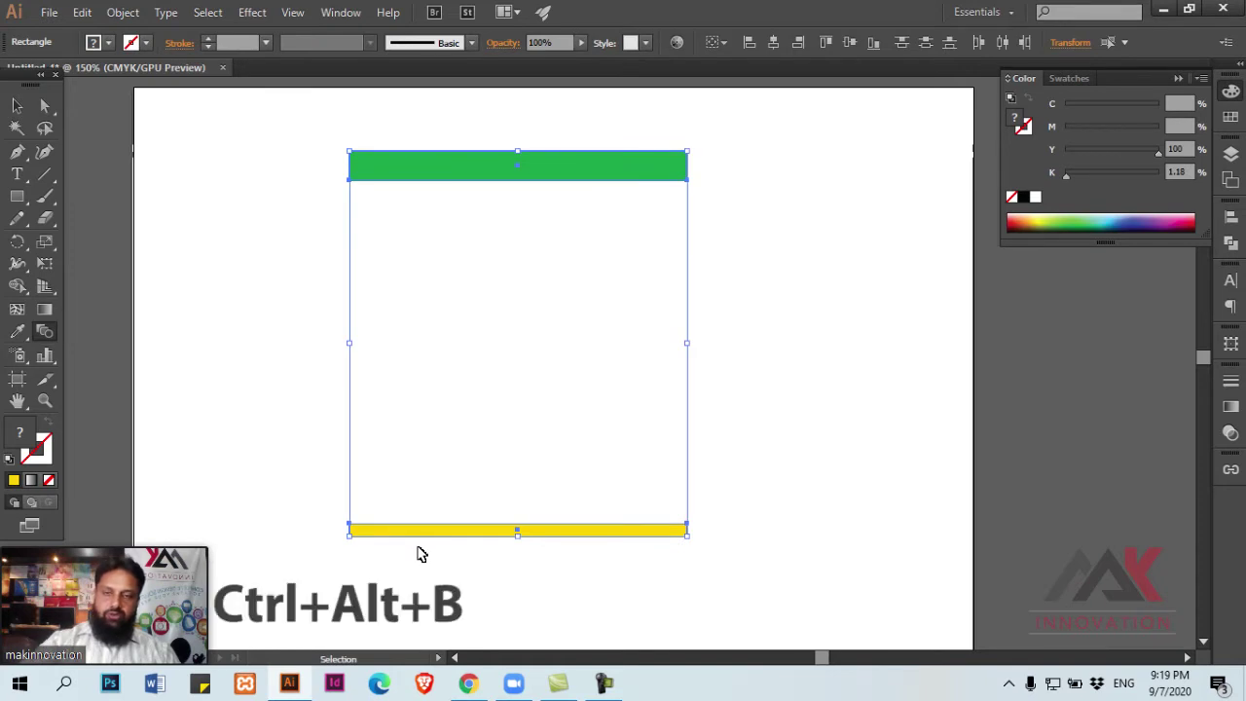
key("w")
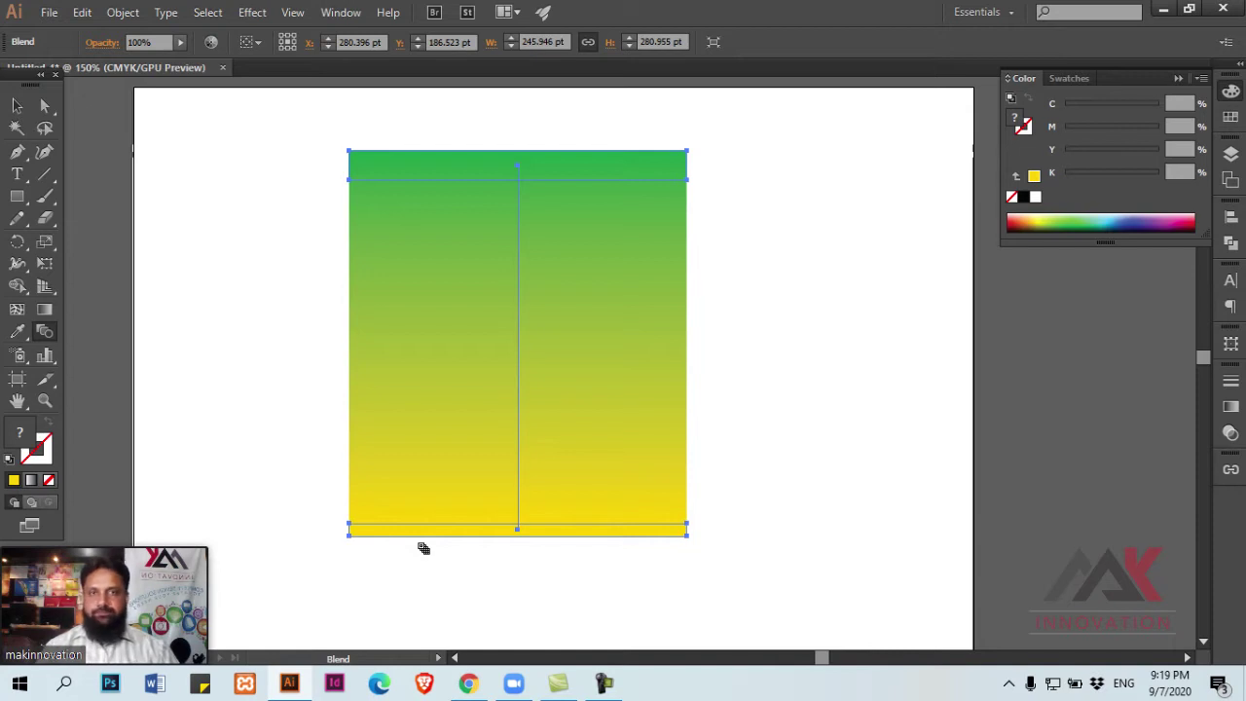
key("ctrl+z")
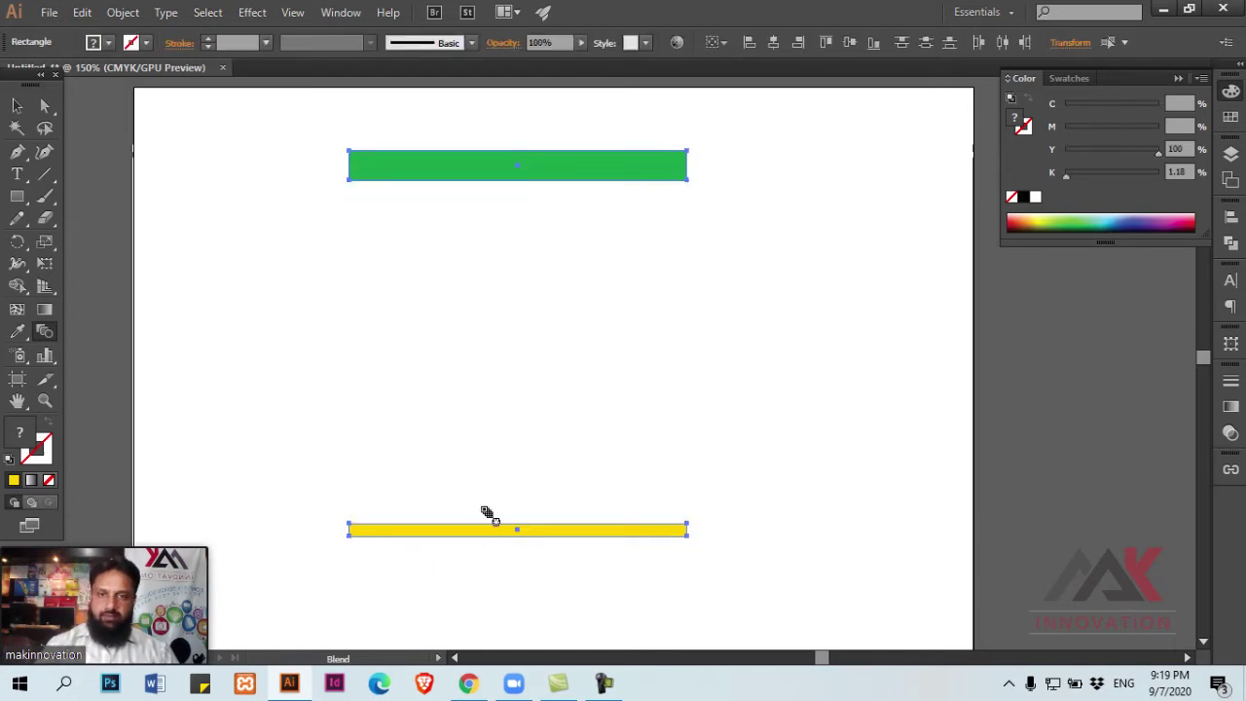
key("v")
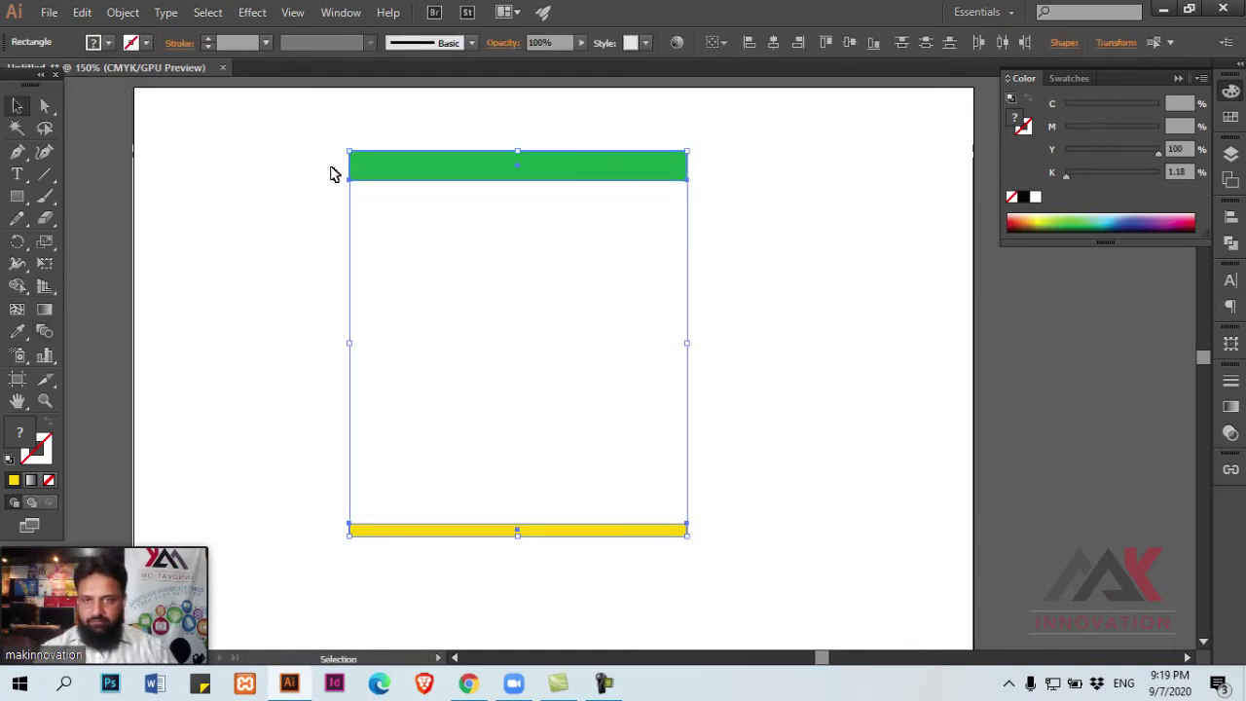
left_click(331, 172)
scroll(553, 248, "down", 2)
Step: Zoom out and Alt+Shift-copy the green bar straight down below the yellow bar
key("ctrl+1")
left_click_drag(567, 172, 576, 569)
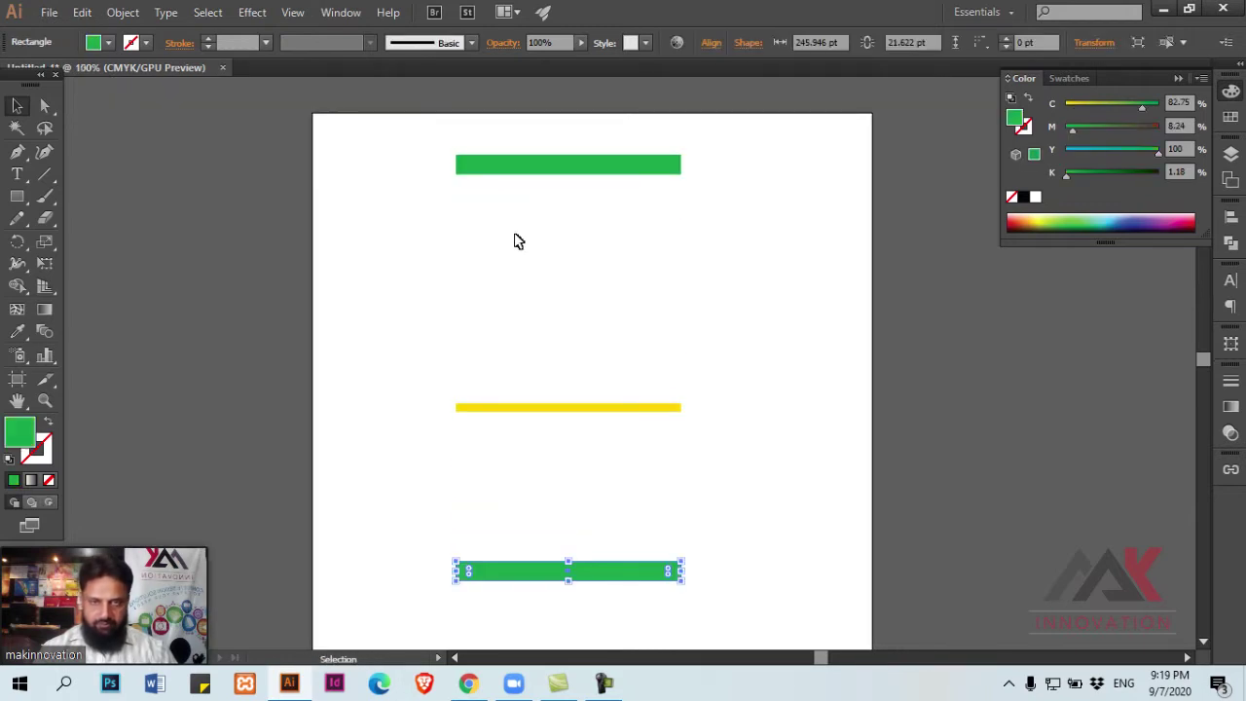
mouse_move(432, 134)
left_mouse_down()
mouse_move(488, 326)
mouse_move(526, 598)
left_mouse_up()
Step: Blend the three bars by clicking each with the Blend tool, then undo a trial move
left_click(49, 360)
left_click(46, 333)
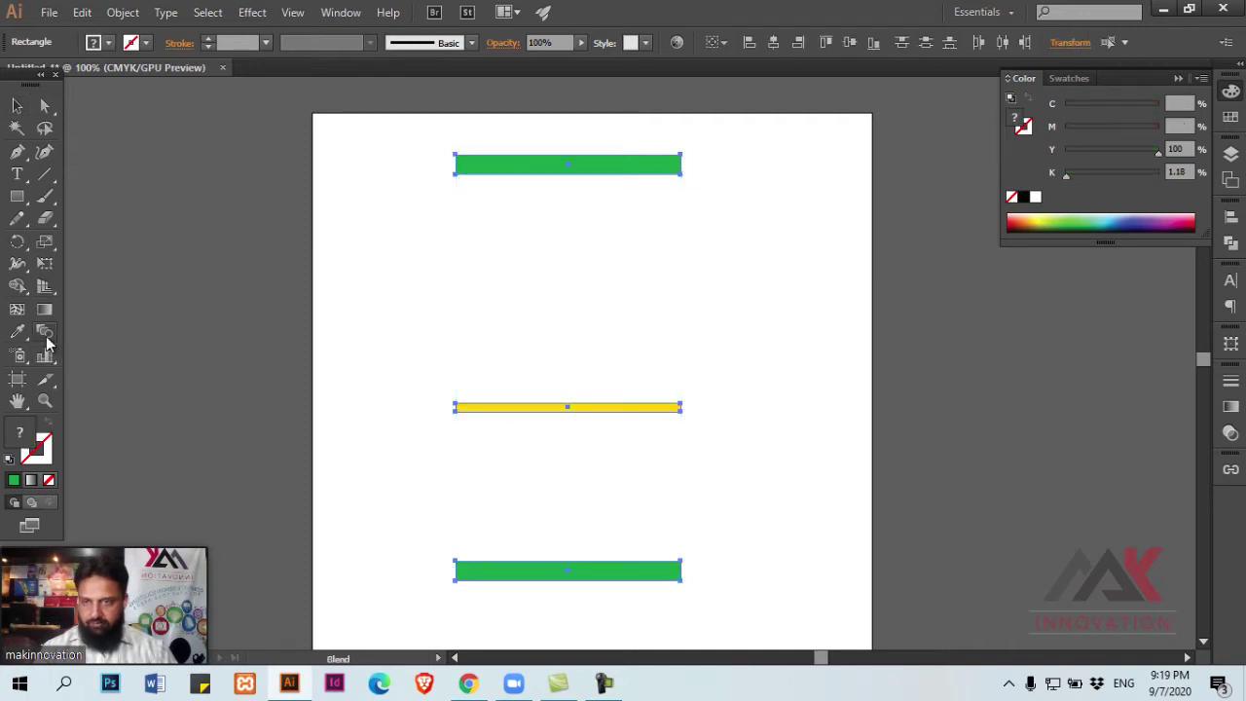
left_click(570, 407)
left_click(570, 574)
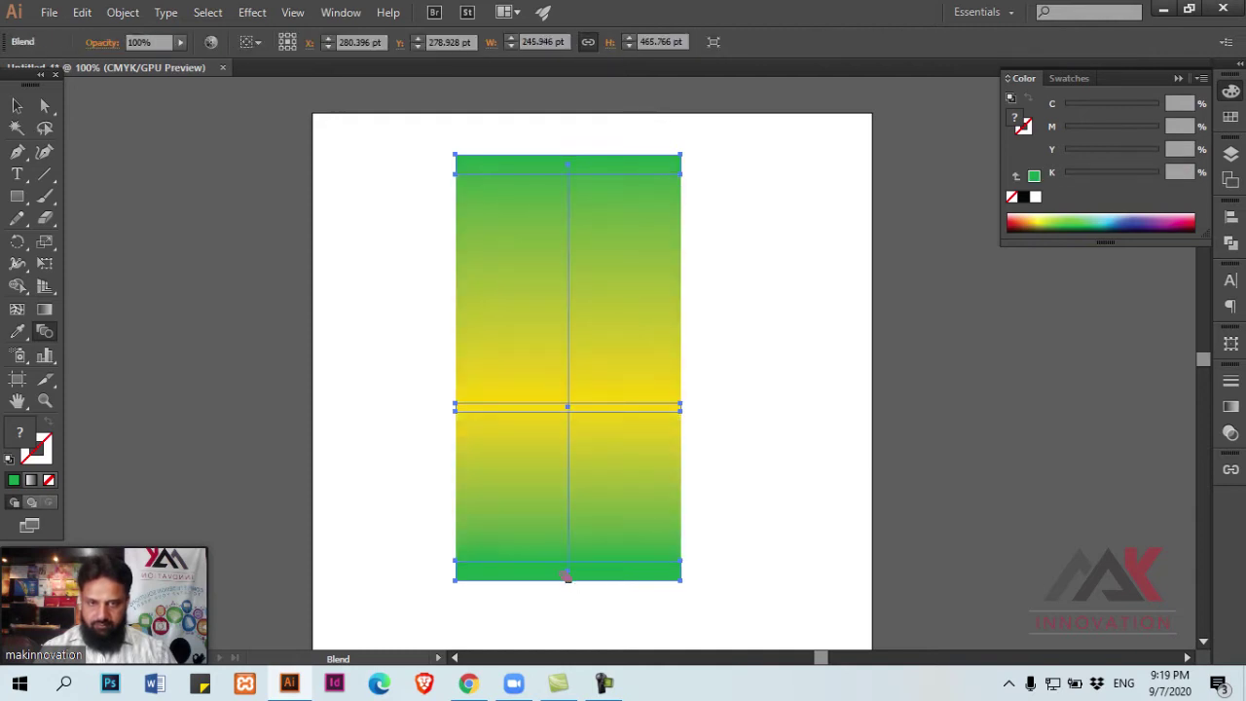
key("ctrl+shift+a")
key("v")
left_click_drag(607, 448, 837, 438)
key("ctrl+z")
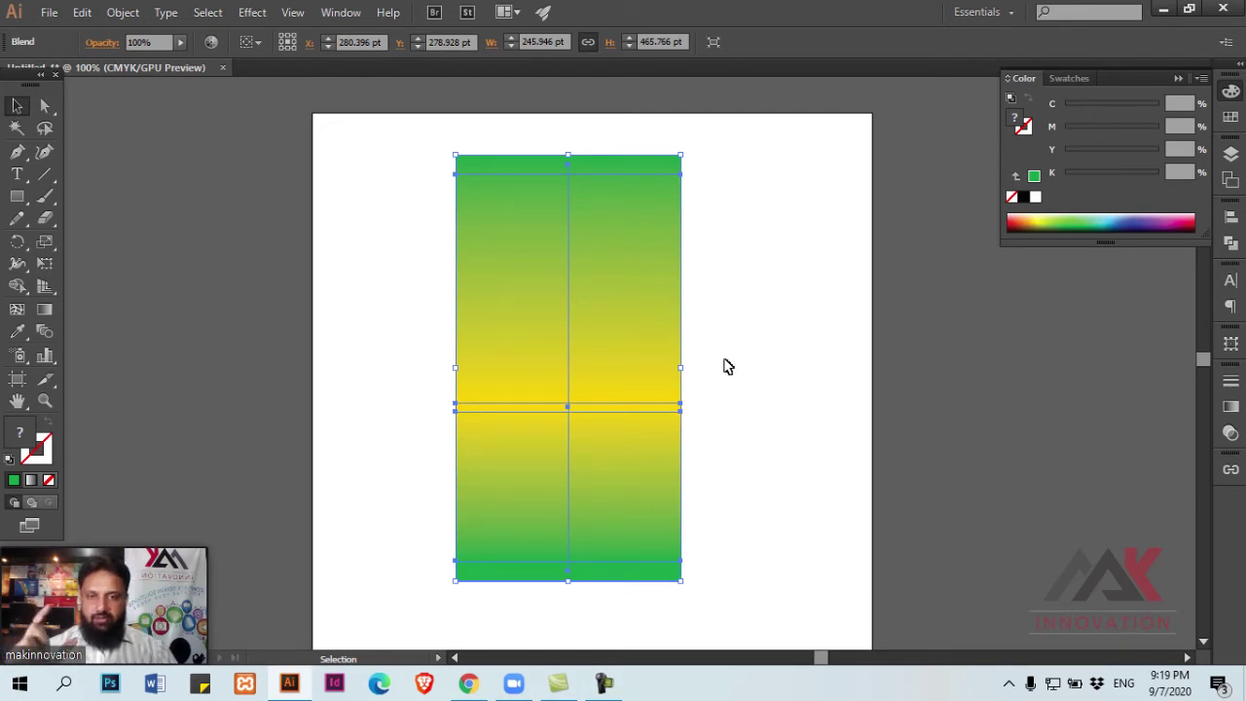
Step: Select all three bars and apply Make Blend for one green-yellow-green blend
left_click(779, 358)
key("a")
key("ctrl+a")
key("alt+ctrl+shift+b")
key("ctrl+z")
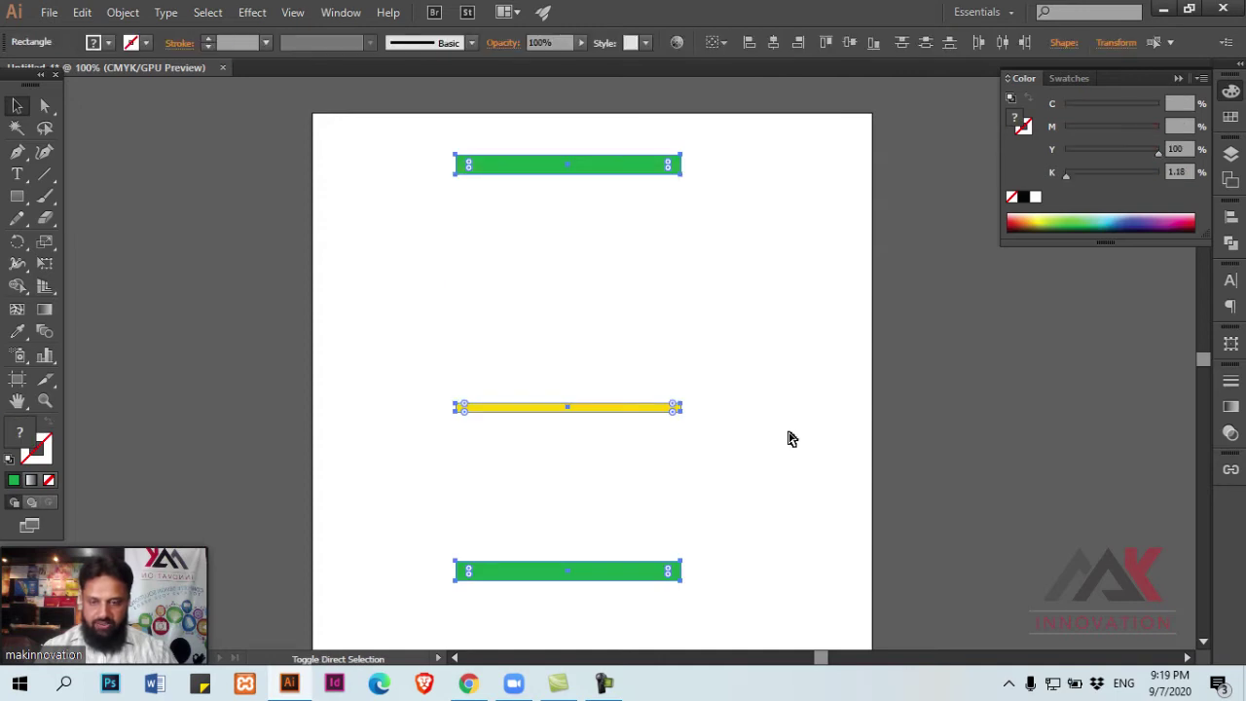
key("ctrl+shift+z")
key("alt+ctrl+b")
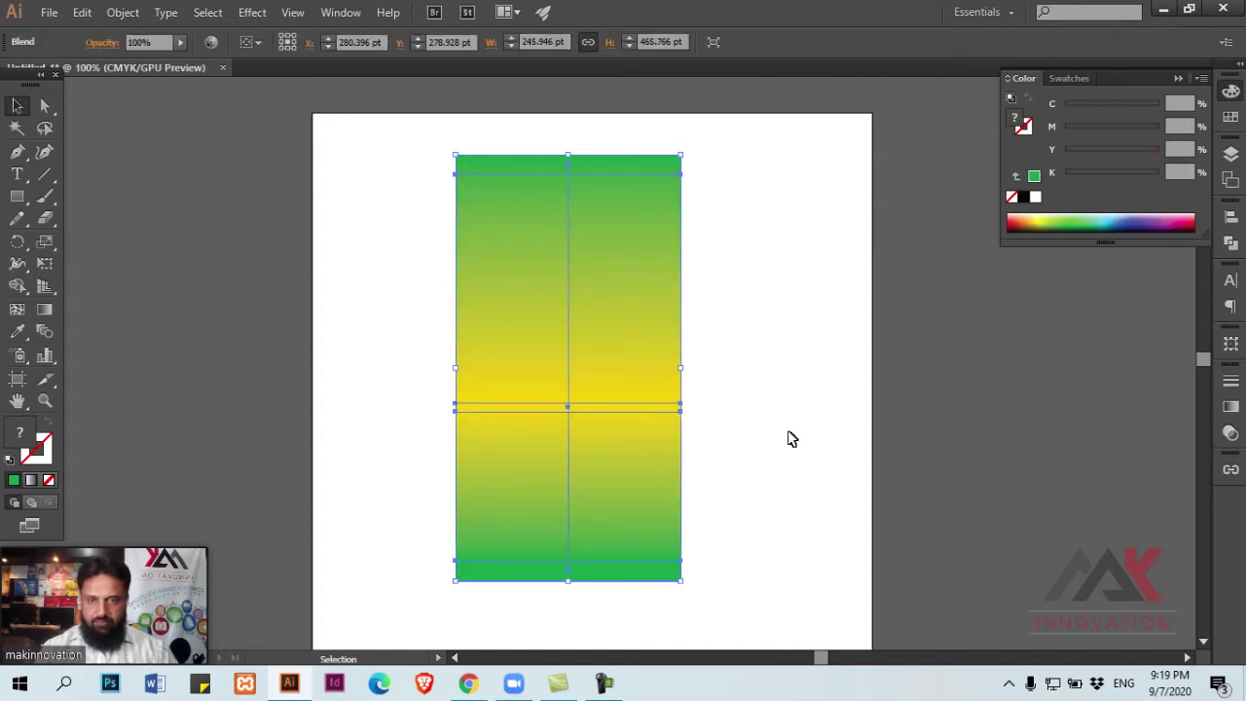
Step: Open Blend Options for the blend, choose Specified Steps and turn on Preview
left_click(117, 12)
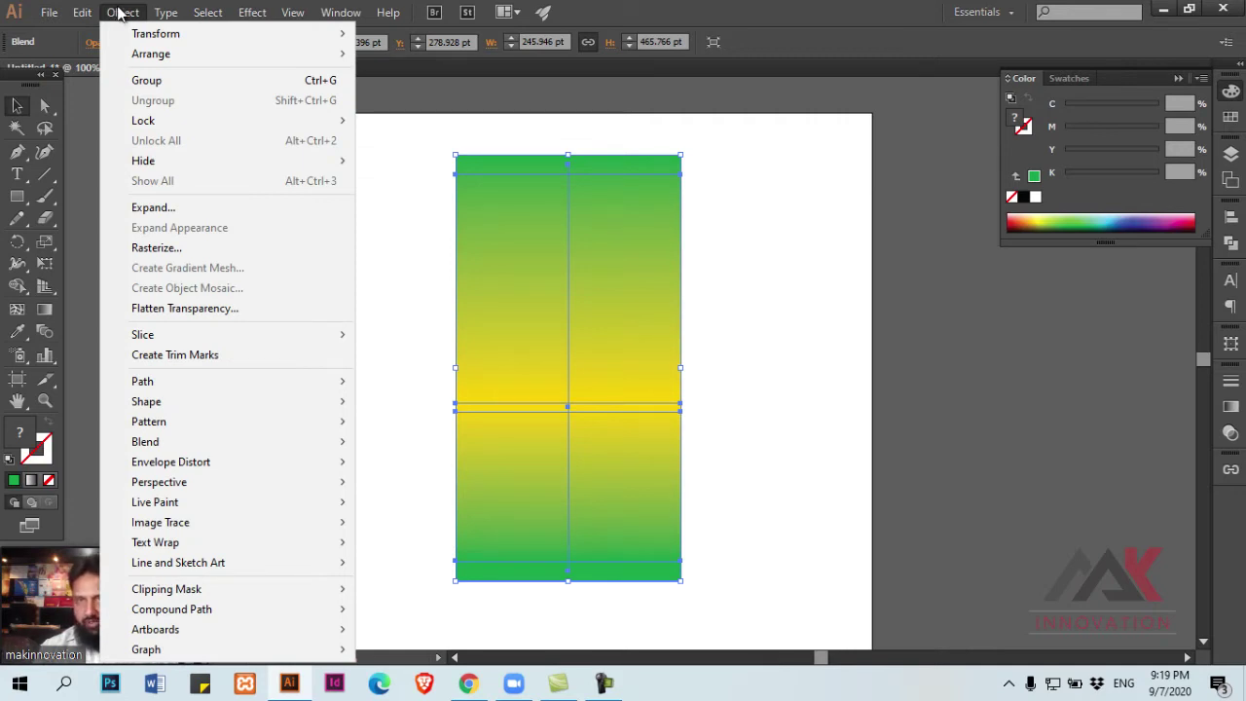
mouse_move(145, 442)
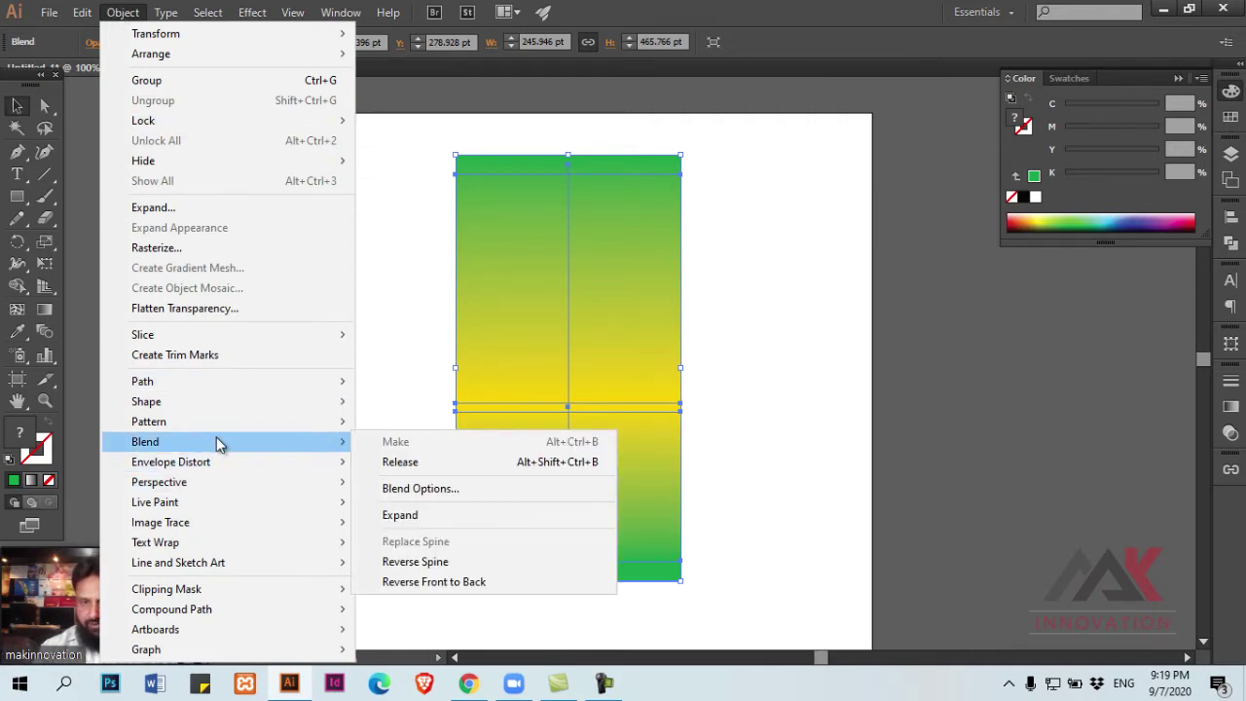
left_click(452, 492)
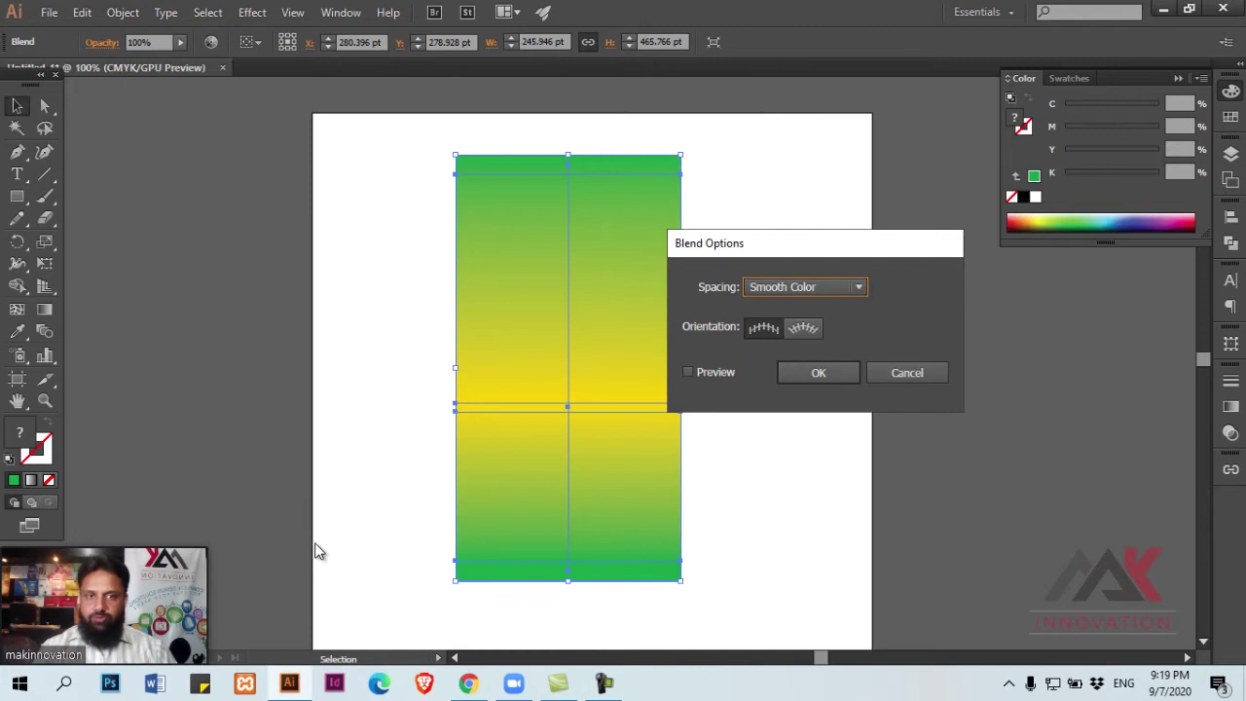
left_click(807, 289)
left_click(842, 331)
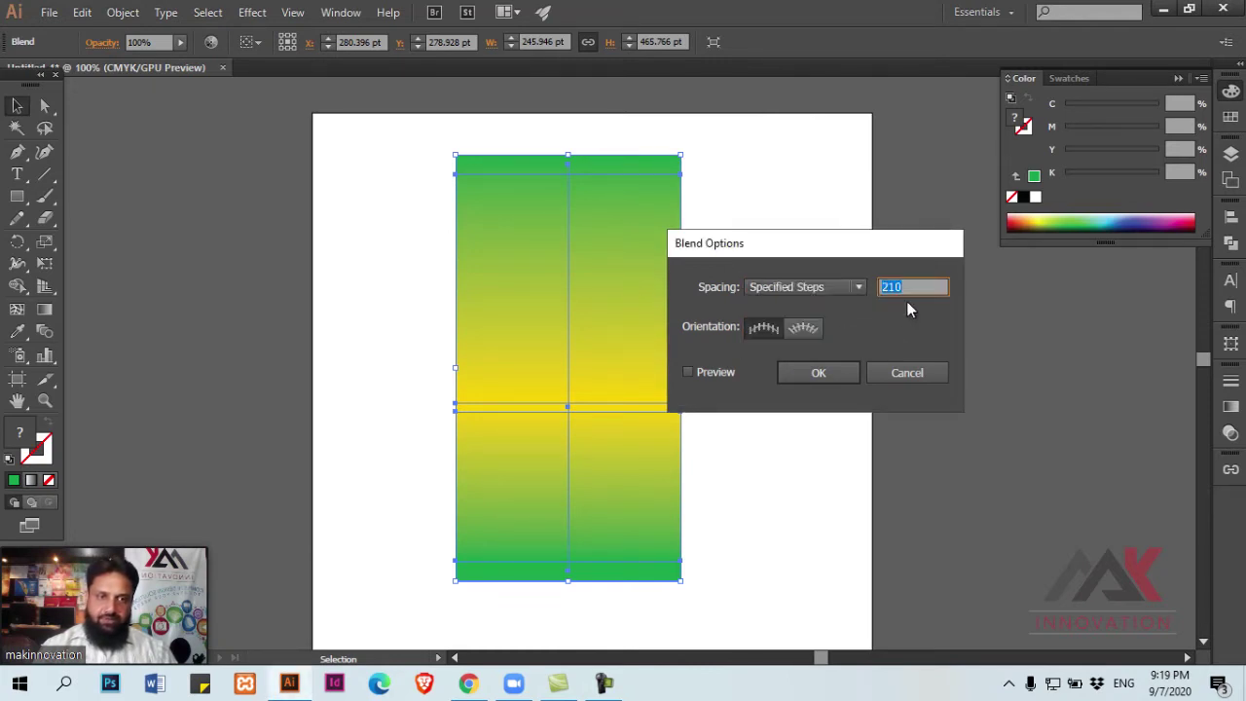
left_click(688, 370)
left_click_drag(747, 251, 868, 251)
type("10")
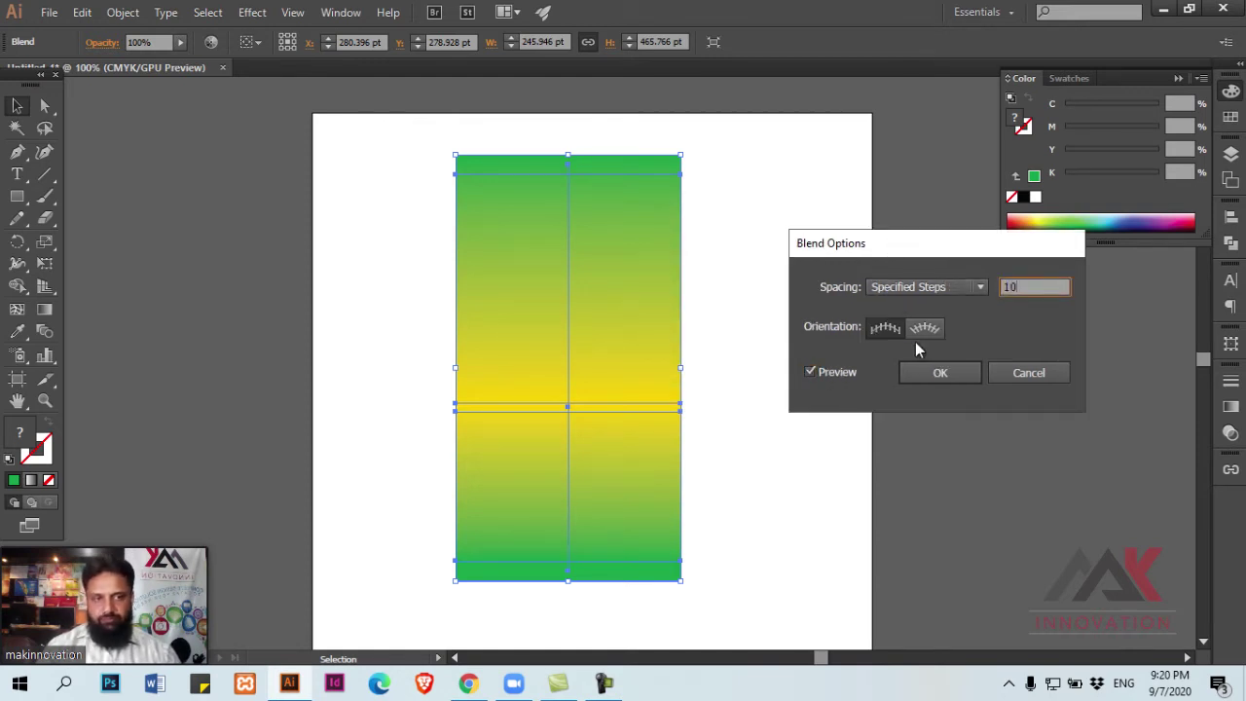
key("Tab")
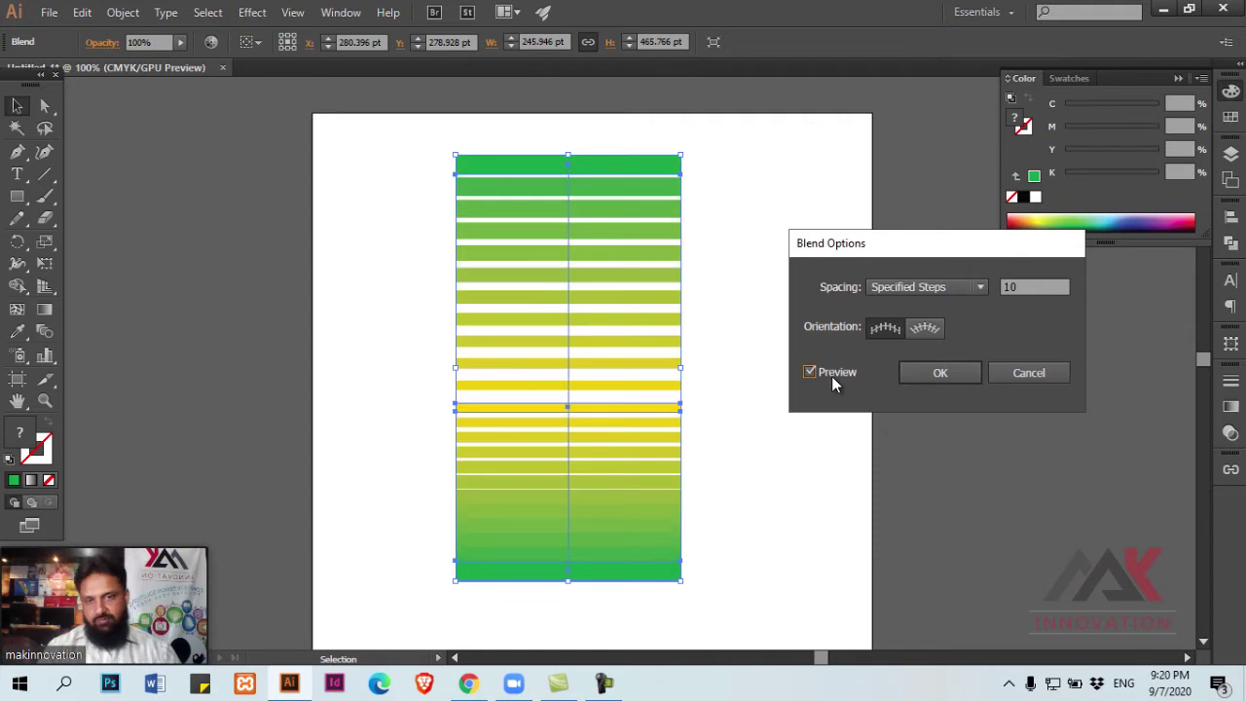
Step: Preview 100 steps, then 5 steps, then cancel to keep the smooth gradient
double_click(1036, 287)
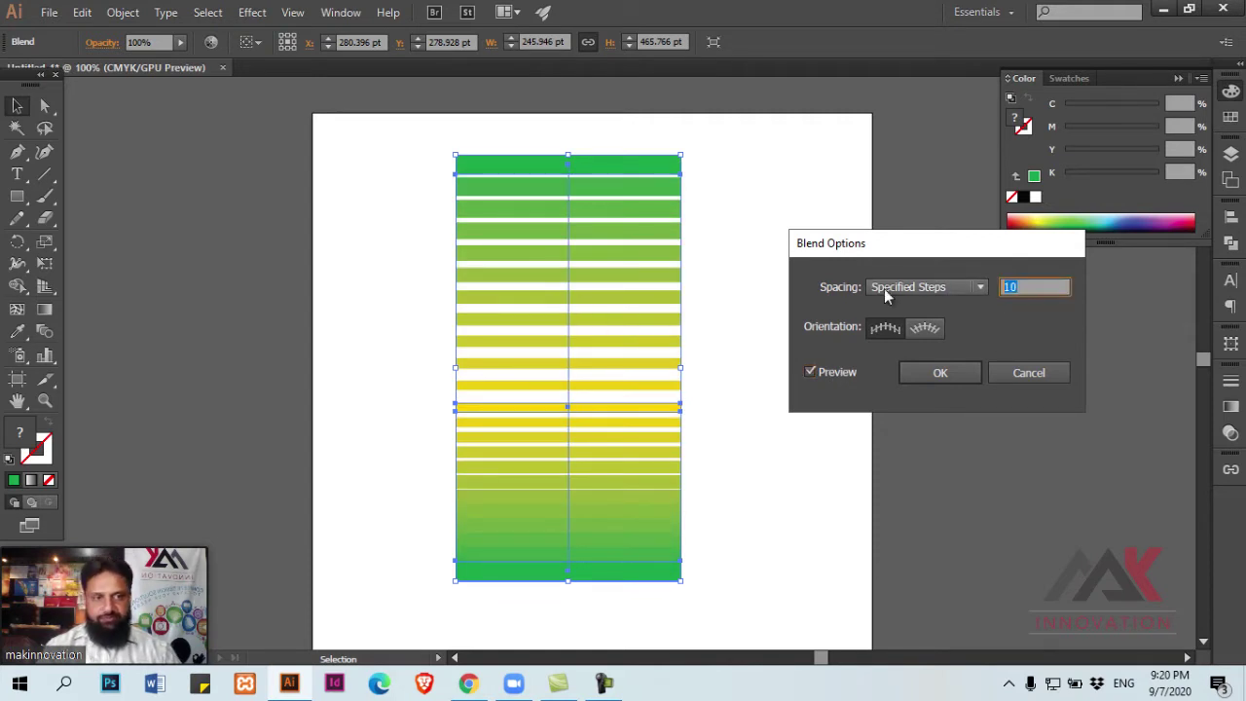
type("100")
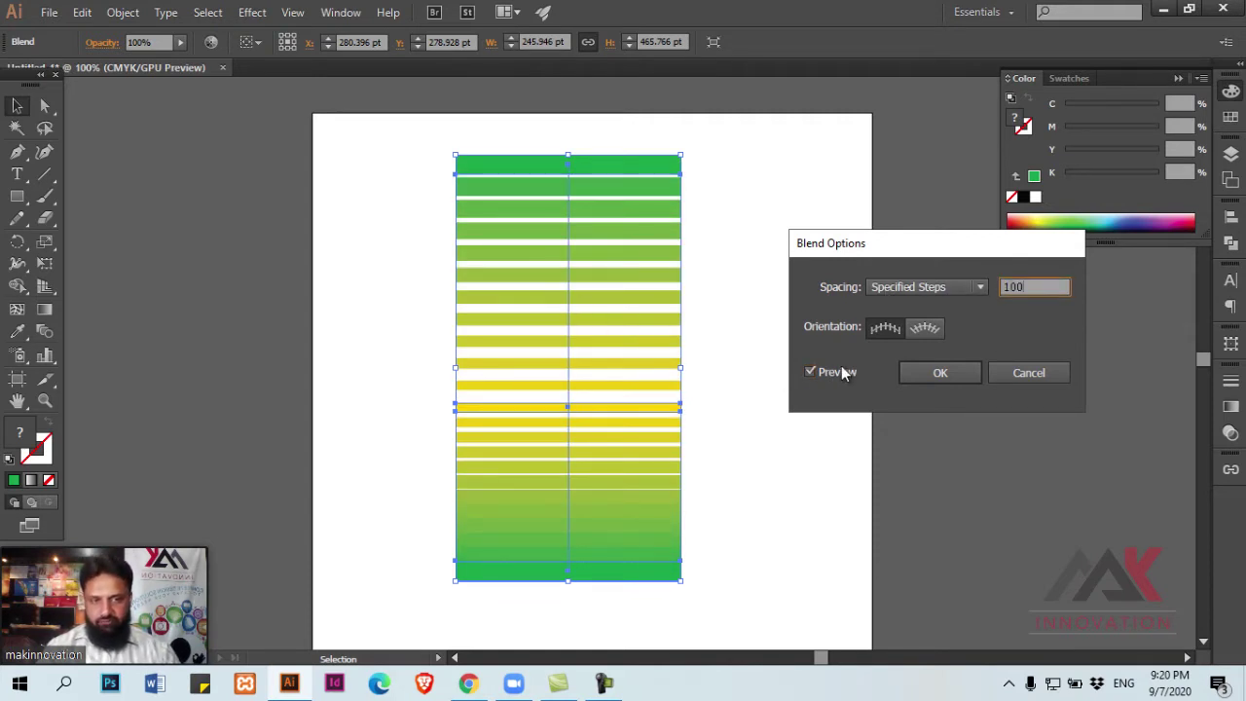
left_click(843, 375)
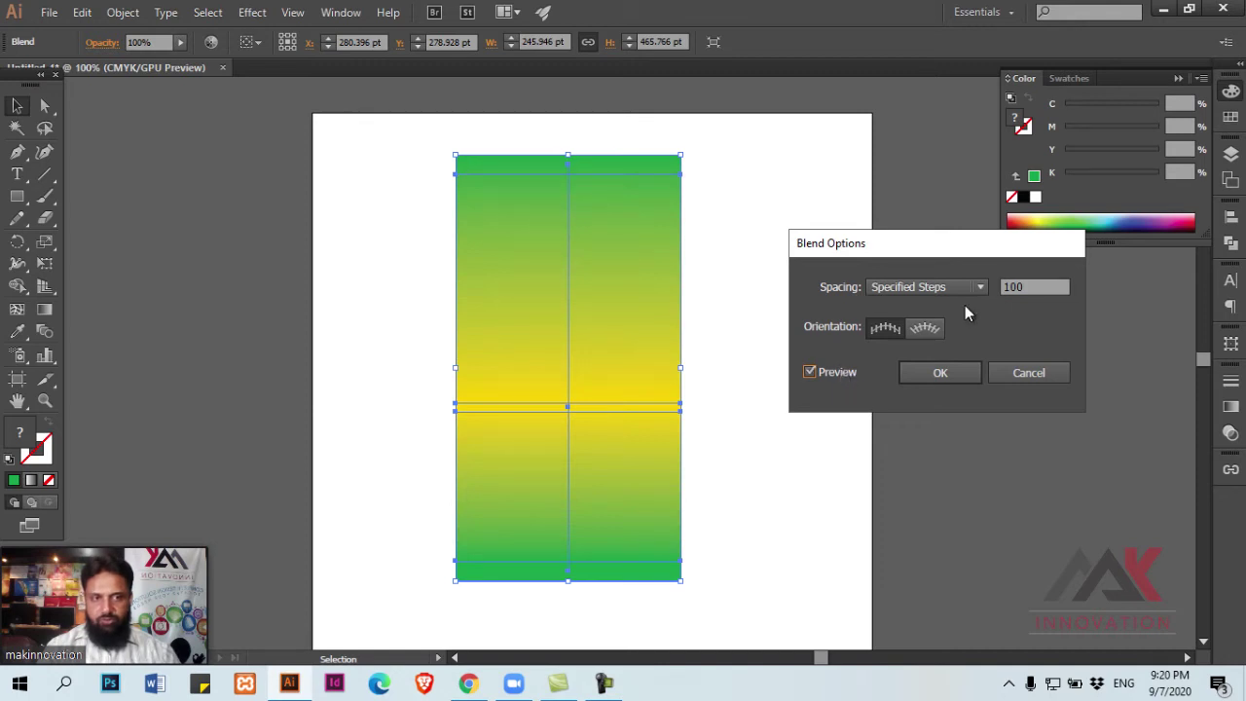
double_click(1037, 284)
type("5")
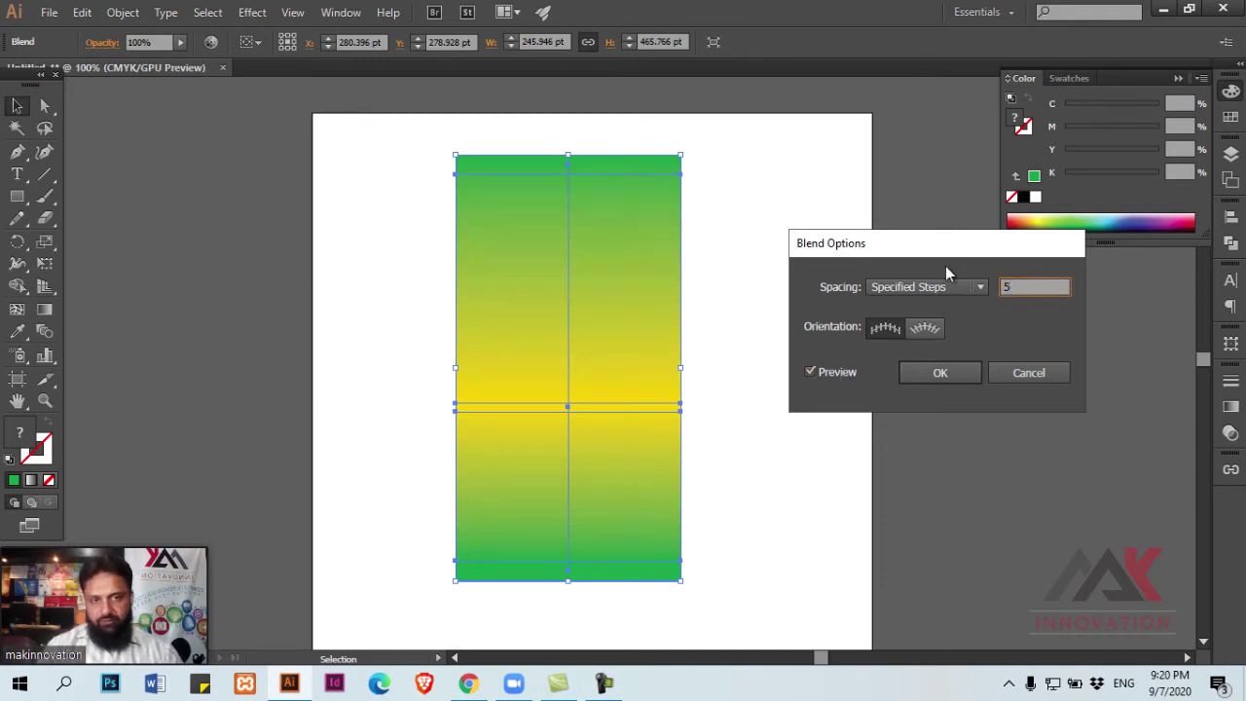
left_click(830, 377)
left_click(831, 378)
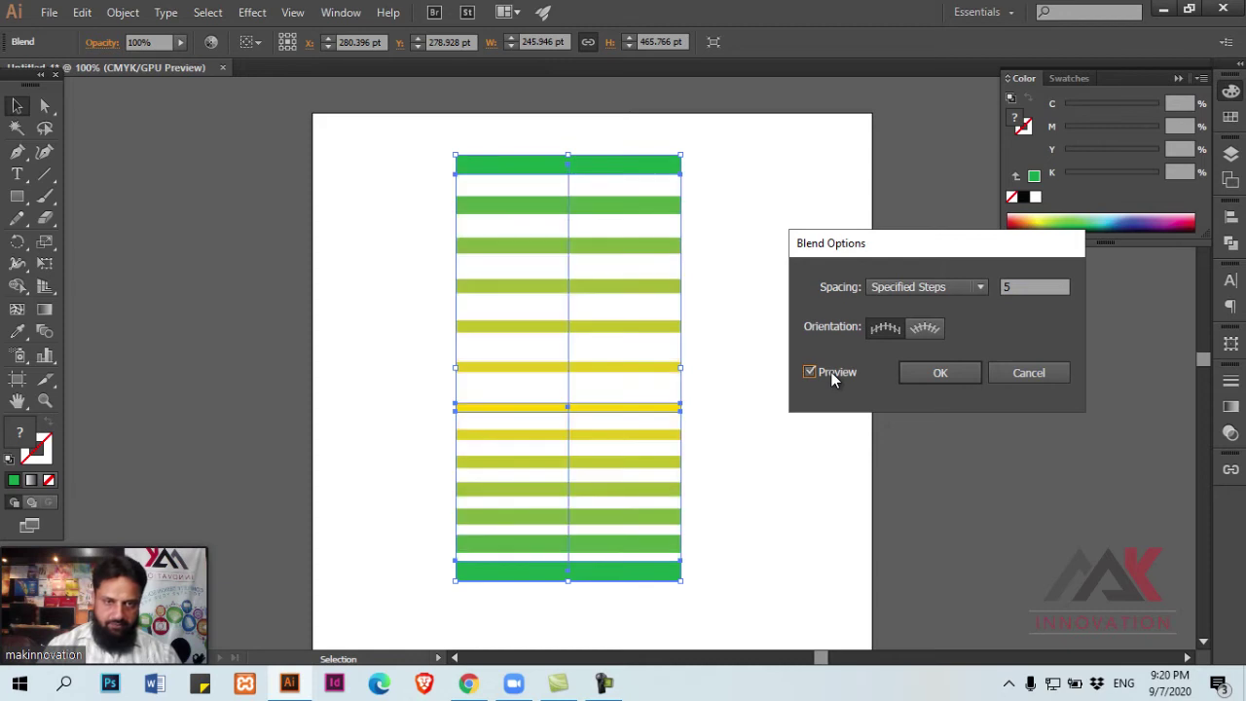
left_click(1029, 373)
left_click(905, 360)
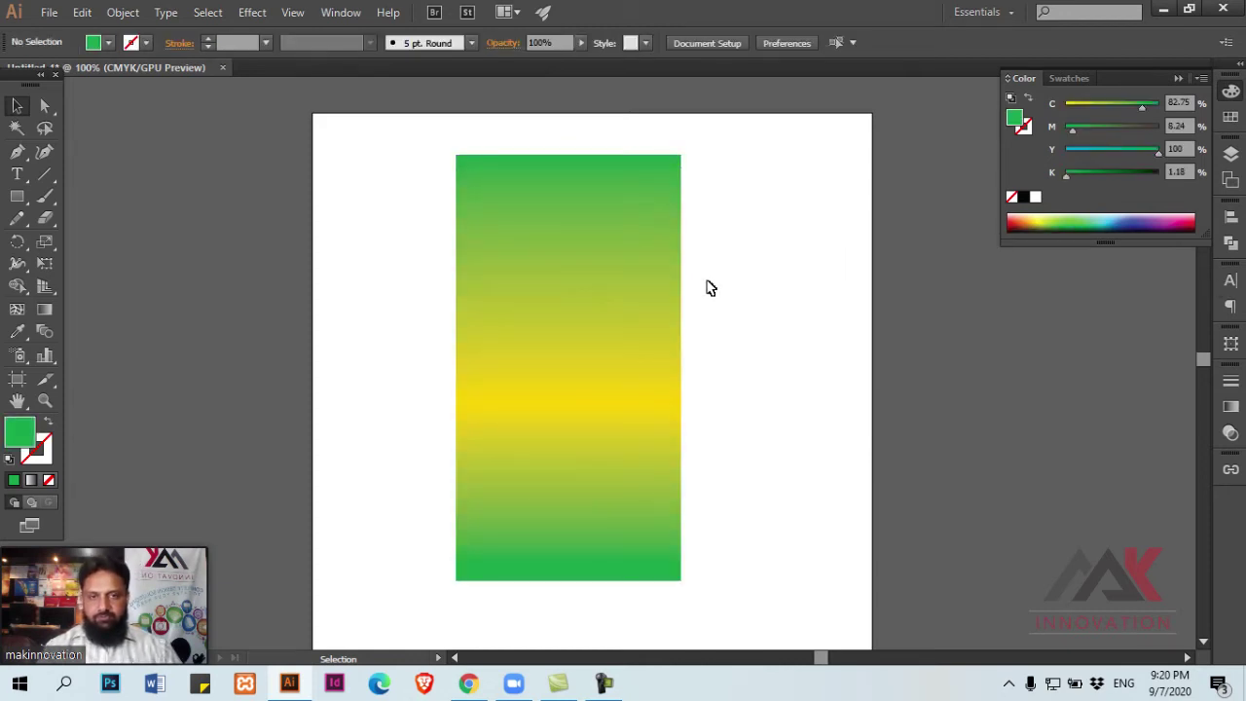
Step: Draw a rectangle beside the blend and fill it with a white-to-black linear gradient
left_click(44, 309)
left_click_drag(712, 298, 416, 279)
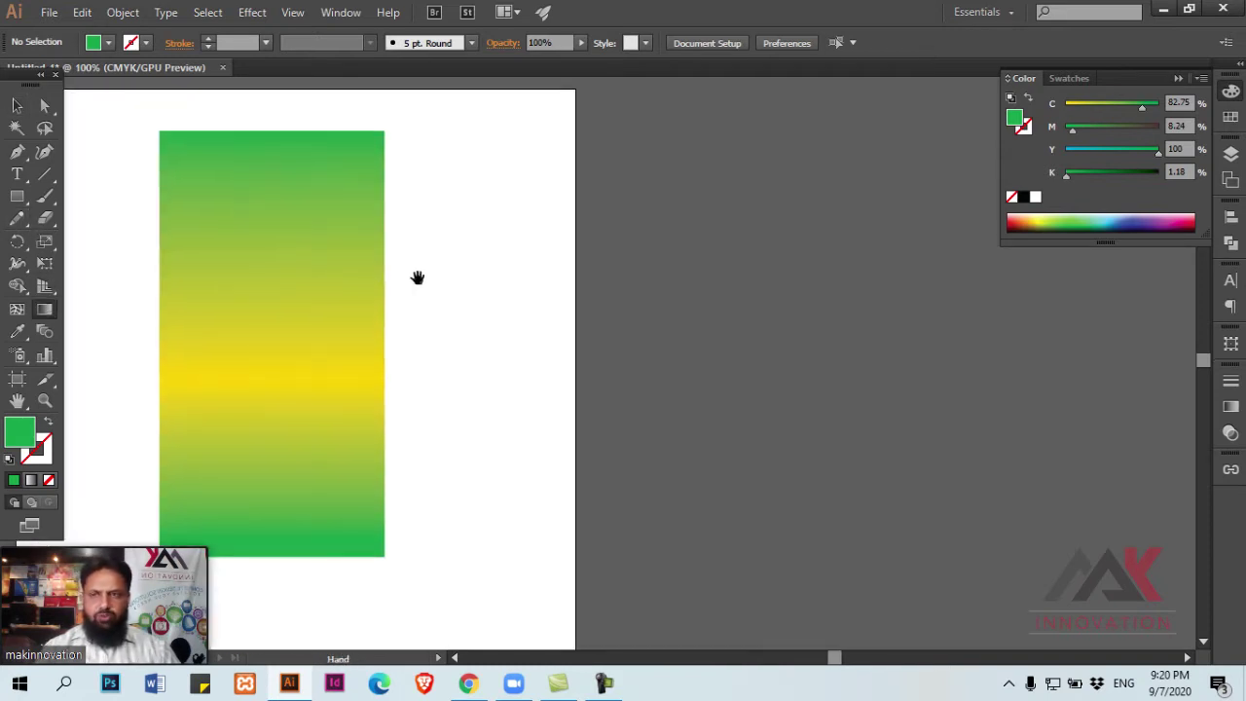
left_click(14, 198)
left_click_drag(492, 264, 692, 336)
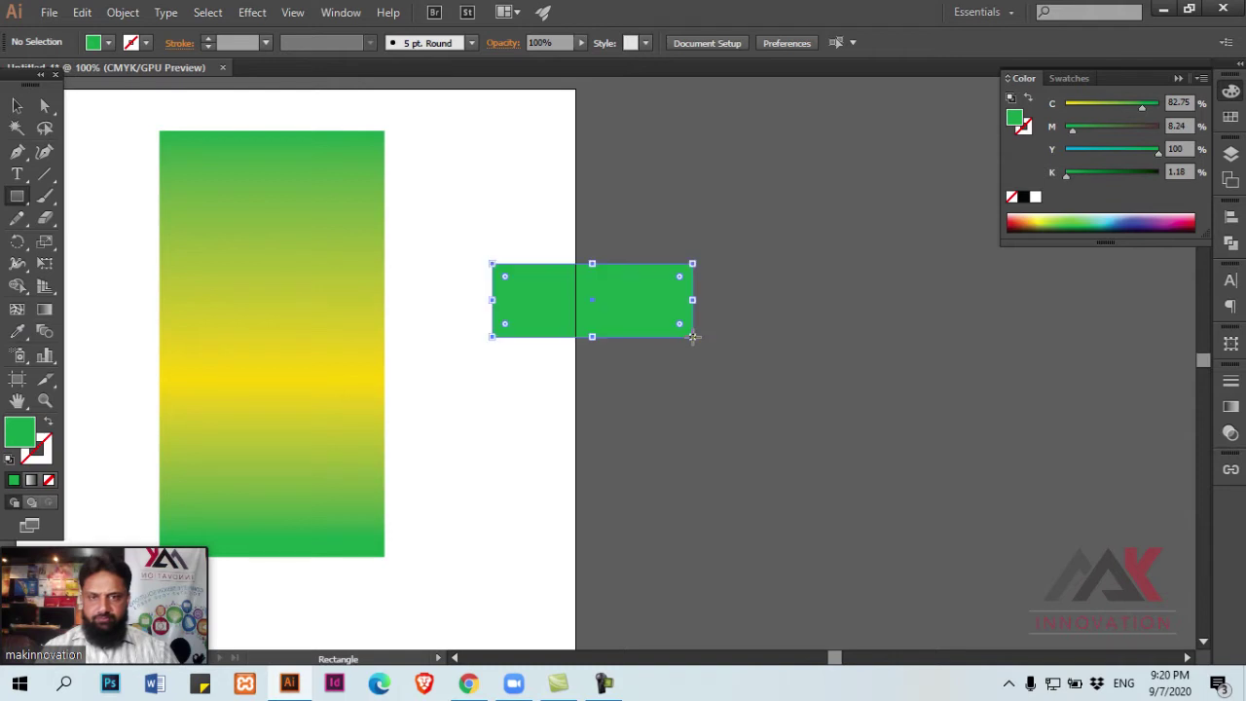
left_click(49, 308)
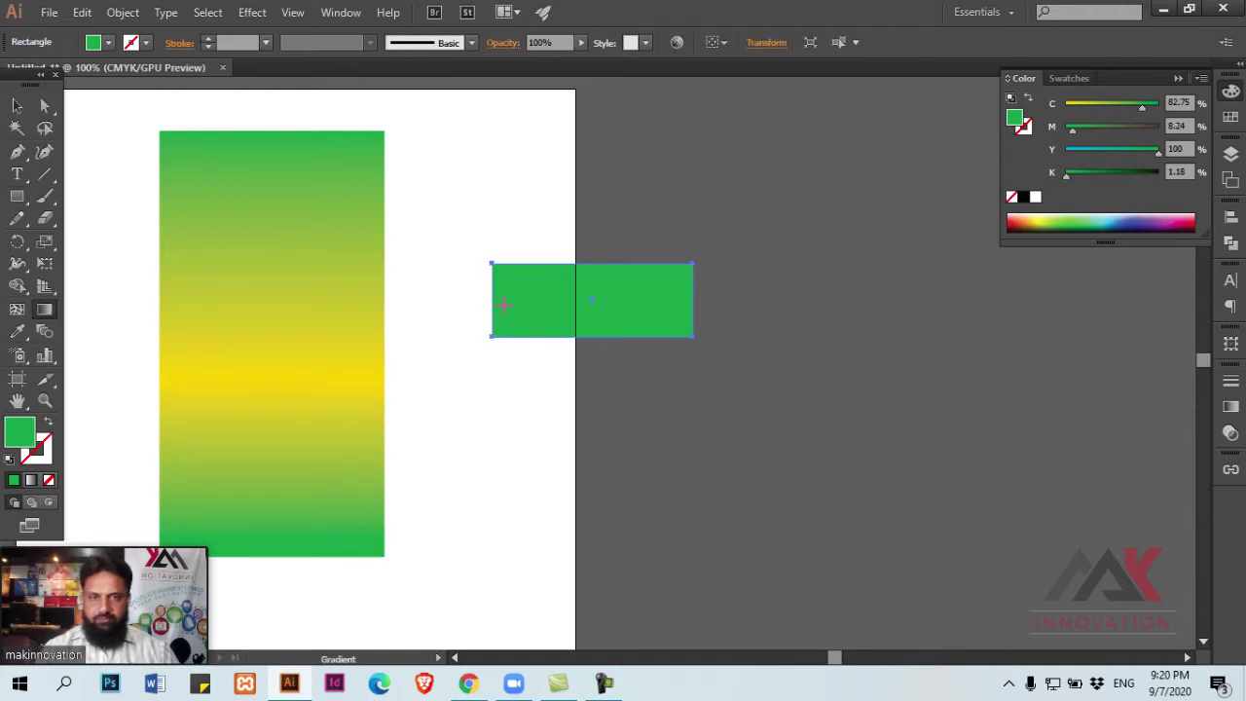
left_click(1230, 408)
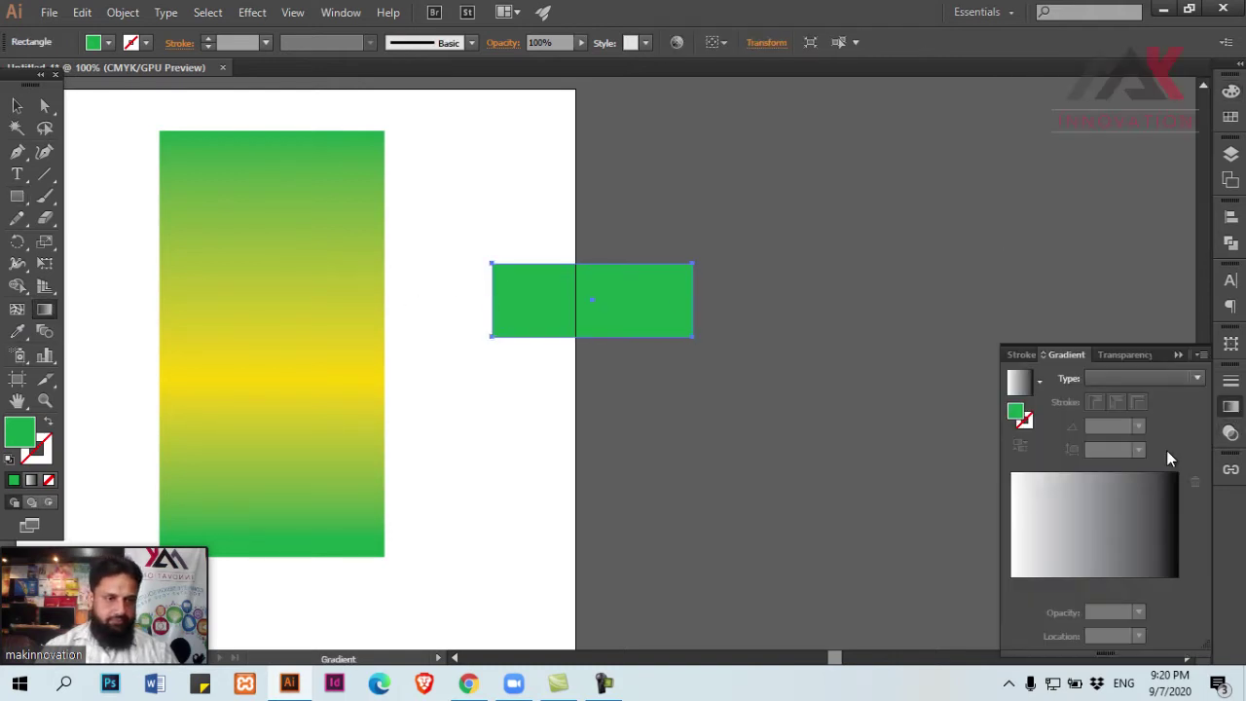
left_click(1169, 583)
key("v")
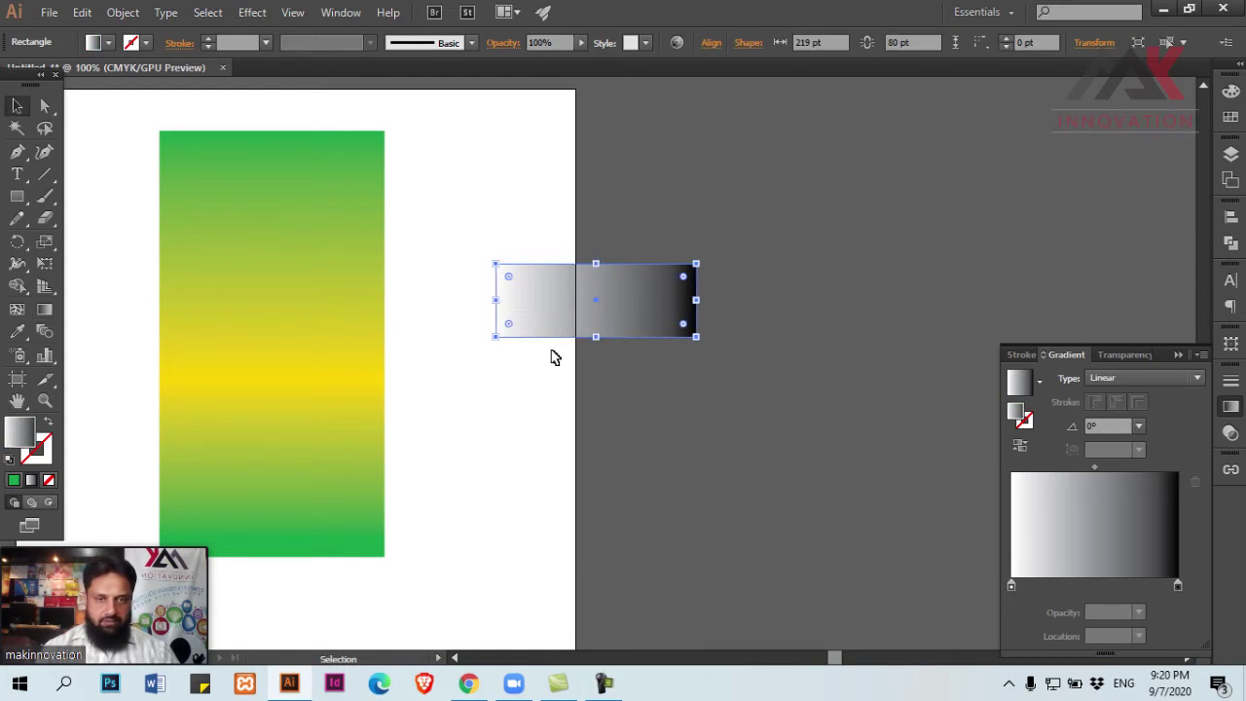
Step: Hide the artboard edges, then select the gradient rectangle and green blend and delete both
key("ctrl+shift+h")
left_click(721, 390)
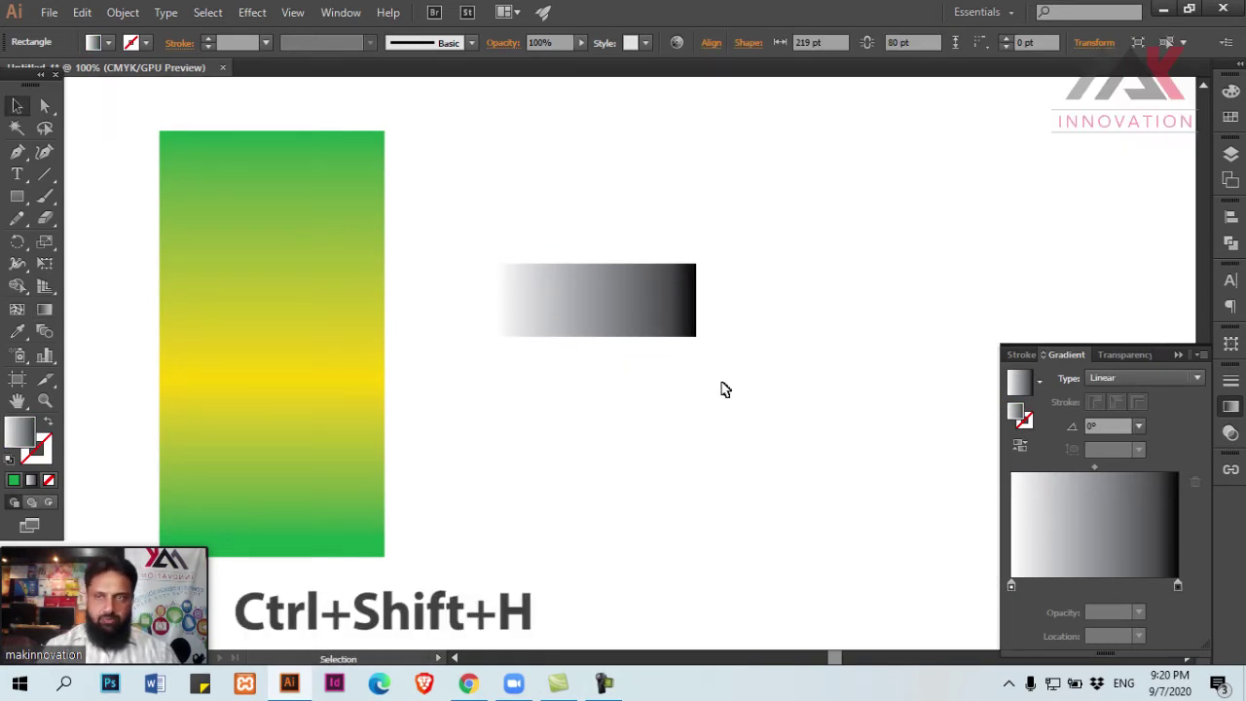
scroll(722, 389, "left", 2)
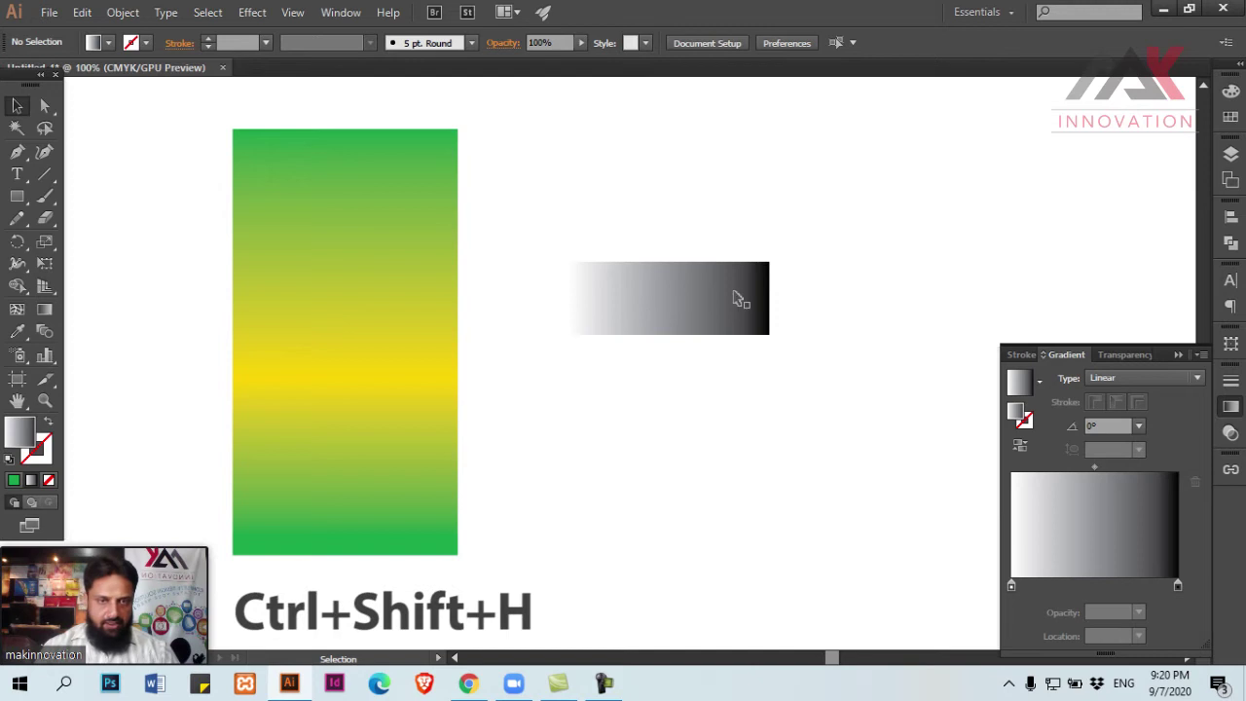
left_click(675, 319)
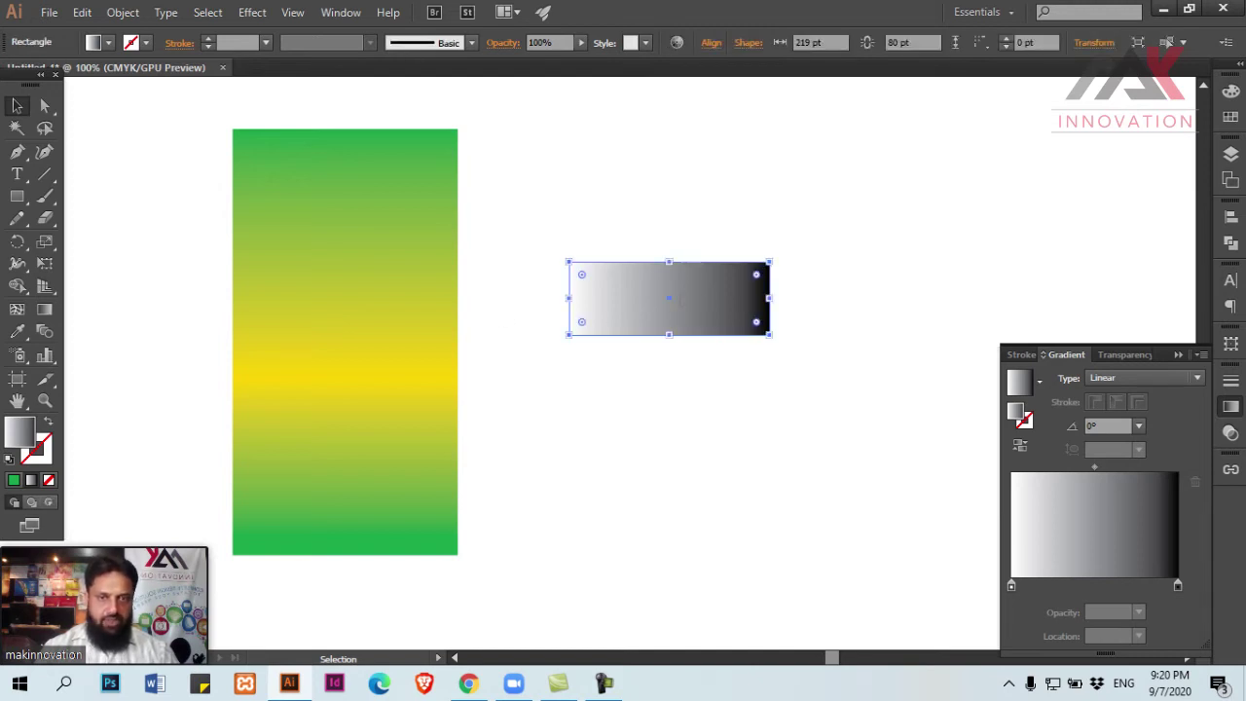
left_click(321, 272)
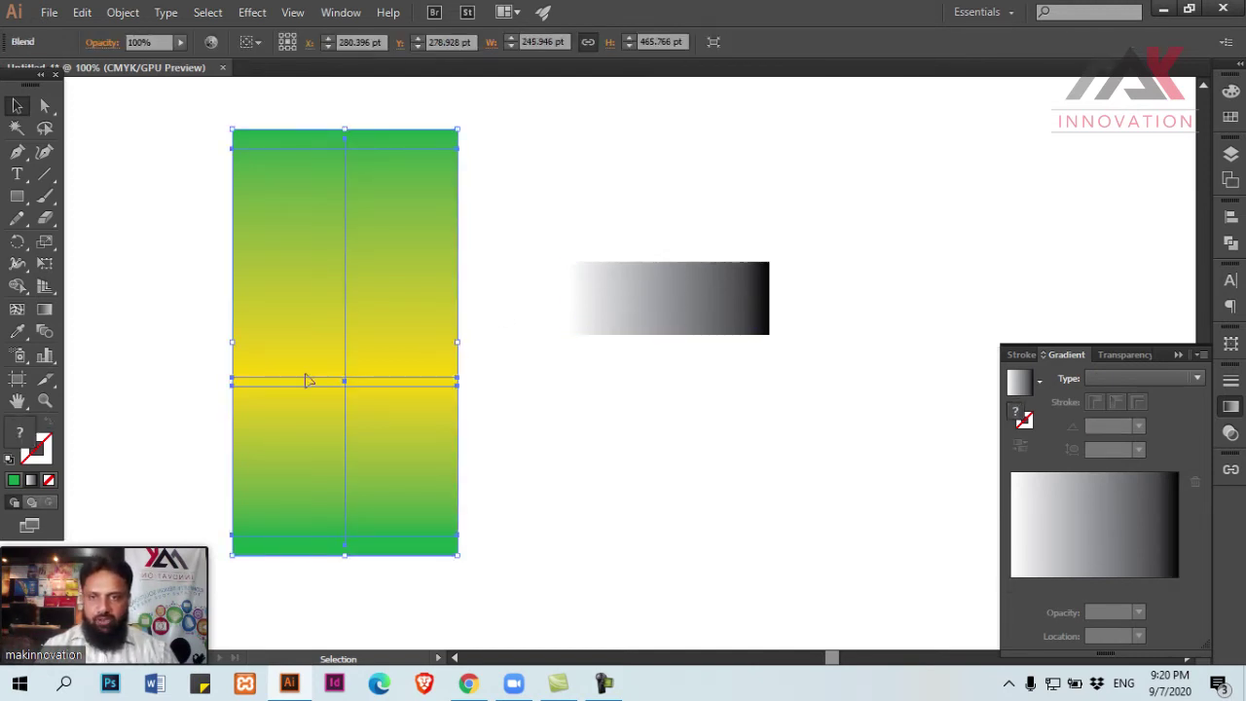
left_click(667, 329)
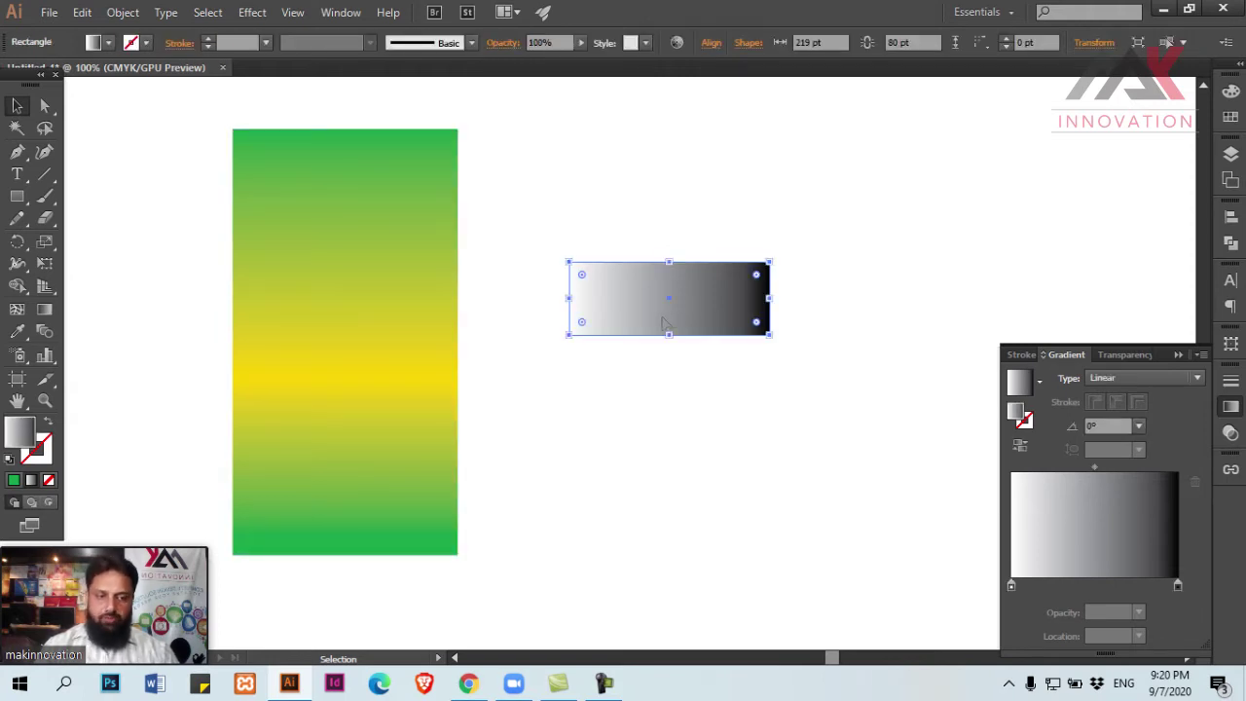
left_click(424, 323, "shift")
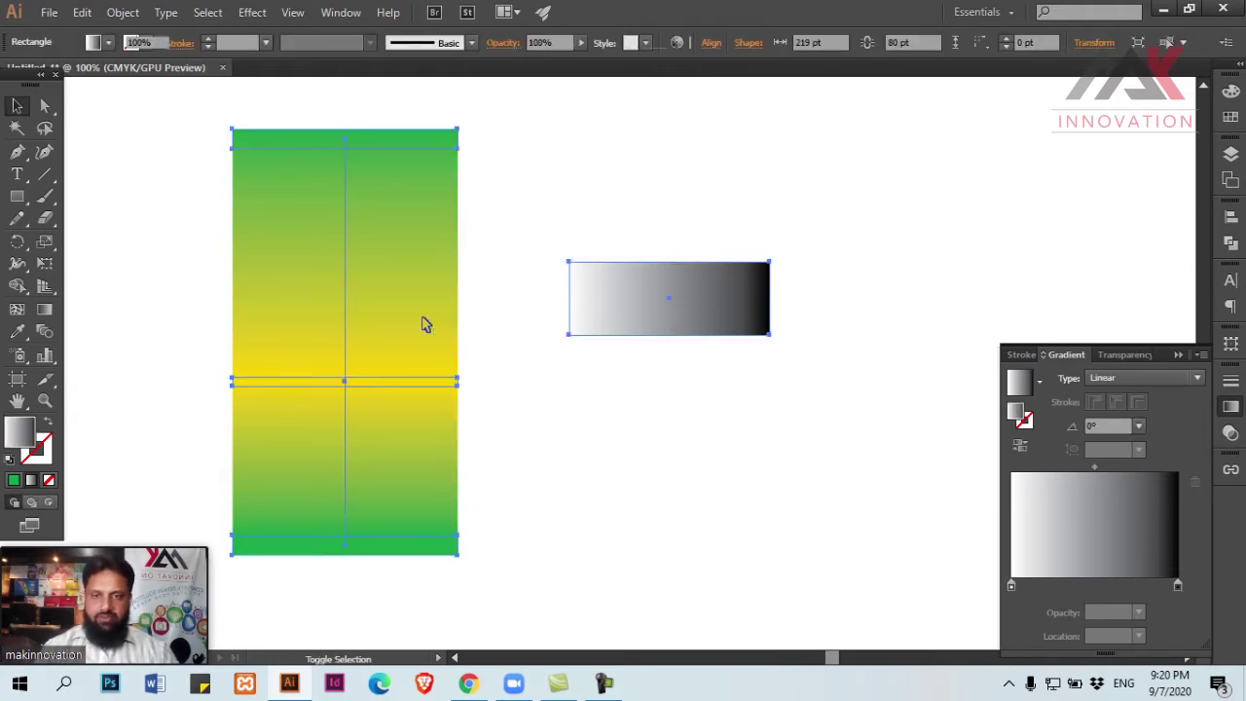
key("Delete")
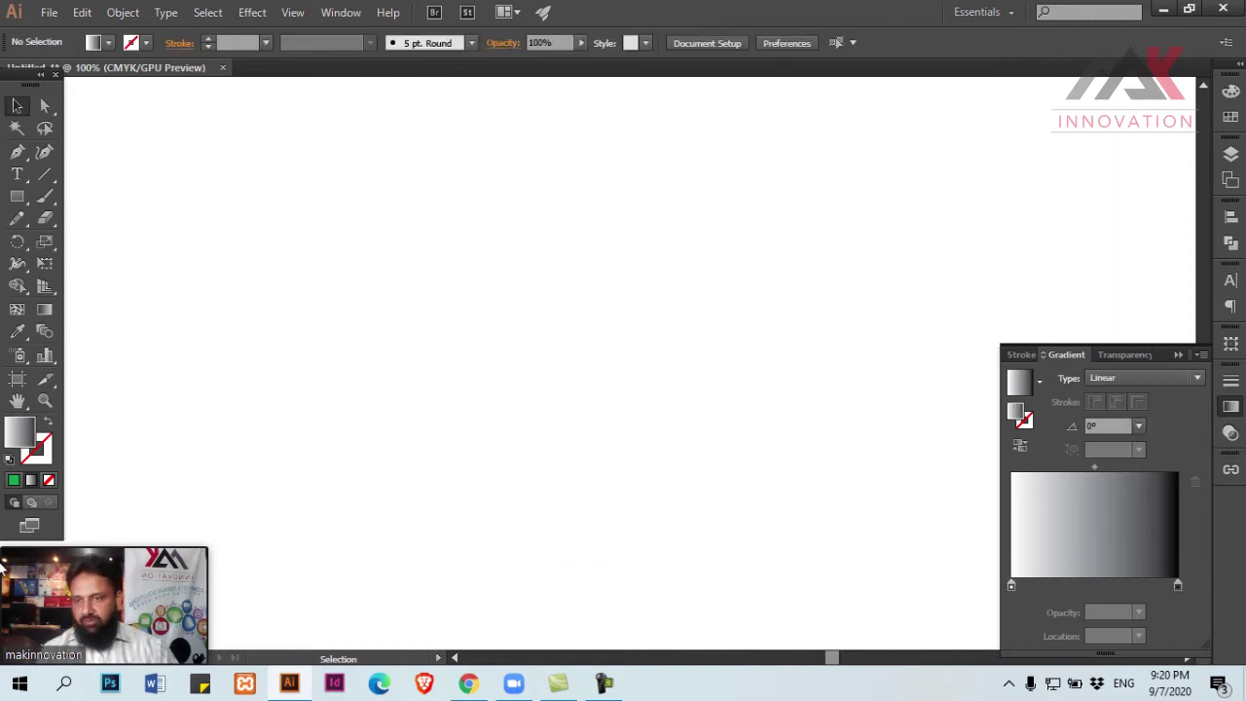
Step: Set fill to None and draw a horizontal line with a black 1 pt stroke across the upper canvas
left_click(50, 480)
left_click(45, 176)
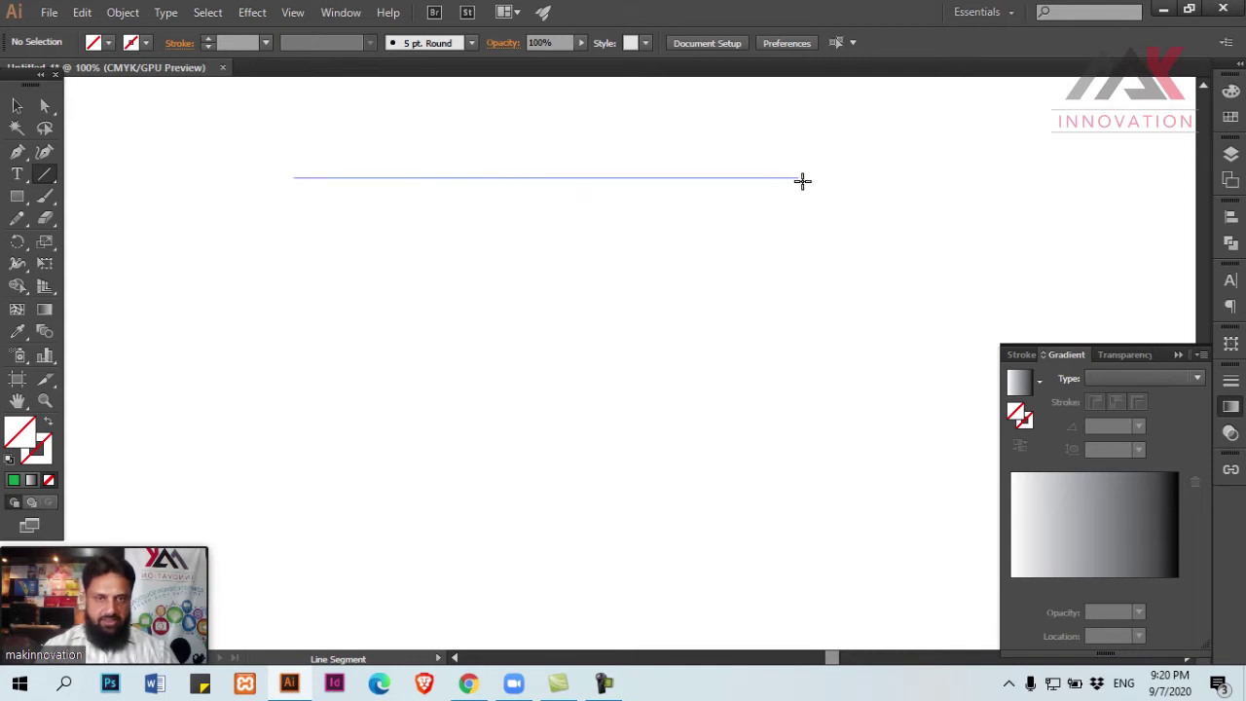
left_click_drag(468, 180, 804, 178)
key("z")
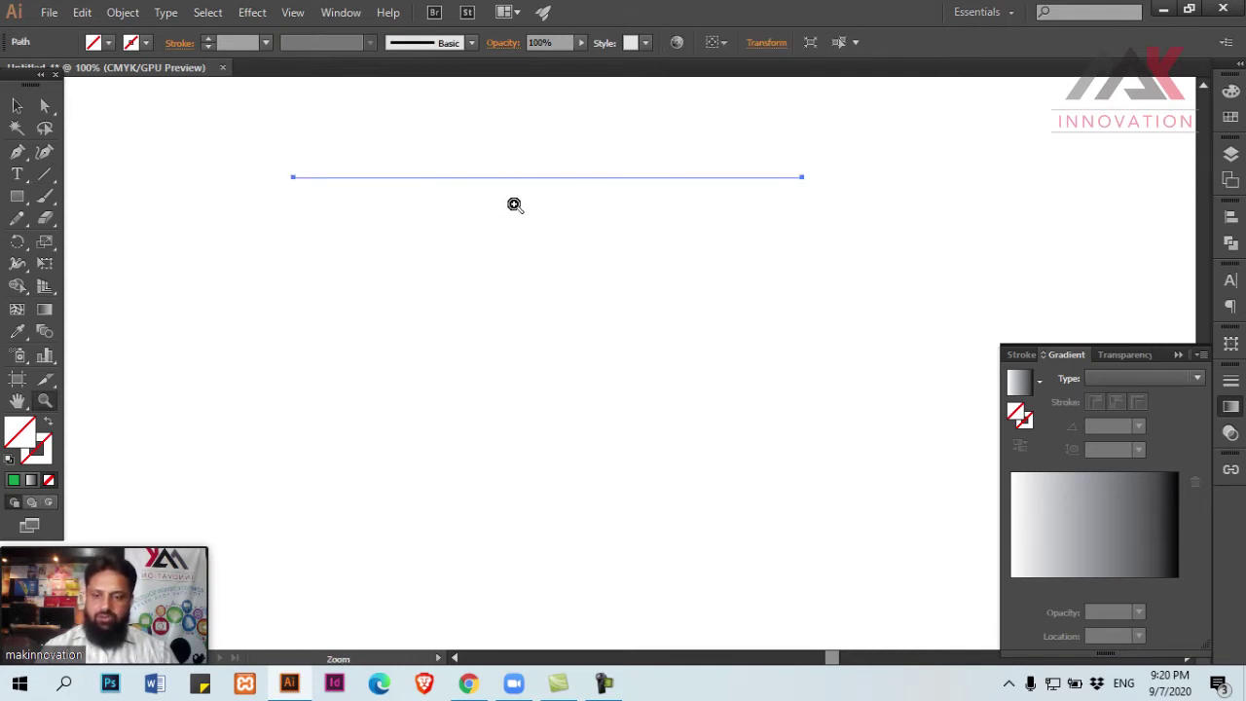
left_click(1231, 90)
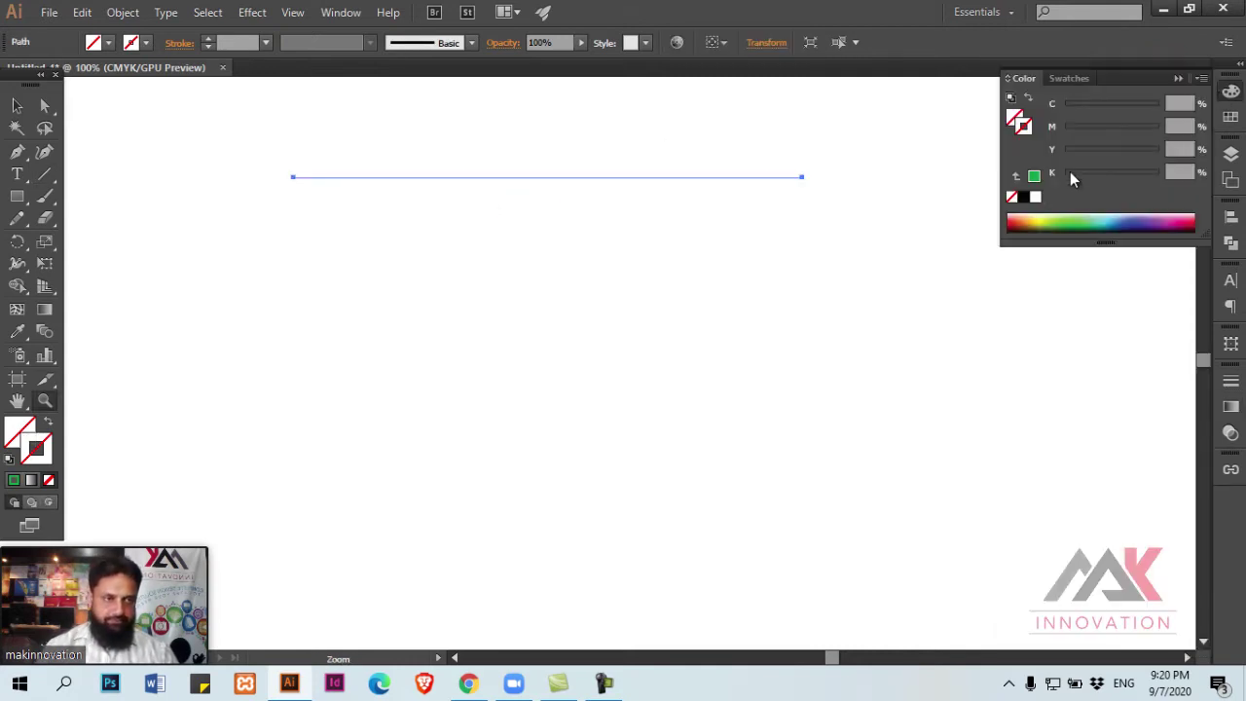
left_click(1022, 198)
key("v")
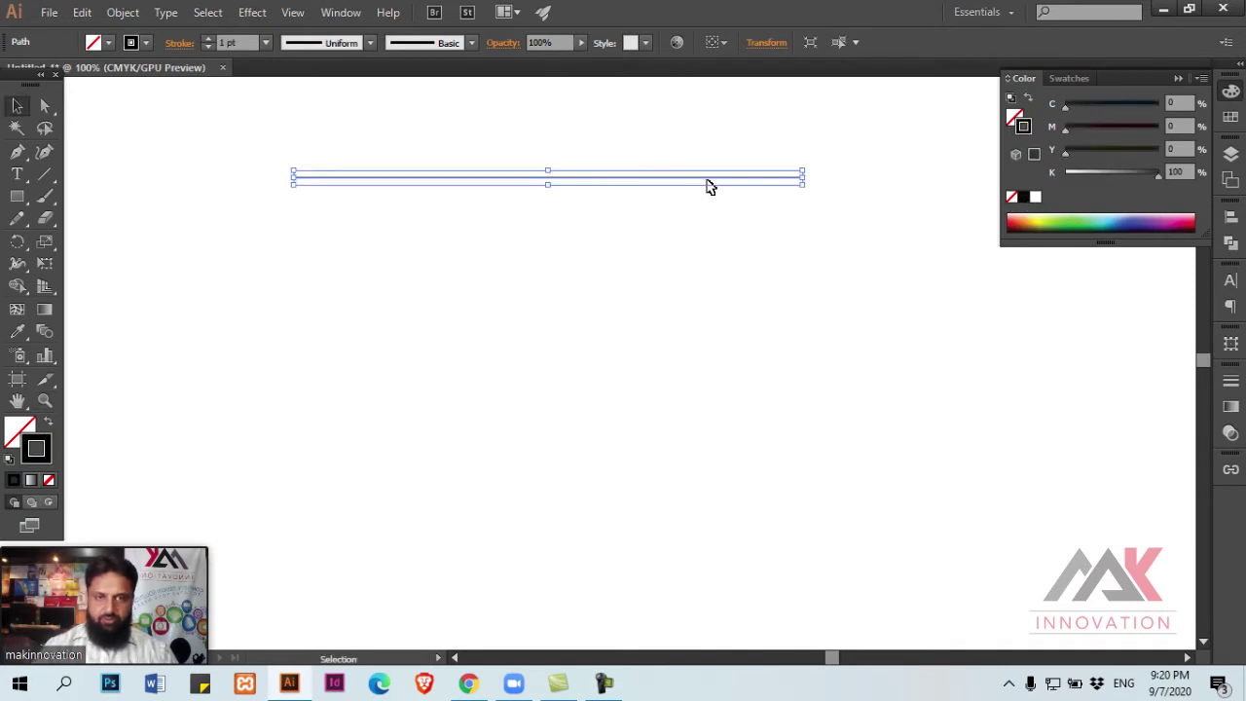
Step: Alt-drag a copy of the line down the canvas and blend the two lines with the Blend tool
left_click_drag(708, 183, 662, 444)
left_click(876, 470)
left_click_drag(903, 479, 764, 156)
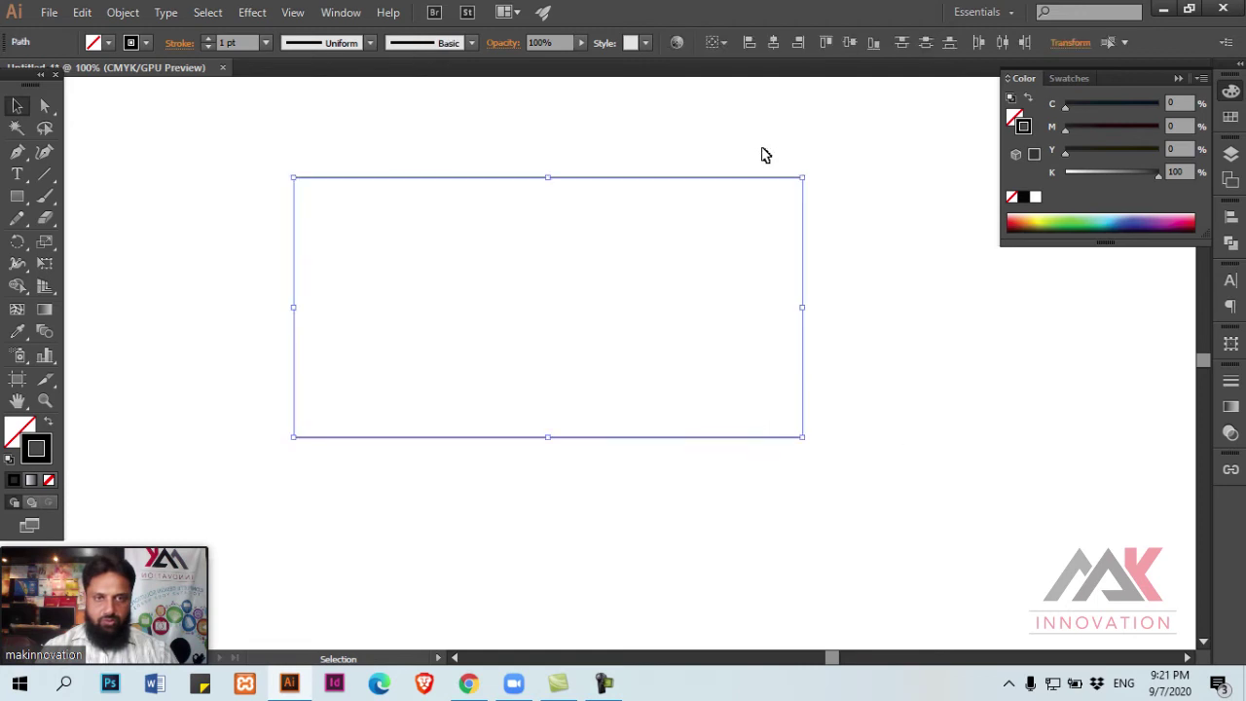
key("ctrl+alt+b")
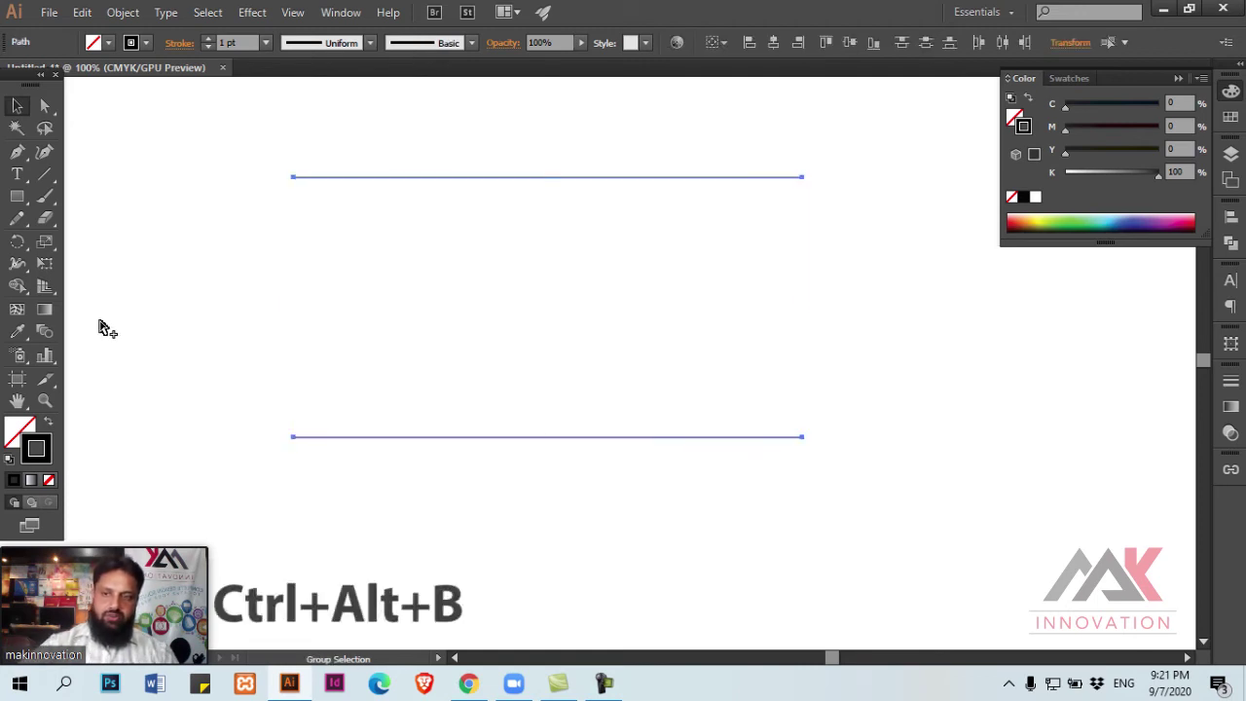
left_click(49, 335)
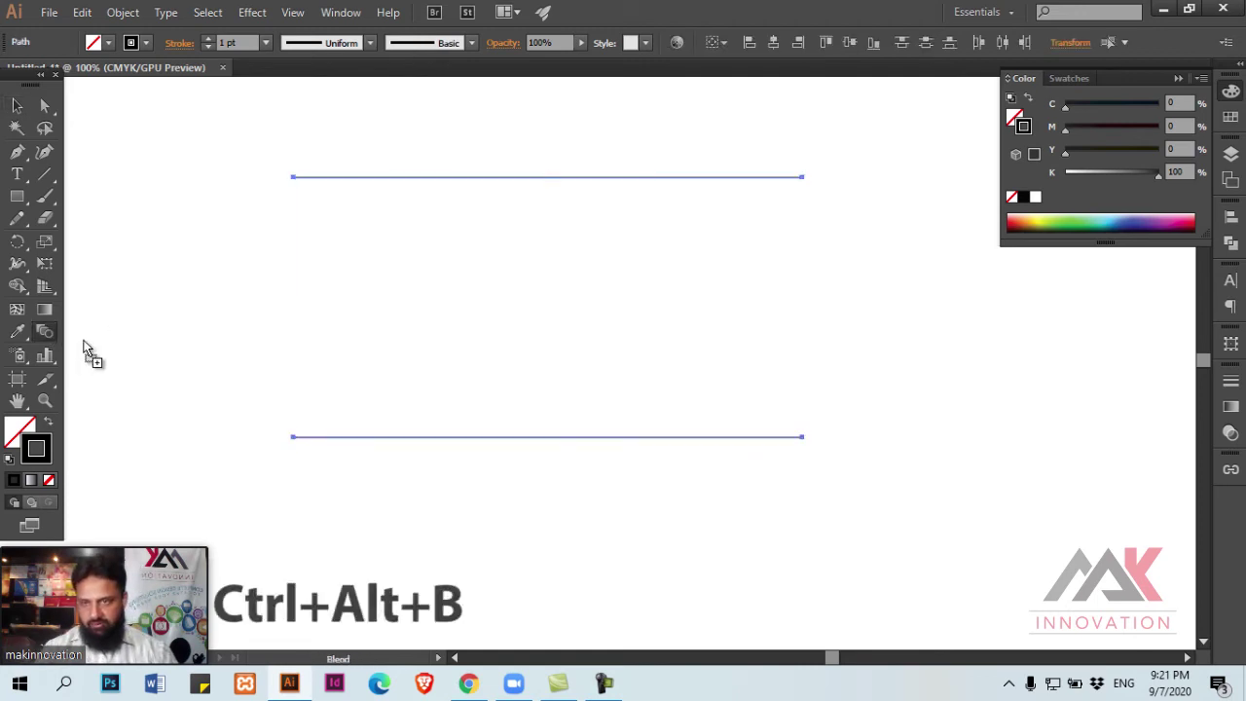
left_click(364, 182)
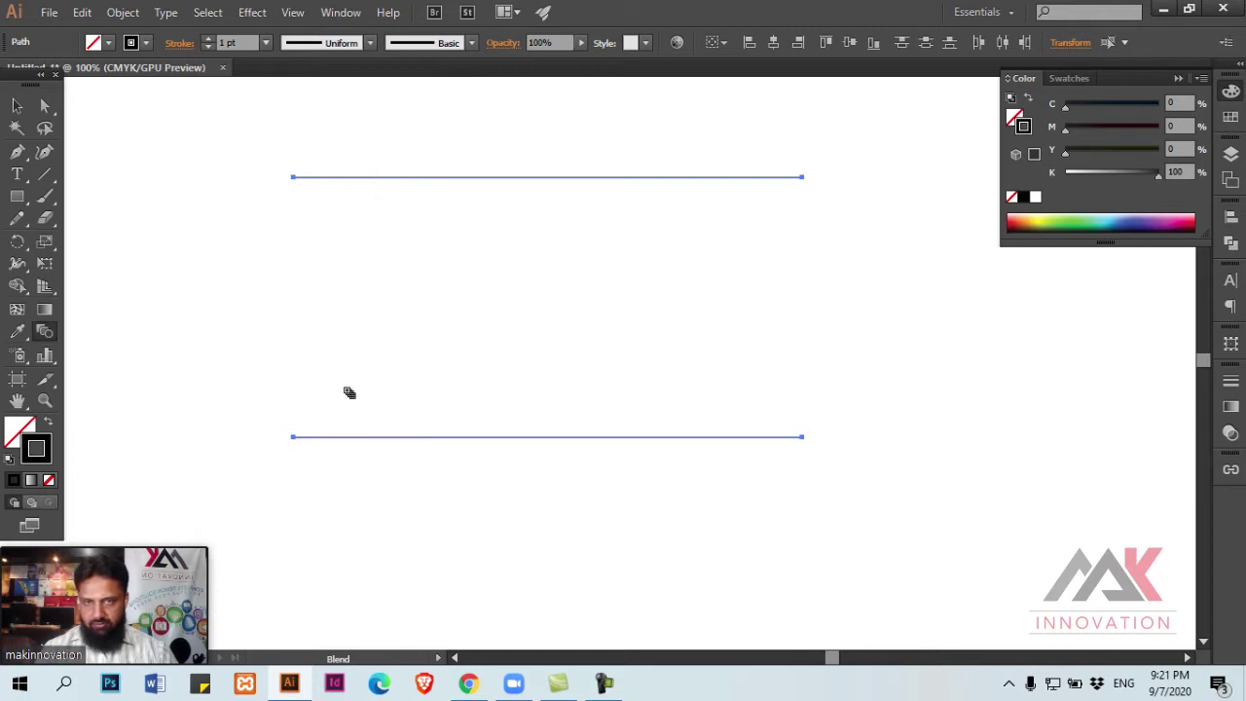
left_click(336, 443)
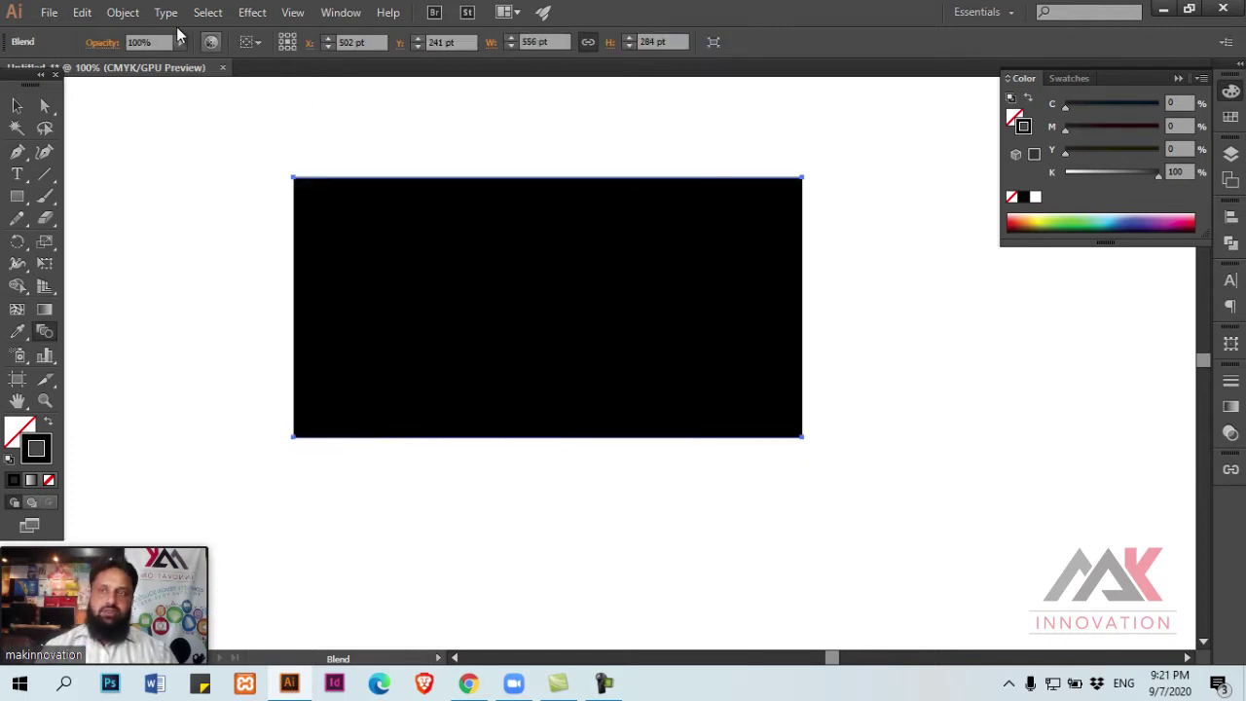
left_click(122, 12)
Step: Set the line blend's Blend Options to Specified Steps 10 with Preview, confirm with OK
mouse_move(145, 440)
left_click(492, 487)
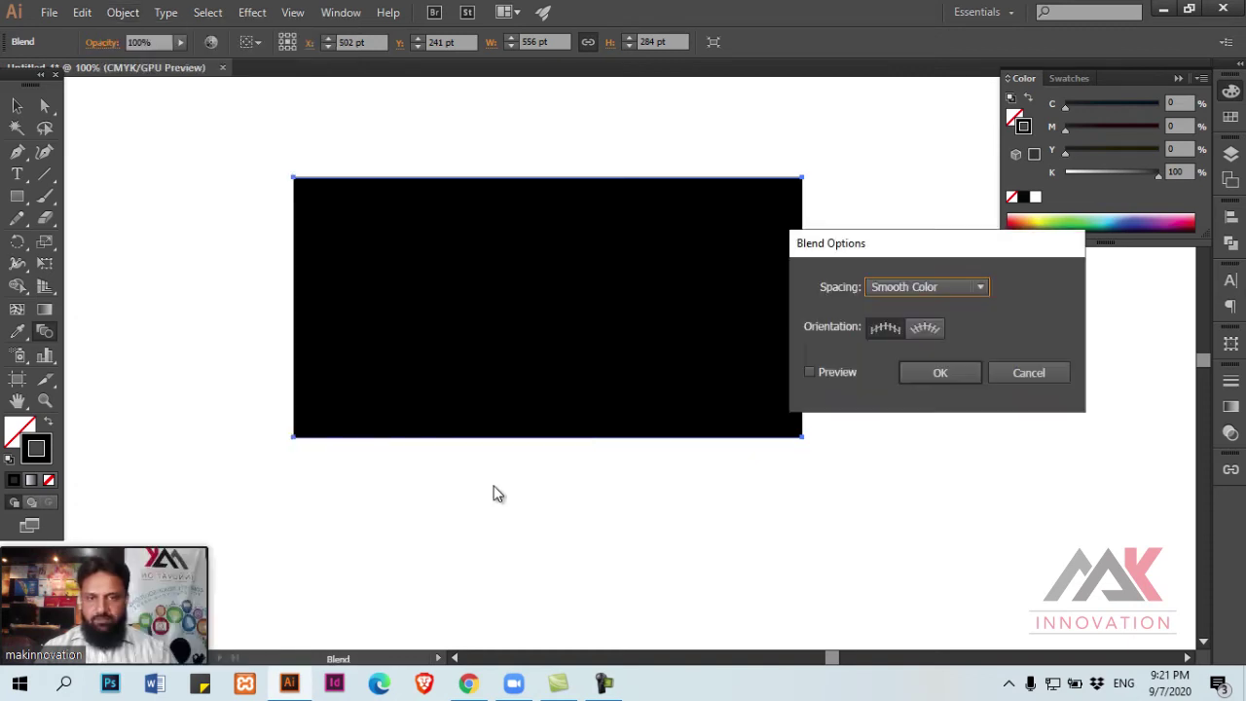
left_click(956, 293)
left_click(954, 327)
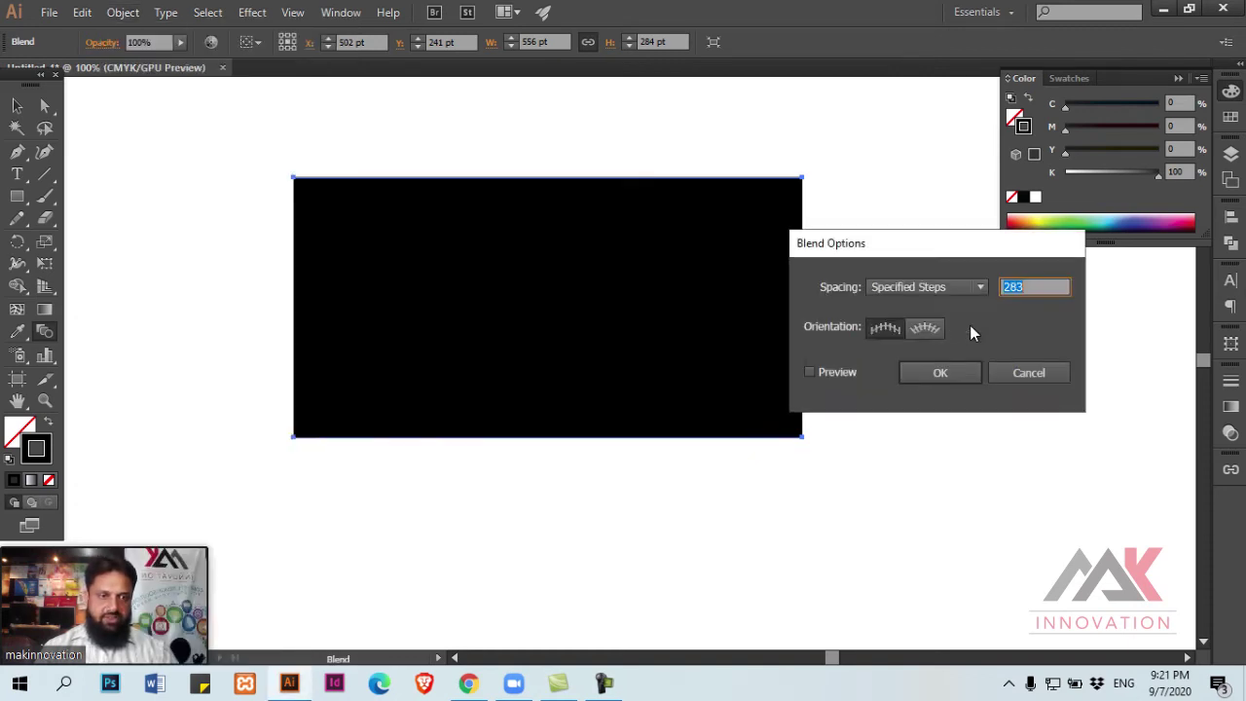
key("Tab")
left_click(843, 374)
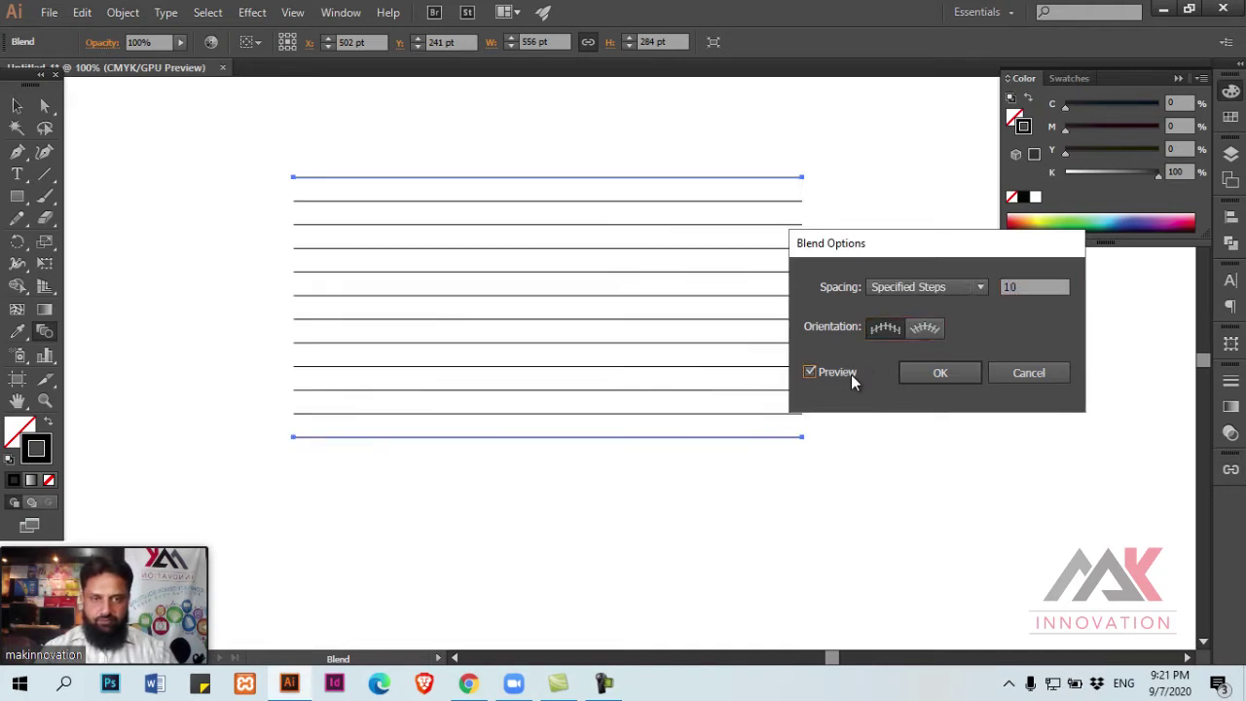
left_click(956, 375)
key("v")
left_click(868, 350)
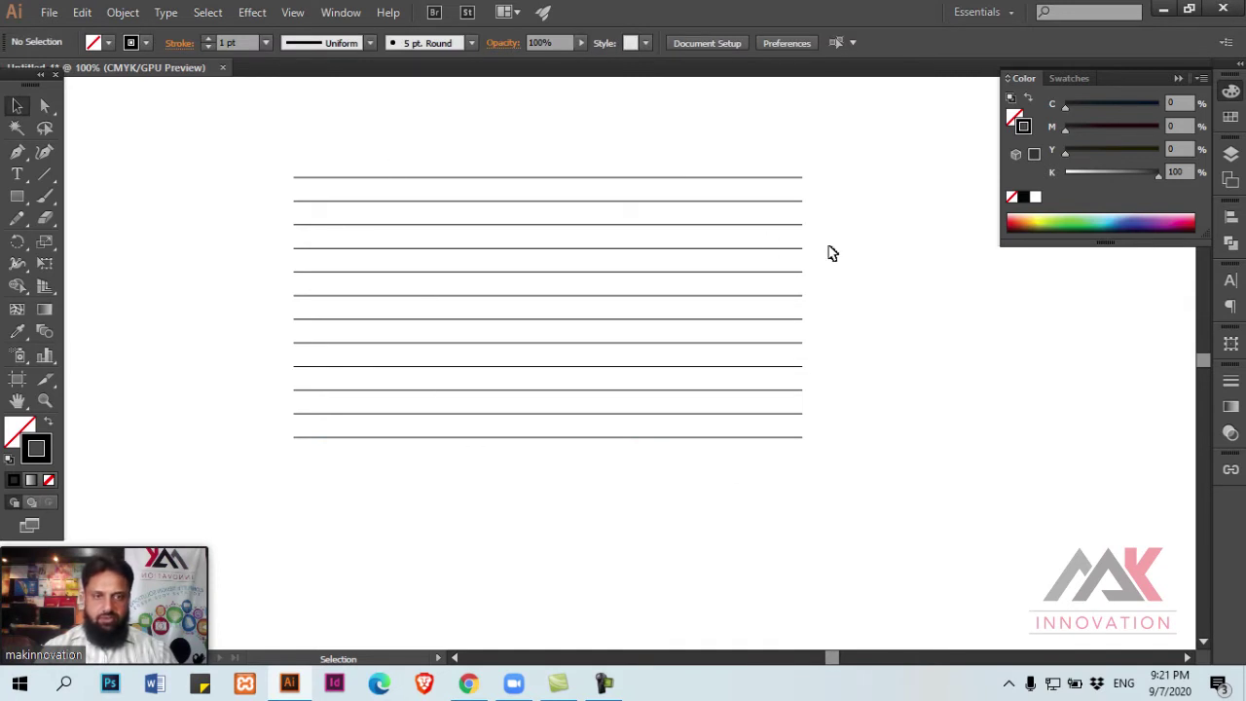
Step: Draw a vertical line down the left side of the stack and shorten it from the bottom
left_click(603, 394, "ctrl+alt")
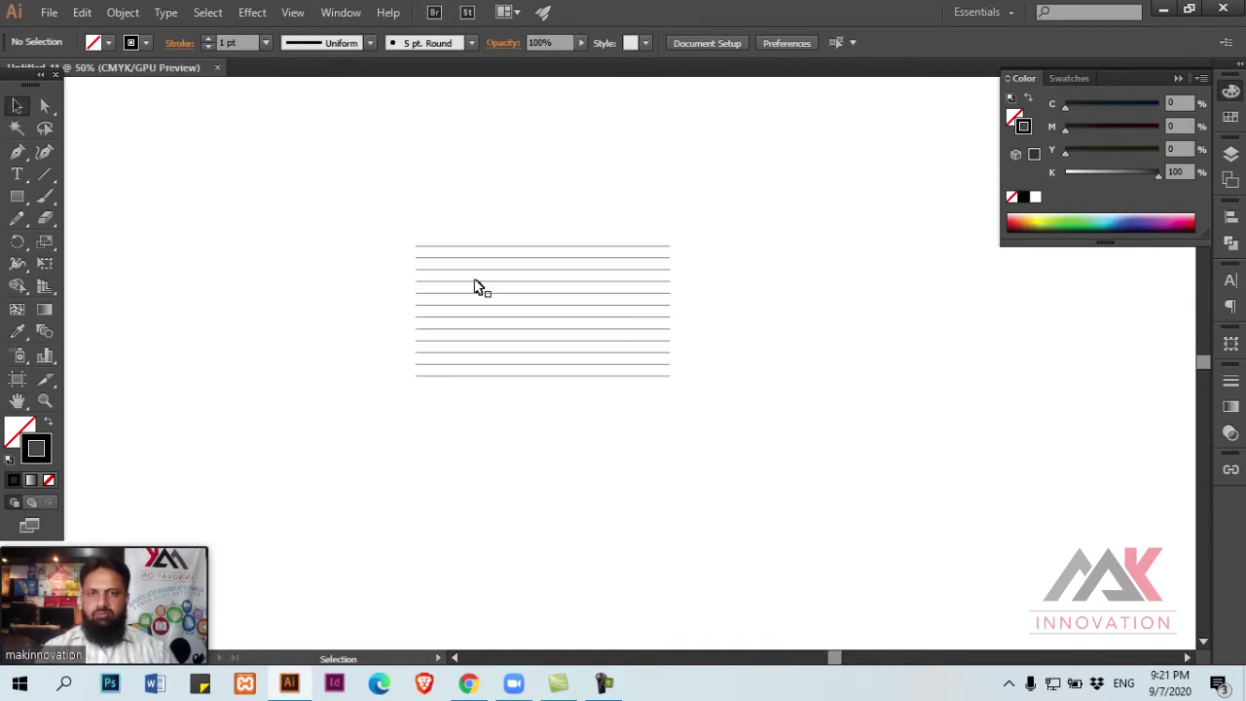
key("ctrl+equal")
left_click(453, 342)
left_click(44, 173)
left_click_drag(289, 146, 289, 557)
key("v")
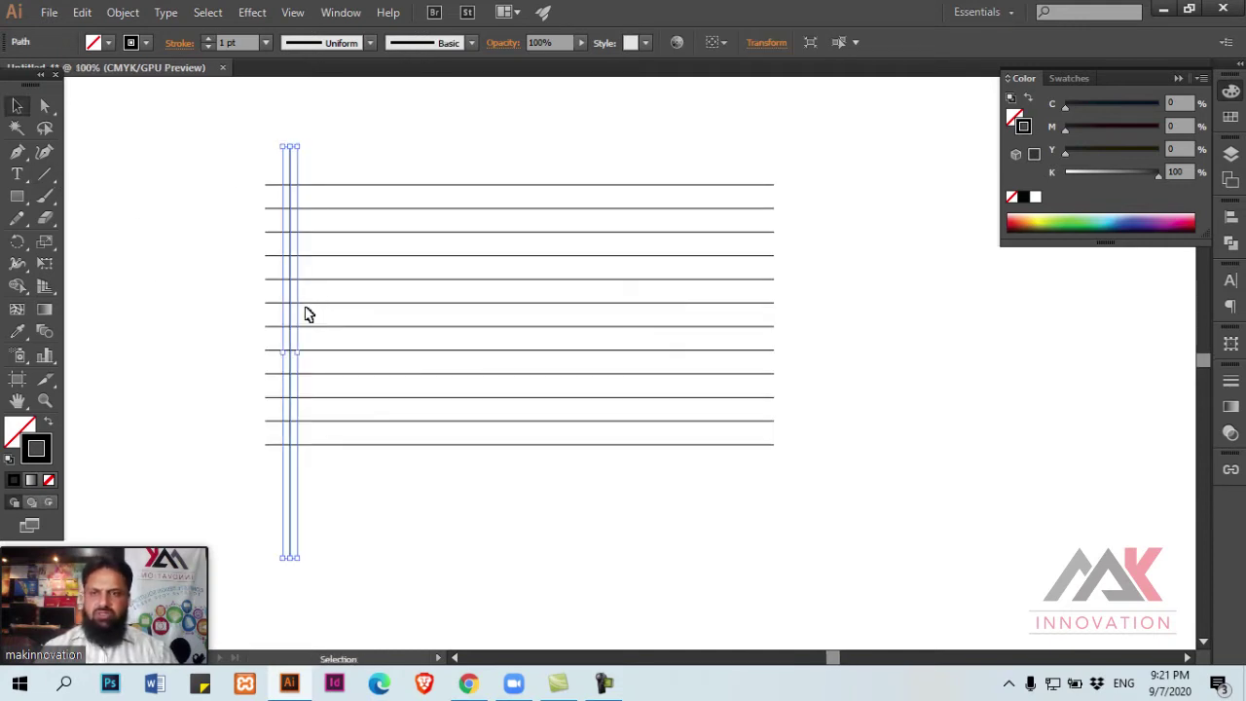
left_click_drag(292, 551, 292, 471)
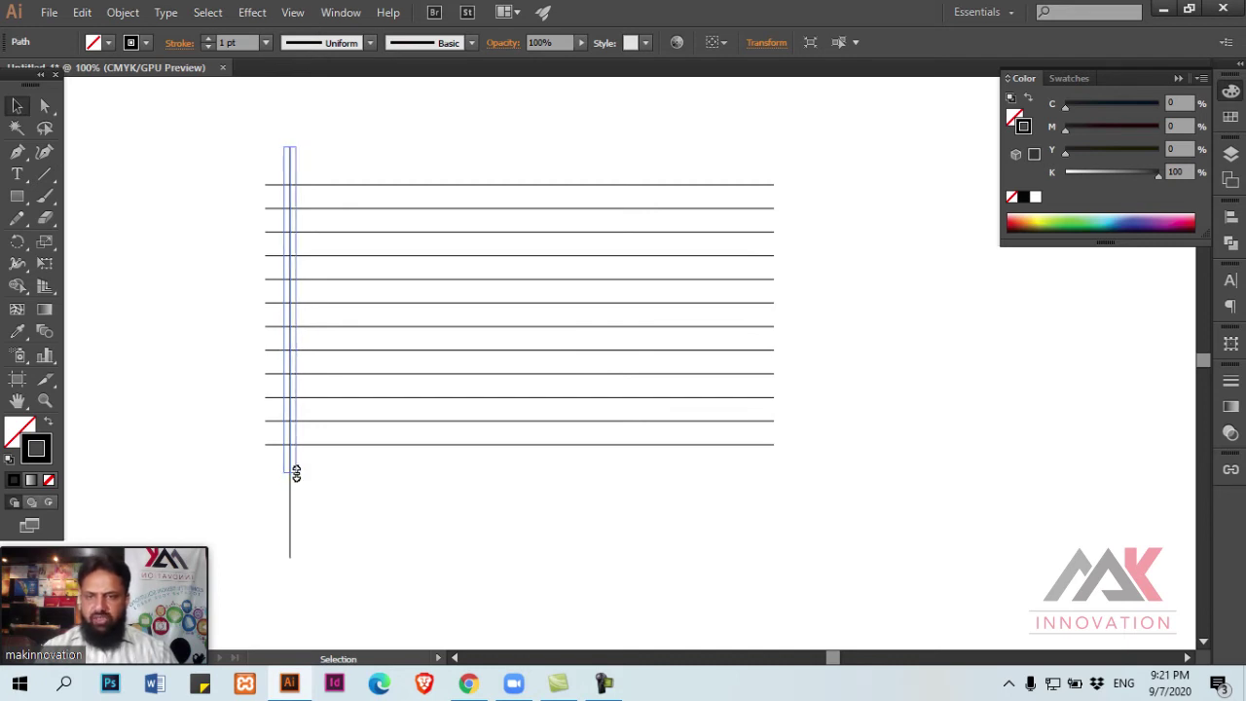
Step: Copy the vertical line to the right side and trim both to the first and last lines
left_click_drag(292, 197, 708, 198, "alt")
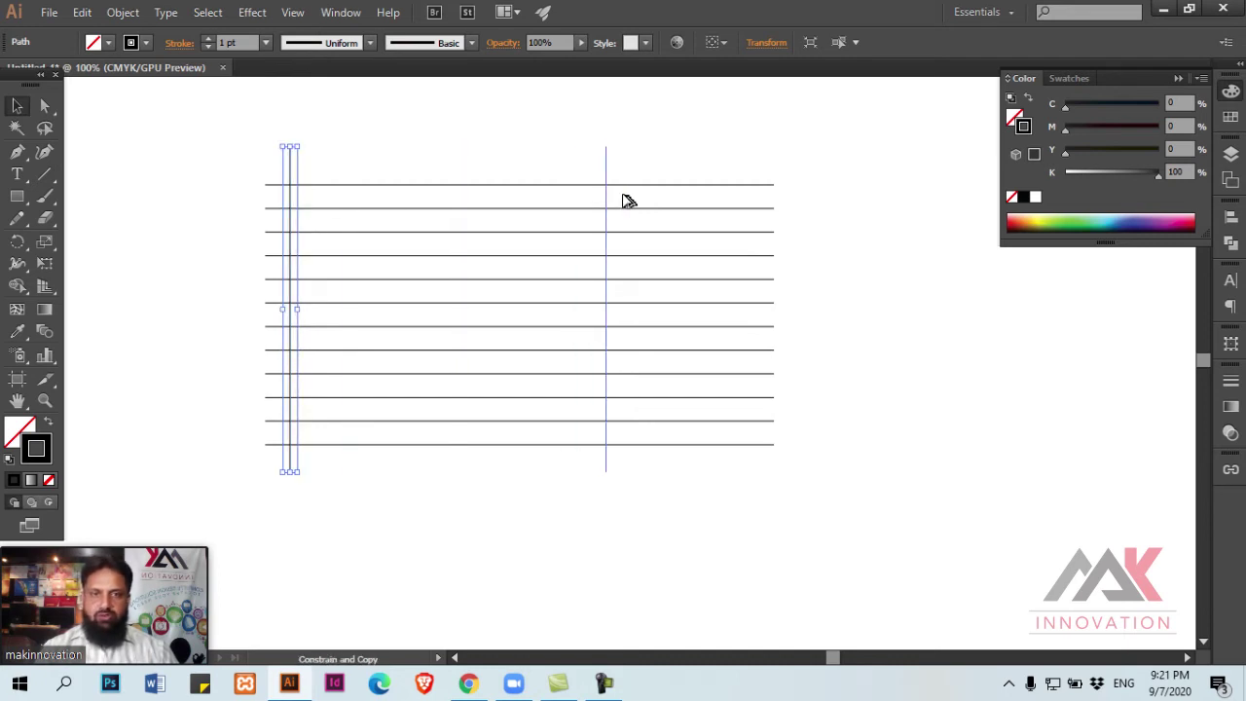
left_click(821, 220)
left_click_drag(755, 150, 249, 176)
left_click_drag(498, 146, 478, 185)
left_click_drag(497, 474, 498, 447)
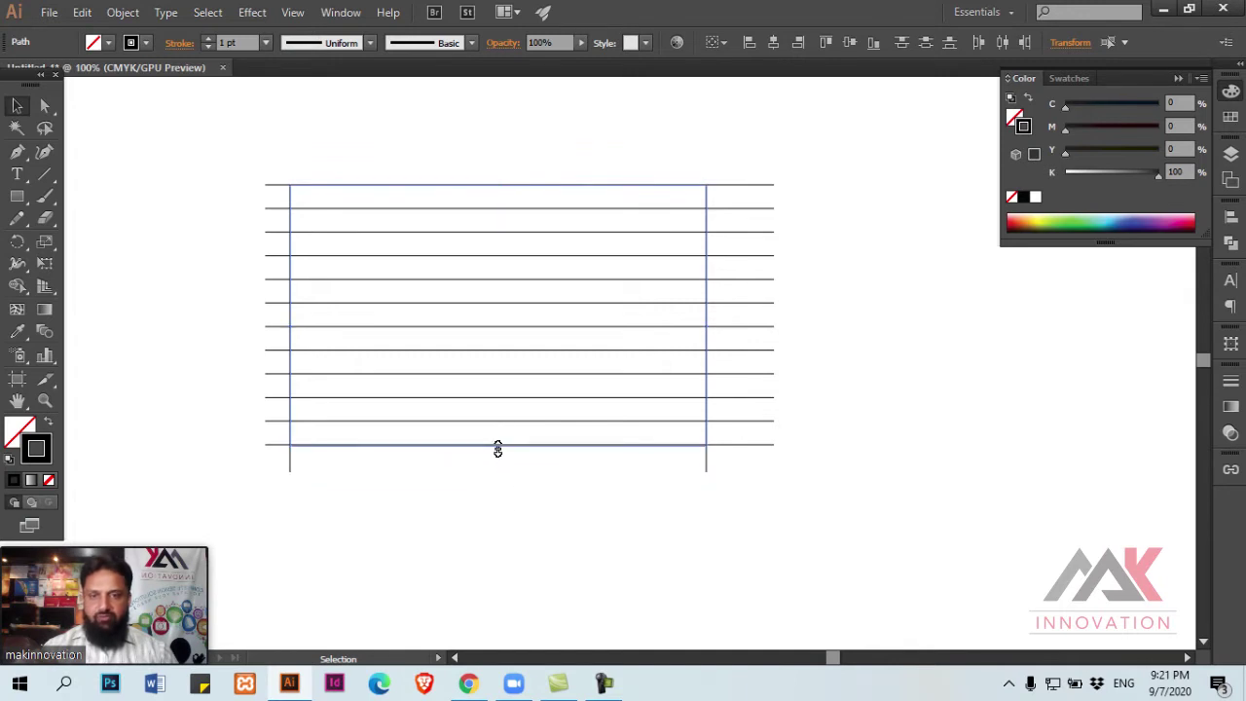
left_click(494, 477)
Step: Resize the horizontal line blend to 456 pt wide so it fits between the vertical borders
left_click_drag(754, 163, 828, 584)
left_click_drag(774, 314, 707, 317)
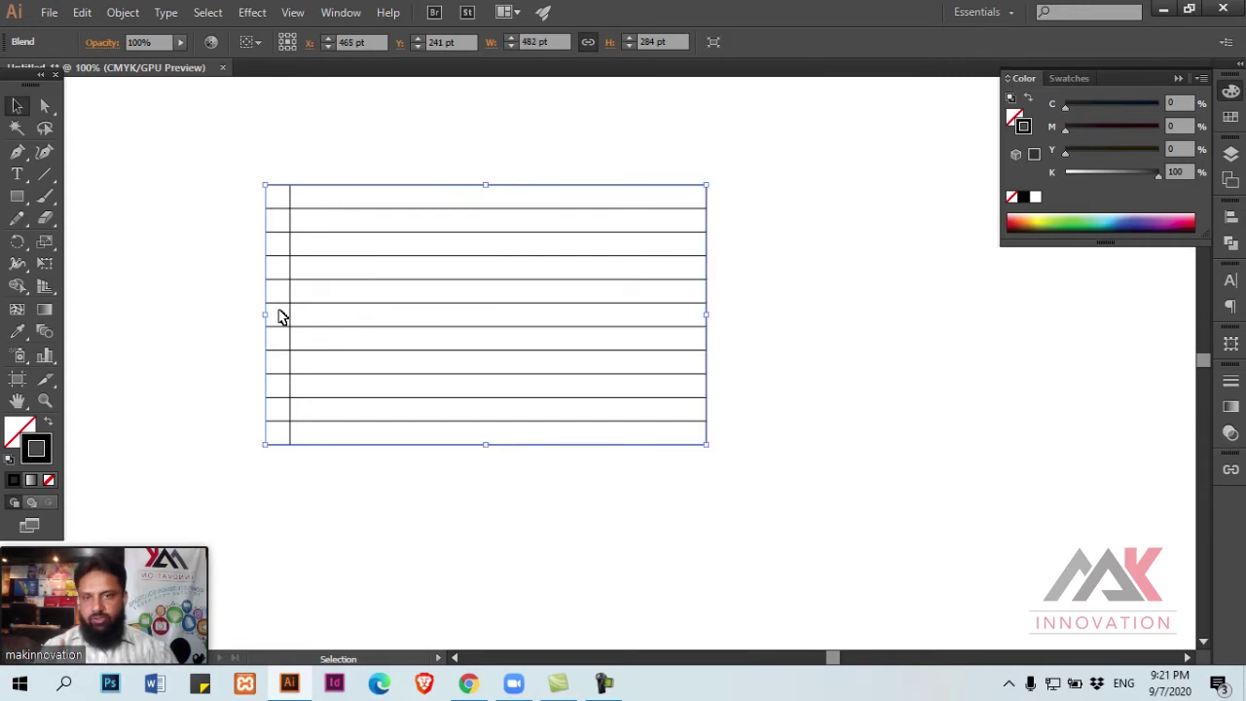
left_click_drag(267, 317, 290, 319)
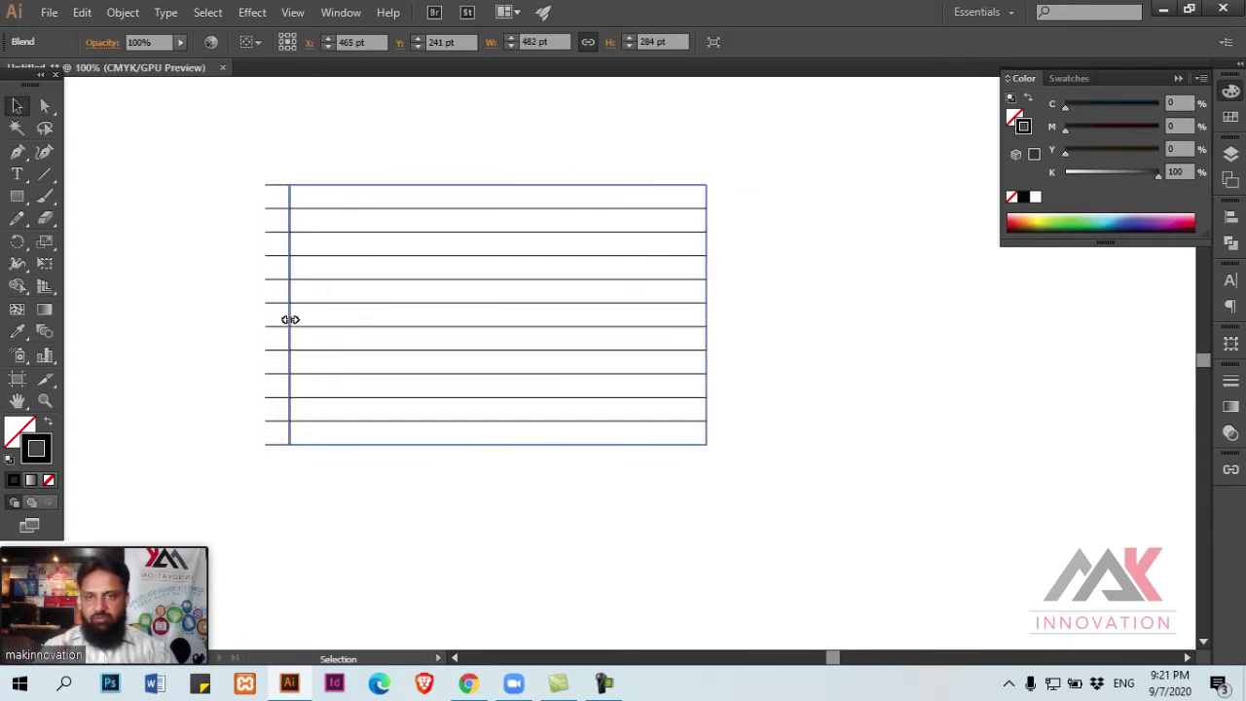
left_click(347, 479)
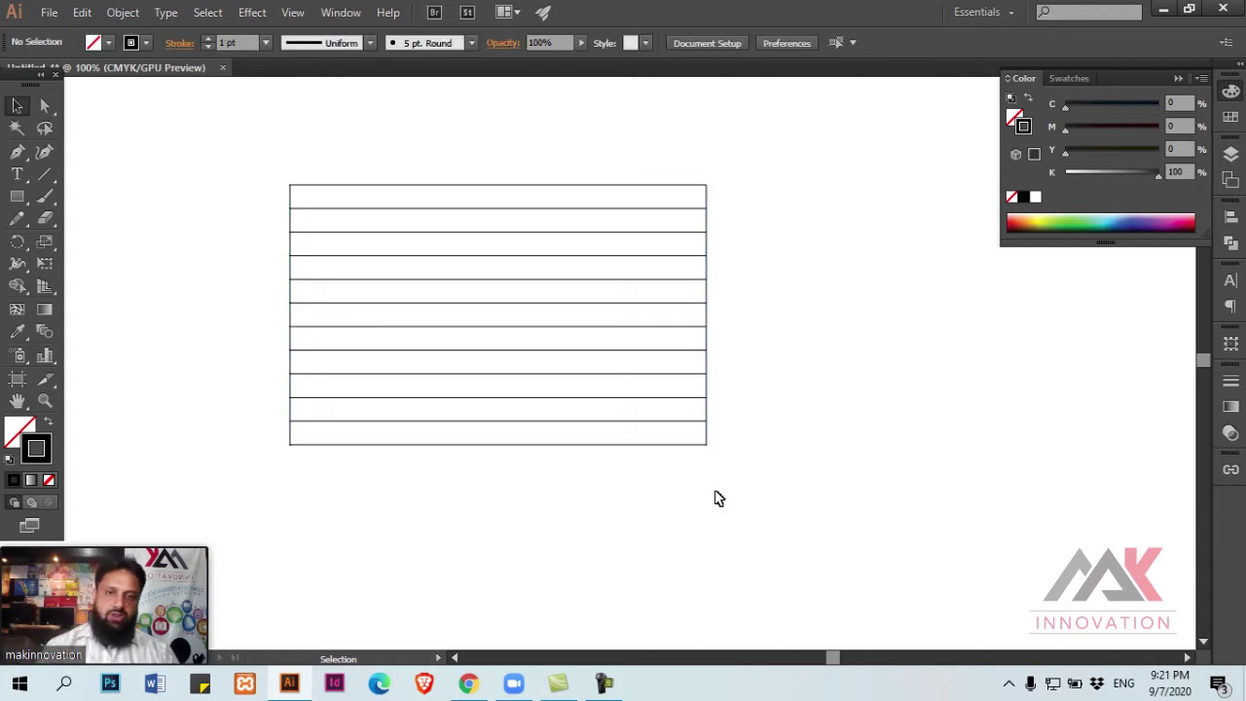
Step: Select the whole ruled table and move it up and to the left
left_click(644, 192)
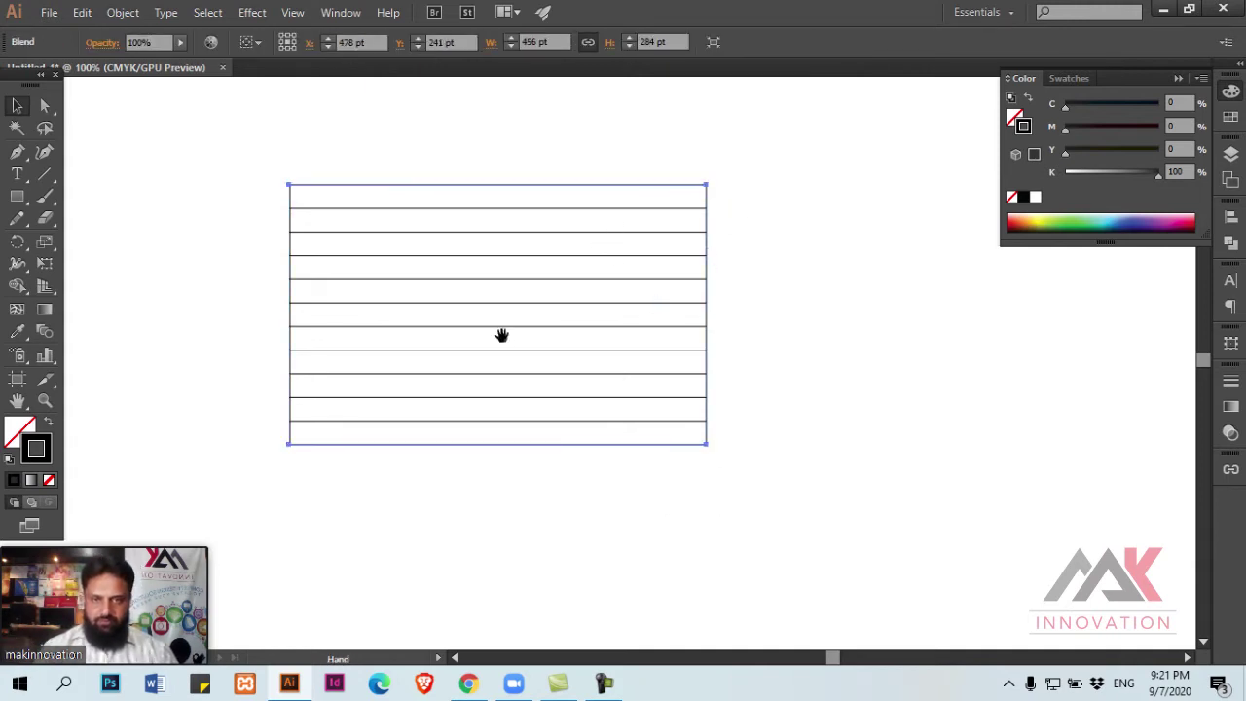
key("ctrl+minus")
left_click_drag(804, 414, 814, 432)
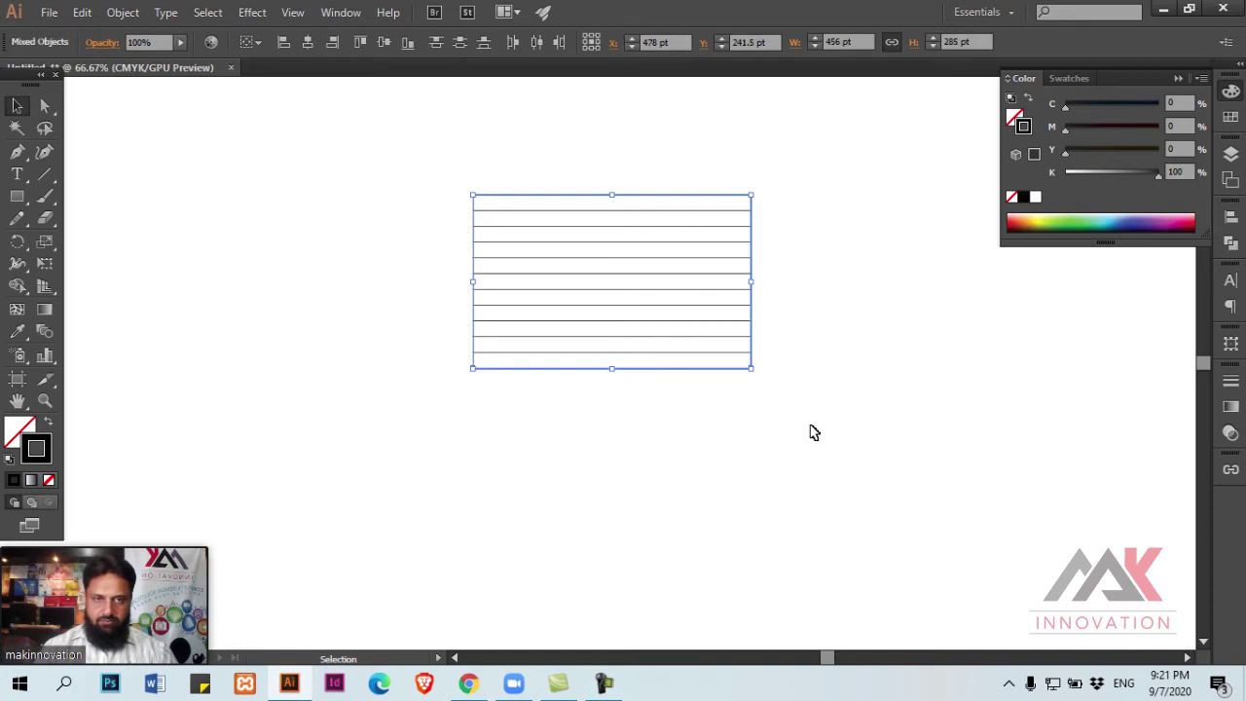
left_click_drag(722, 373, 380, 271)
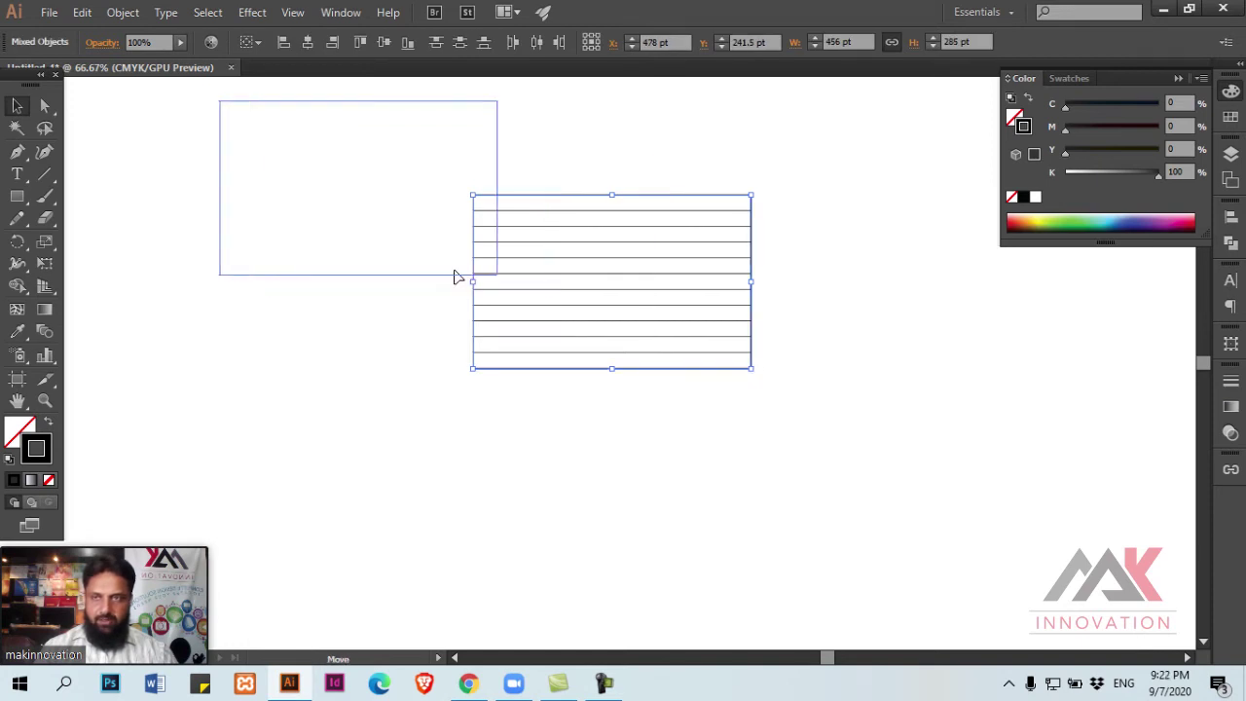
left_click(611, 337)
left_click_drag(611, 337, 399, 168)
Step: Draw a tall narrow ellipse, Alt-drag a copy to the right and blend the two
left_click_drag(16, 195, 146, 237)
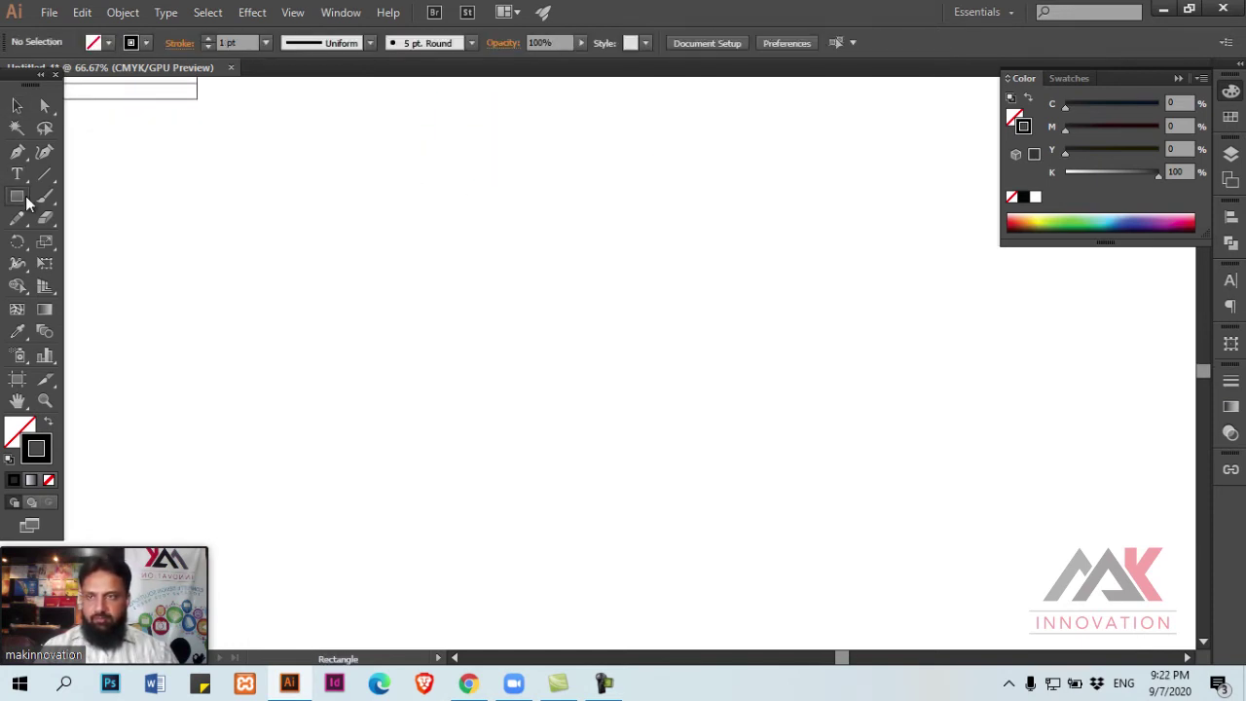
left_click_drag(375, 184, 410, 316)
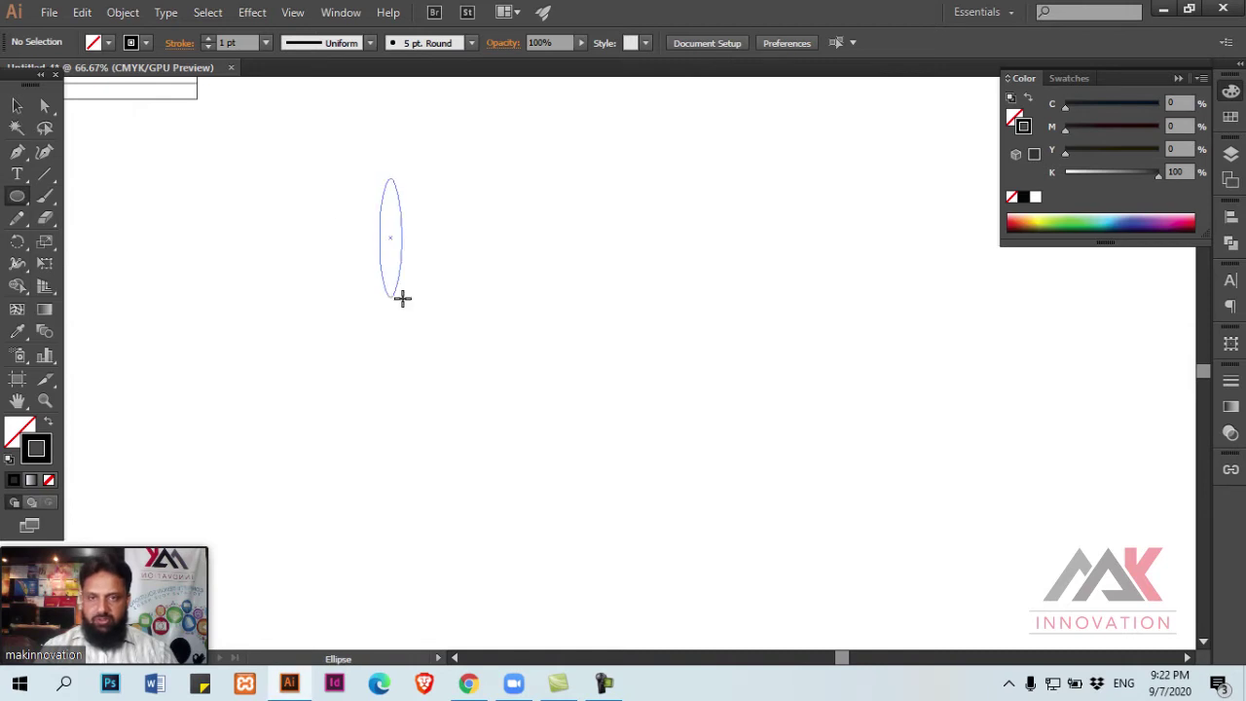
key("v")
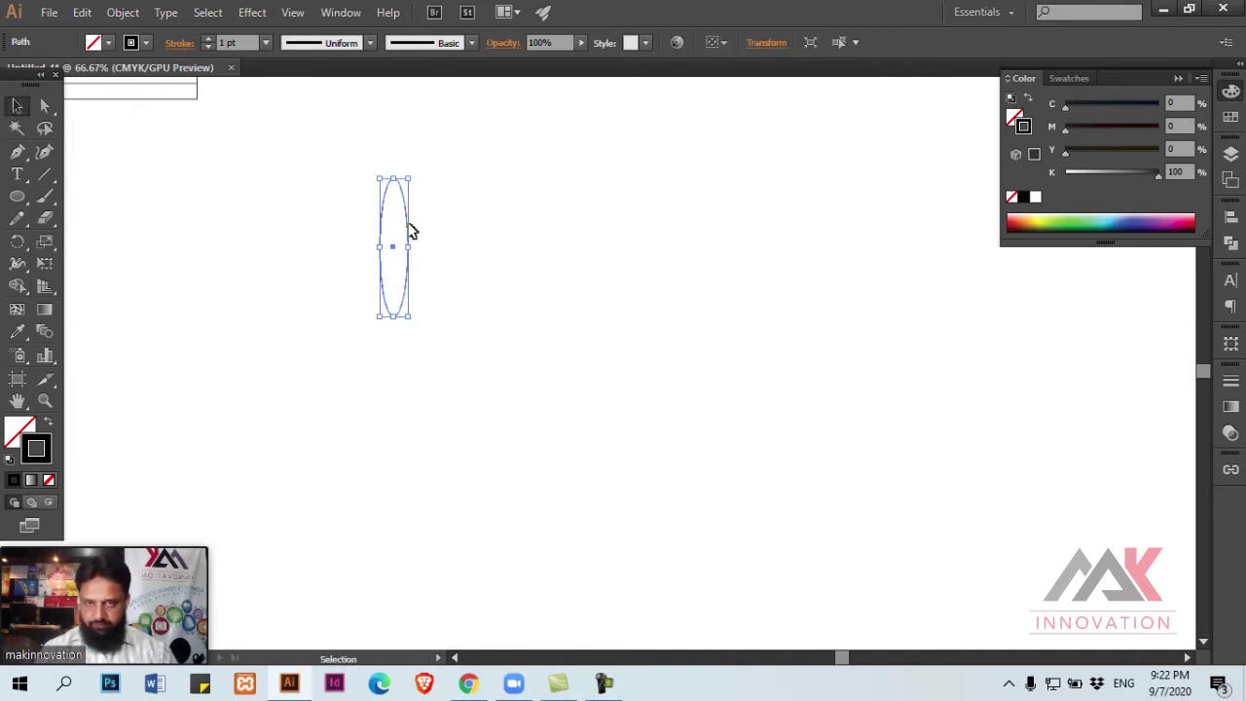
key("ctrl+shift+b")
mouse_move(408, 227)
left_mouse_down()
mouse_move(468, 256)
mouse_move(504, 255)
mouse_move(448, 250)
mouse_move(495, 225)
mouse_move(468, 227)
mouse_move(601, 225)
mouse_move(431, 228)
mouse_move(695, 239)
left_mouse_up()
left_click_drag(343, 176, 839, 264)
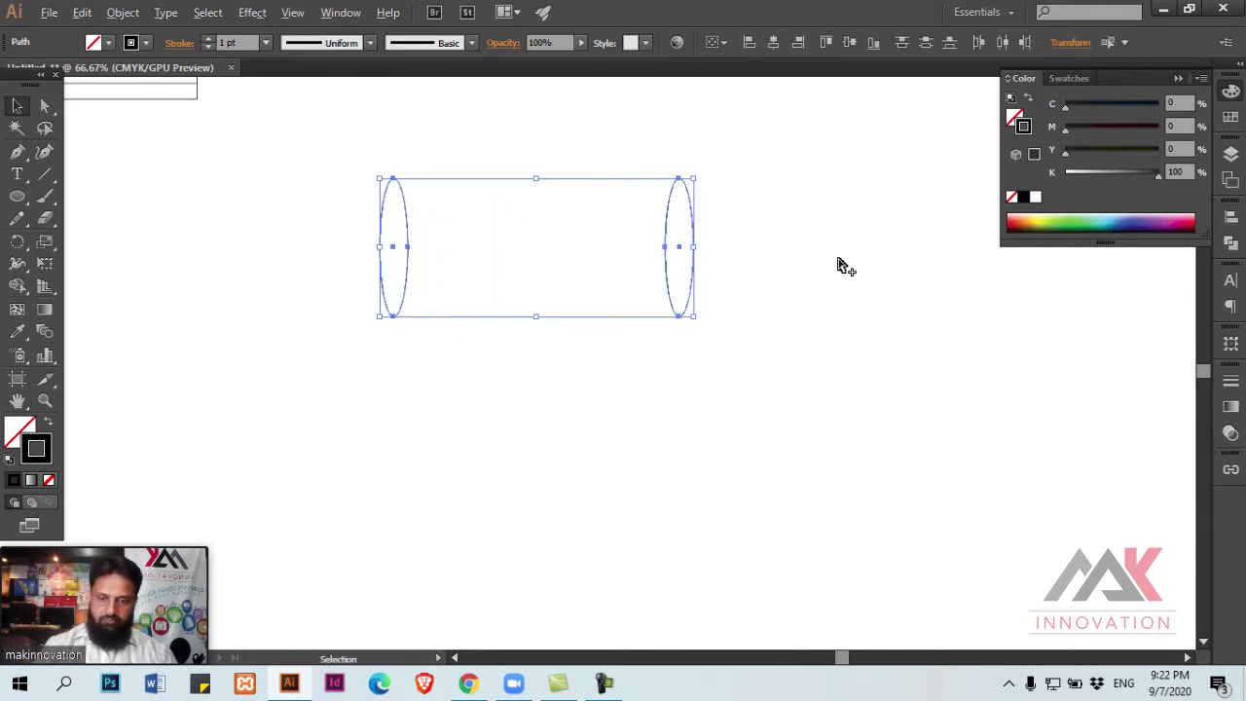
key("ctrl+alt+b")
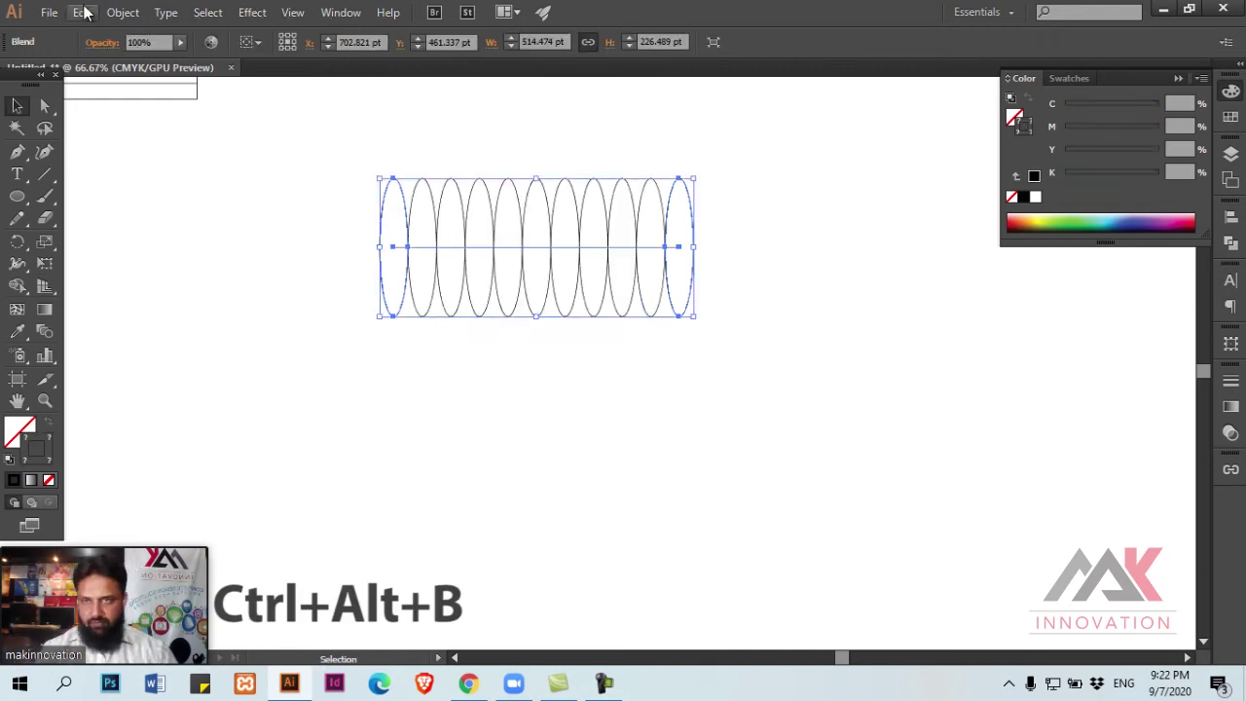
Step: Set the ellipse blend's Blend Options to Specified Steps 5
left_click(123, 12)
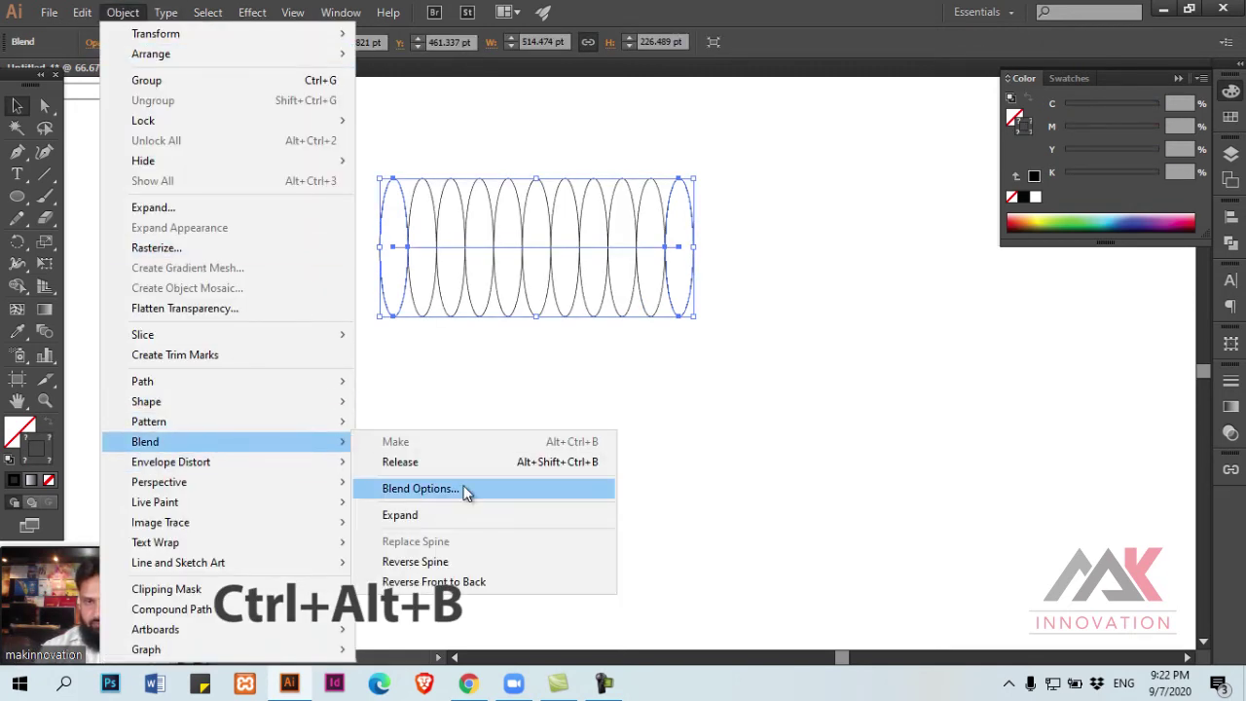
left_click(466, 488)
left_click(929, 287)
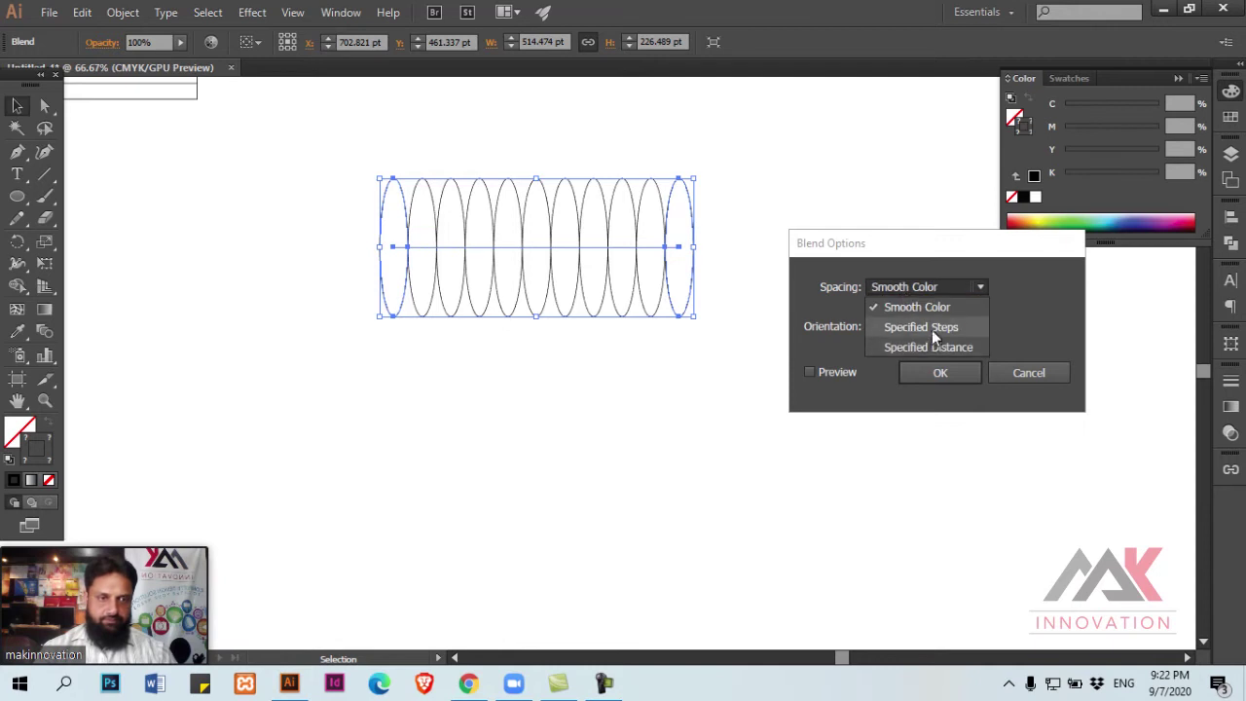
left_click(932, 333)
type("5")
key("Return")
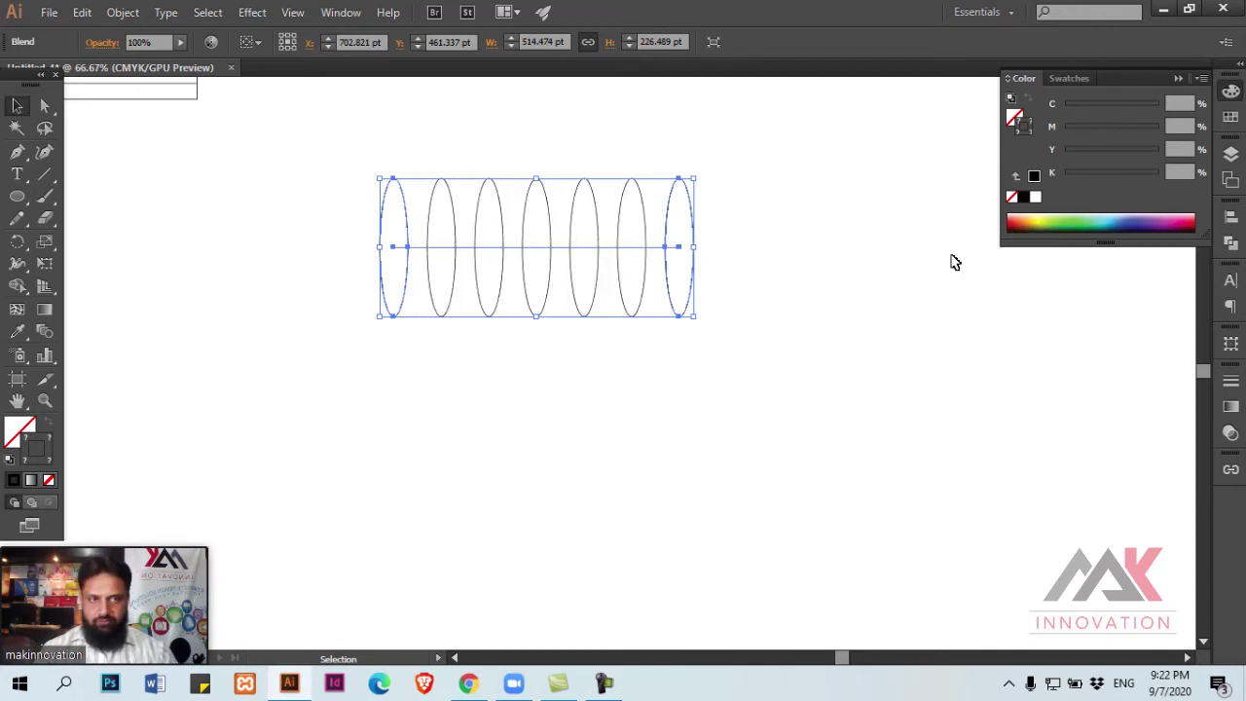
Step: Remove the ellipse blend's stroke and fill it green
left_click(698, 217)
left_click(629, 220)
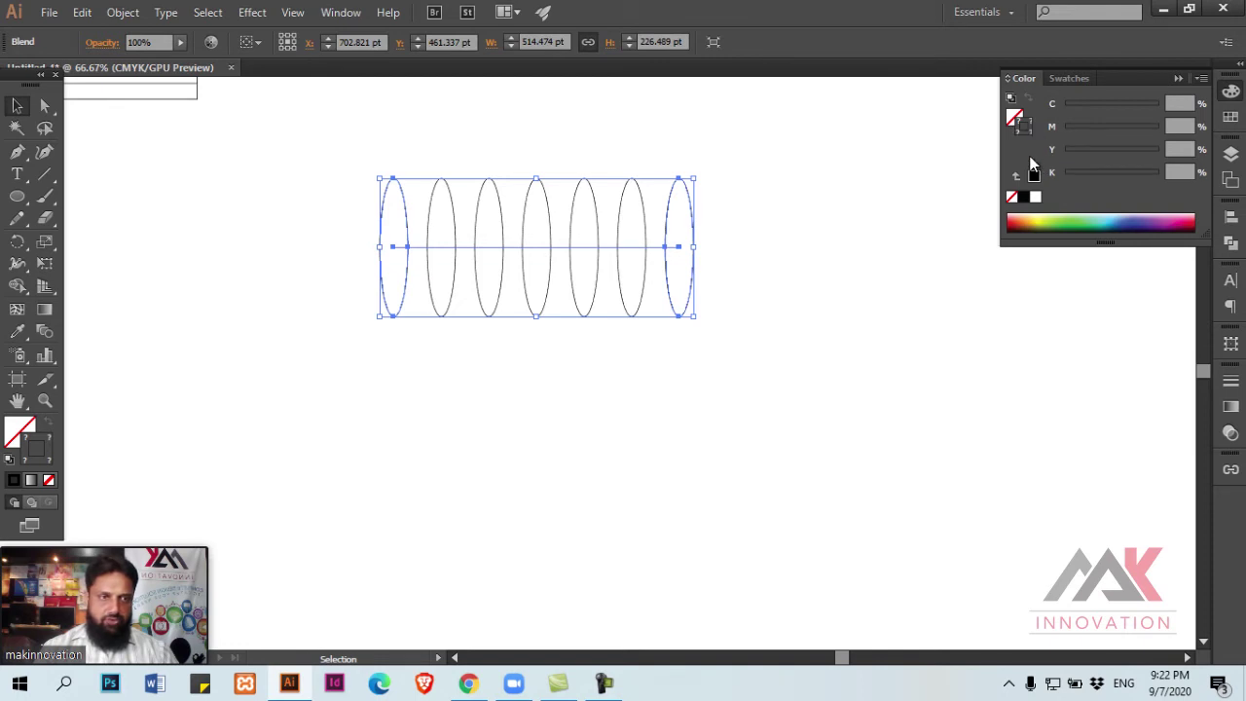
left_click(1012, 197)
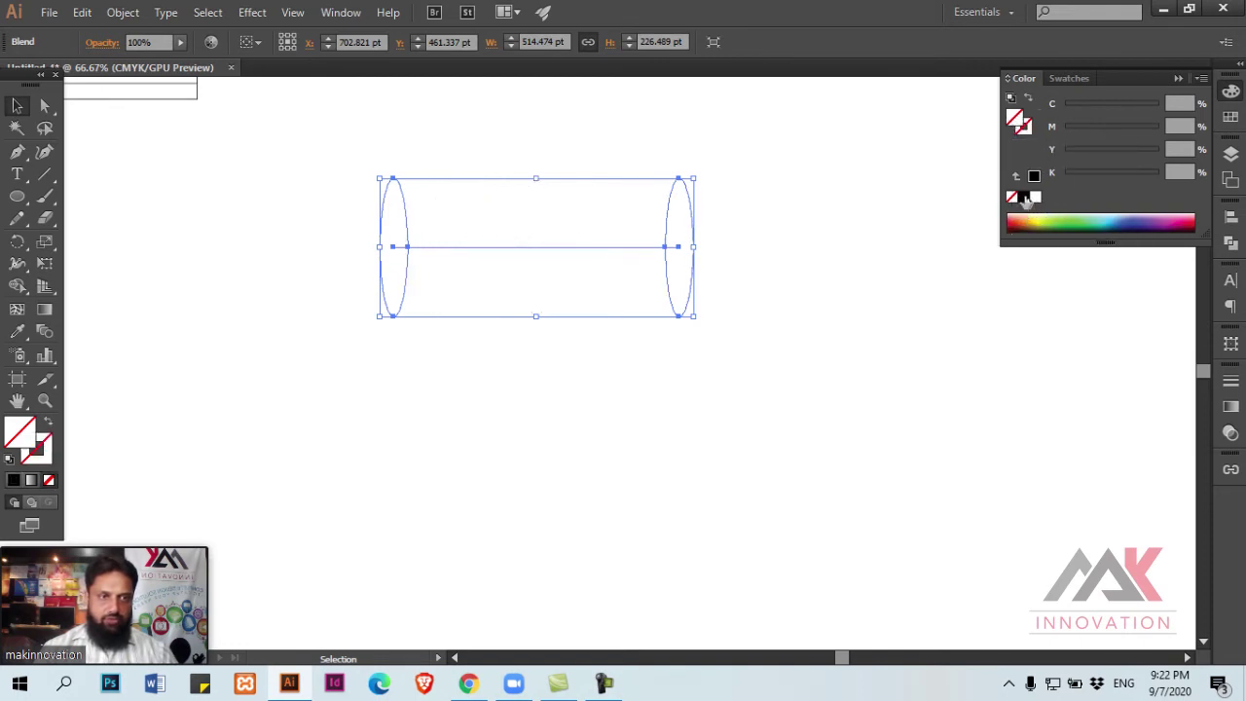
left_click(1071, 221)
left_click(800, 226)
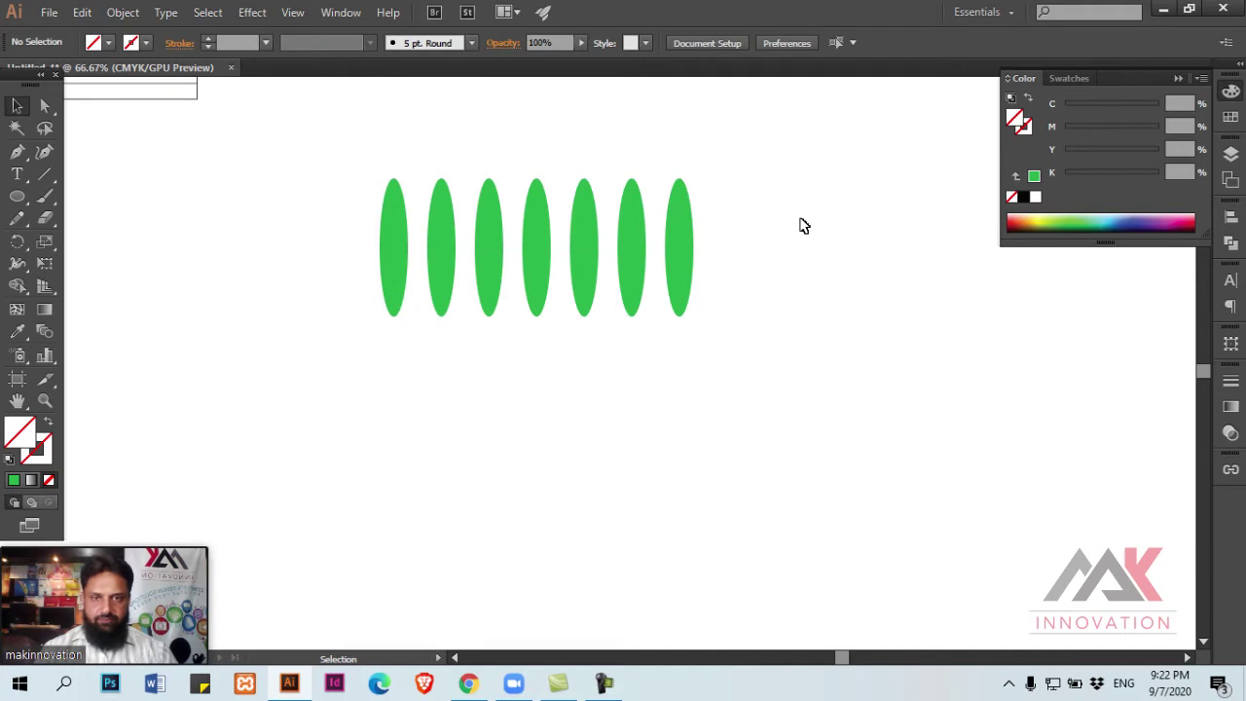
Step: Fill the rightmost ellipse yellow so the blend fades from green to yellow
key("a")
left_click(687, 244)
left_click_drag(1139, 103, 987, 116)
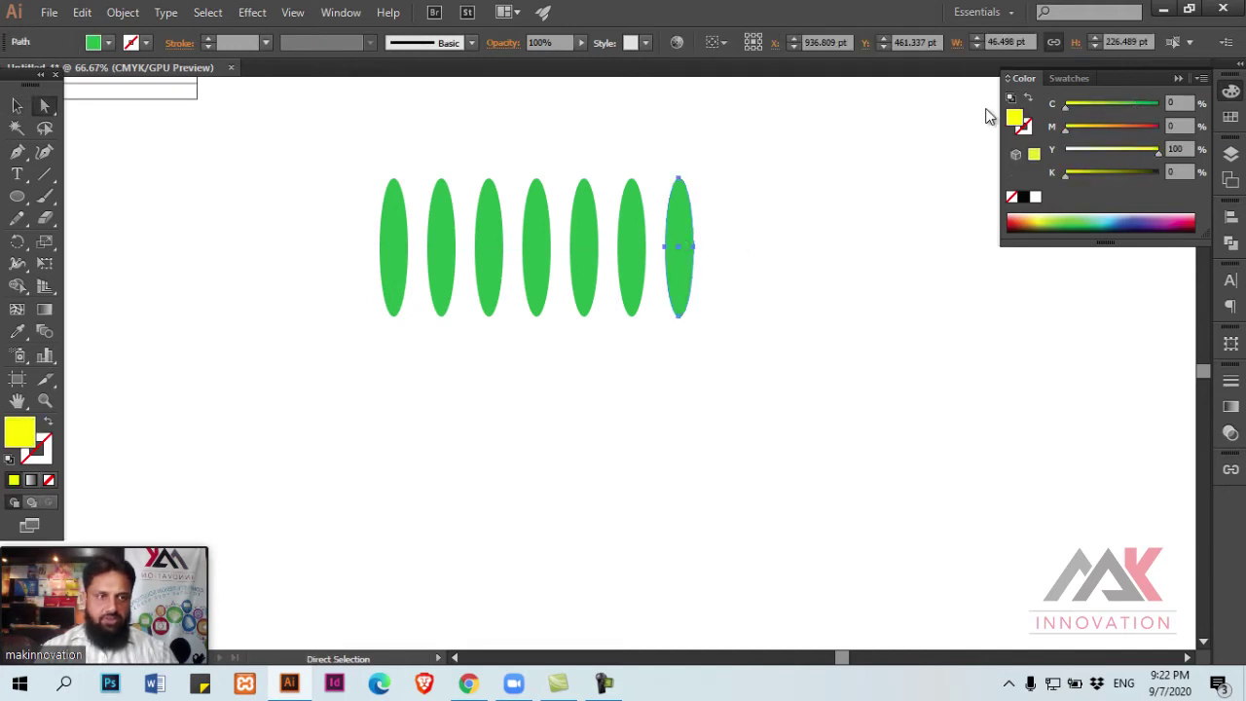
left_click(730, 236)
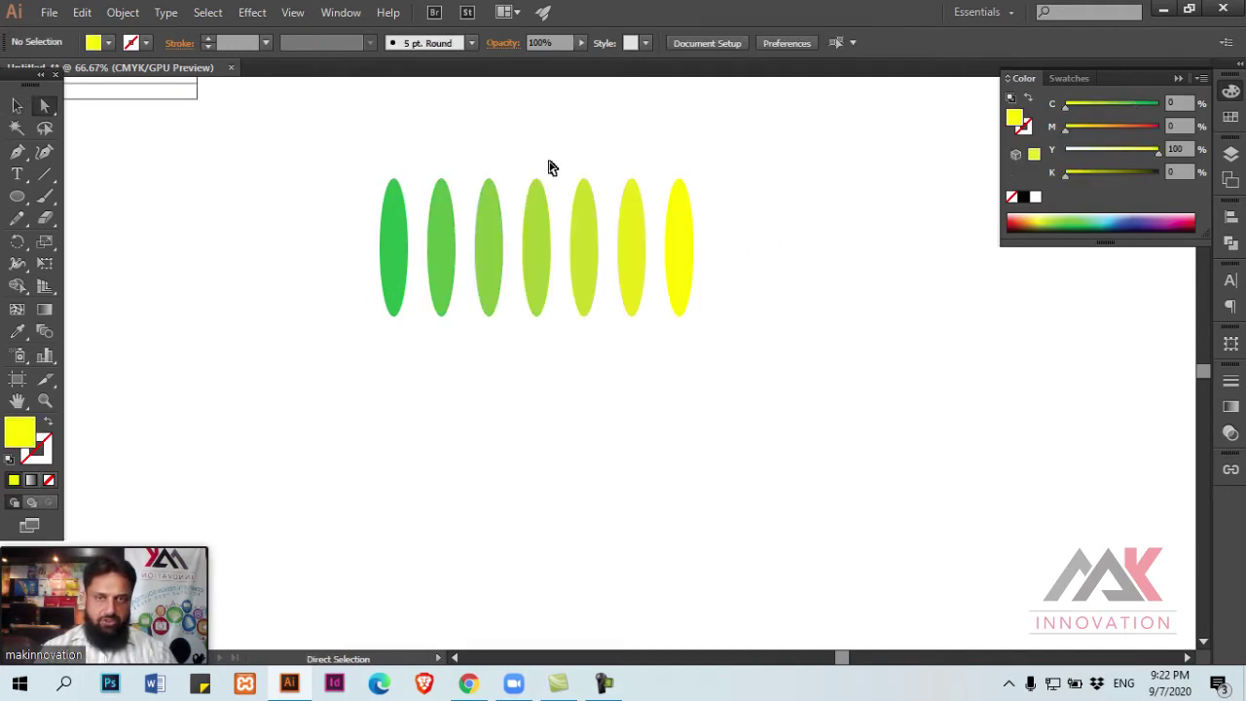
left_click(683, 226)
left_click(793, 184)
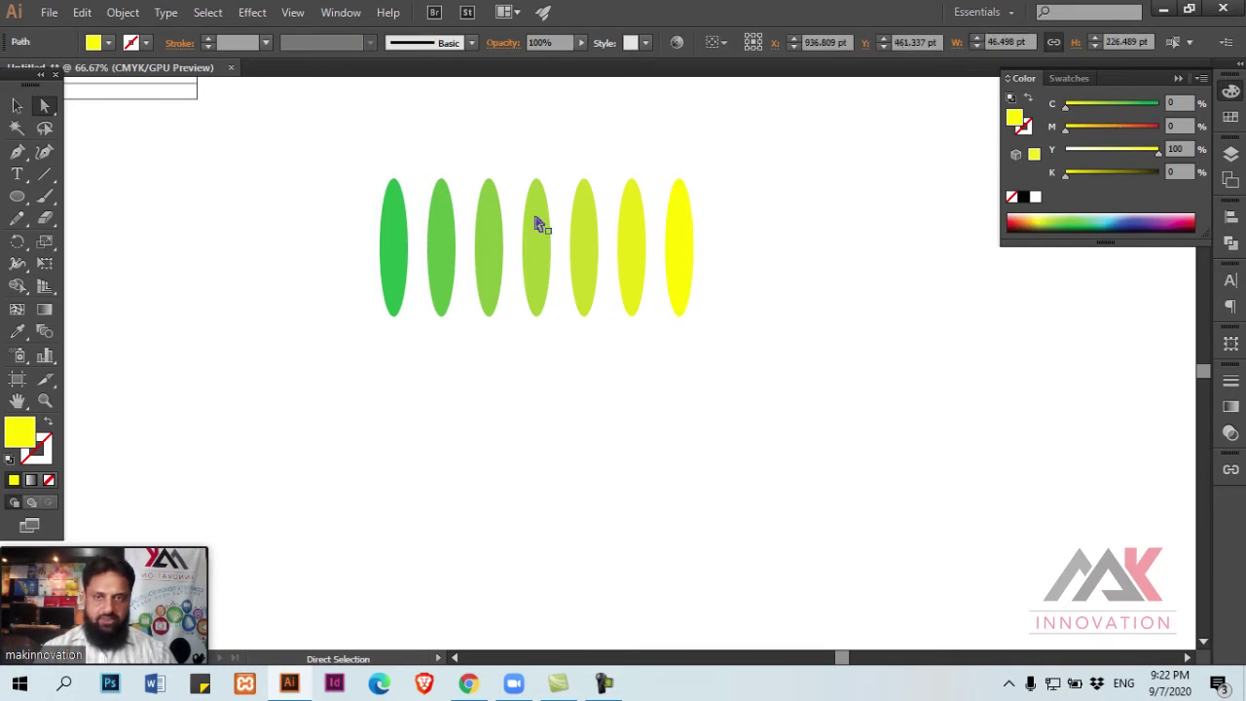
Step: Move the leftmost ellipse down and left, then draw a small circle on empty canvas
mouse_move(393, 248)
left_mouse_down()
mouse_move(163, 322)
mouse_move(496, 278)
mouse_move(153, 292)
mouse_move(558, 283)
mouse_move(159, 293)
mouse_move(186, 305)
mouse_move(441, 306)
mouse_move(247, 292)
mouse_move(551, 308)
mouse_move(271, 290)
mouse_move(504, 292)
mouse_move(154, 292)
left_mouse_up()
key("ctrl+minus")
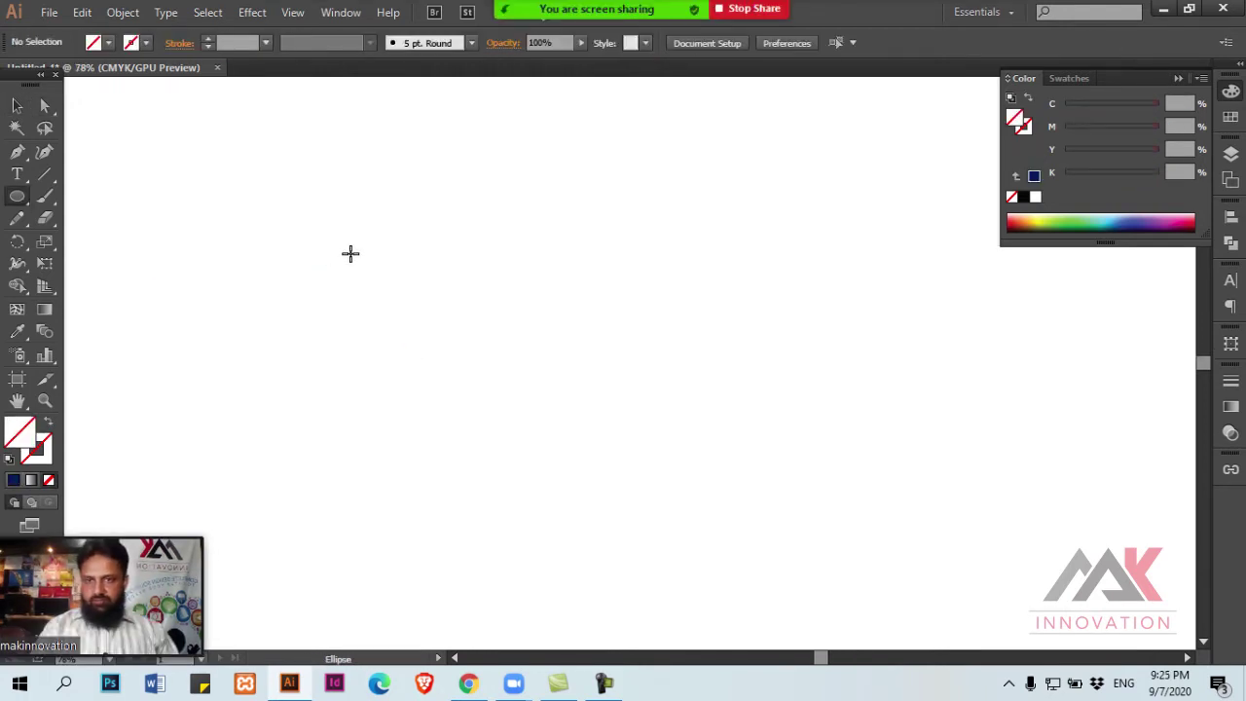
left_click_drag(352, 251, 403, 290)
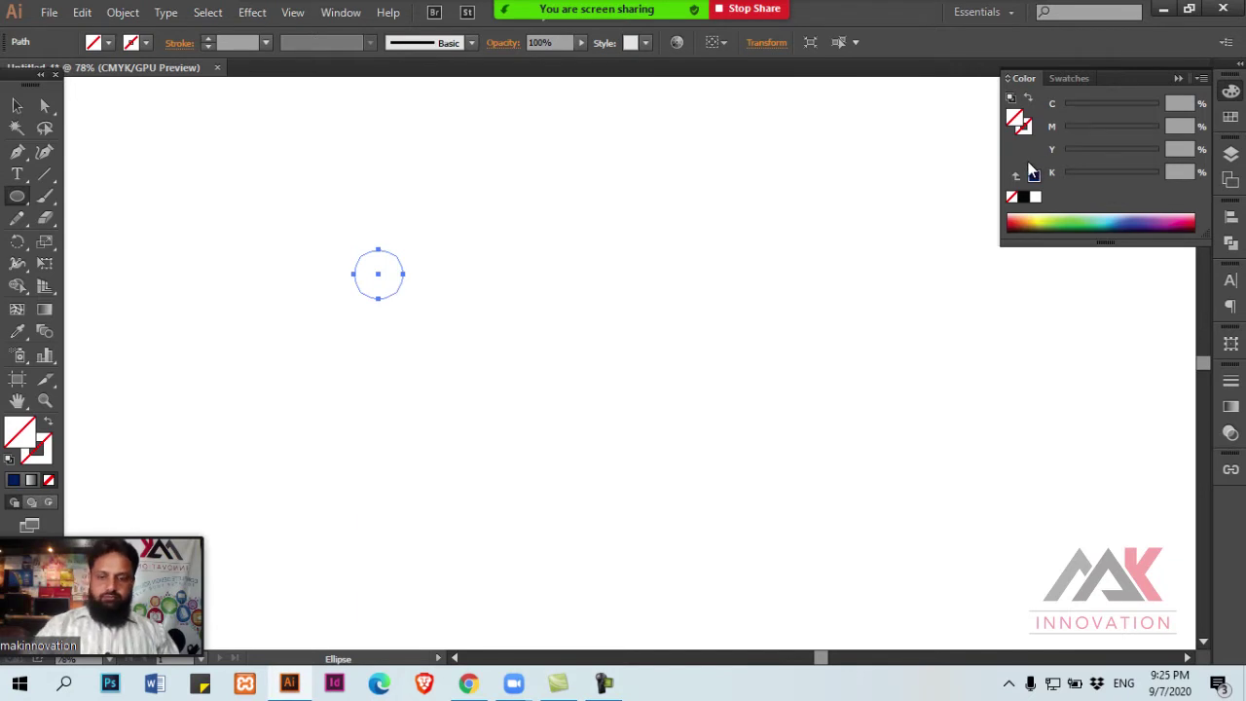
Step: Fill the circle dark blue, copy it to the right, and blend the two circles
key("v")
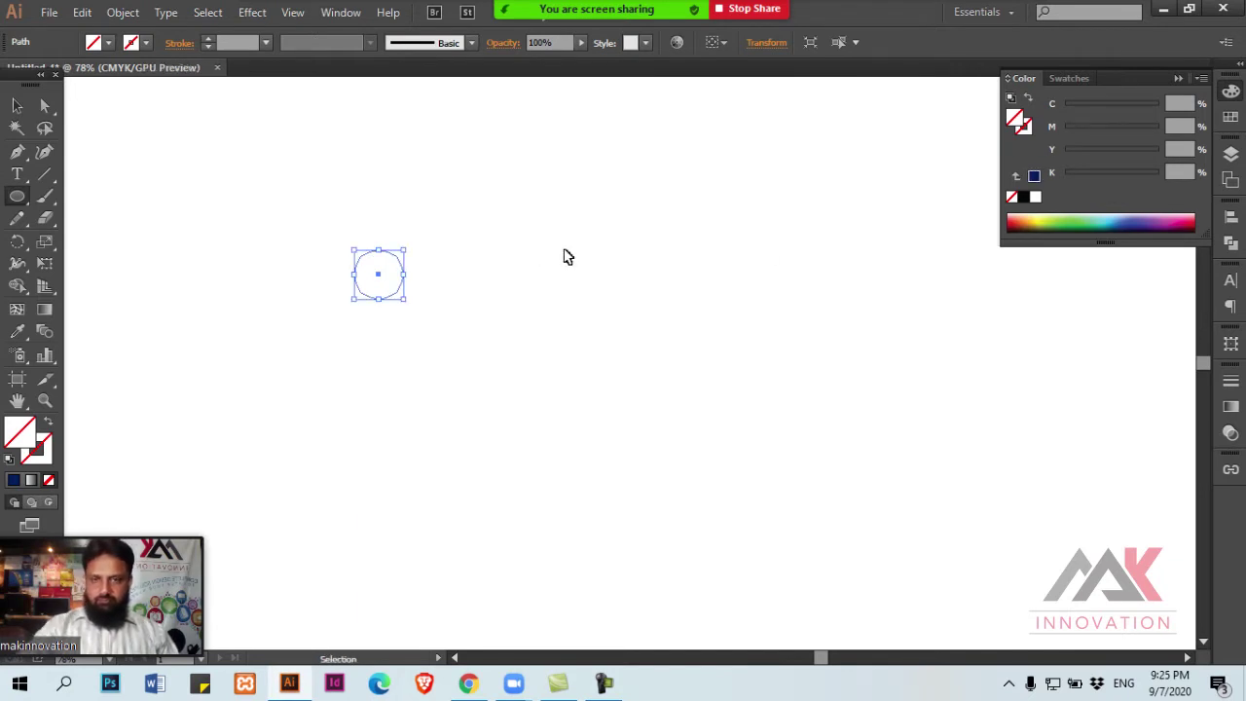
key("v")
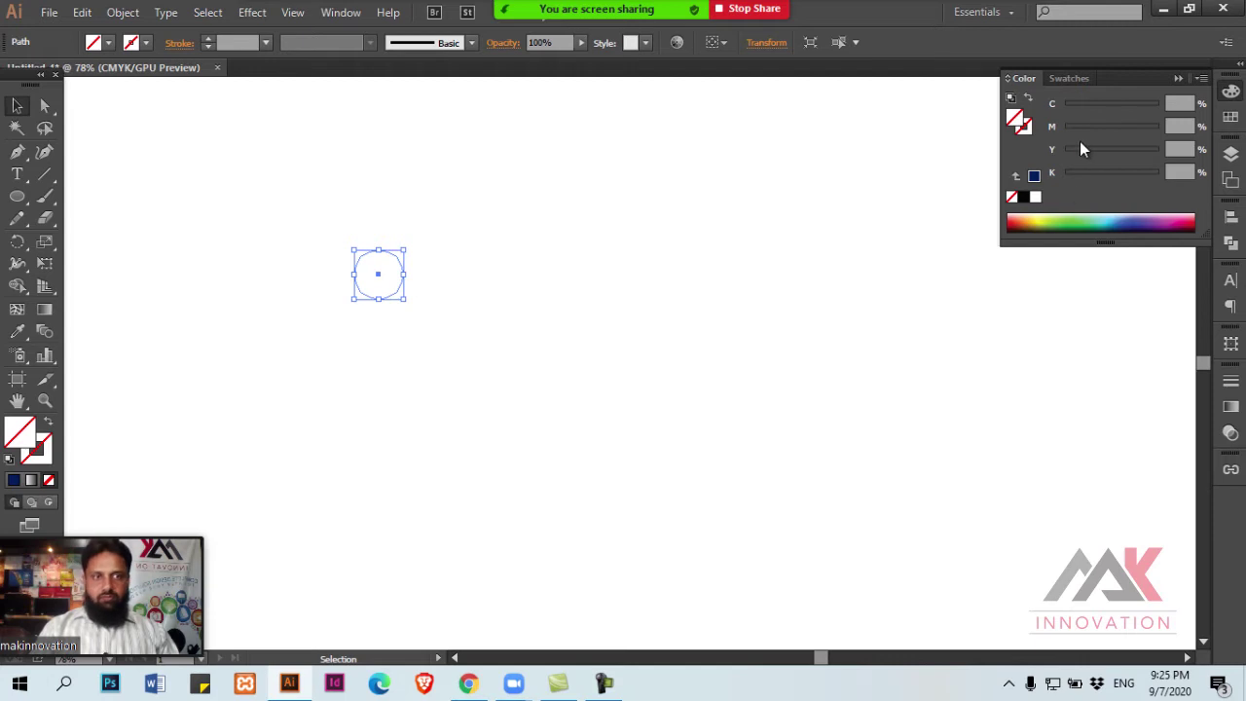
left_click(1020, 179)
mouse_move(396, 286)
left_mouse_down()
mouse_move(832, 285)
mouse_move(828, 261)
mouse_move(322, 310)
left_mouse_up()
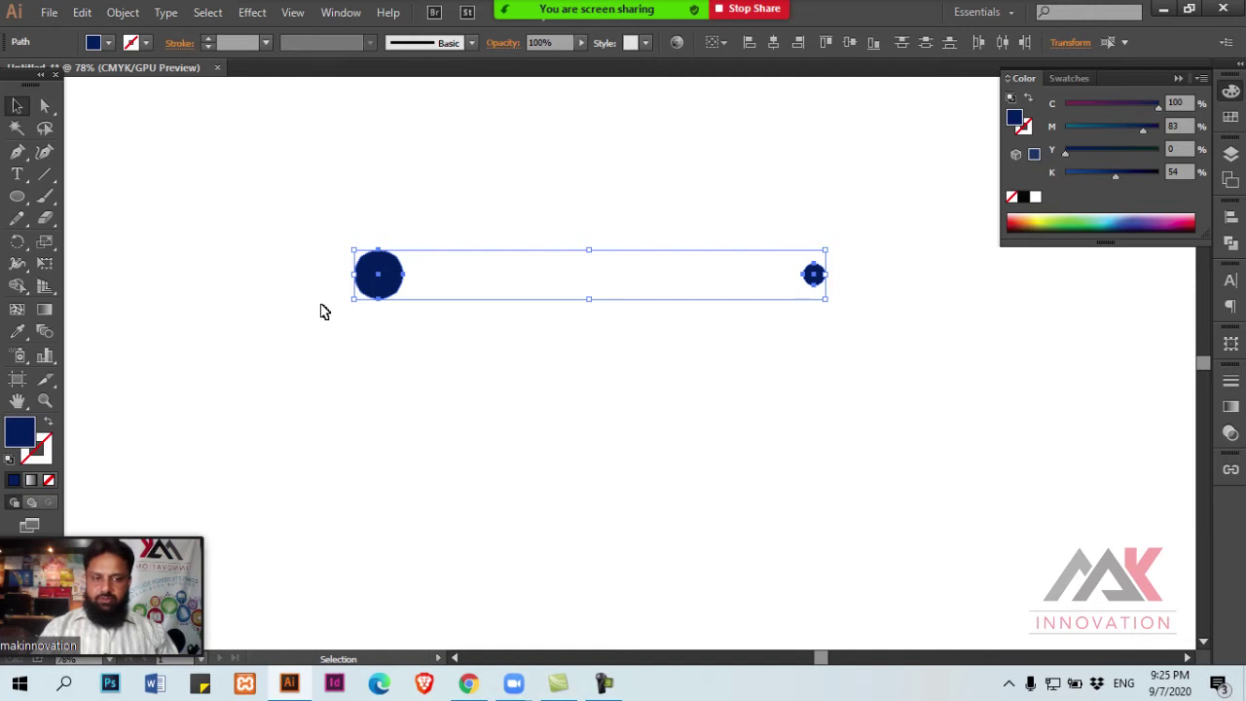
key("ctrl+alt+b")
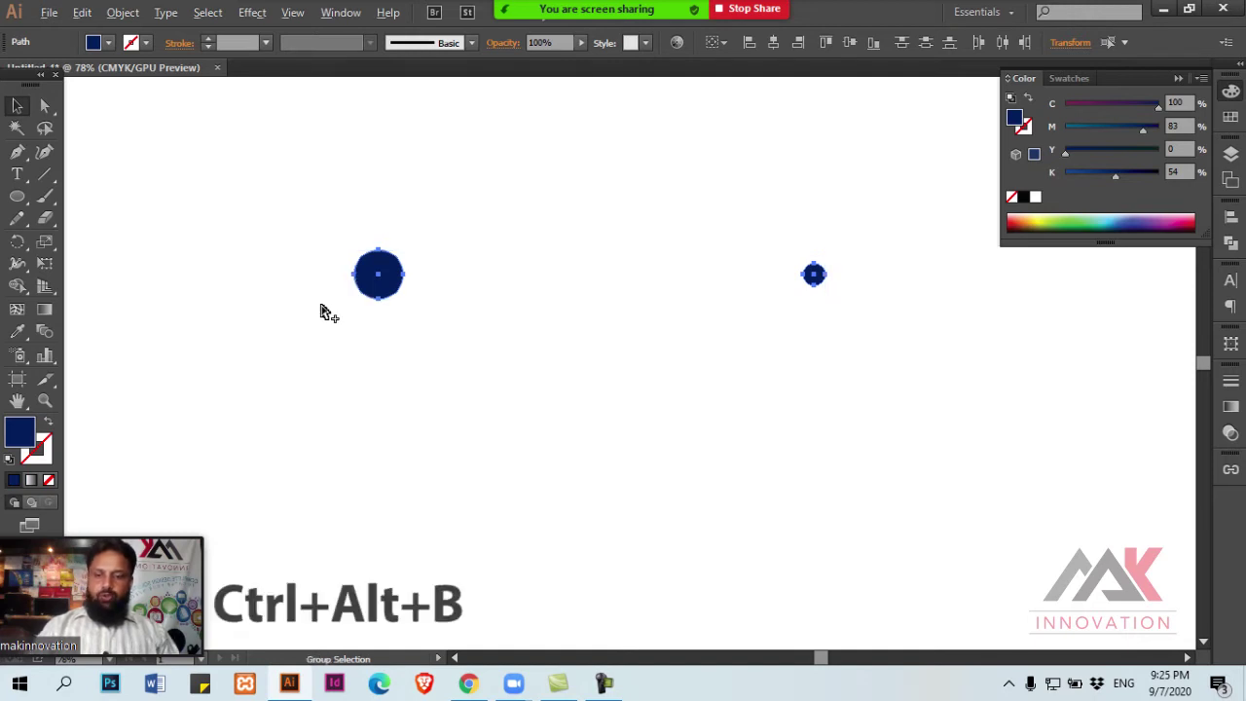
key("ctrl+alt+b")
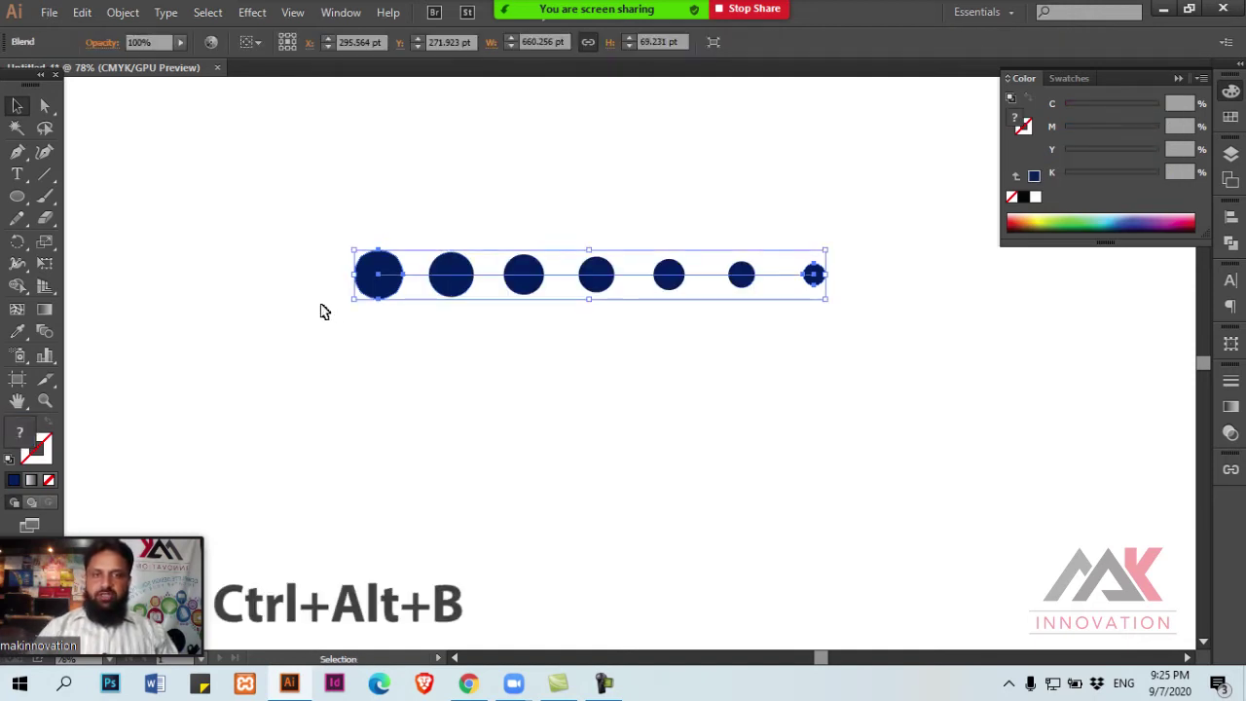
Step: Preview the circle blend in Blend Options at 10 and then 5 specified steps
left_click(123, 12)
mouse_move(145, 441)
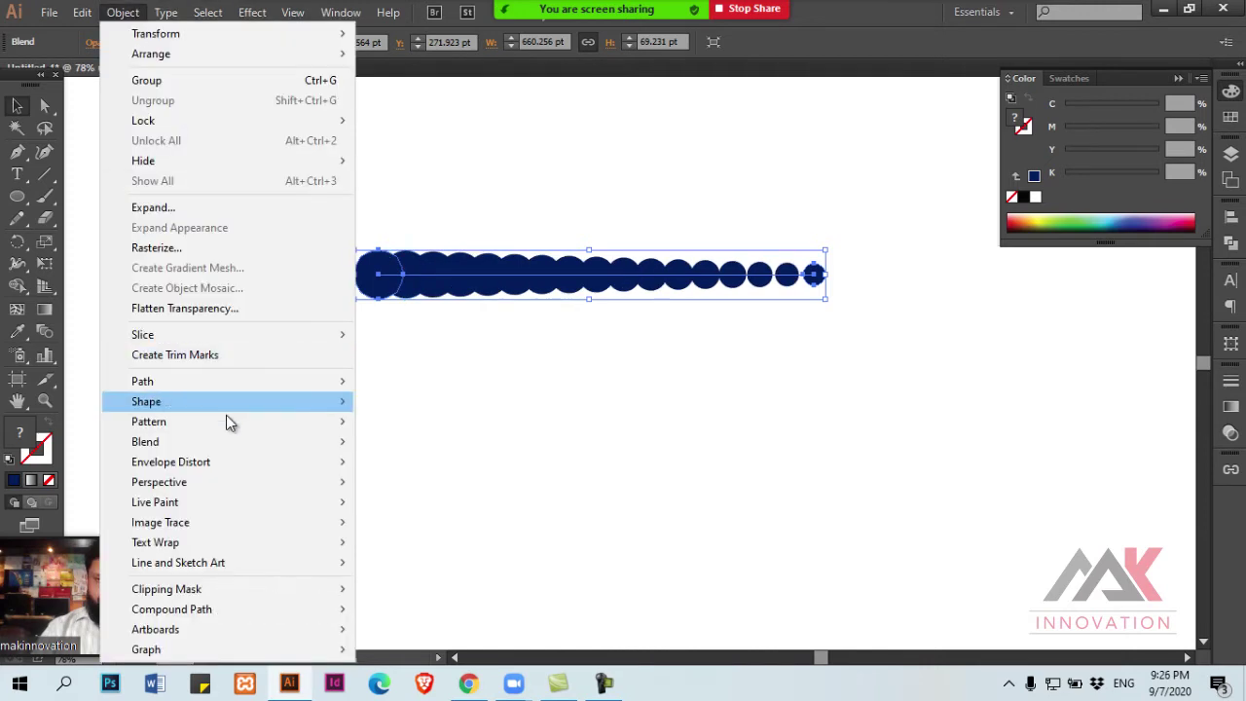
left_click(428, 489)
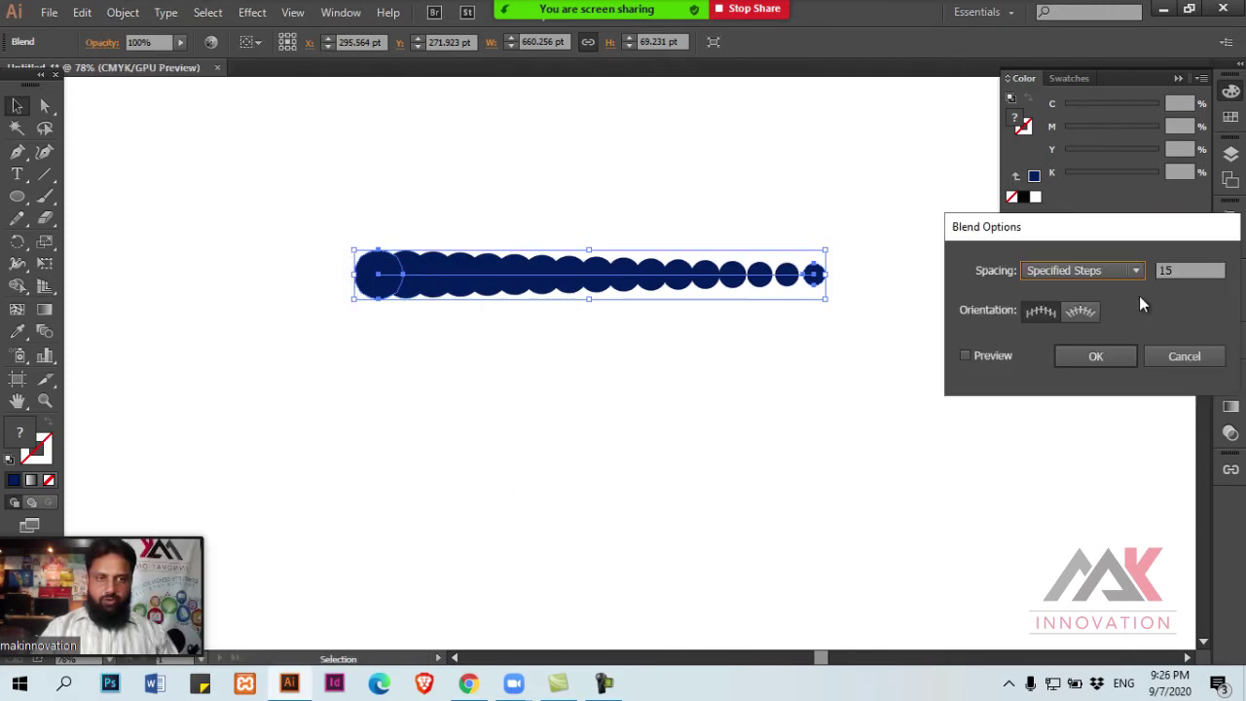
type("10")
key("Tab")
left_click(977, 358)
left_click(978, 358)
left_click(978, 358)
left_click_drag(1204, 273, 1121, 262)
type("5")
key("Tab")
left_click(987, 355)
left_click(984, 354)
Step: Set the circle blend to 12 specified steps and confirm
left_click_drag(1204, 272, 1079, 268)
type("12")
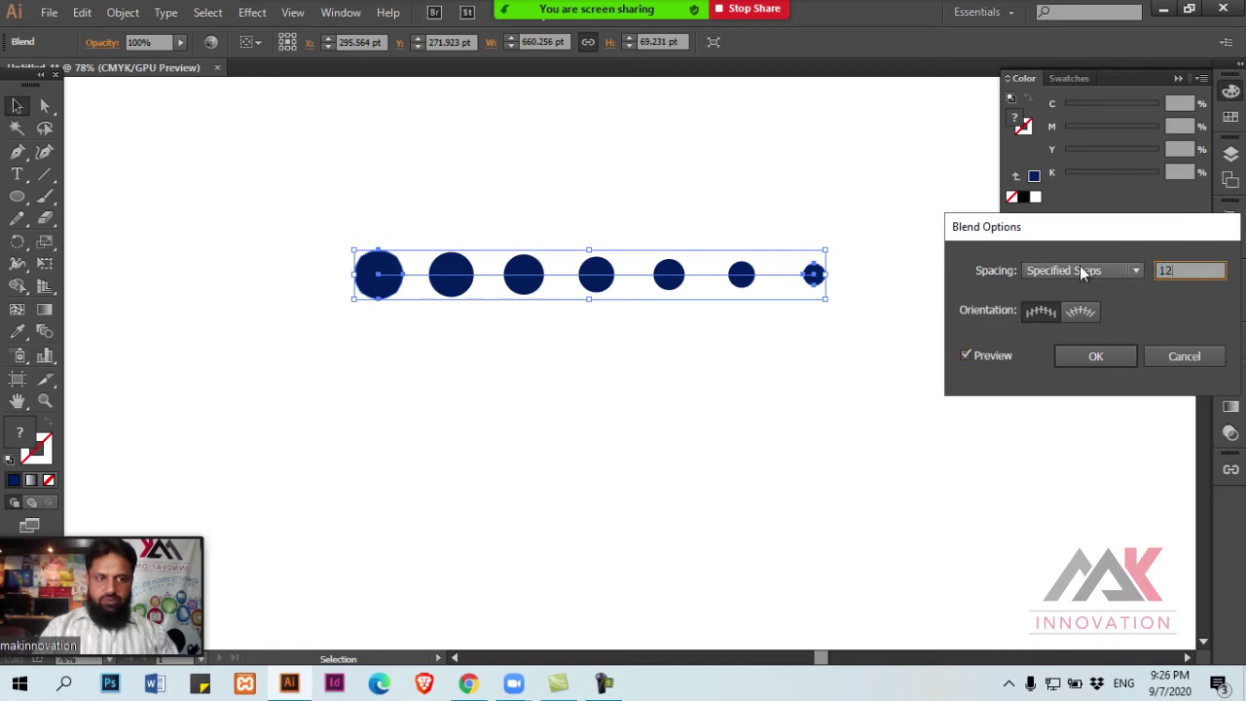
key("Tab")
left_click(983, 356)
left_click(983, 356)
left_click(983, 357)
left_click(983, 358)
left_click(1095, 357)
left_click(16, 195)
Step: Draw a large circle below the blend and remove its fill, leaving an outline
scroll(464, 289, "down", 2)
left_click_drag(445, 278, 685, 440)
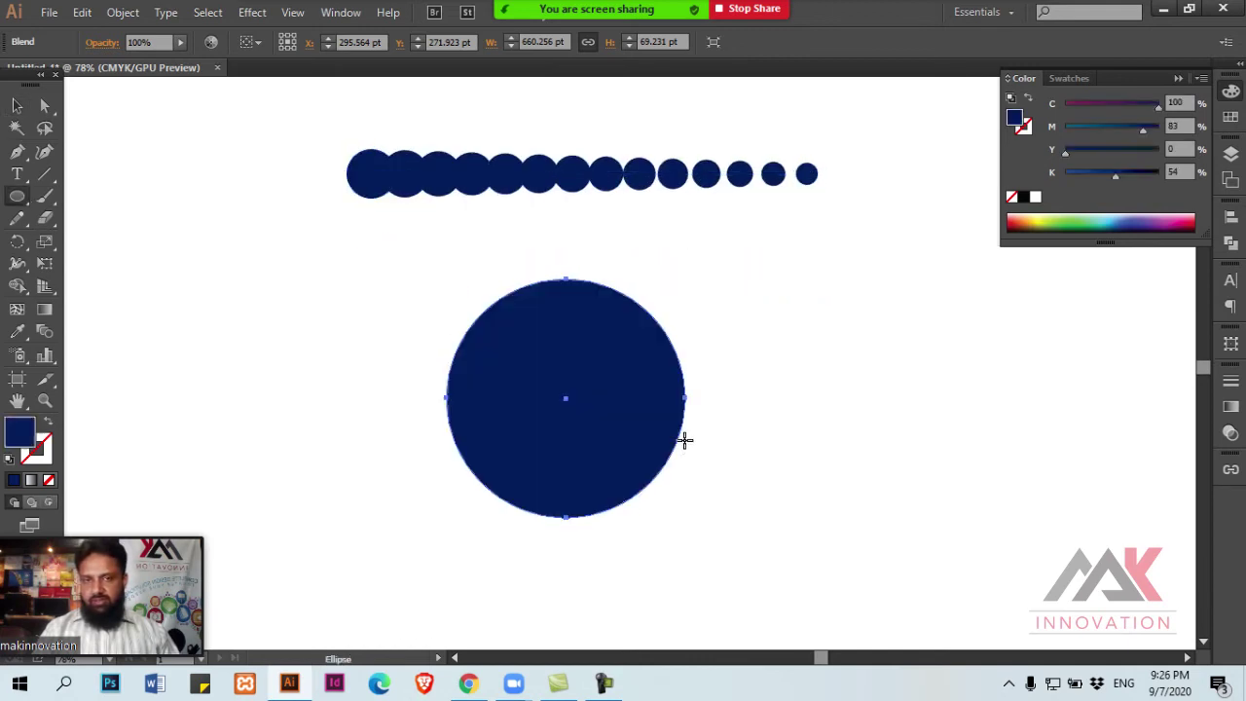
key("v")
key("shift+x")
key("x")
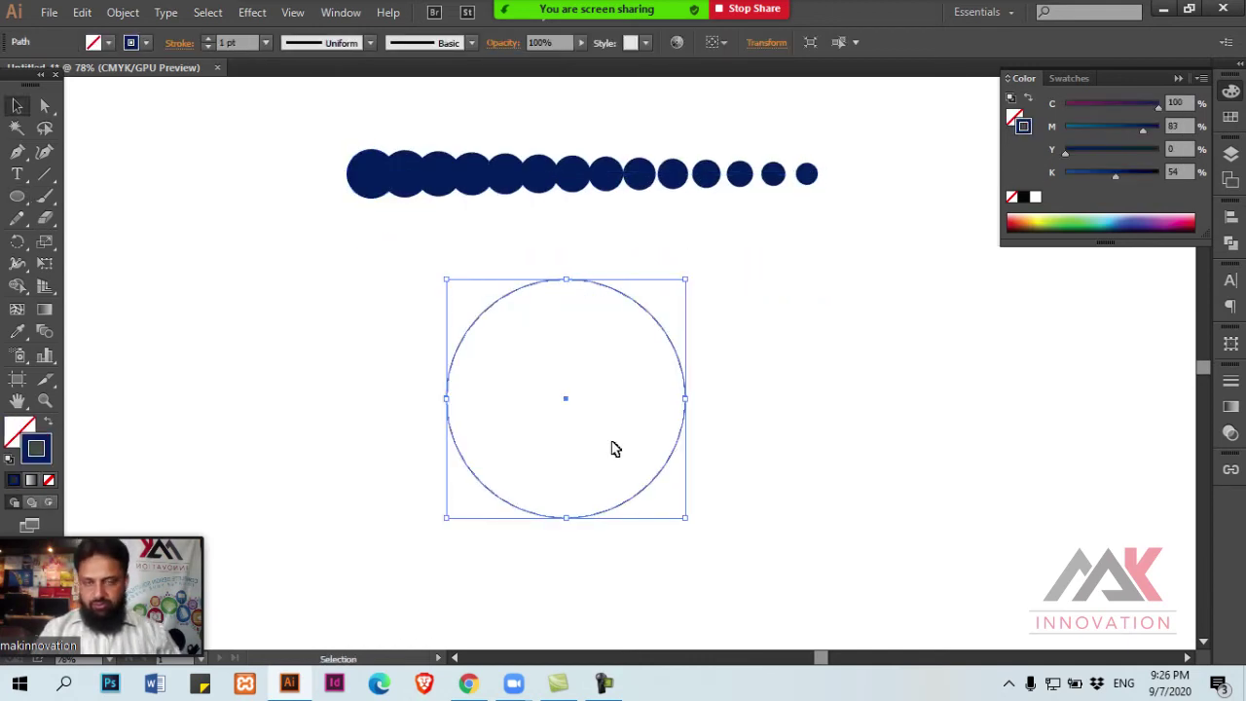
Step: Select the circle blend with the outline circle and apply Blend > Replace Spine
left_click(358, 175)
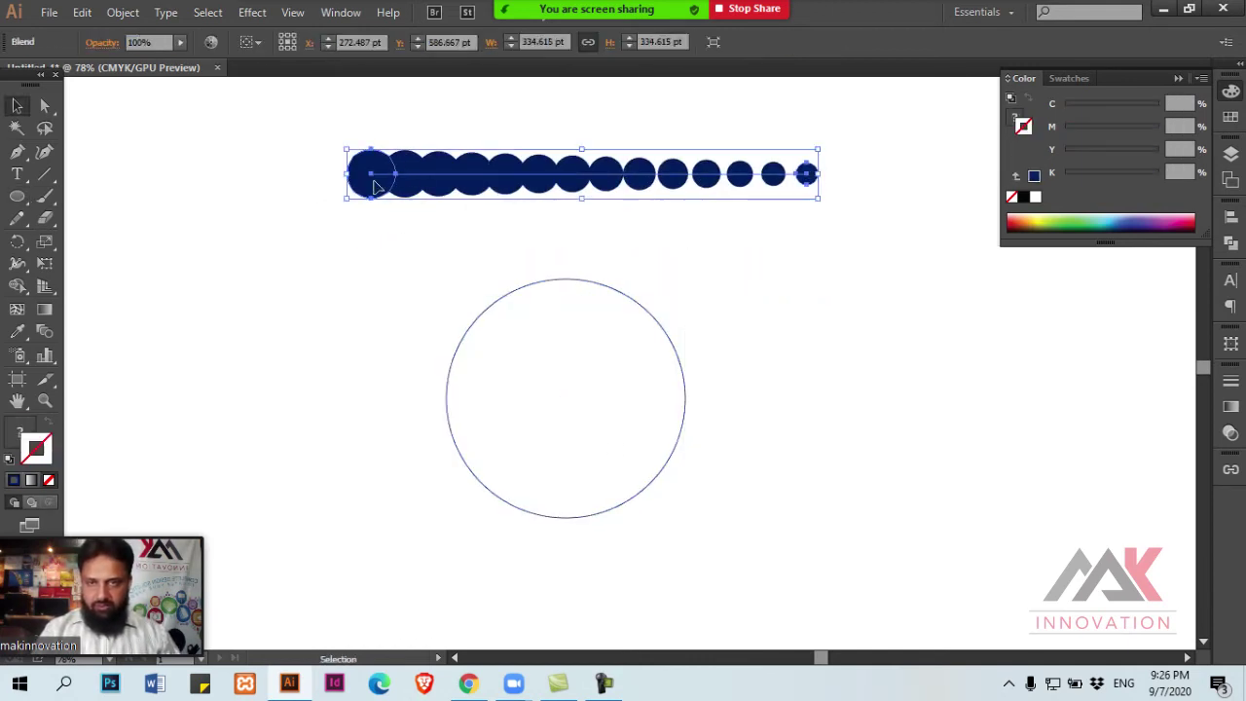
left_click(514, 294, "shift")
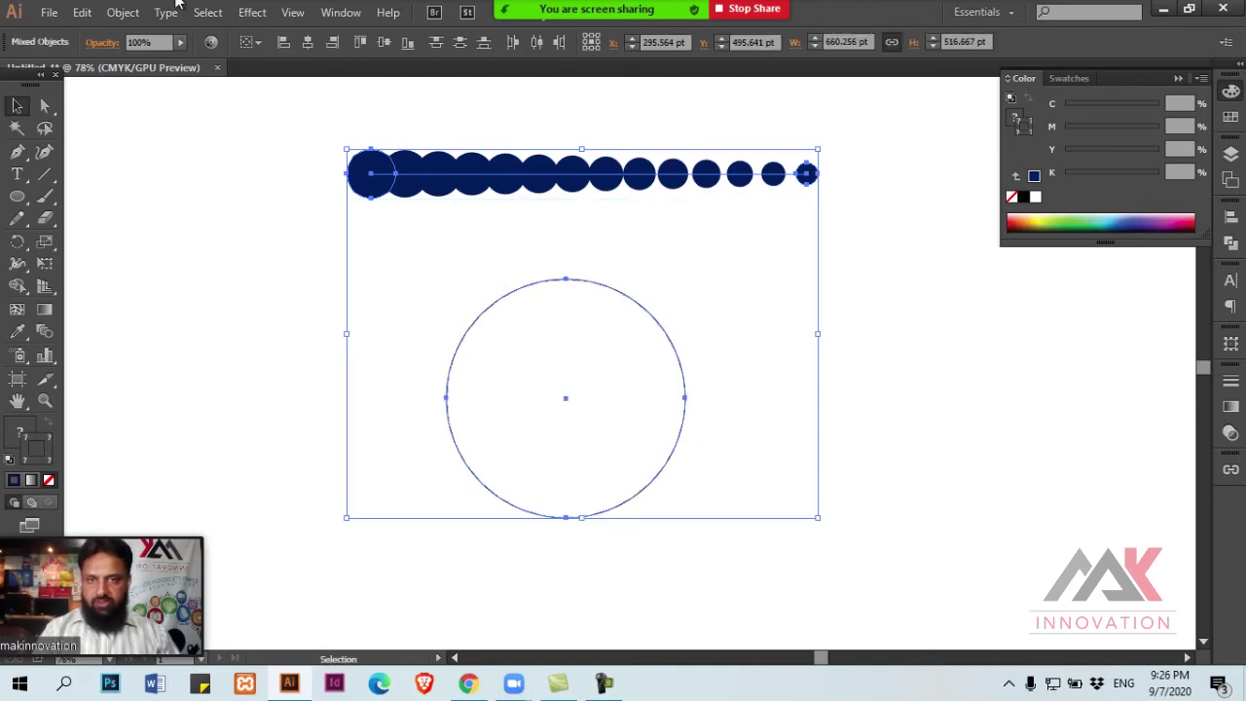
left_click(123, 12)
mouse_move(145, 441)
left_click(470, 547)
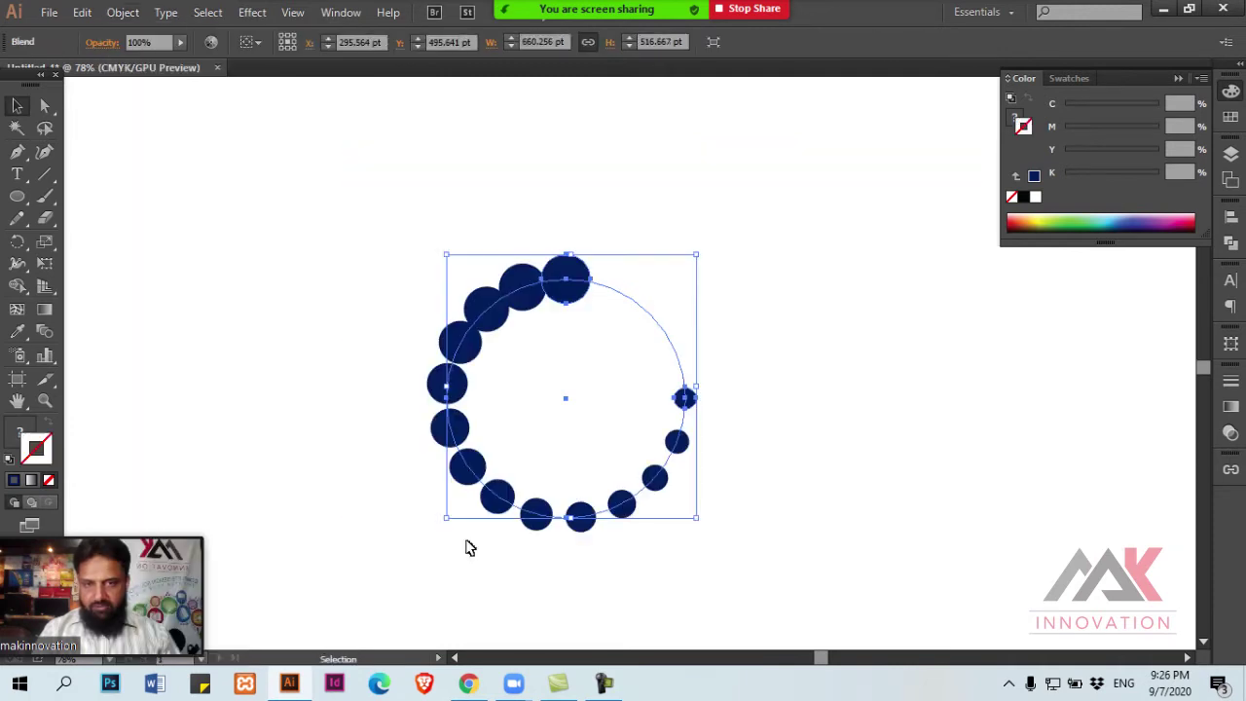
left_click(793, 443)
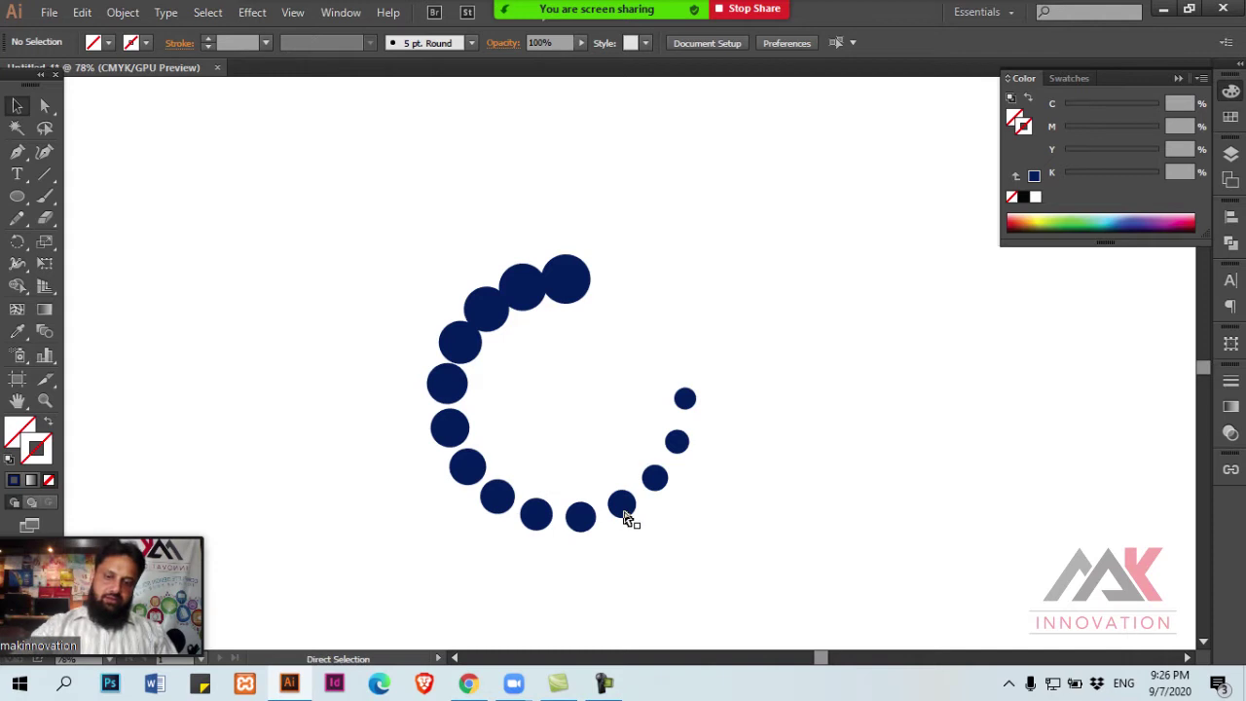
Step: Darken the circular spine path's stroke to near-black
key("ctrl+y")
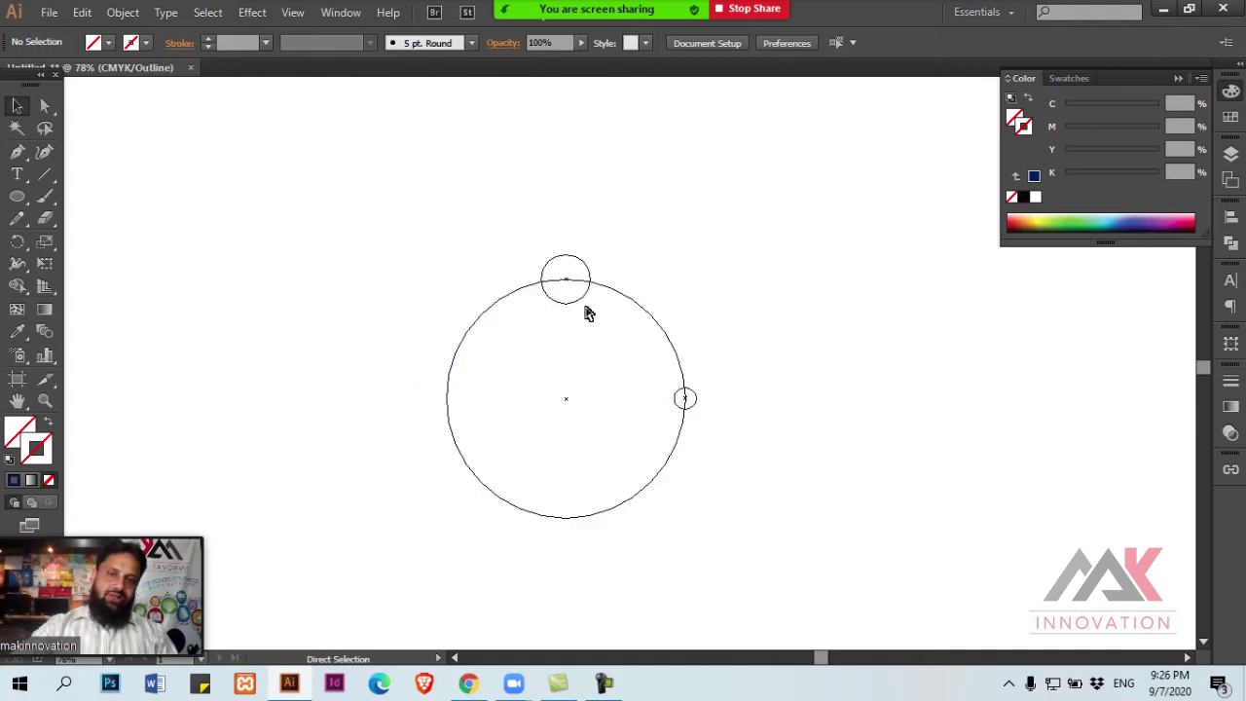
key("ctrl+y")
key("a")
left_click(575, 284)
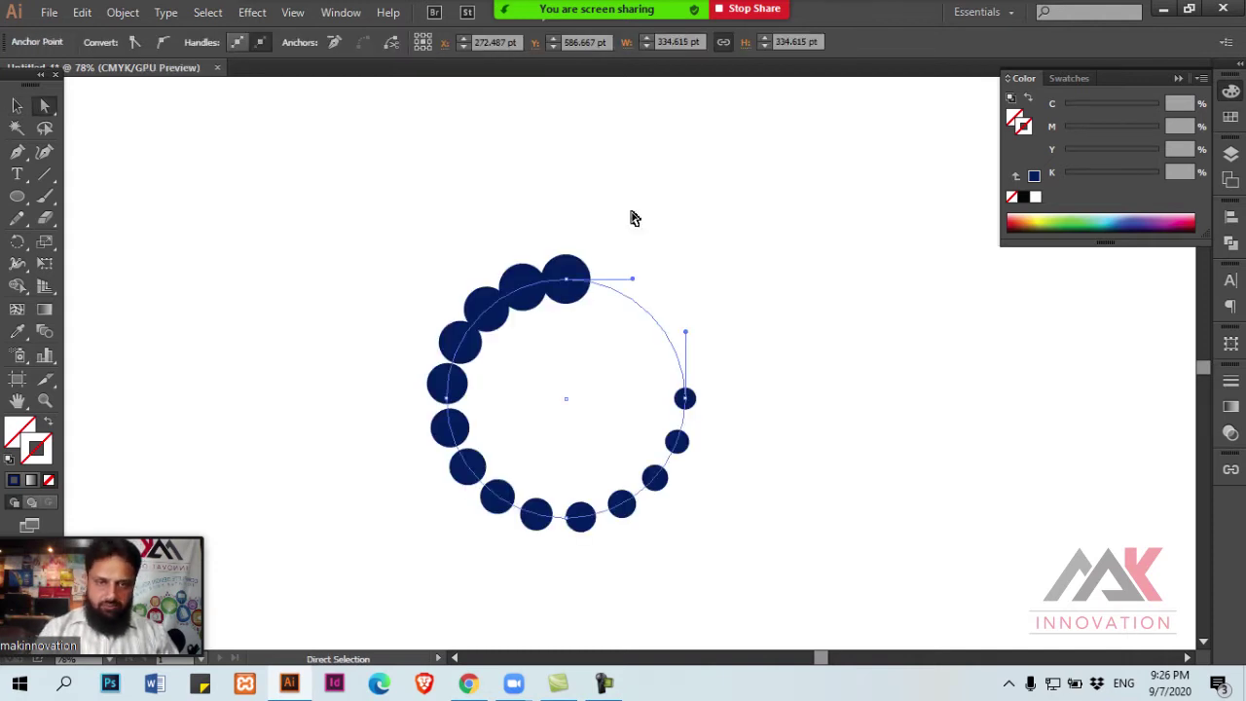
left_click(1020, 178)
left_click_drag(1118, 177, 1157, 176)
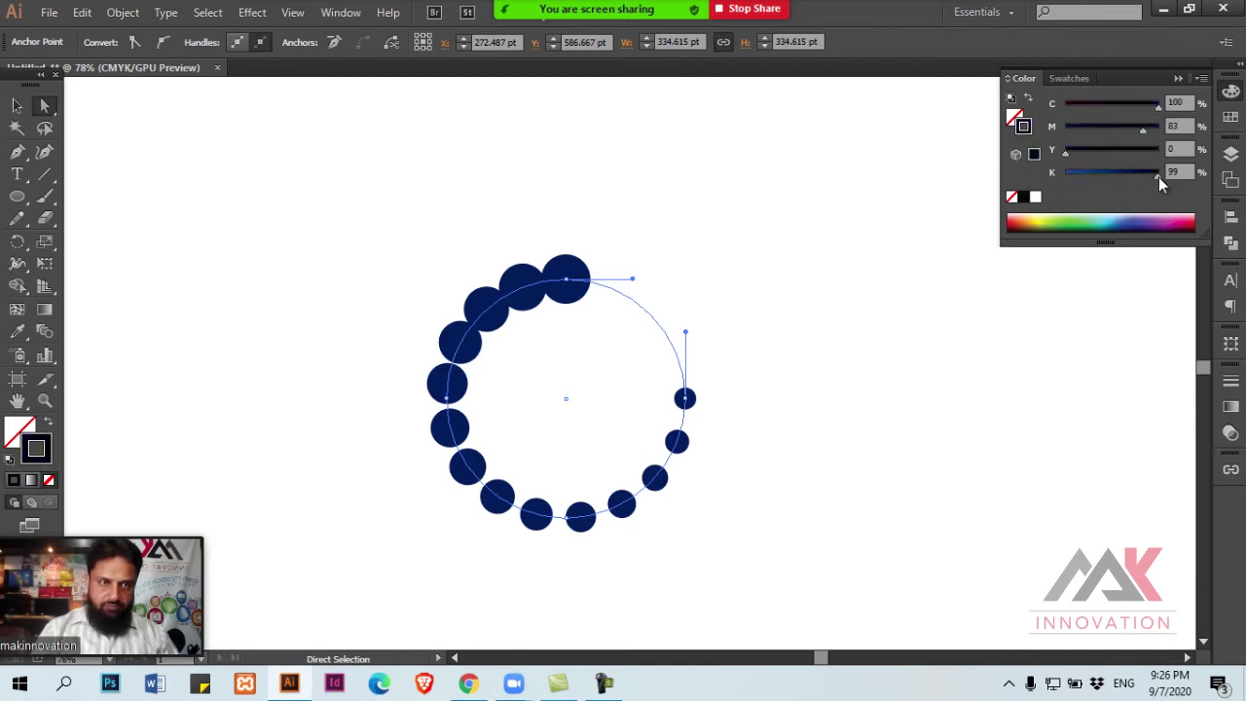
left_click(584, 259)
Step: Darken the largest circle's fill to dark navy using the K slider
key("v")
left_click(523, 269)
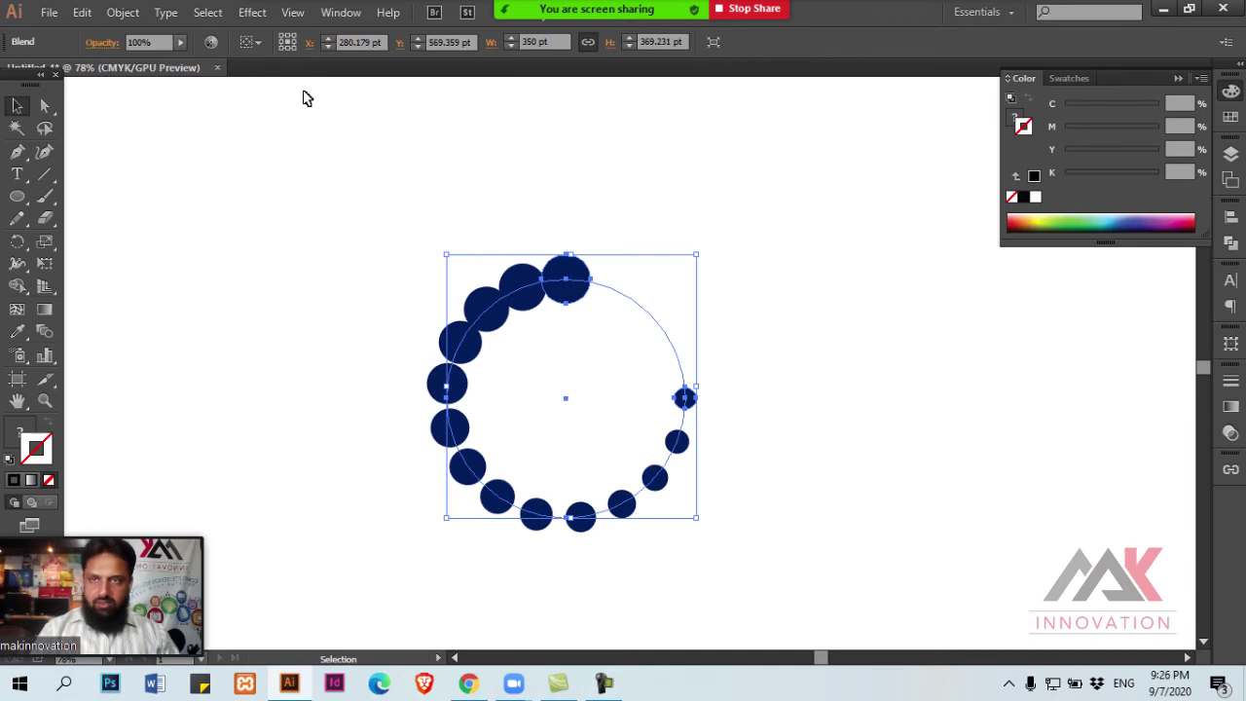
key("a")
left_click(584, 272)
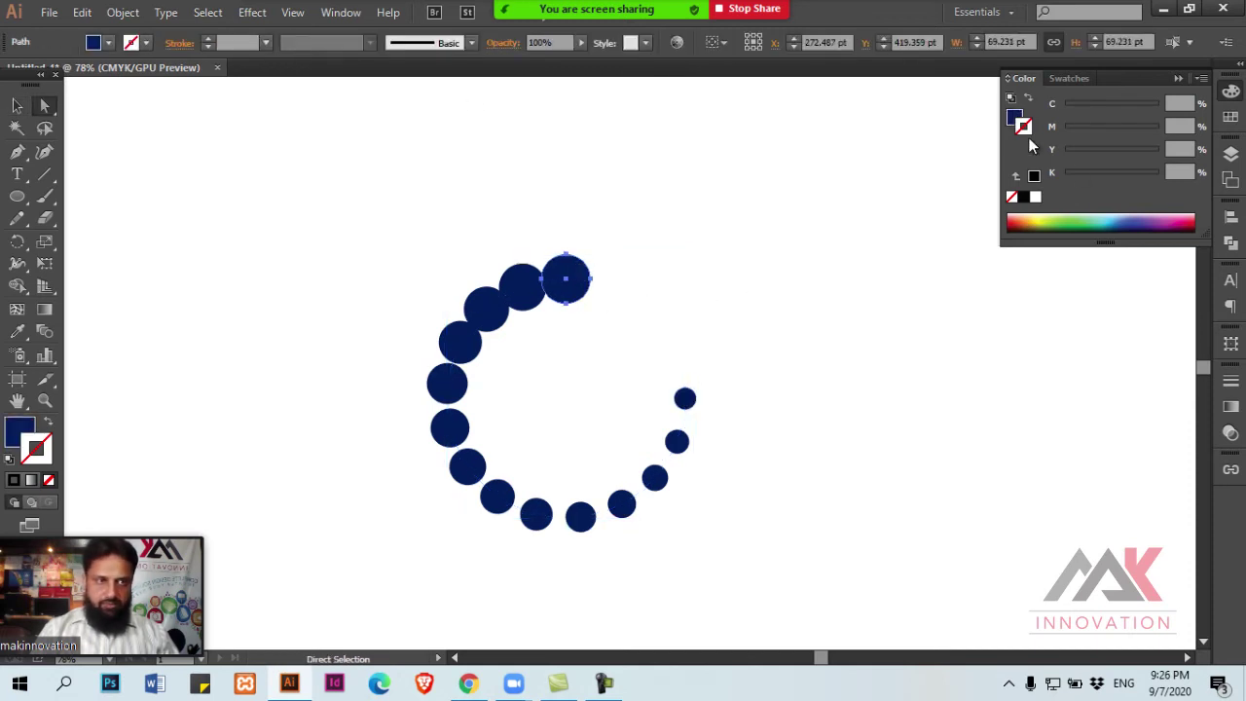
left_click(1014, 118)
left_click(1152, 126)
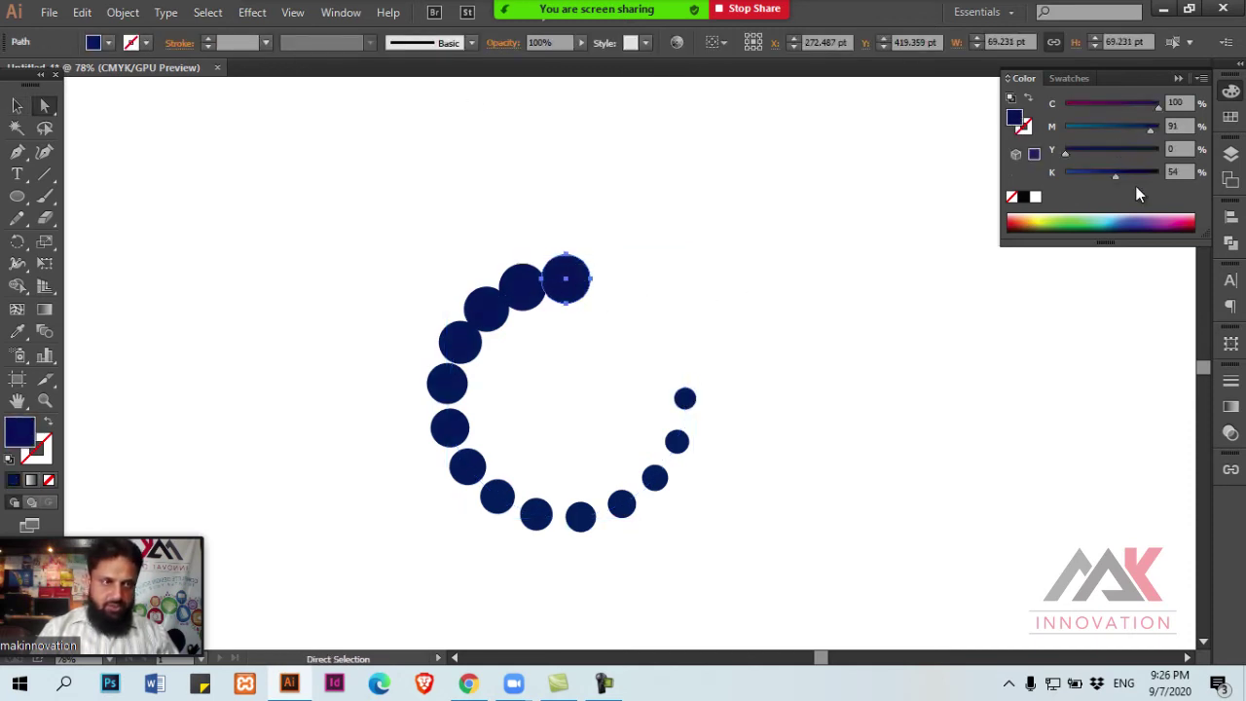
left_click_drag(1135, 175, 1195, 177)
left_click_drag(1152, 173, 1142, 176)
left_click(760, 297)
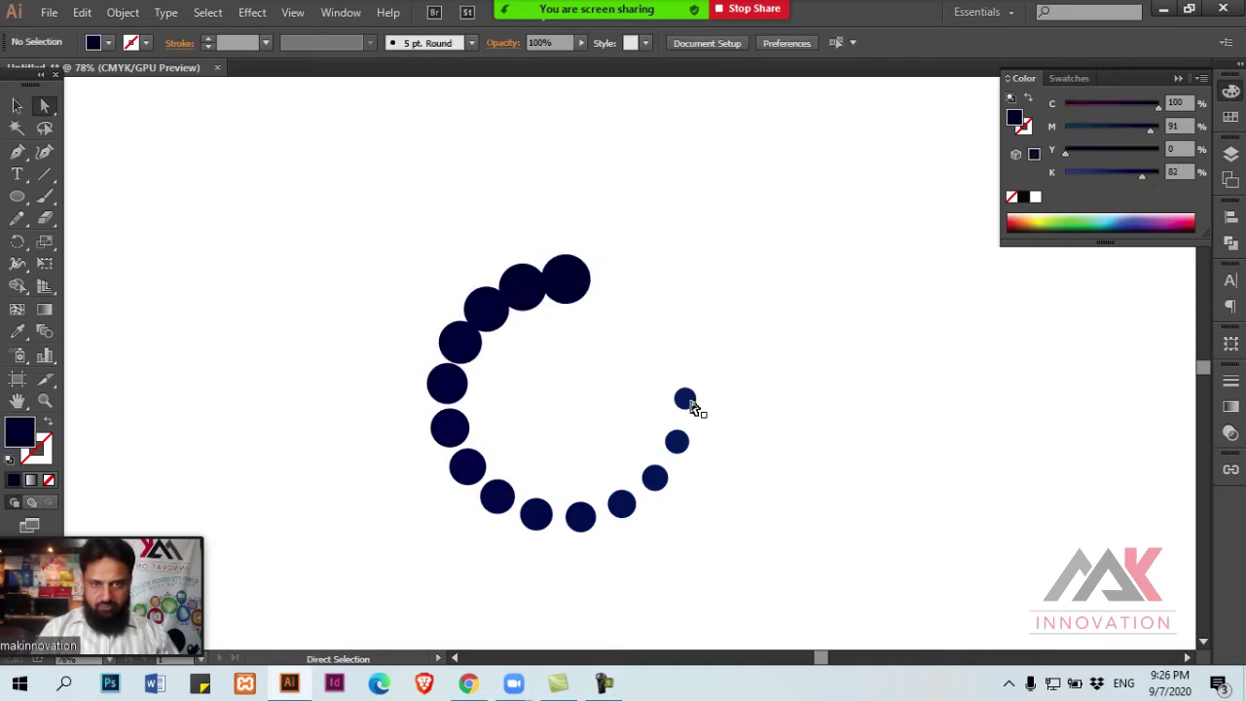
Step: Lighten the smallest circle to brighter blue and check the blend in outline view
left_click(691, 407)
left_click(1091, 173)
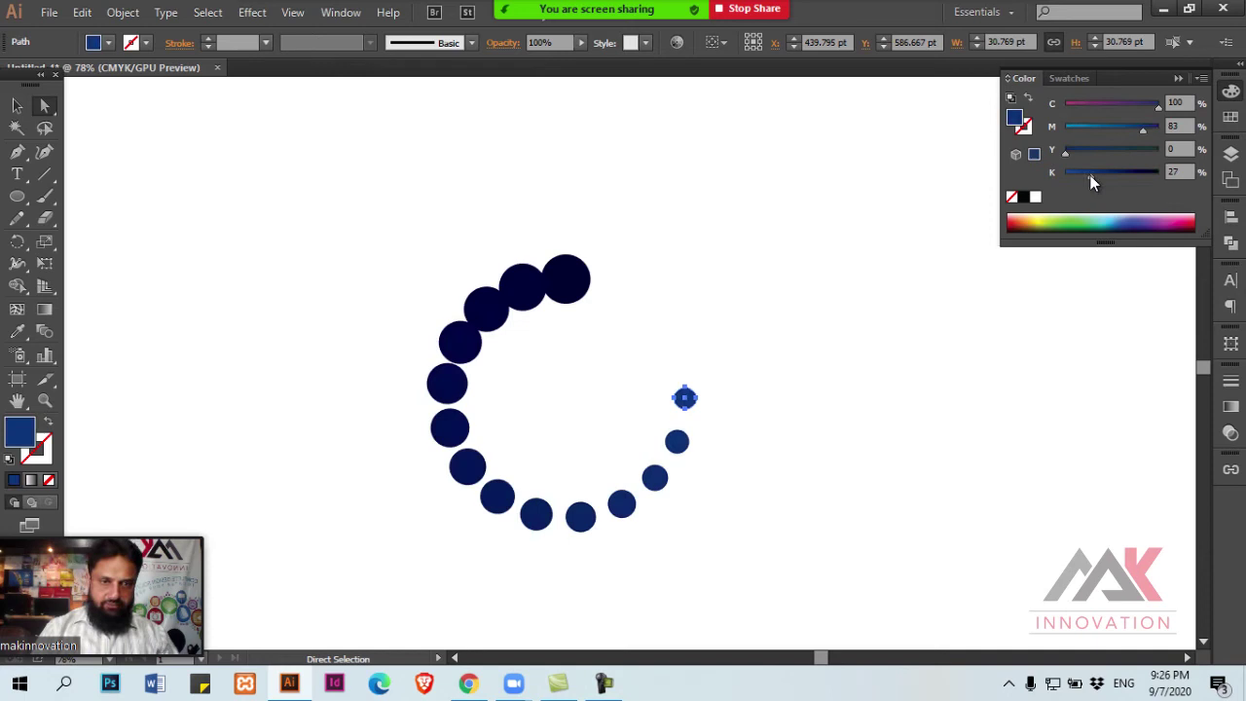
left_click(799, 319)
key("v")
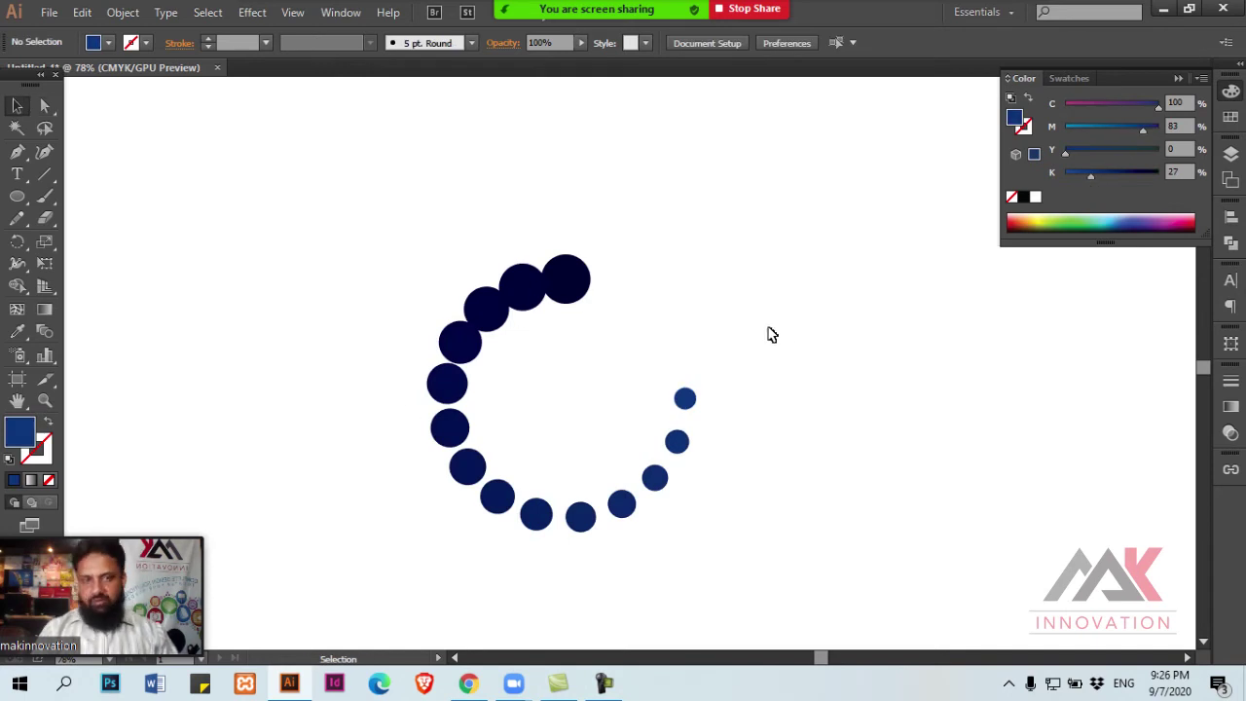
key("ctrl+y")
key("ctrl+y")
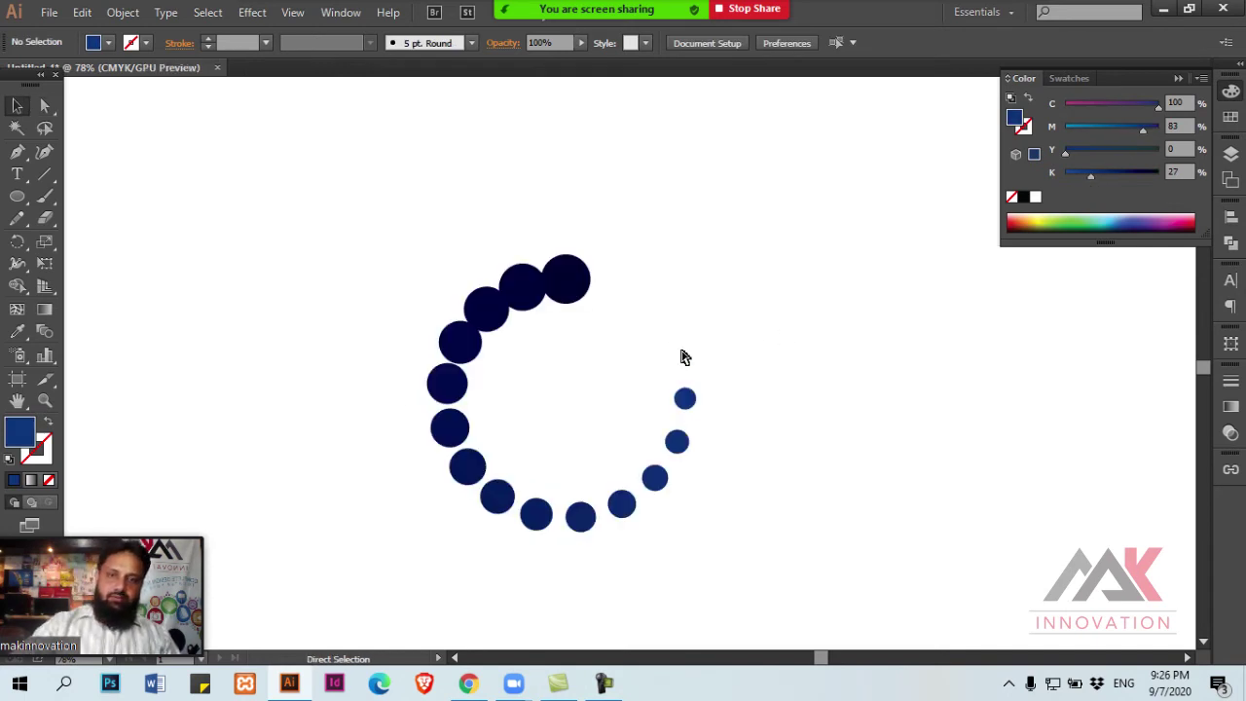
key("a")
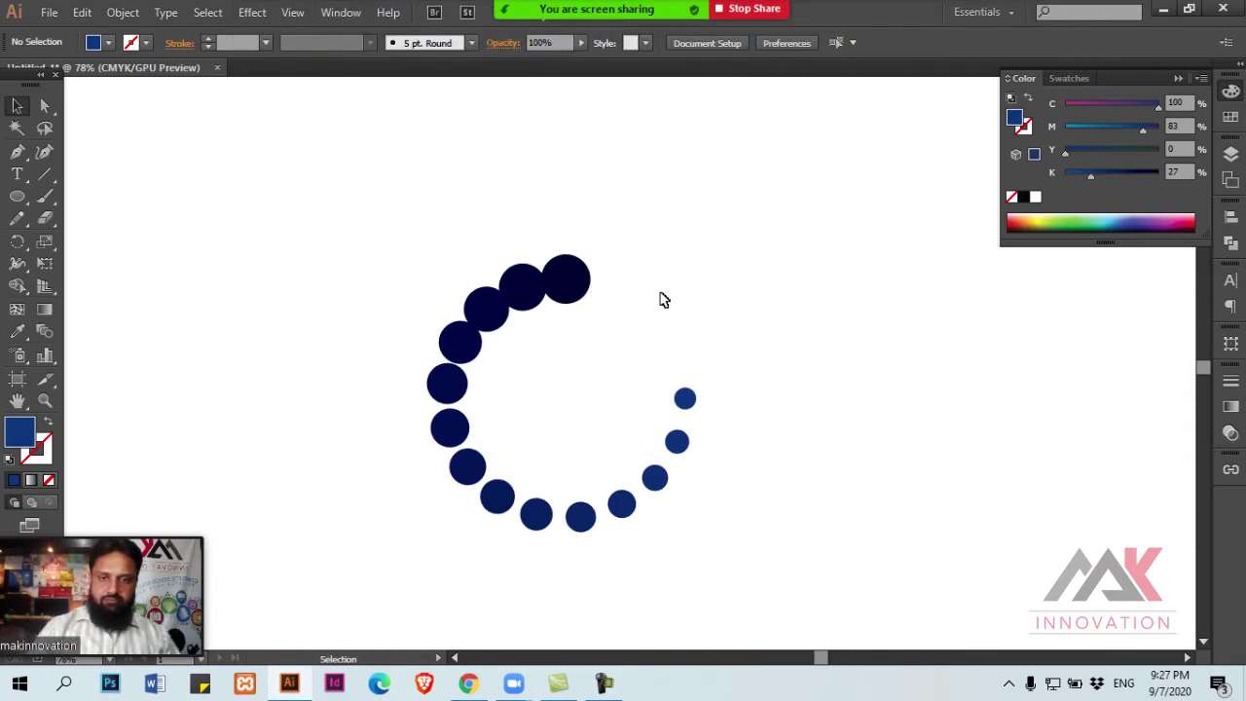
Step: Zoom to 100% and make a half-size copy of the hexagon to its right
key("v")
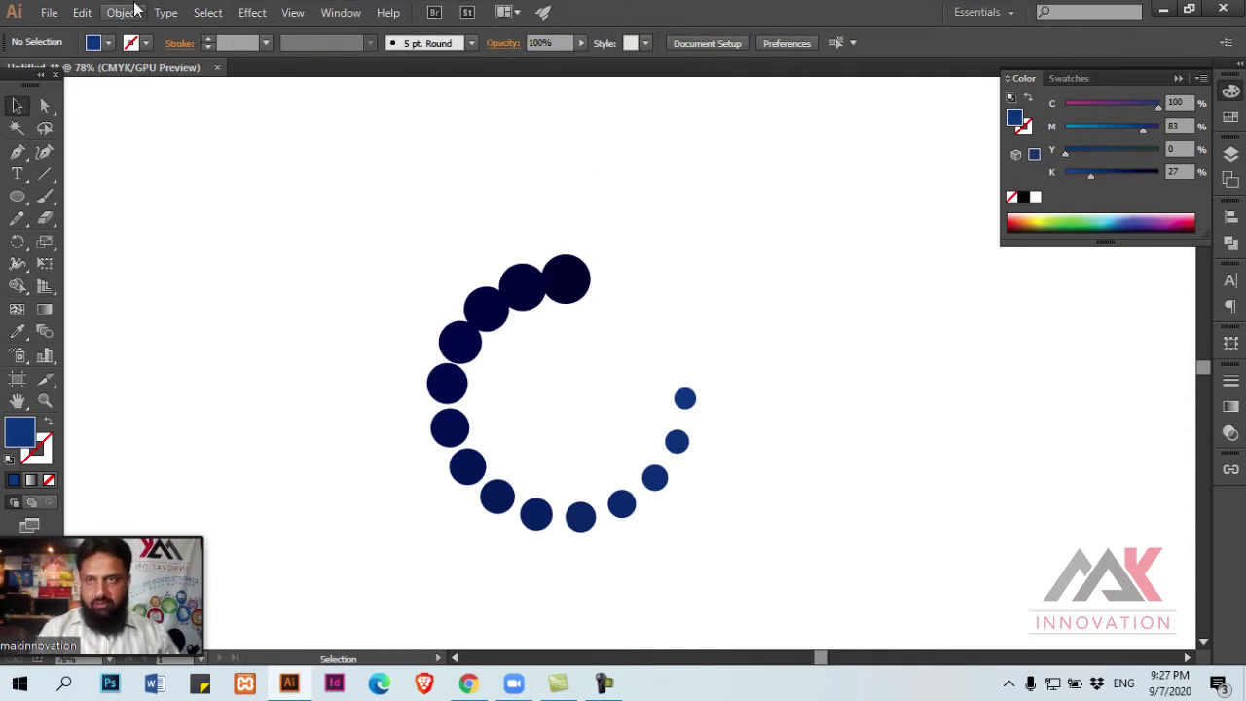
left_click(125, 12)
mouse_move(145, 441)
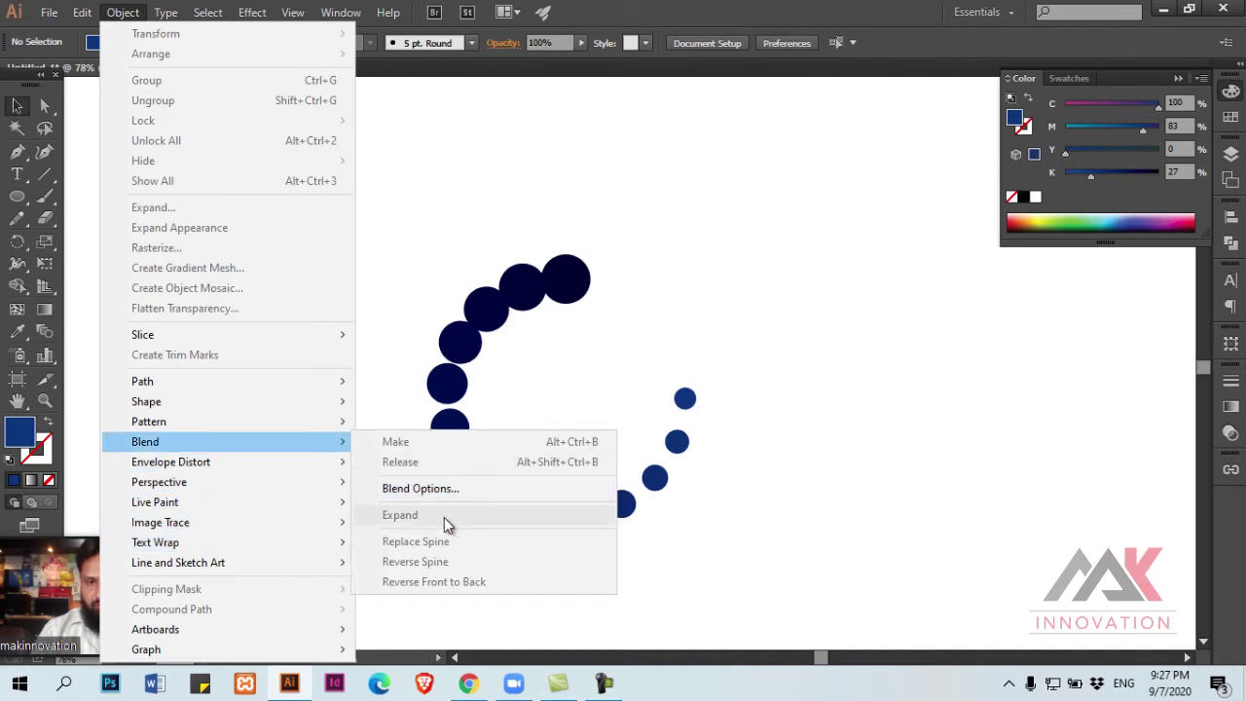
left_click(592, 349)
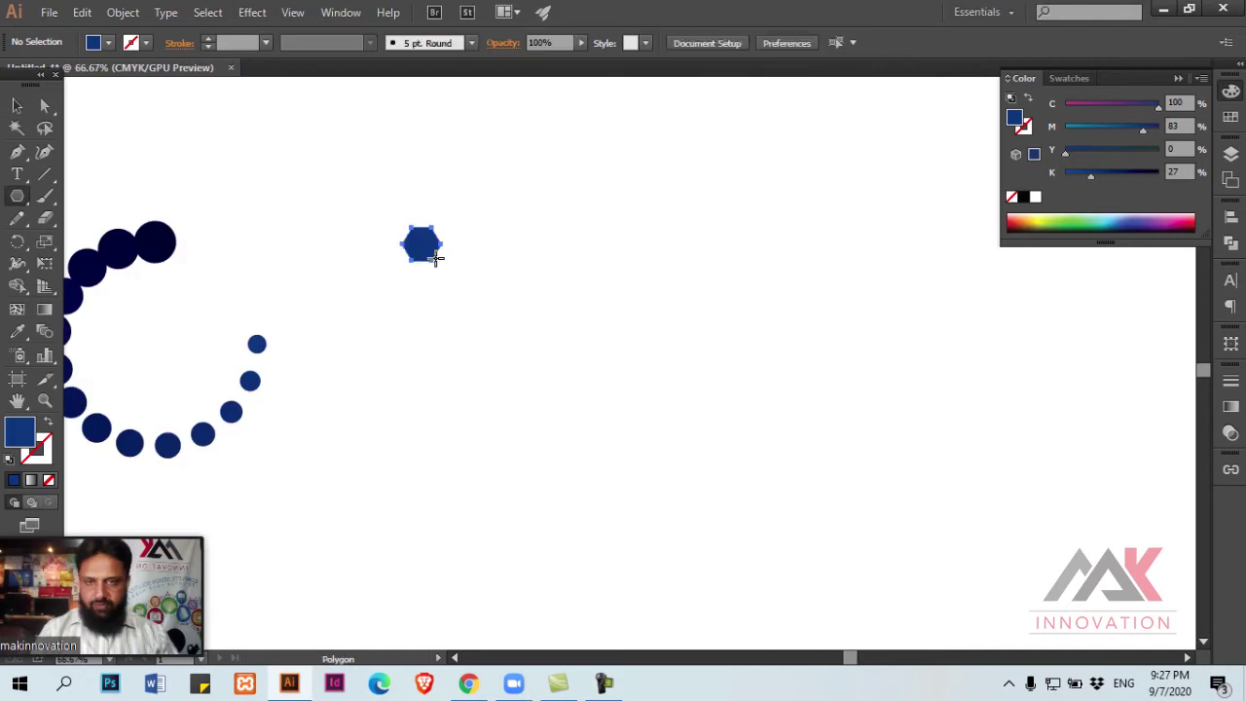
key("v")
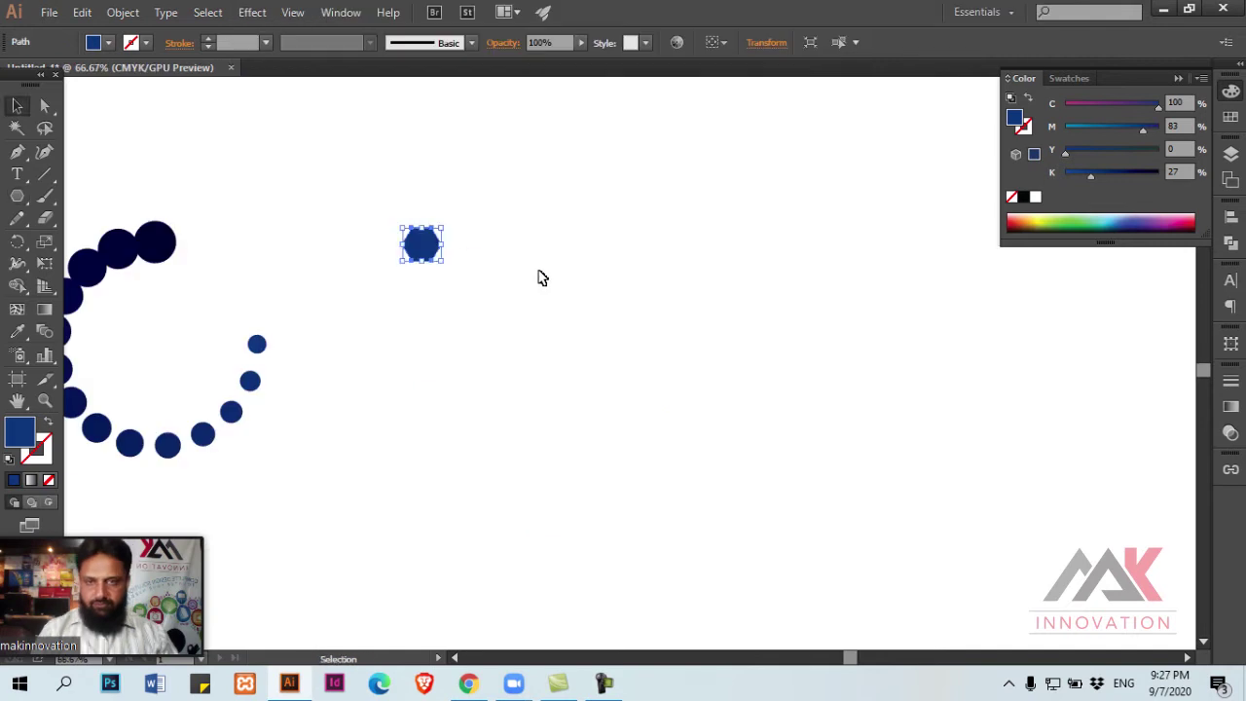
key("ctrl+1")
left_click_drag(437, 345, 873, 349)
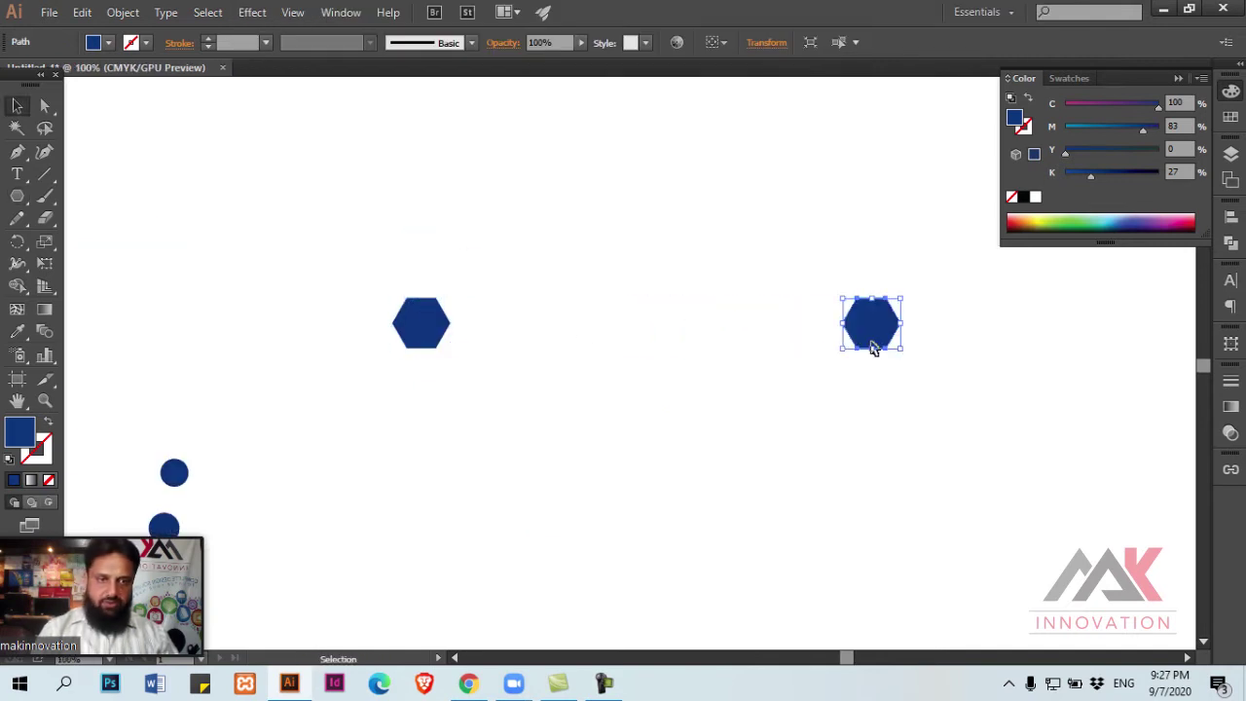
left_click_drag(902, 298, 886, 311)
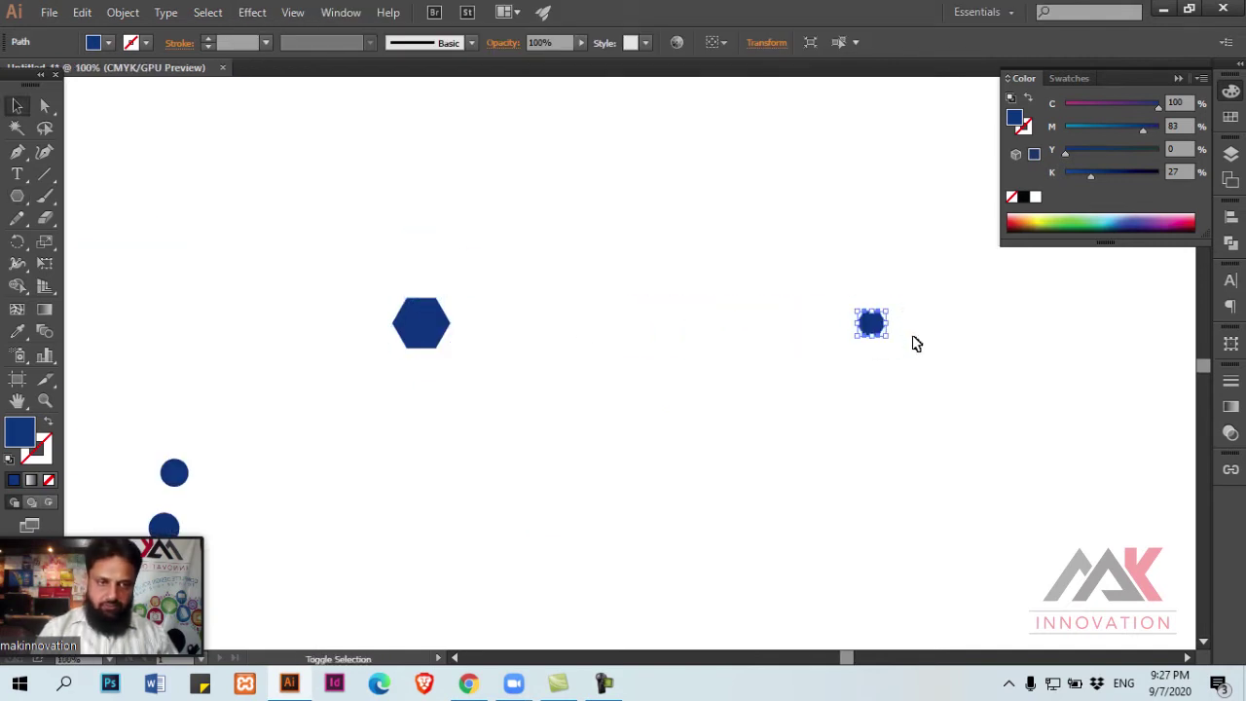
Step: Select both hexagons and blend them into a stepped row
left_click(898, 367)
left_click_drag(898, 367, 315, 264)
key("ctrl+alt+b")
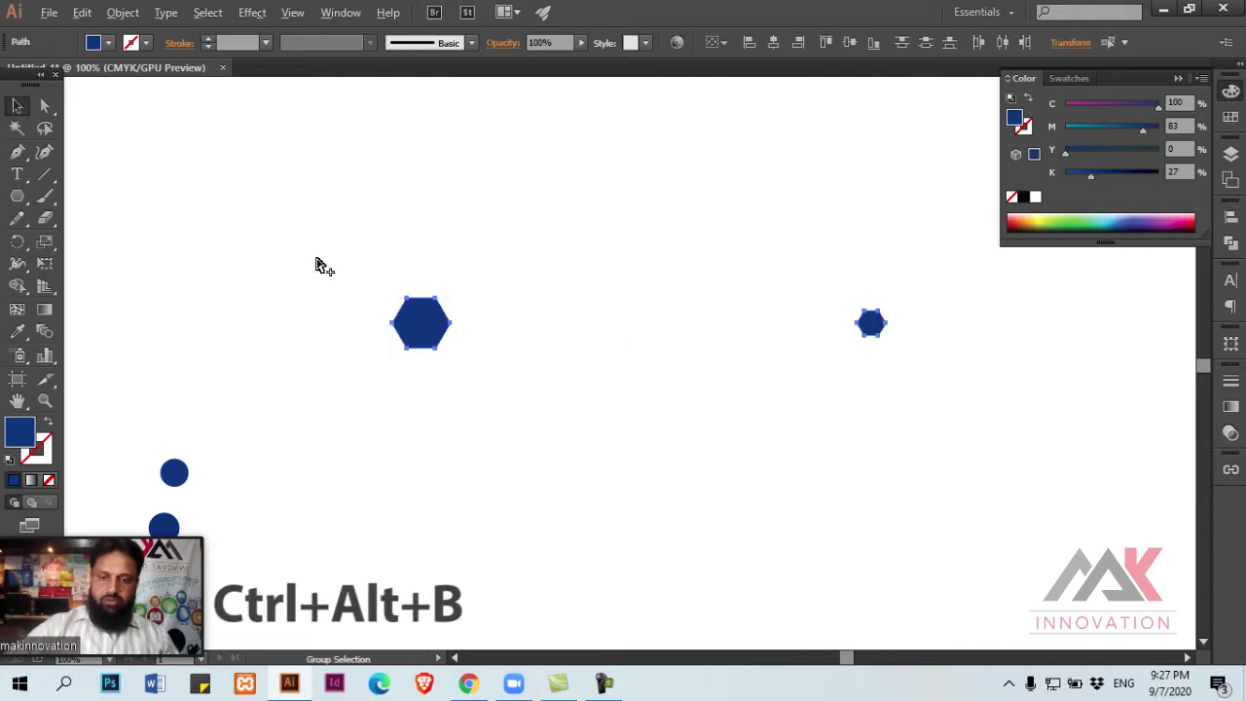
left_click(17, 200)
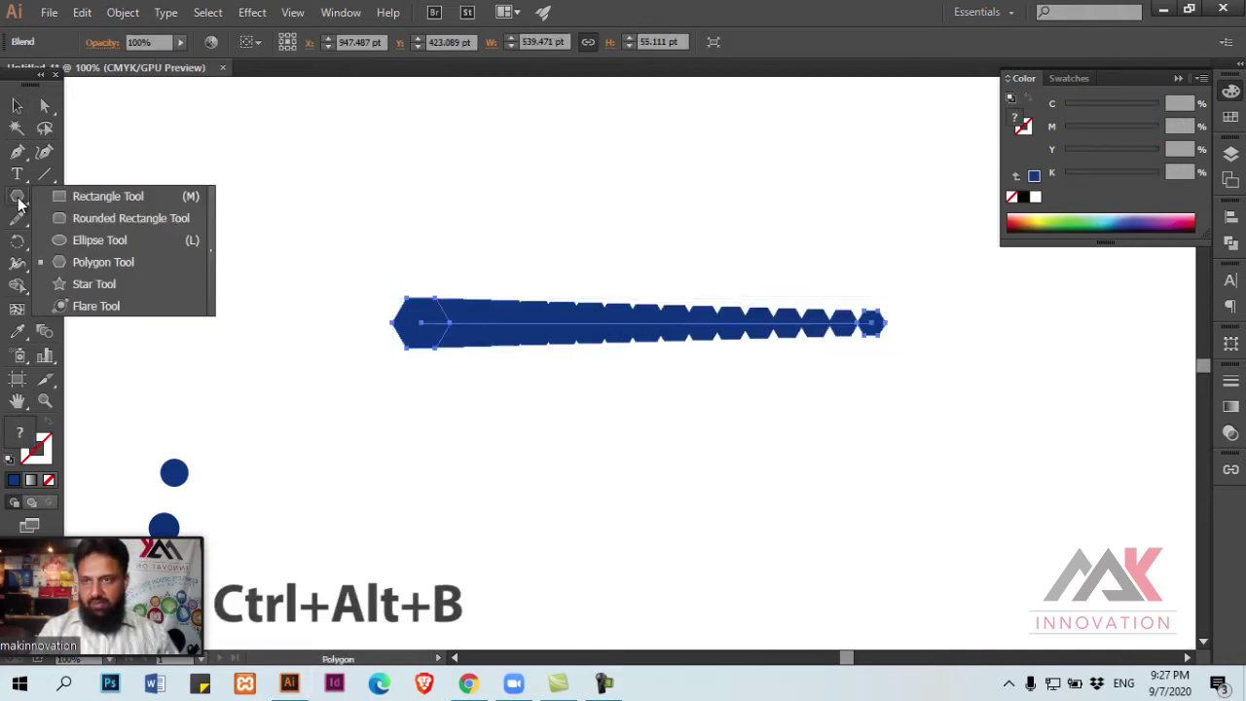
Step: Draw a rounded rectangle below the hexagon row and remove its fill
left_click(123, 222)
scroll(426, 250, "down", 3)
mouse_move(320, 247)
left_mouse_down()
mouse_move(665, 356)
mouse_move(704, 403)
left_mouse_up()
key("v")
left_click_drag(615, 357, 667, 382)
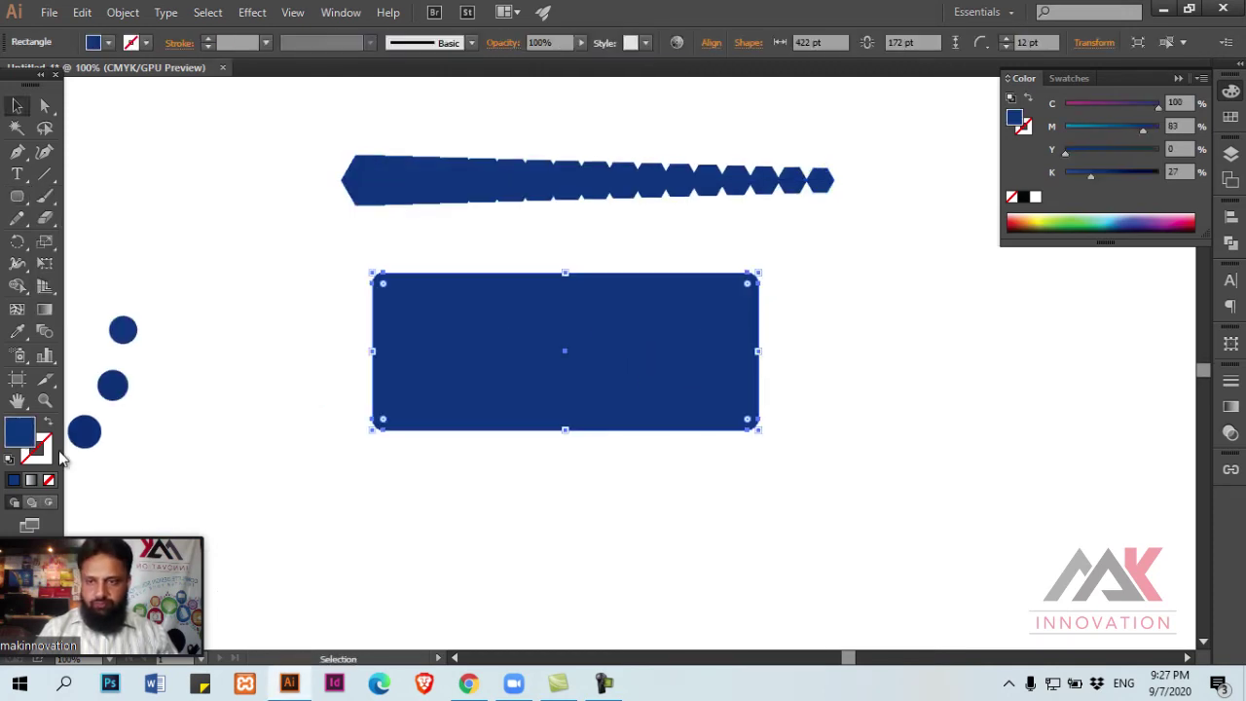
left_click(49, 480)
Step: Select the hexagon blend with the rectangle and apply Blend > Replace Spine
left_click(454, 199, "shift")
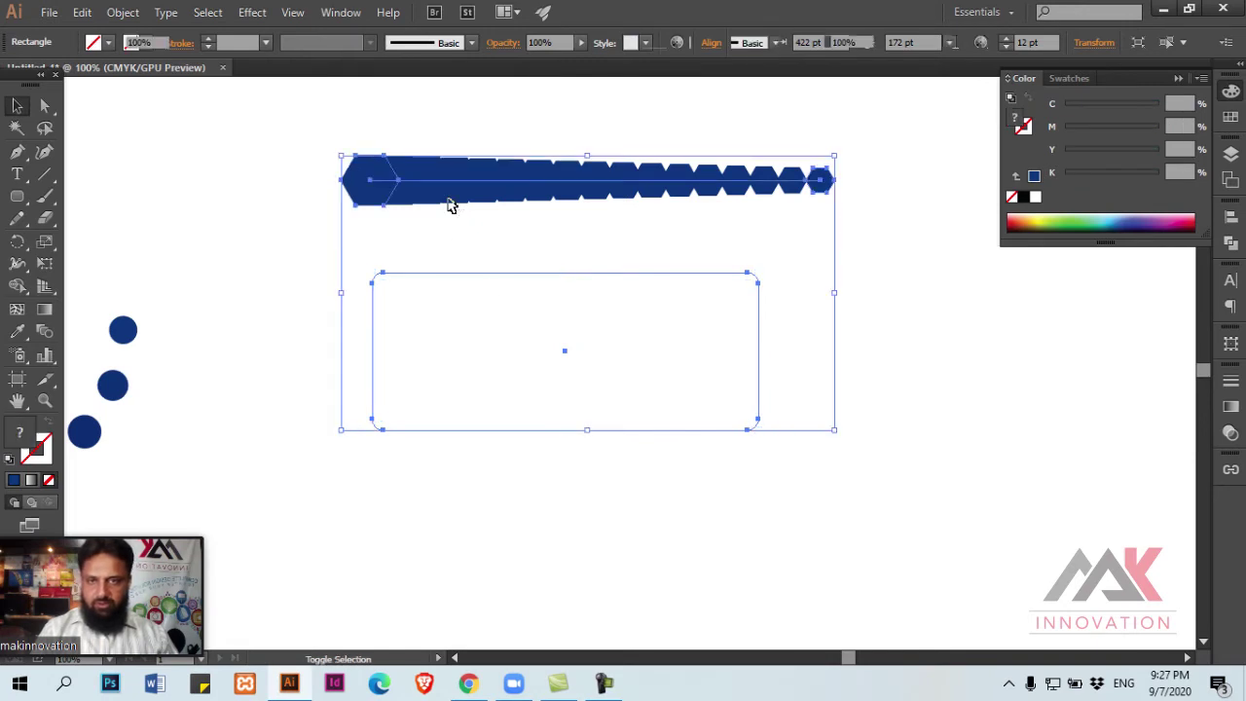
left_click(122, 12)
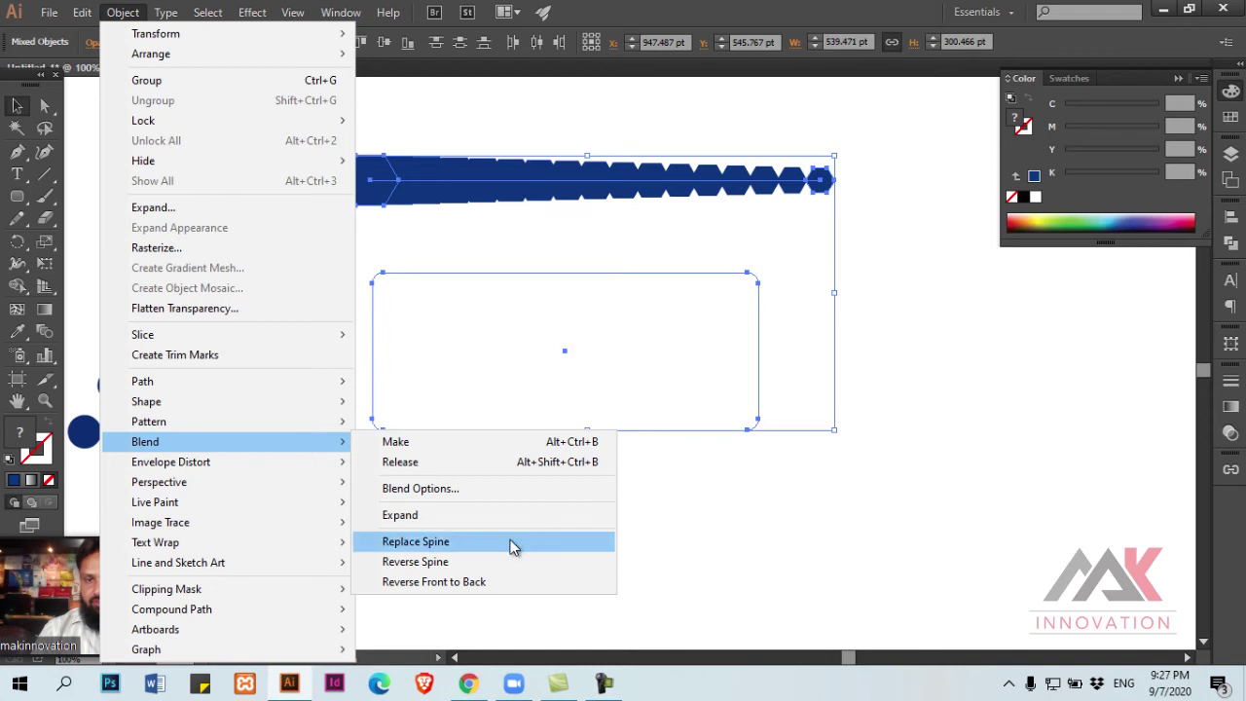
left_click(472, 542)
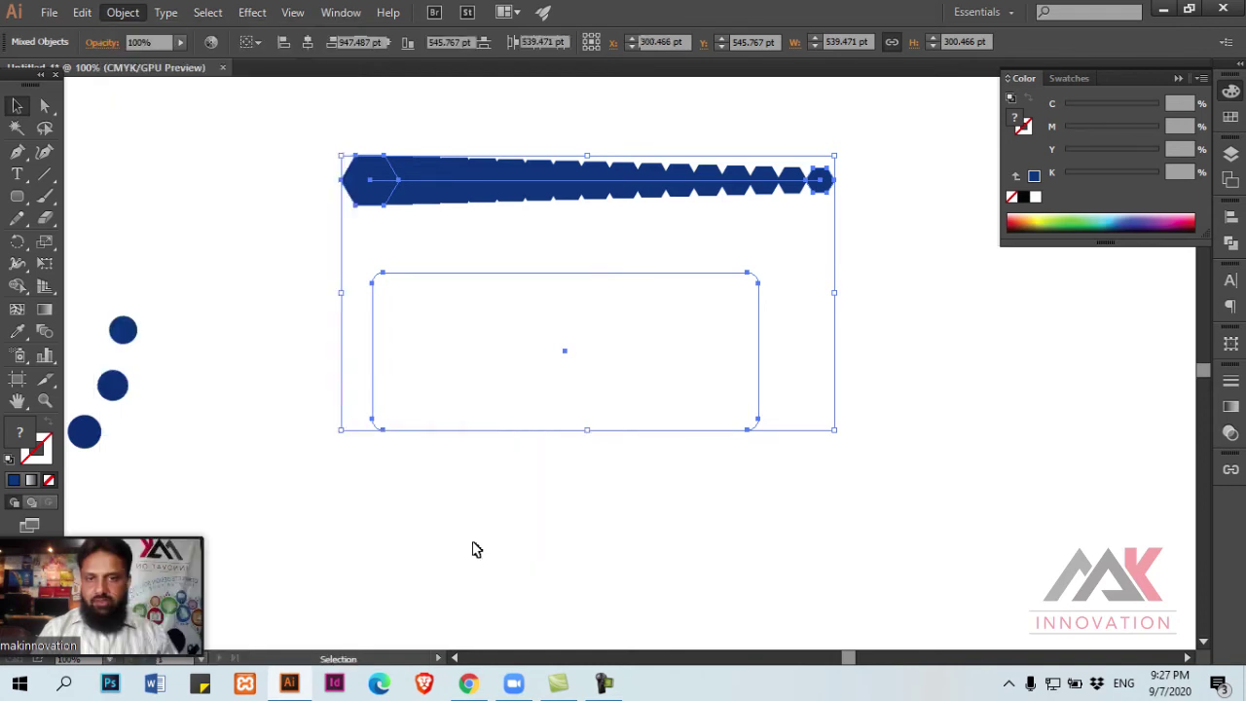
left_click(570, 518)
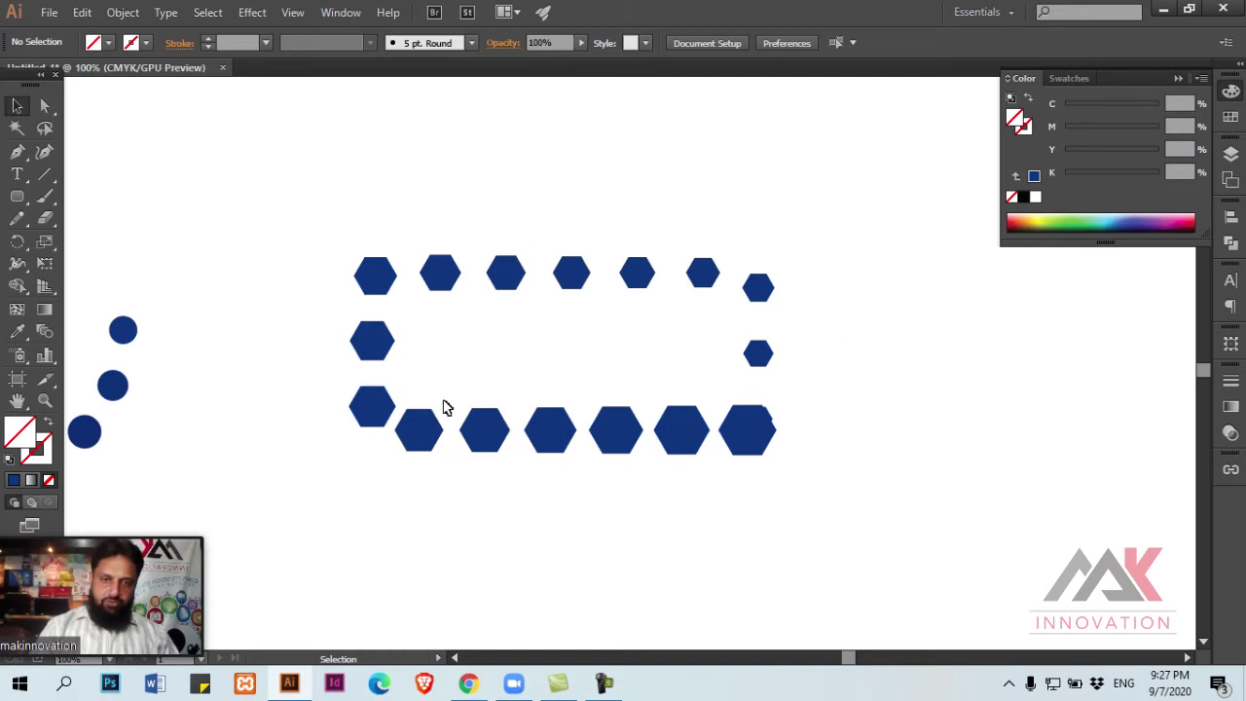
Step: Open Blend Options for the hexagon blend with Preview on and try 25 steps
left_click(621, 448)
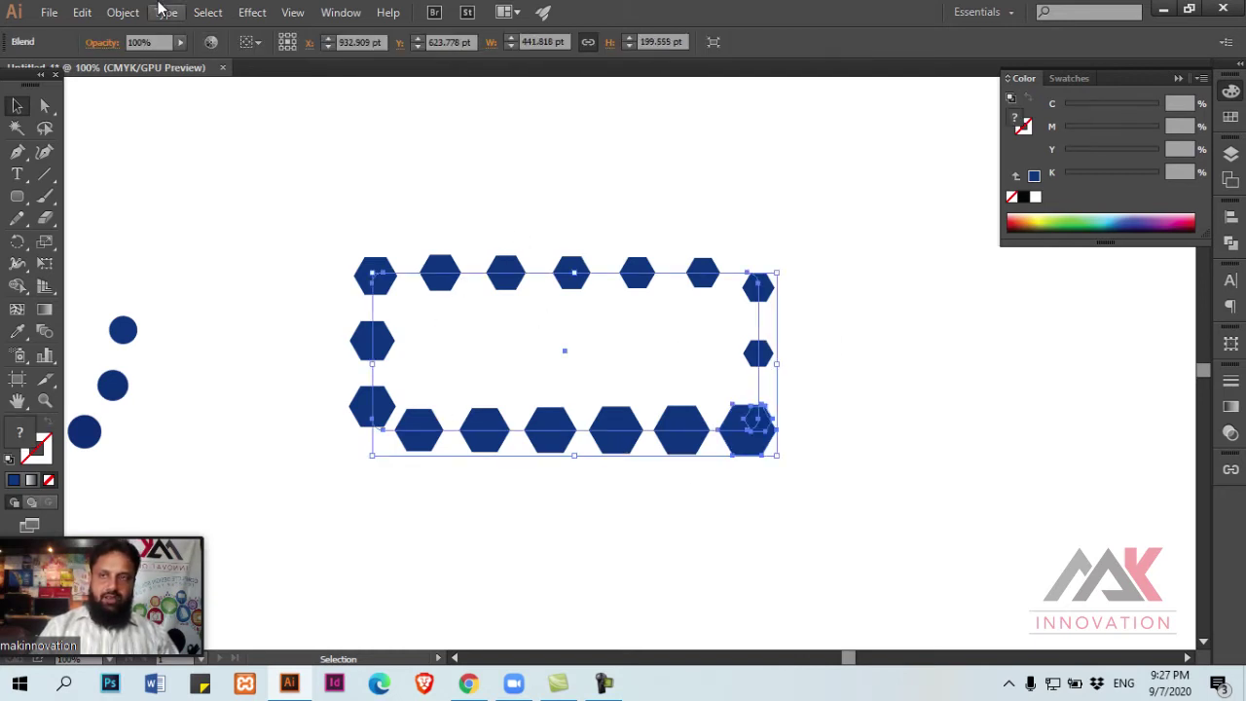
left_click(123, 12)
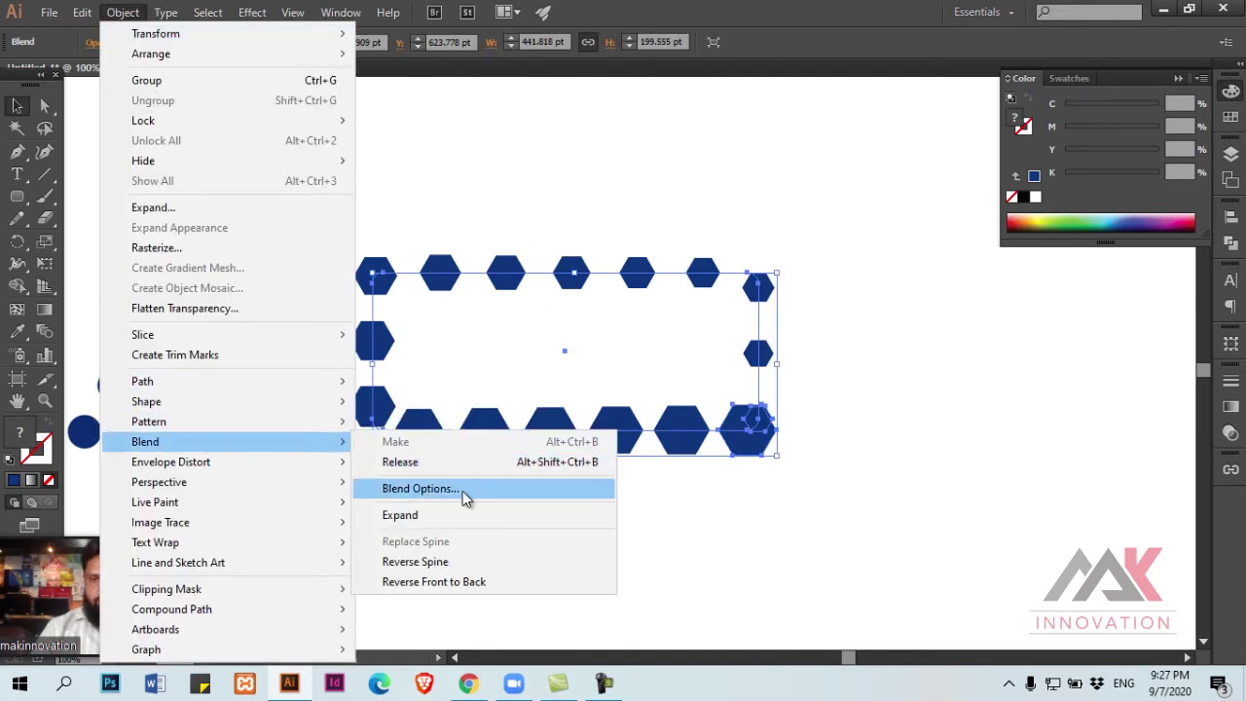
left_click(463, 489)
left_click(1021, 355)
double_click(1183, 270)
type("5")
key("Tab")
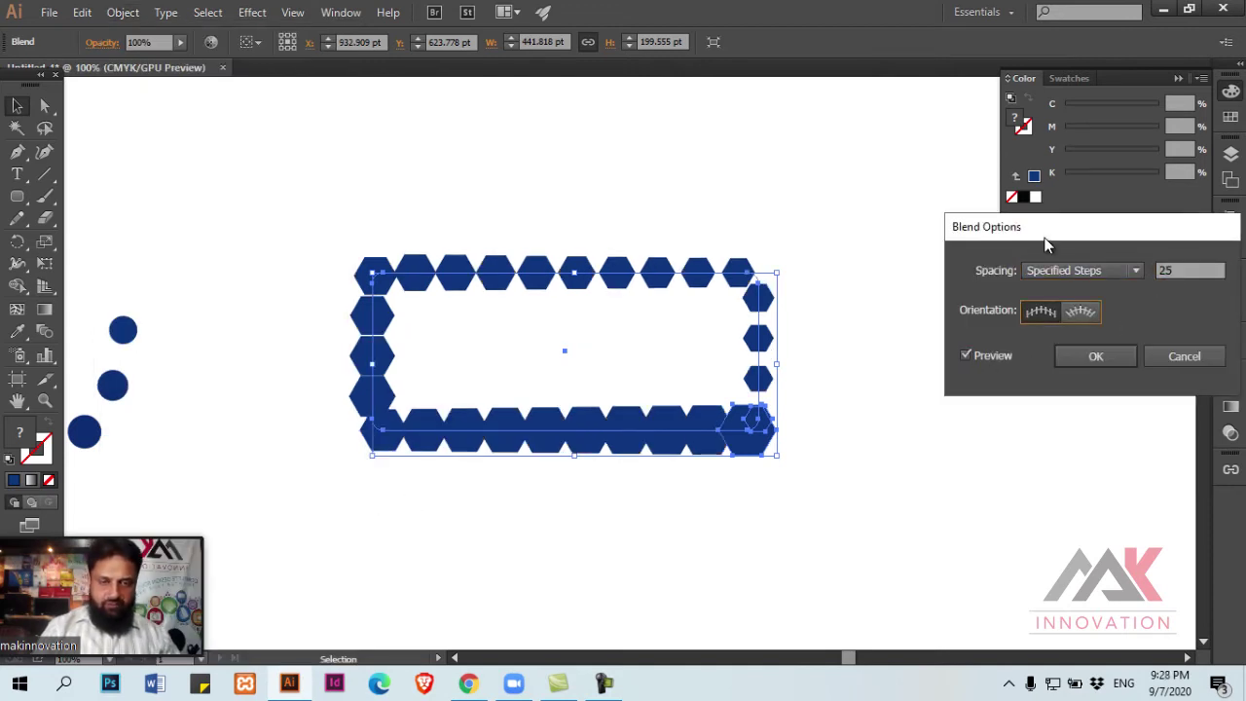
left_click_drag(1097, 225, 964, 167)
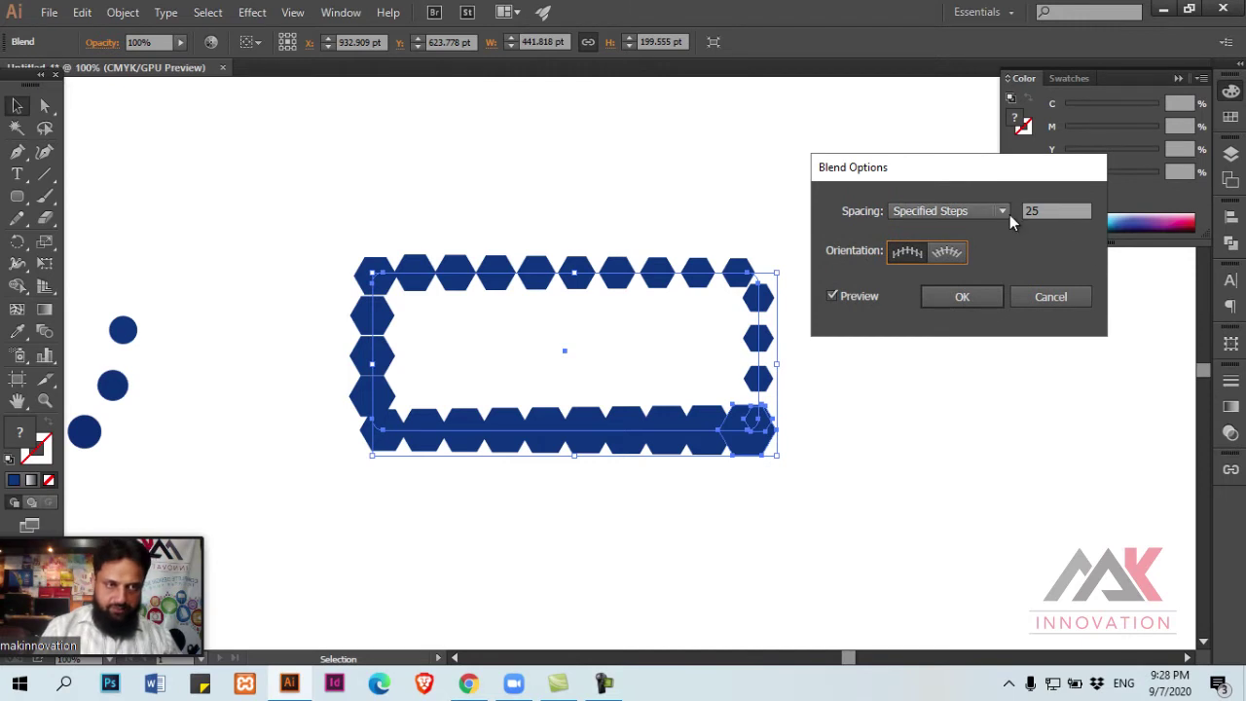
Step: Preview the hexagon blend at 35 and then 5 specified steps
type("35")
key("Tab")
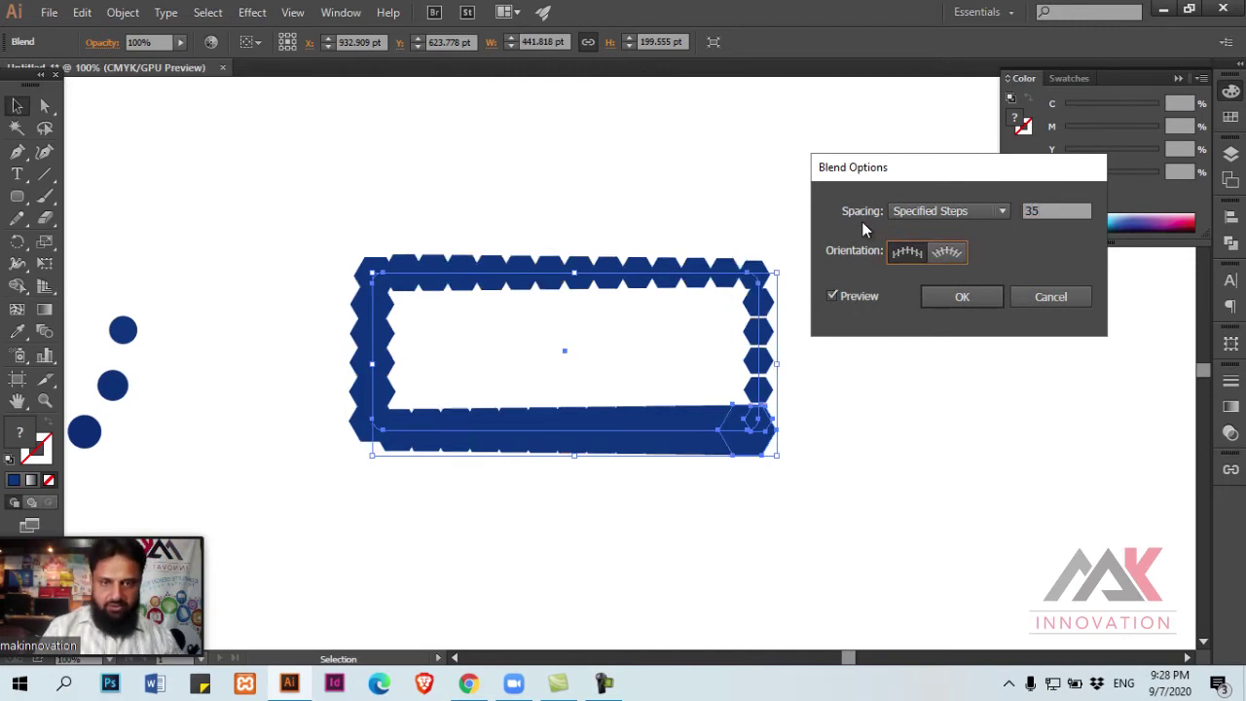
key("shift+Tab")
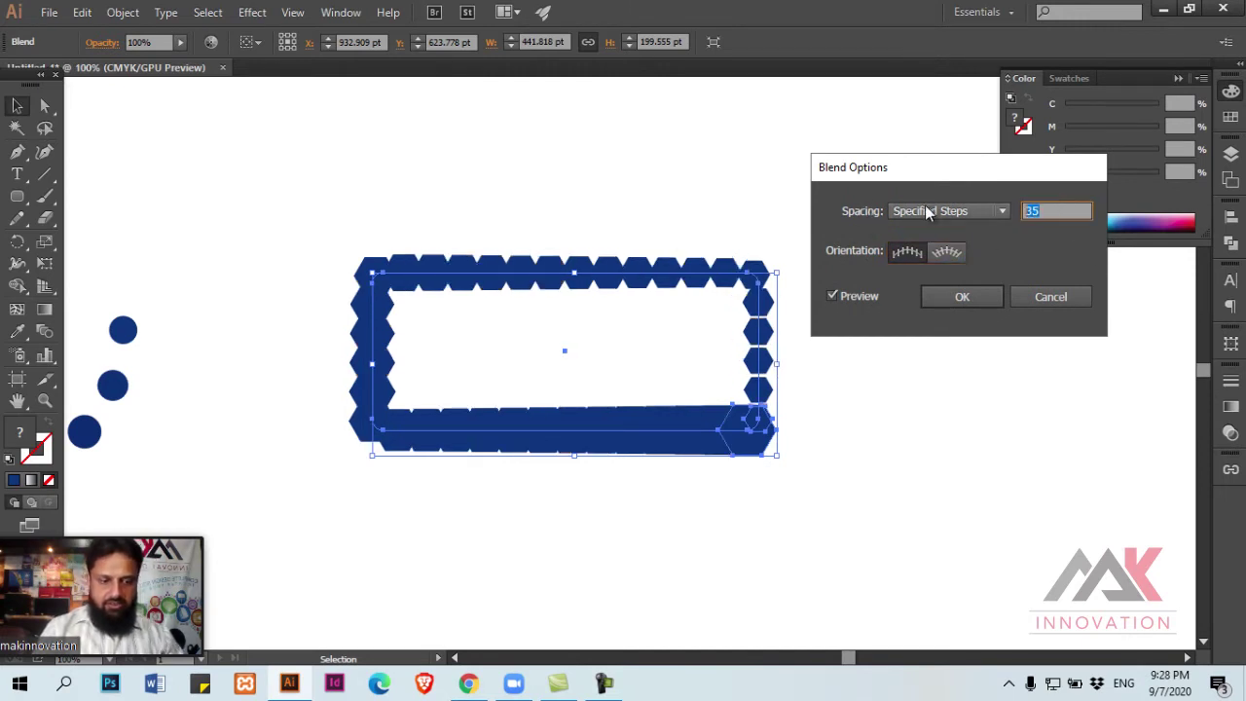
type("5")
key("Tab")
key("shift+Tab")
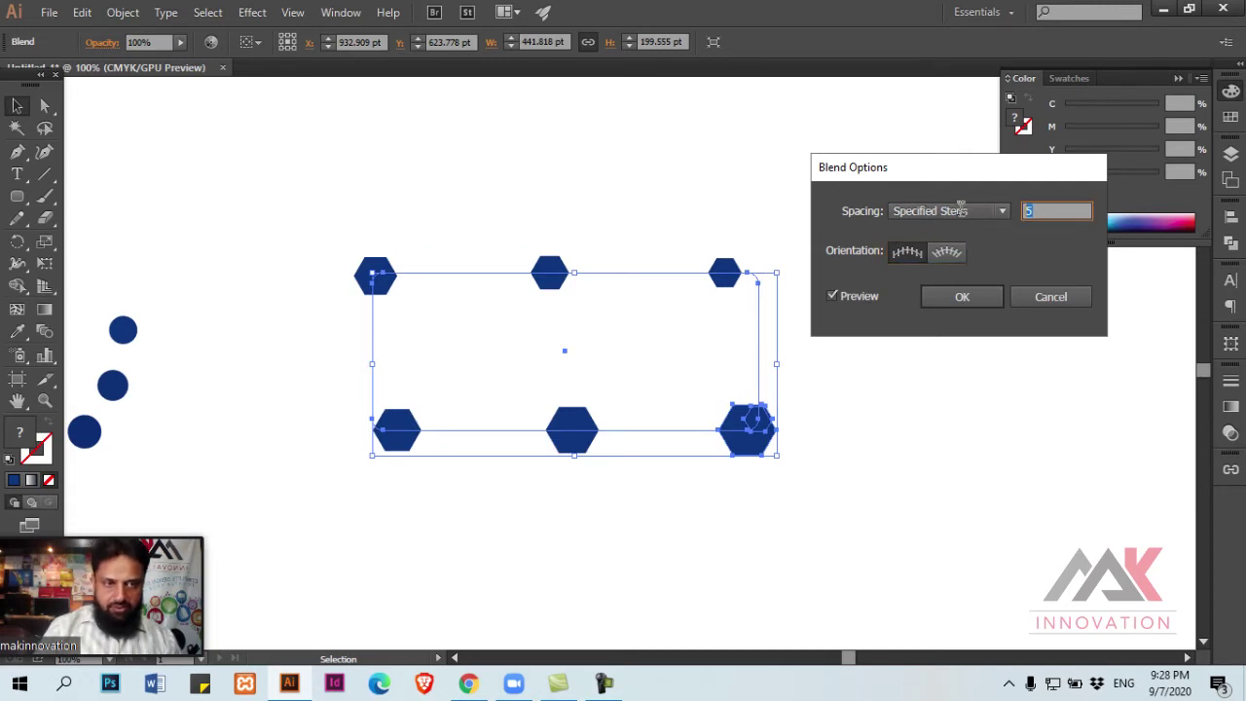
Step: Settle on 12 specified steps for the hexagon blend and confirm
type("12")
key("Tab")
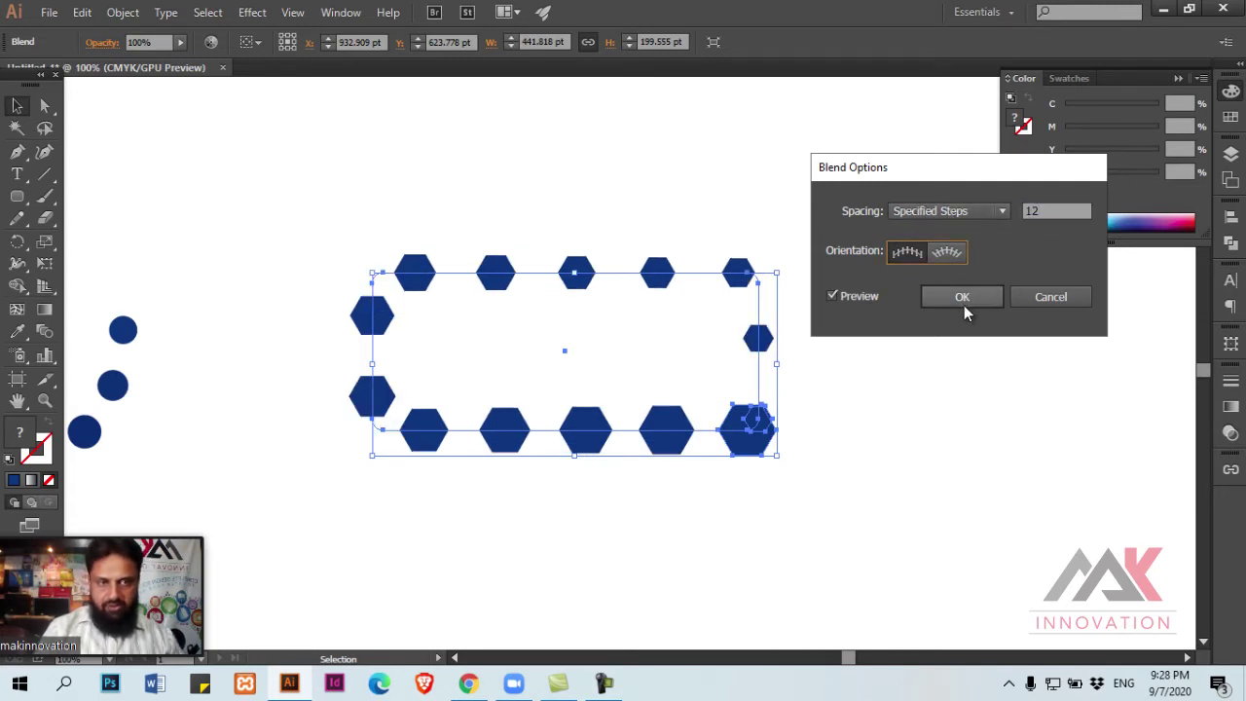
left_click(964, 309)
left_click(662, 393)
key("ctrl+minus")
mouse_move(628, 437)
left_mouse_down()
mouse_move(769, 329)
mouse_move(636, 237)
left_mouse_up()
Step: Draw a spiral below the existing blends with the Spiral Tool
left_click_drag(44, 174, 121, 218)
mouse_move(365, 348)
left_mouse_down()
mouse_move(379, 273)
mouse_move(548, 411)
mouse_move(481, 350)
mouse_move(471, 367)
left_mouse_up()
key("v")
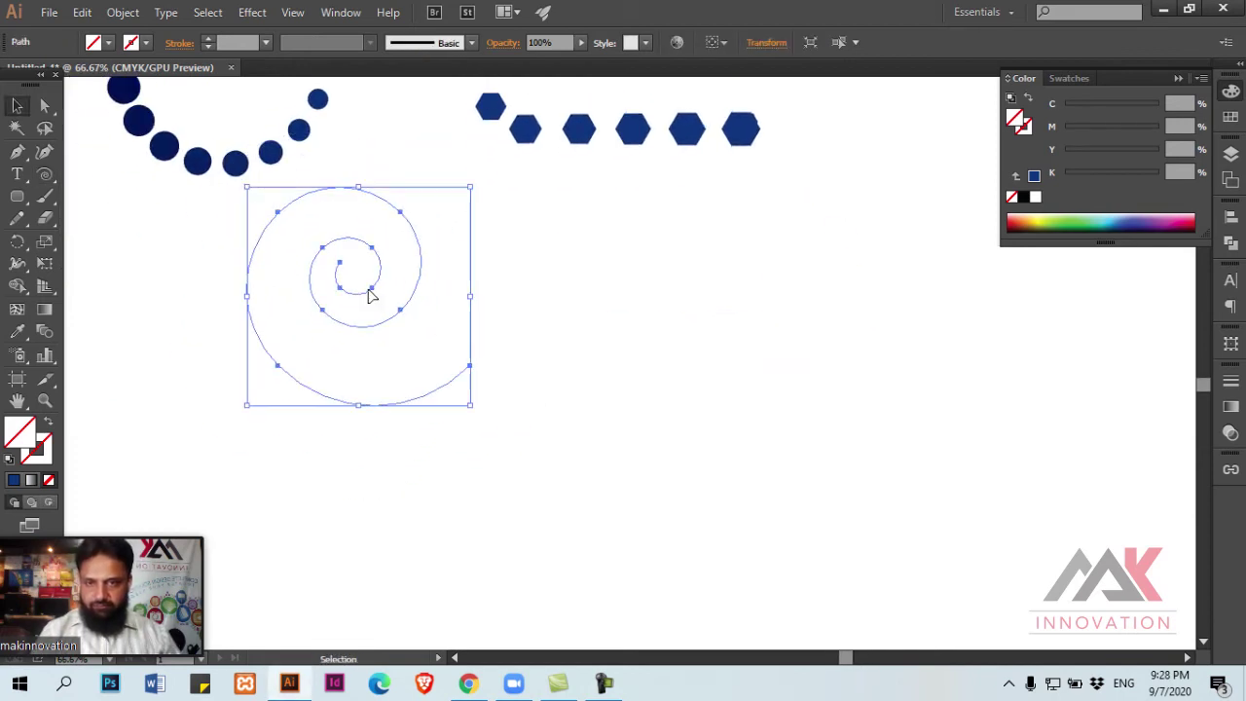
left_click_drag(433, 326, 433, 326)
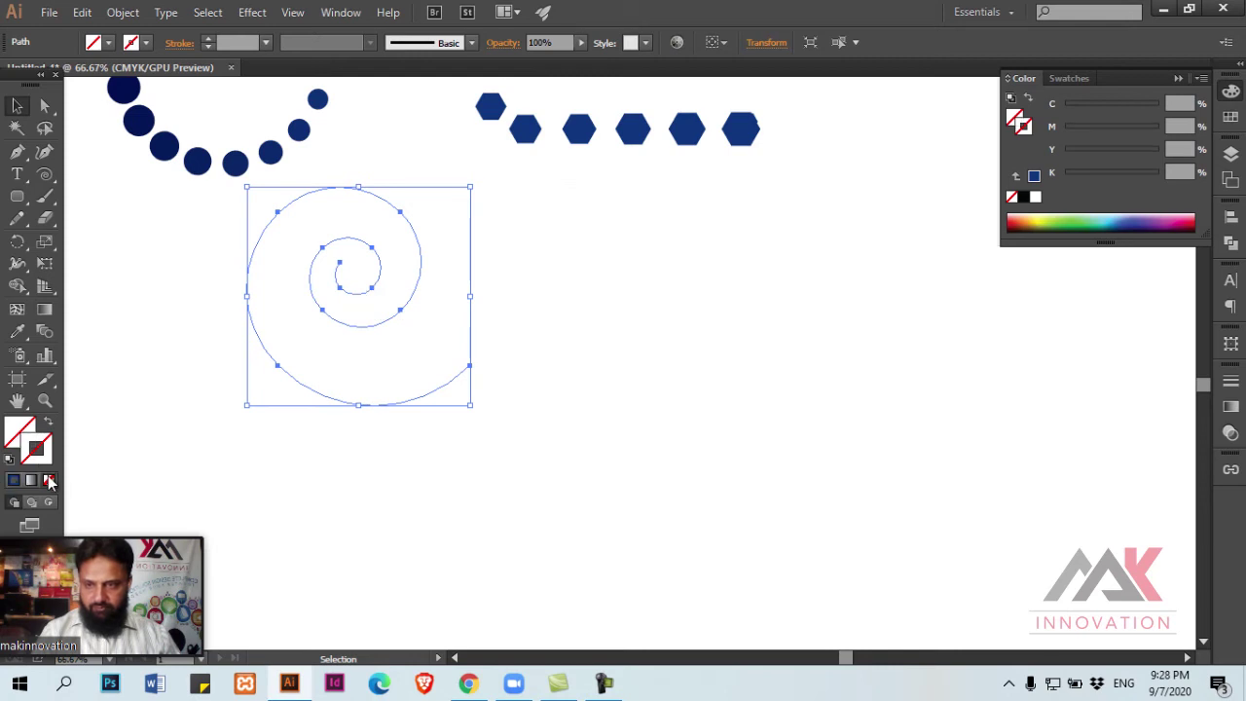
Step: Give the spiral a black stroke and move it into the centre of view
left_click(1023, 198)
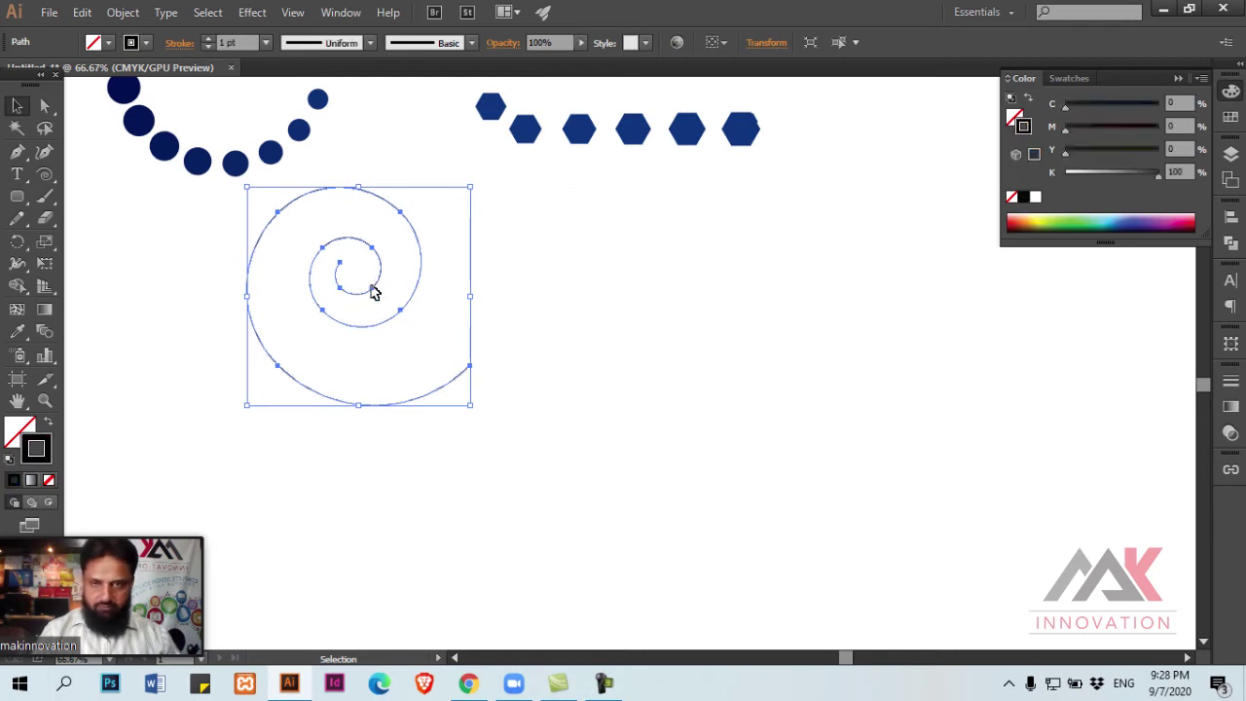
left_click_drag(375, 295, 465, 311)
left_click_drag(542, 311, 667, 367)
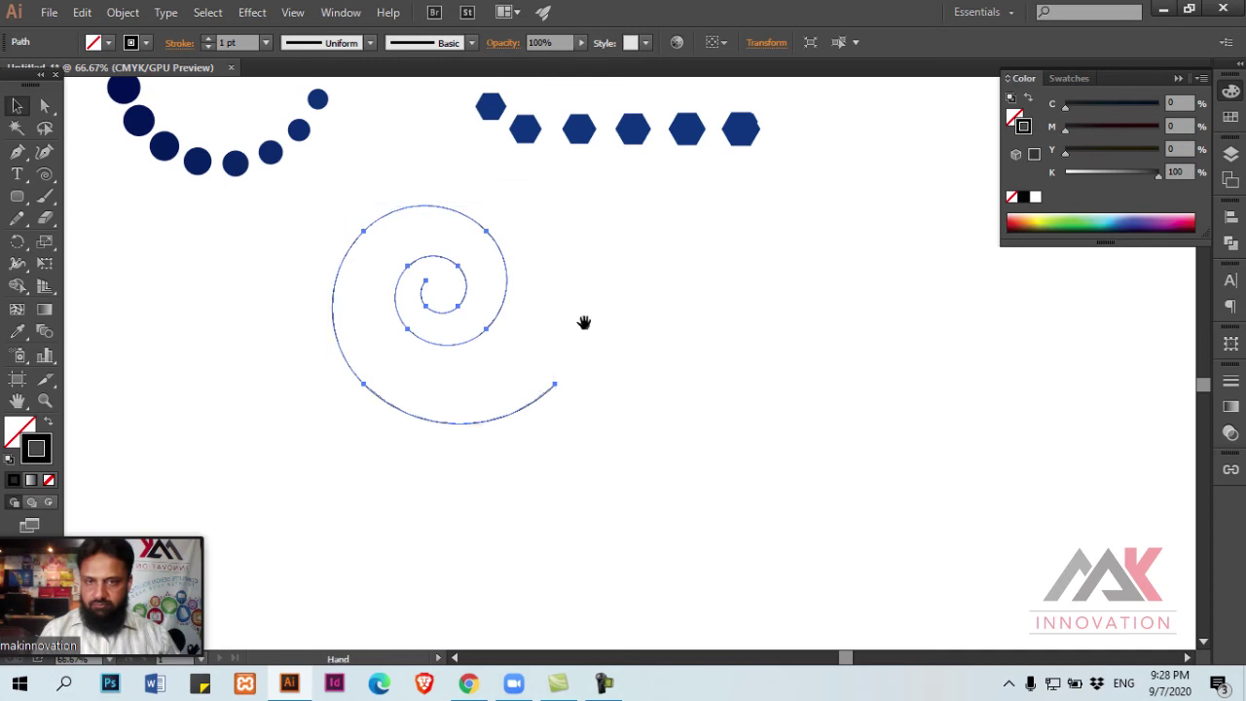
left_click_drag(330, 189, 454, 260)
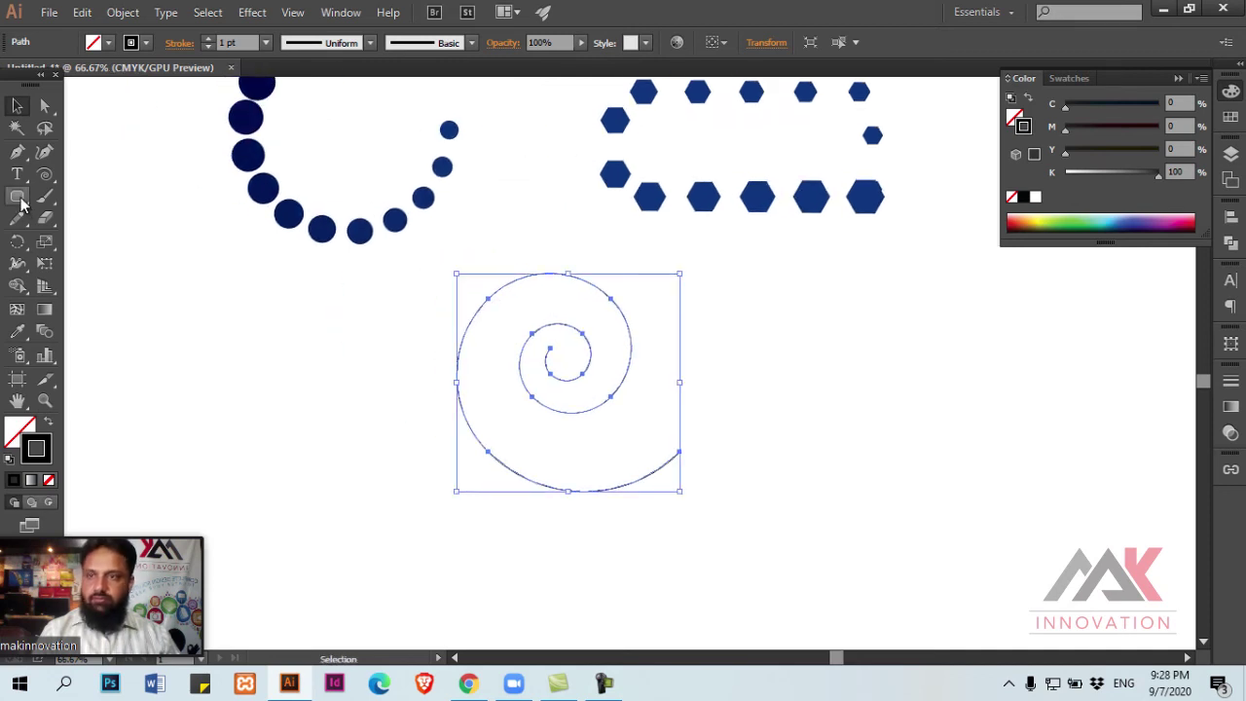
left_click_drag(21, 202, 88, 282)
mouse_move(562, 254)
left_mouse_down()
mouse_move(514, 221)
mouse_move(525, 225)
left_mouse_up()
Step: Fill the star with the hexagons' navy blue using the Eyedropper
key("ctrl+plus")
key("v")
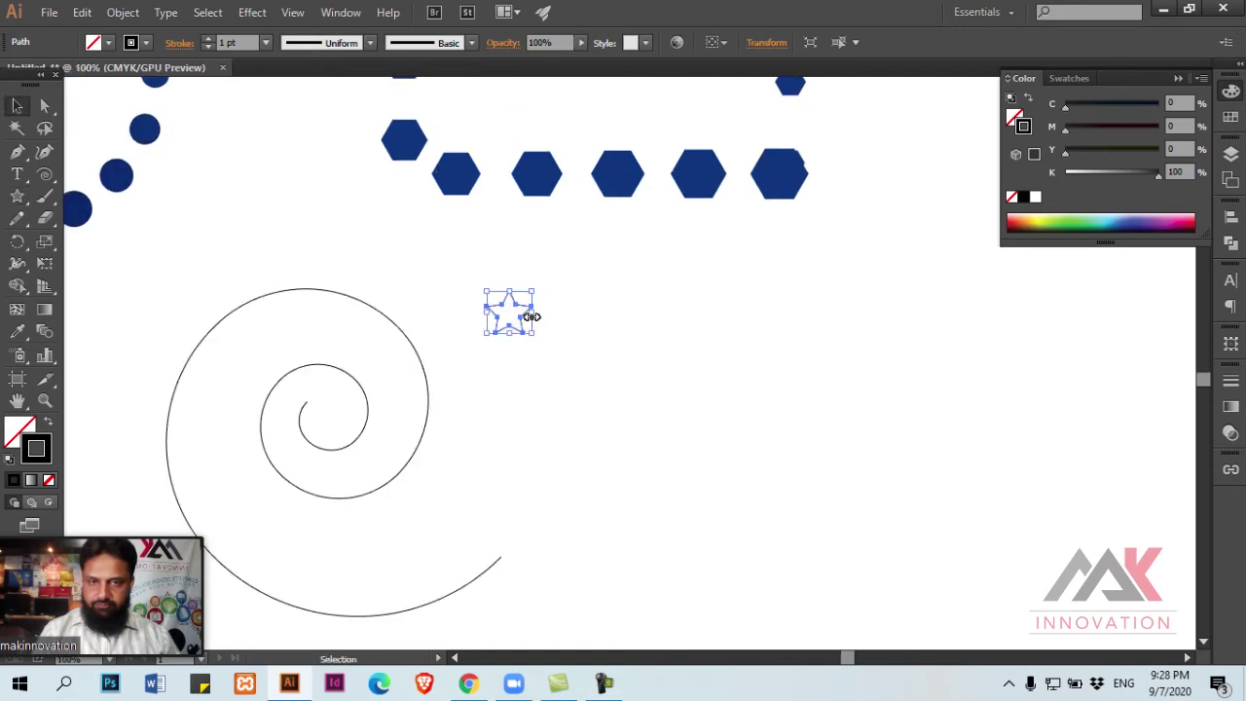
key("u")
key("i")
left_click(533, 173)
key("ctrl+shift+a")
key("v")
Step: Duplicate the star to the right and scale the copy down to 80%
left_click_drag(511, 319, 848, 313)
key("s")
key("Return")
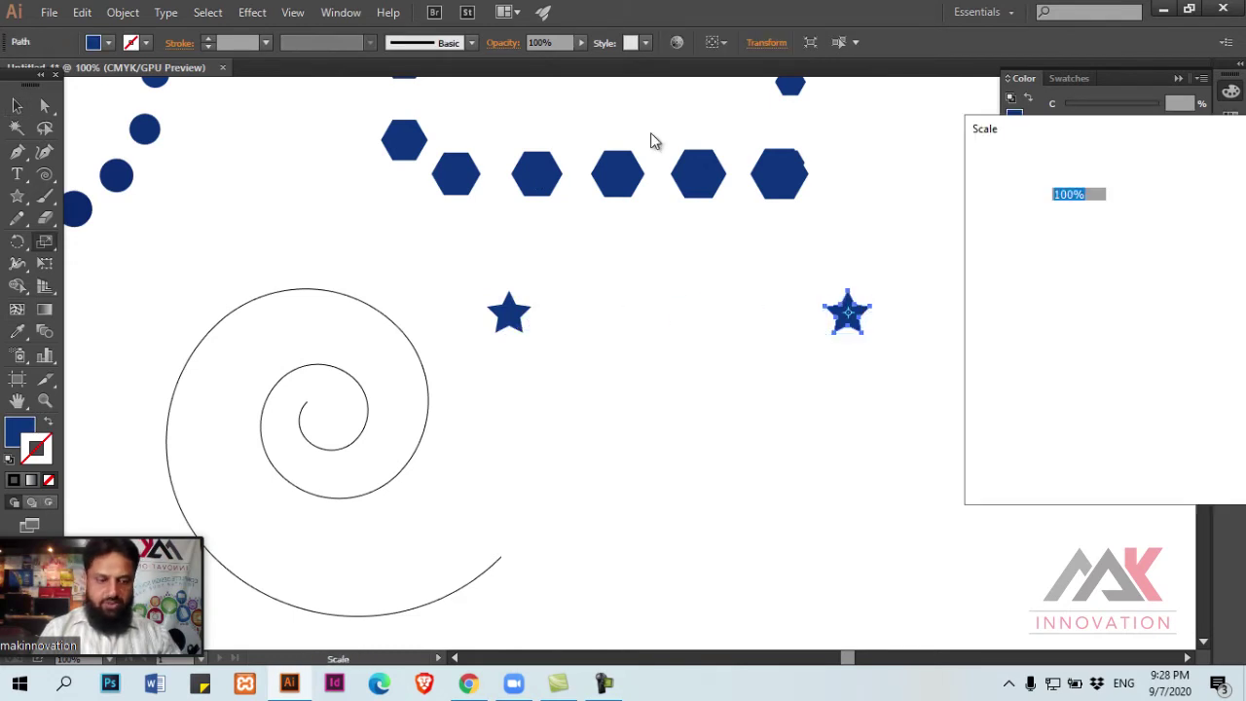
type("80")
key("Return")
key("Return")
key("Return")
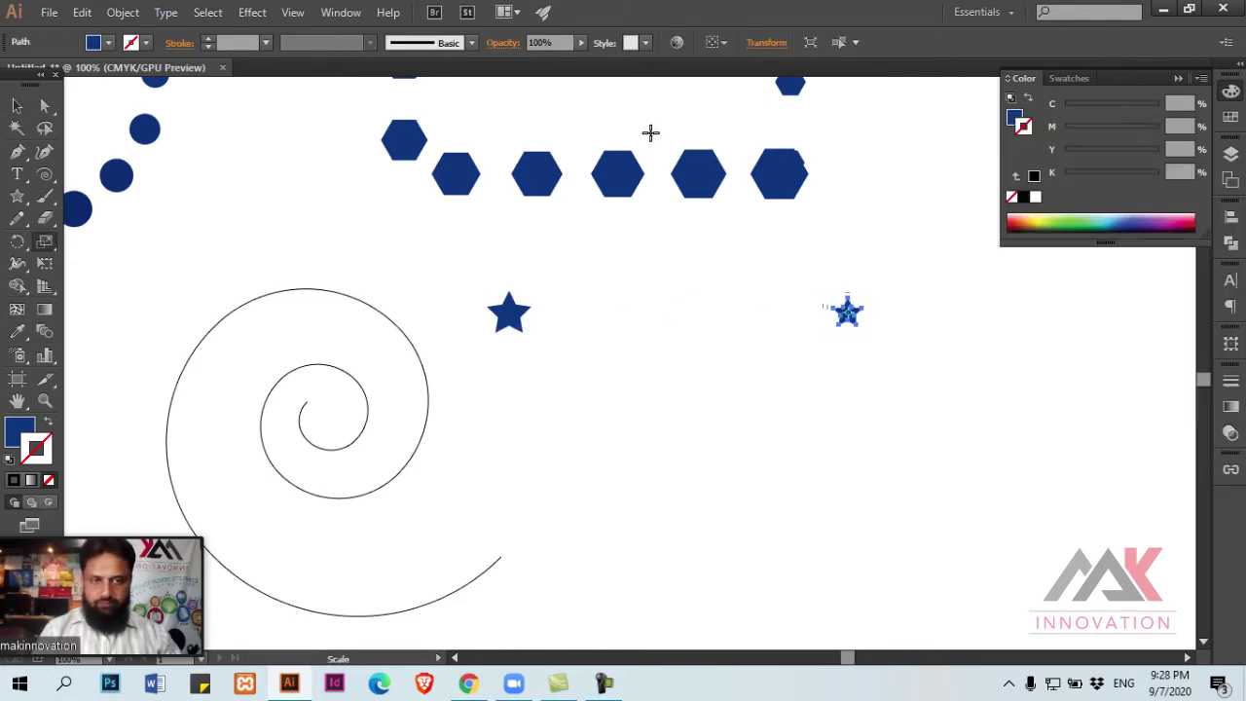
key("ctrl+shift+a")
key("v")
left_click_drag(453, 255, 973, 387)
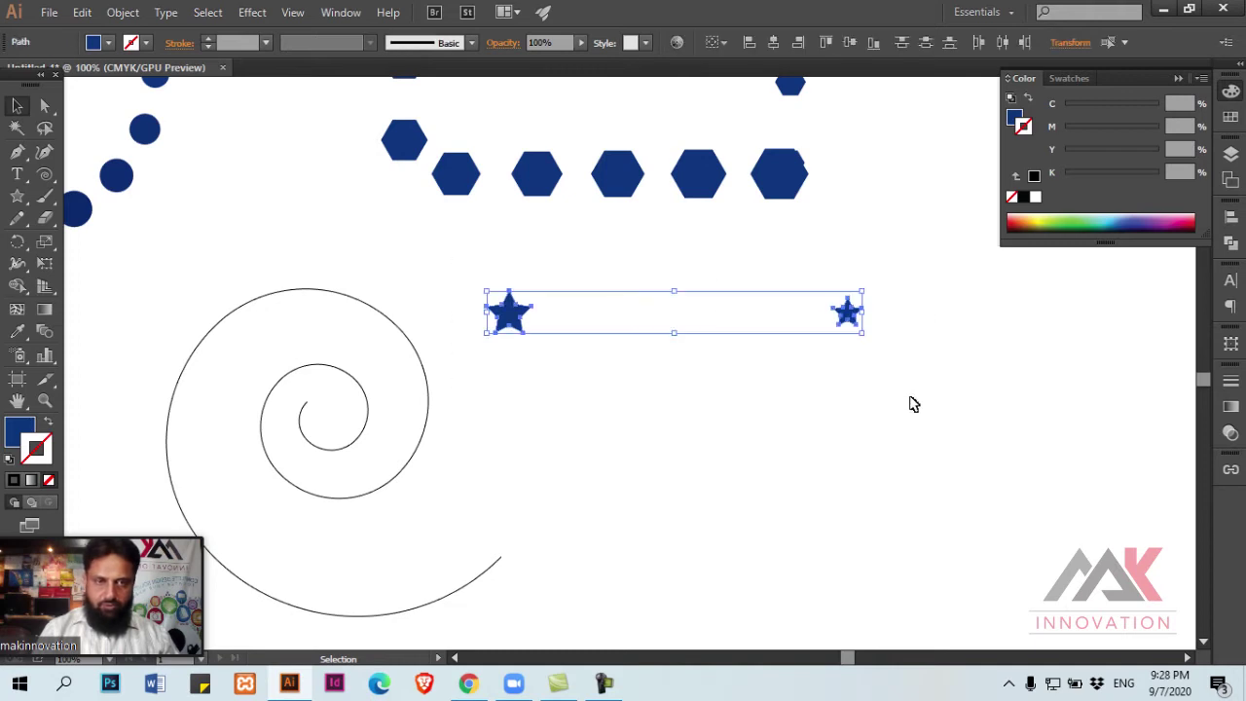
Step: Blend the two stars and replace the star blend's spine with the spiral
key("a")
key("ctrl+alt+b")
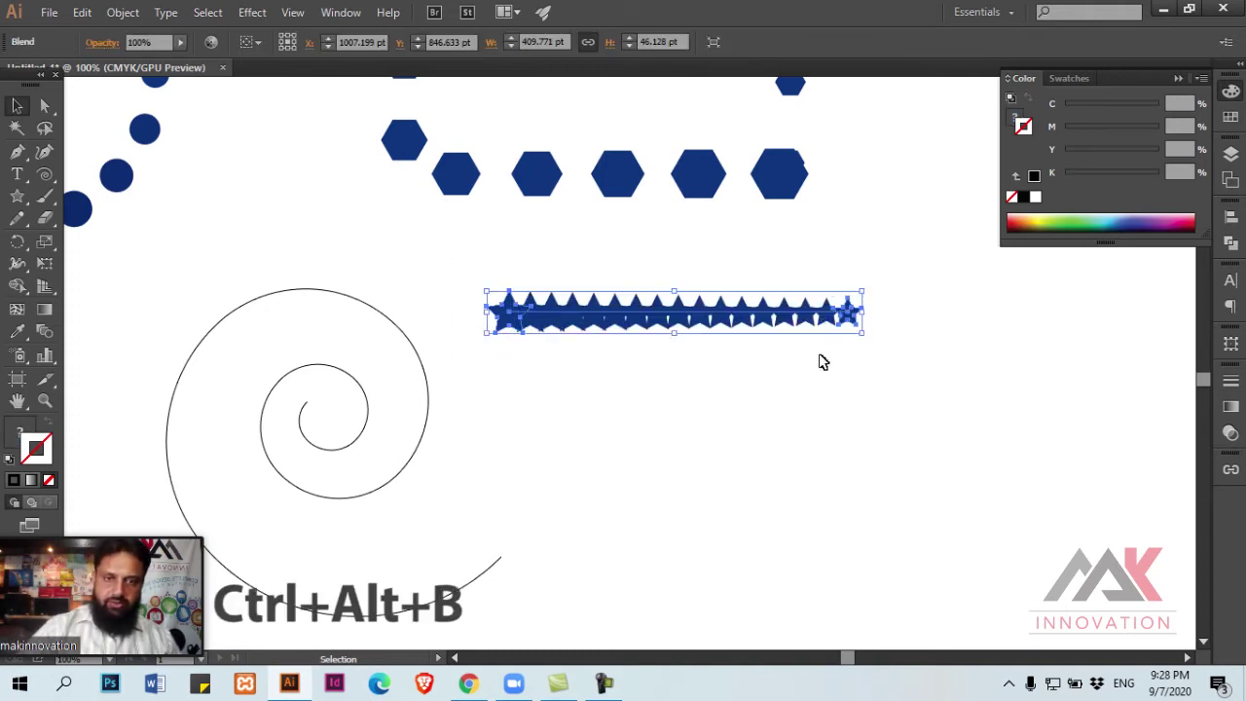
left_click(426, 442, "shift")
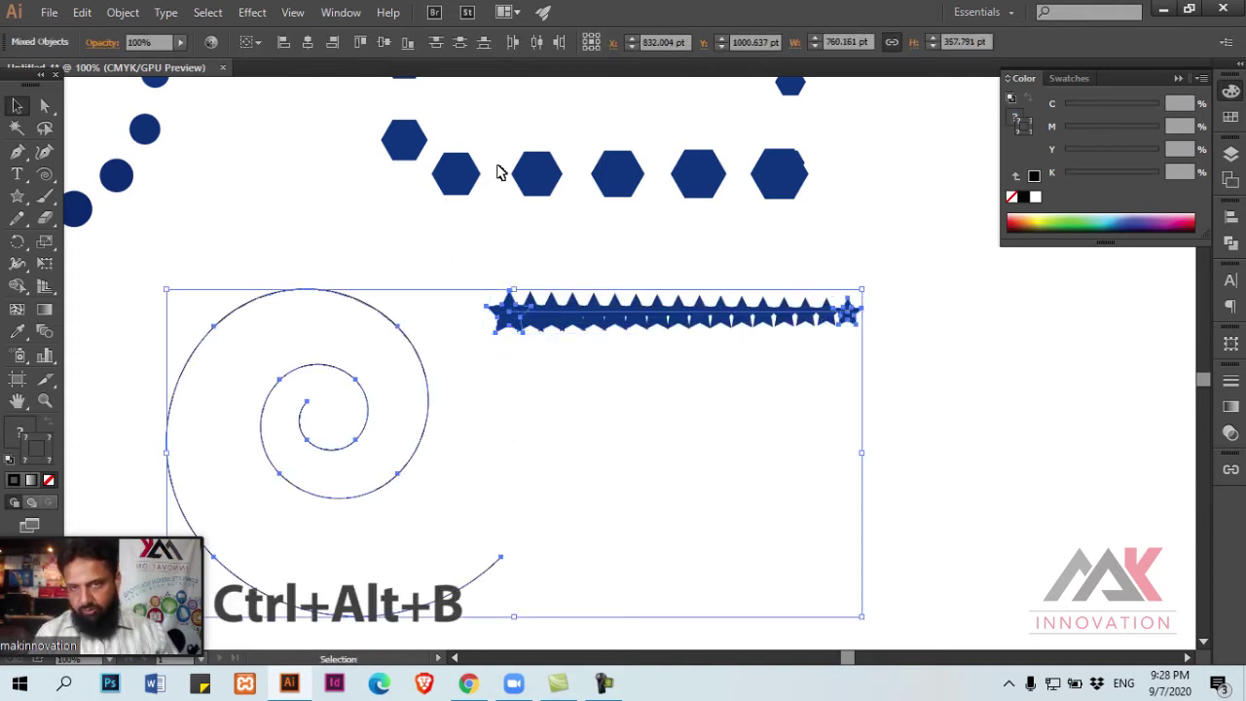
left_click(125, 12)
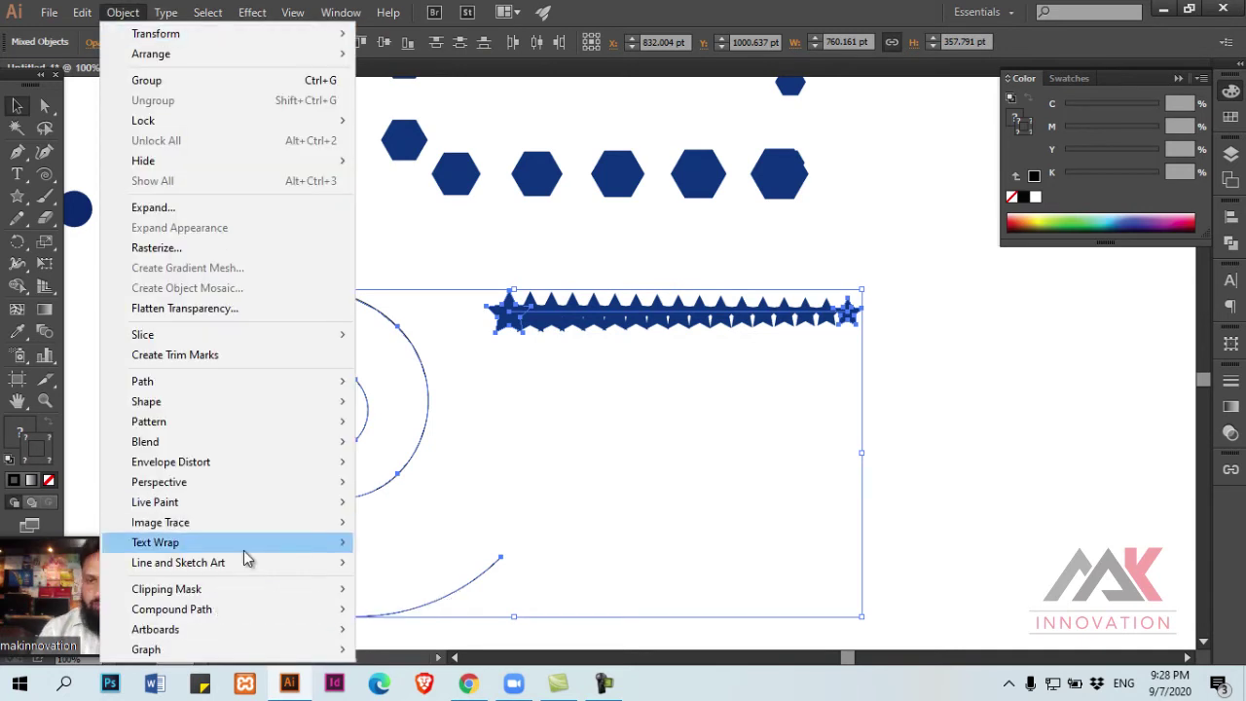
mouse_move(146, 441)
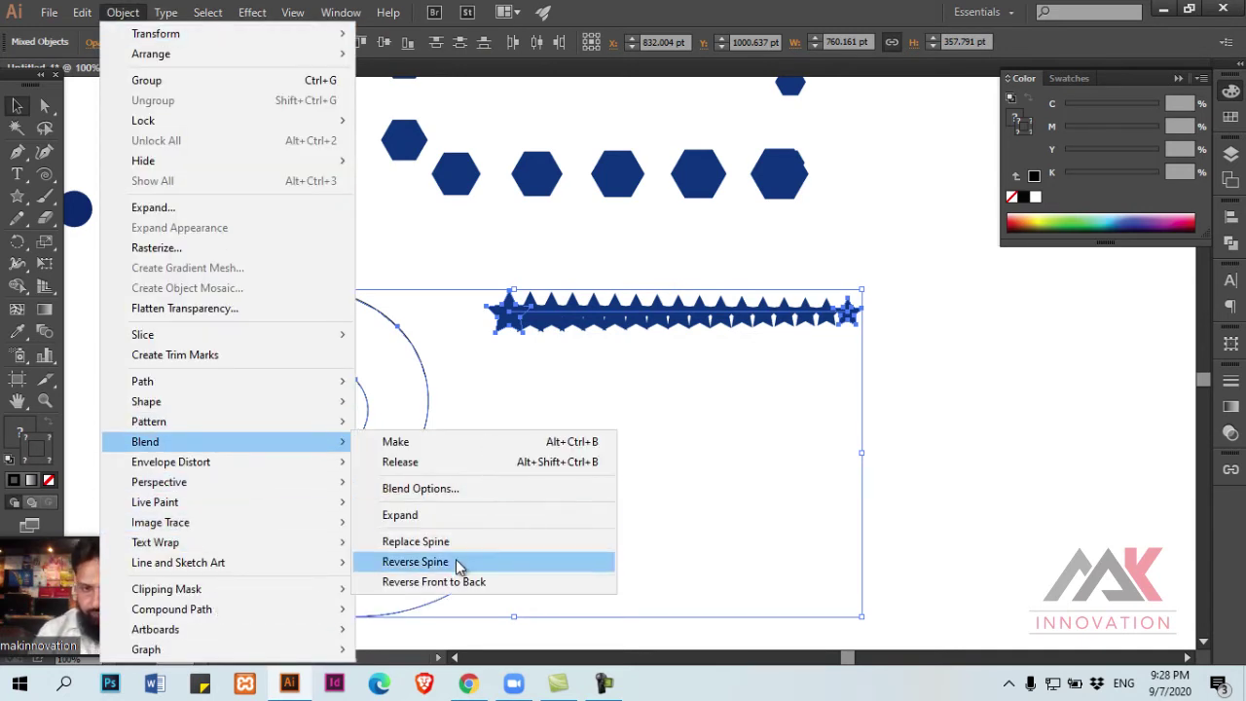
left_click(460, 542)
left_click(569, 439)
left_click_drag(570, 439, 862, 302)
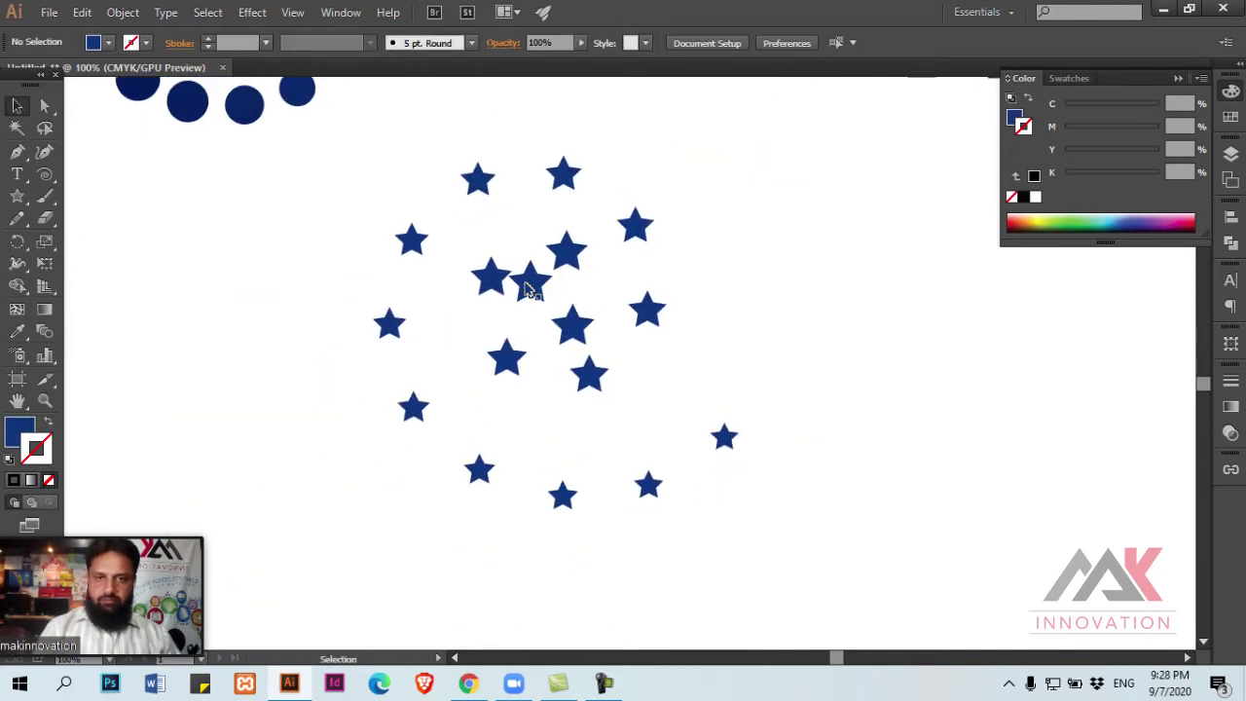
Step: Select the star spiral blend, then pick out the star at its outer end with Direct Selection
left_click(528, 289)
left_click(167, 12)
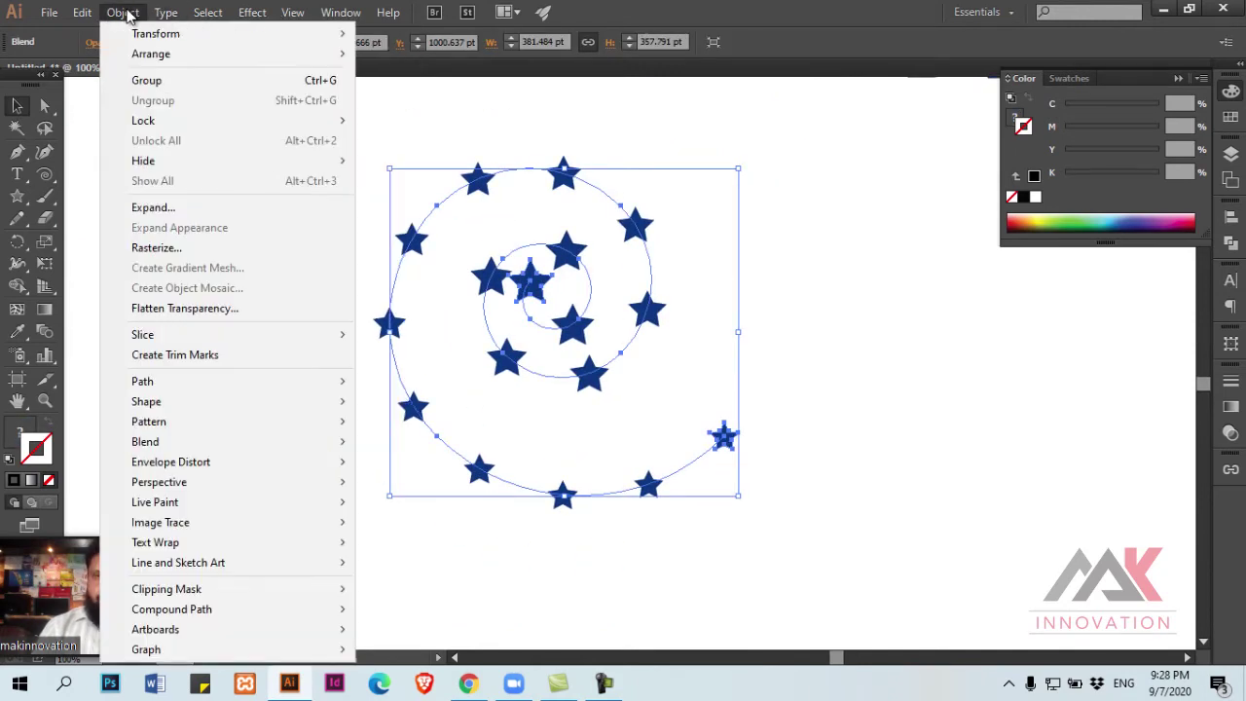
mouse_move(145, 441)
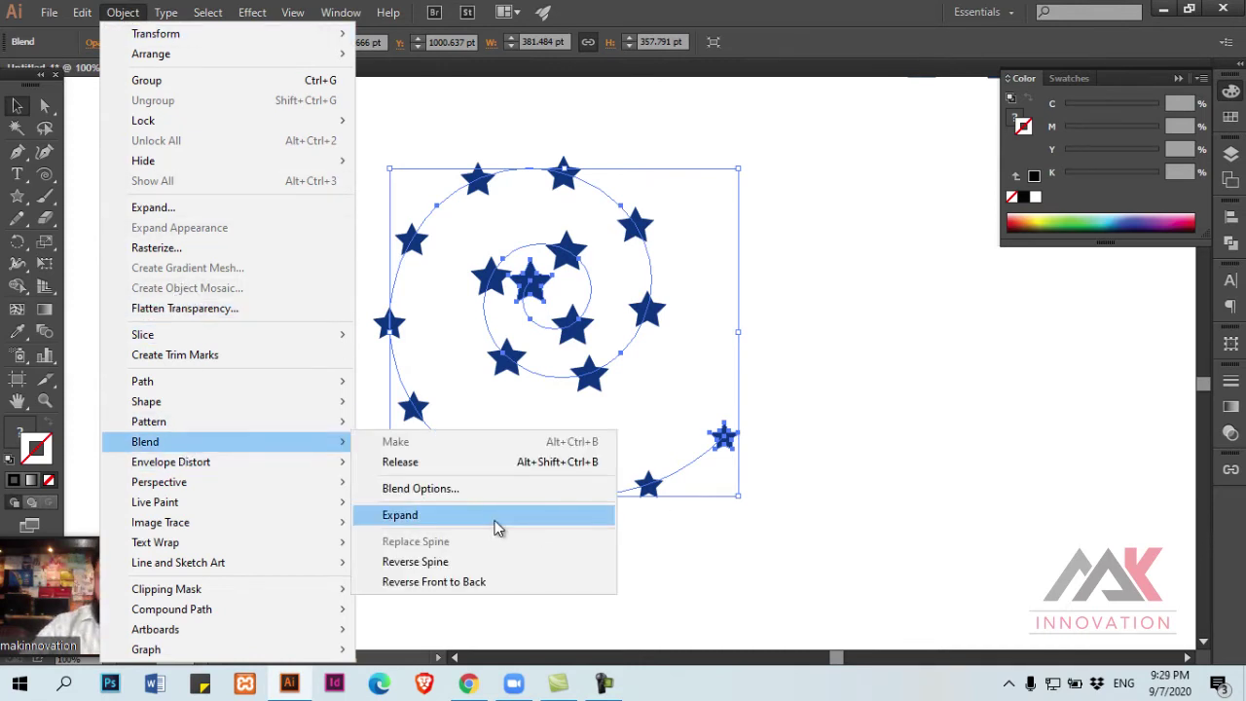
left_click(849, 436)
key("a")
left_click(725, 443)
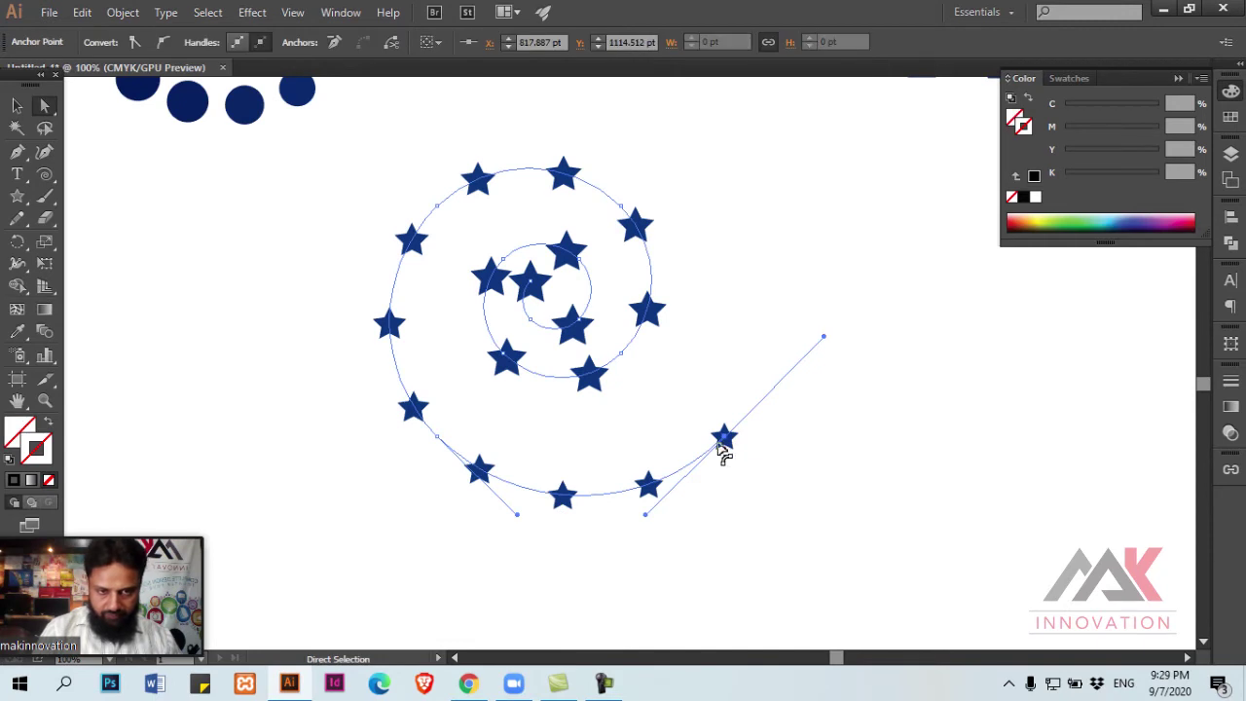
left_click(728, 446)
Step: Scale the outer-end star down, then reselect the whole star spiral blend
key("s")
key("Return")
key("Escape")
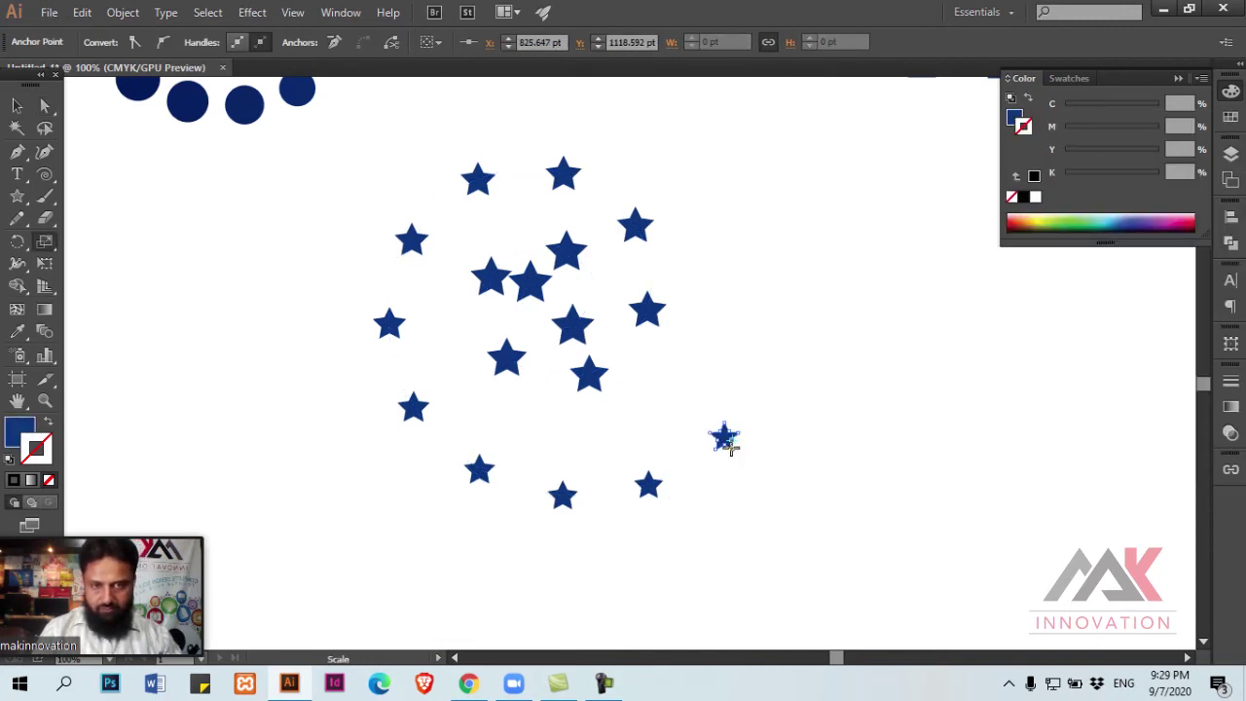
left_click(737, 448)
key("v")
left_click(728, 441)
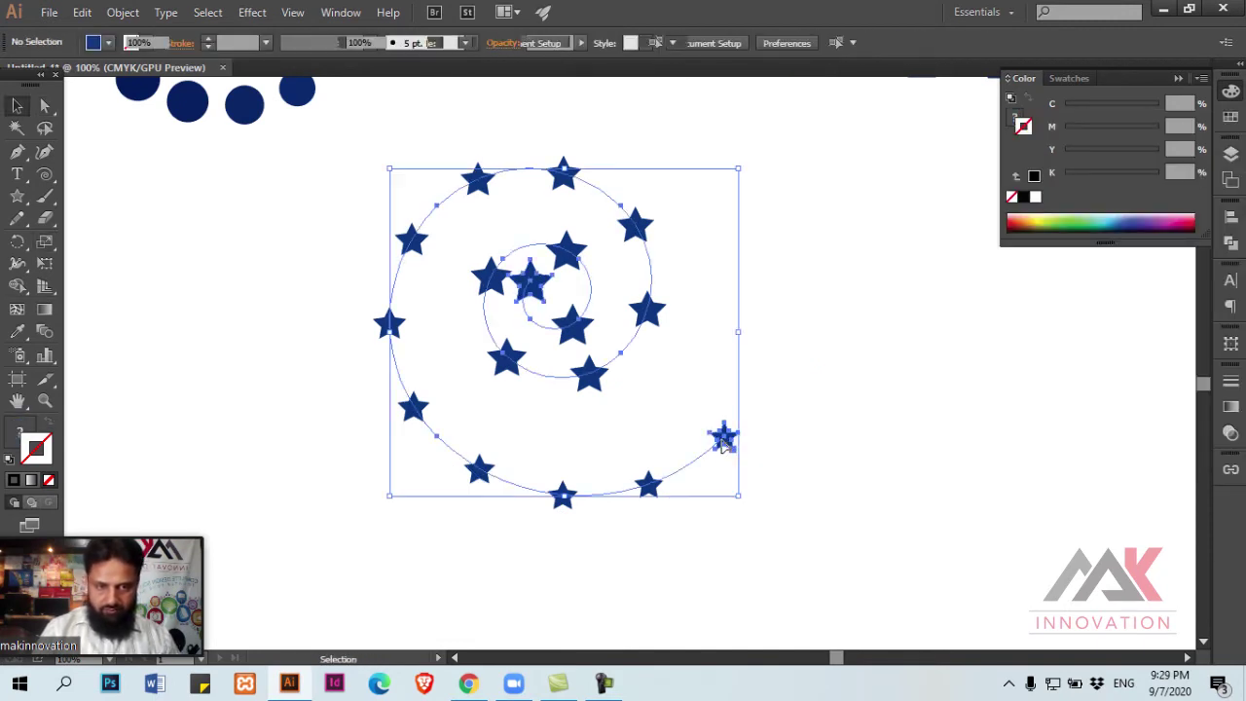
Step: Check the now-small end star in isolation mode, exit, and reselect the spiral blend
double_click(728, 441)
left_click(725, 438)
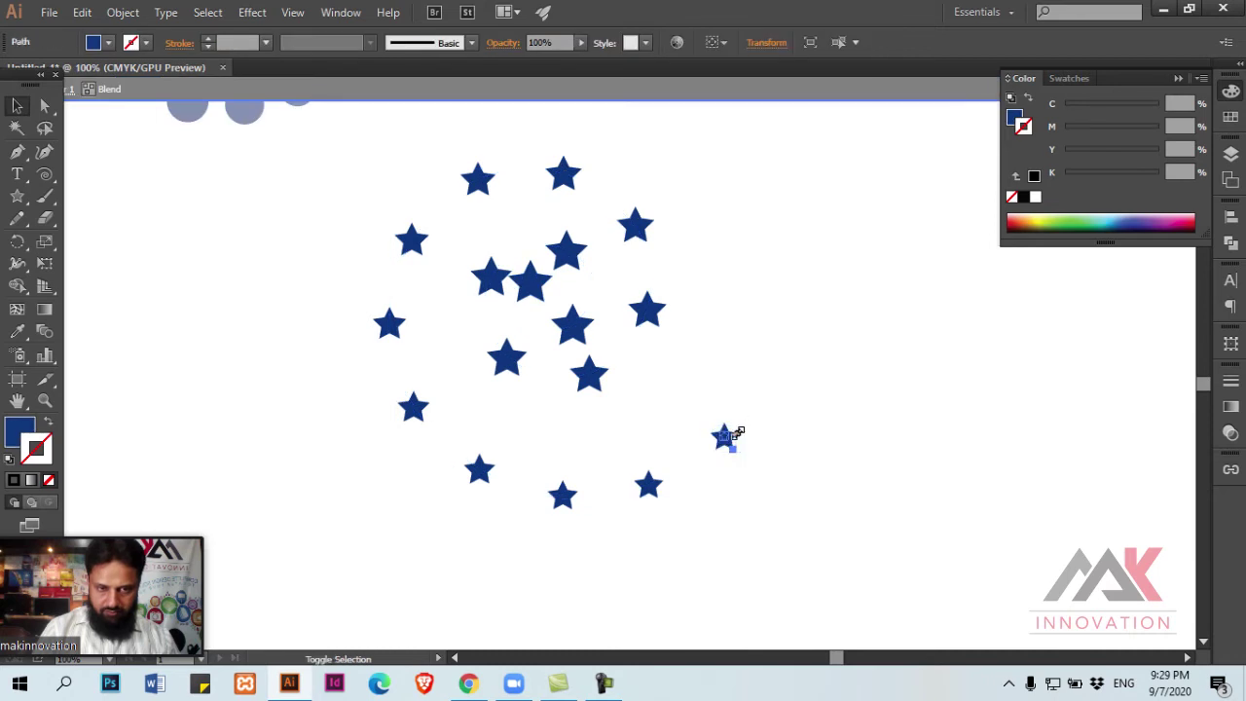
double_click(792, 451)
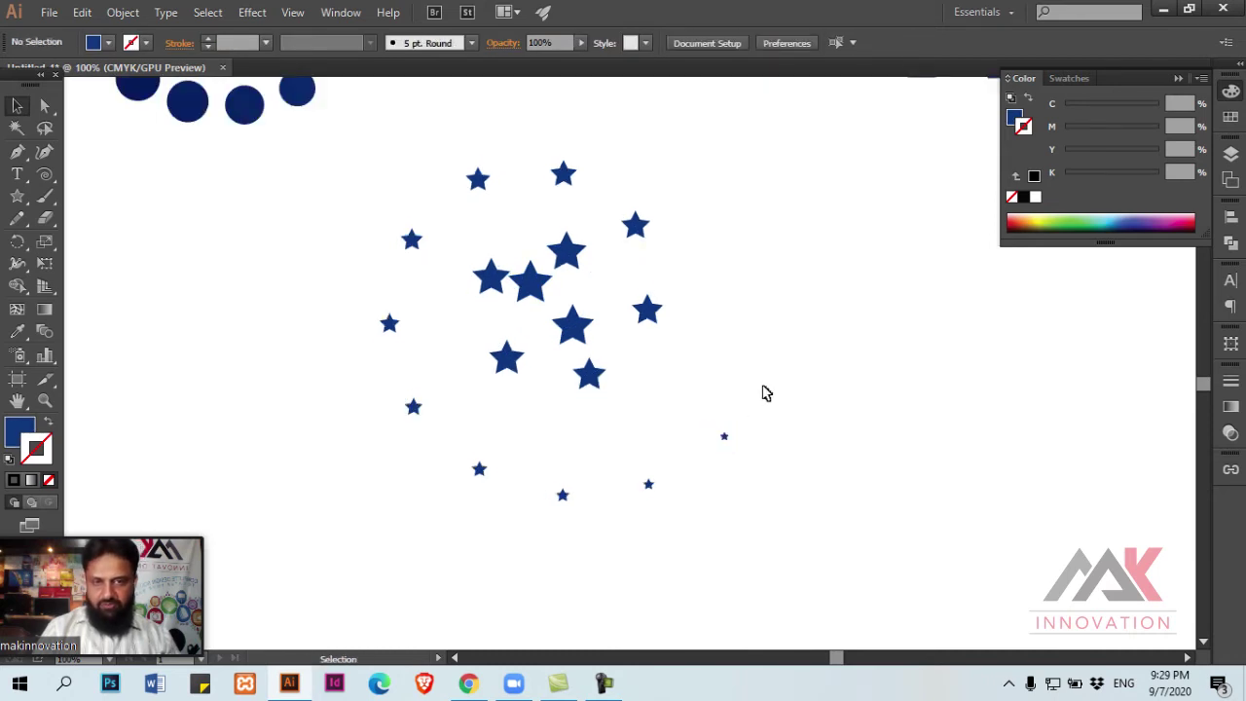
left_click(724, 438)
left_click(745, 450)
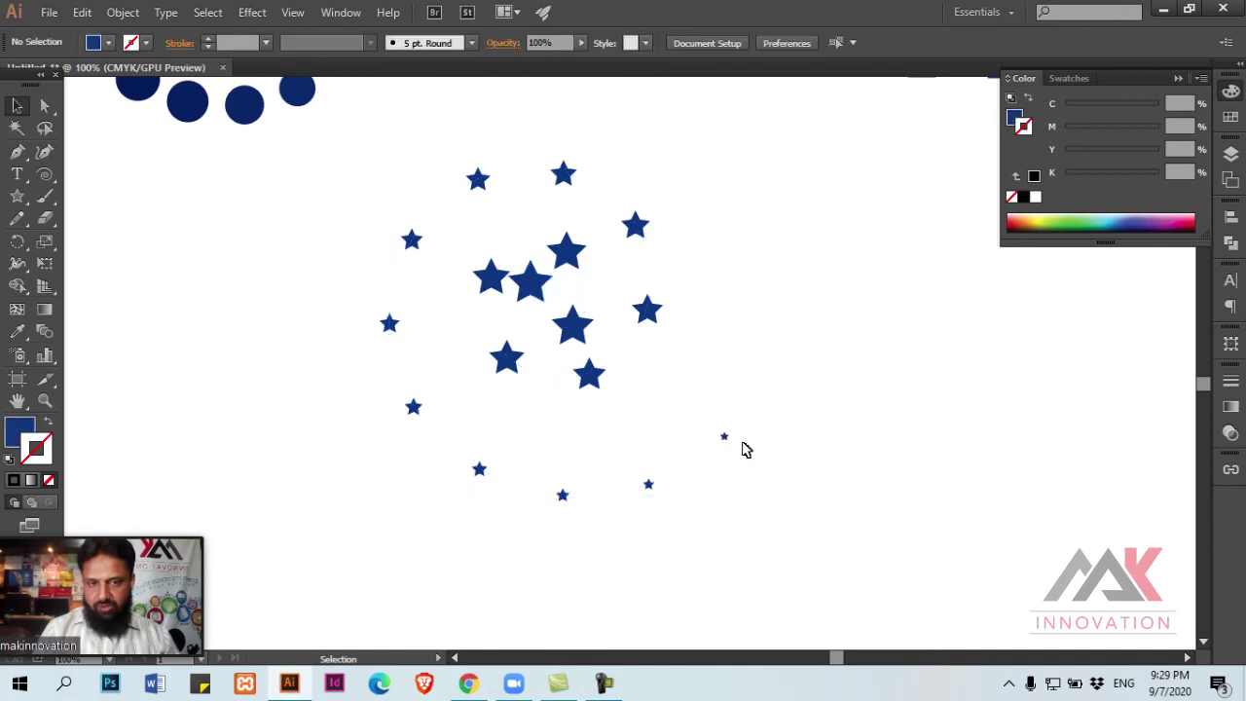
left_click(545, 286)
left_click(123, 11)
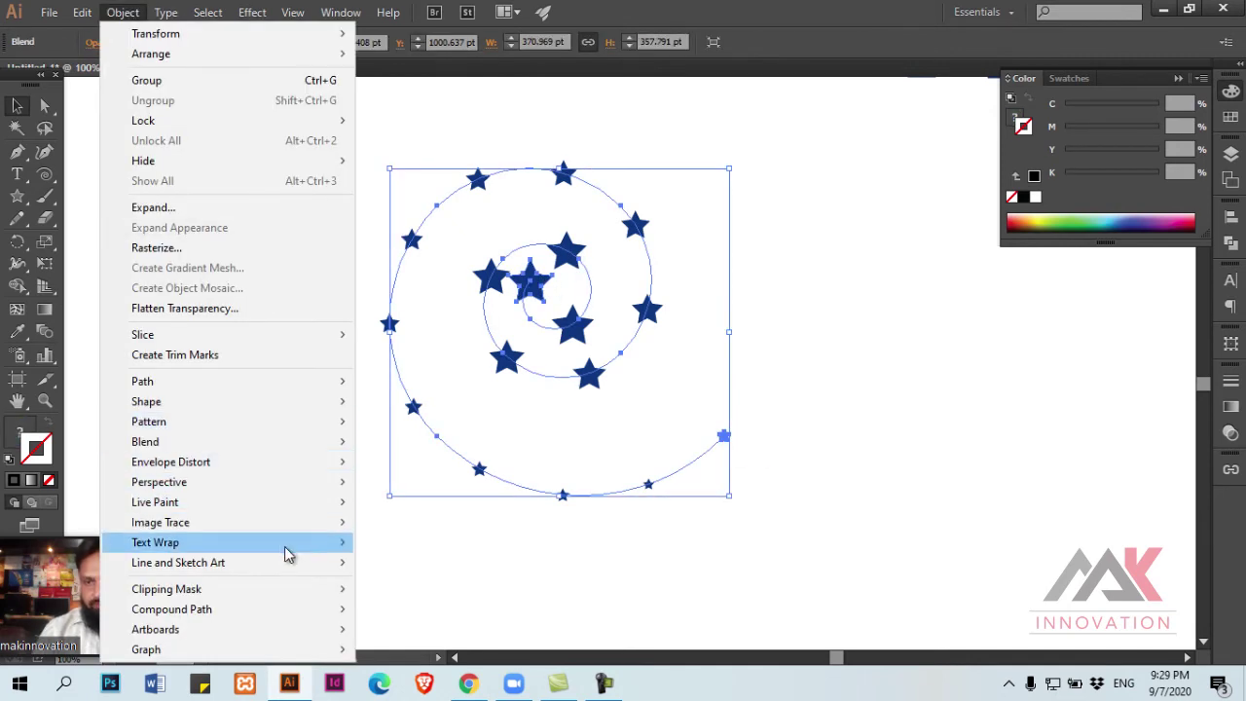
mouse_move(146, 441)
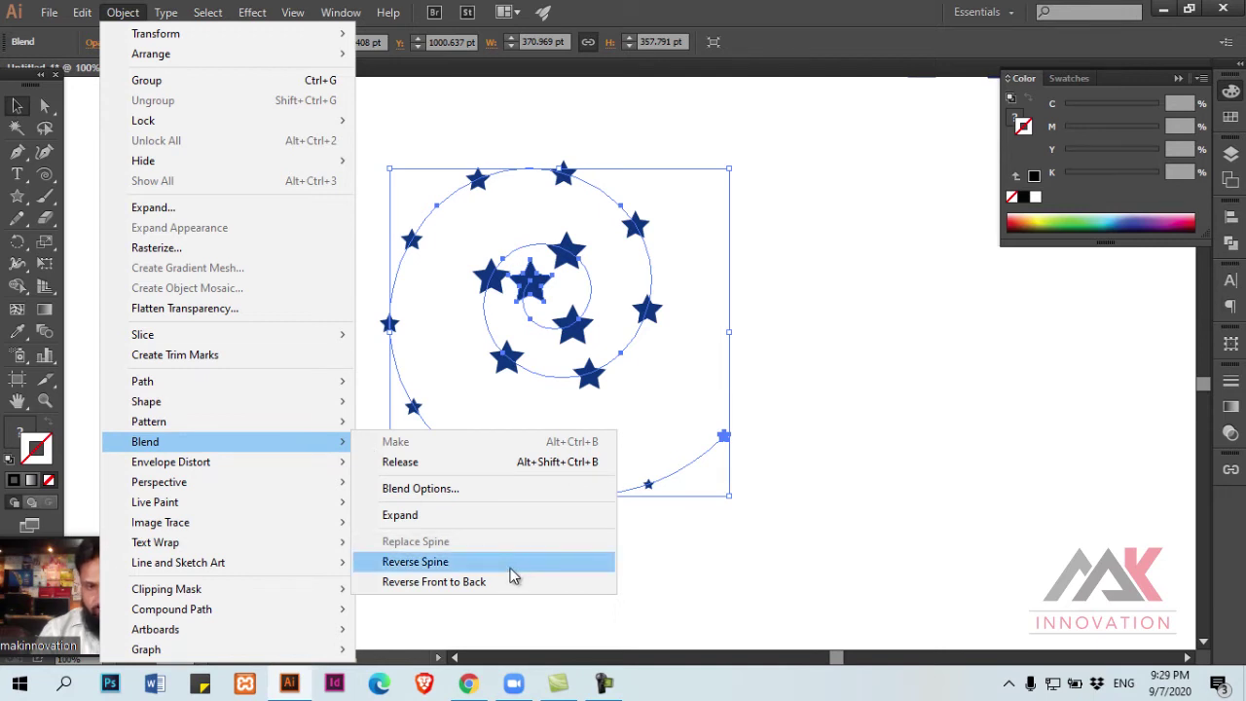
Step: Reverse the star spiral's spine, checking the result in Outline view before returning to Preview
left_click(513, 572)
left_click(928, 507)
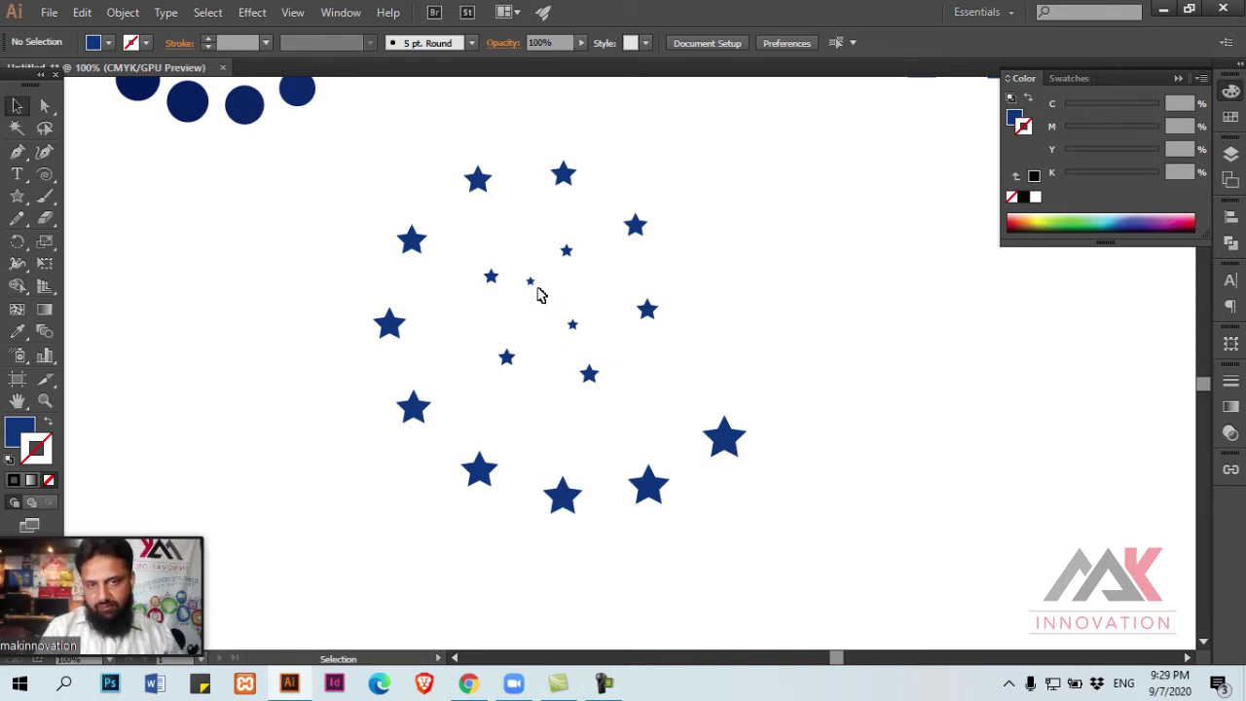
key("ctrl+y")
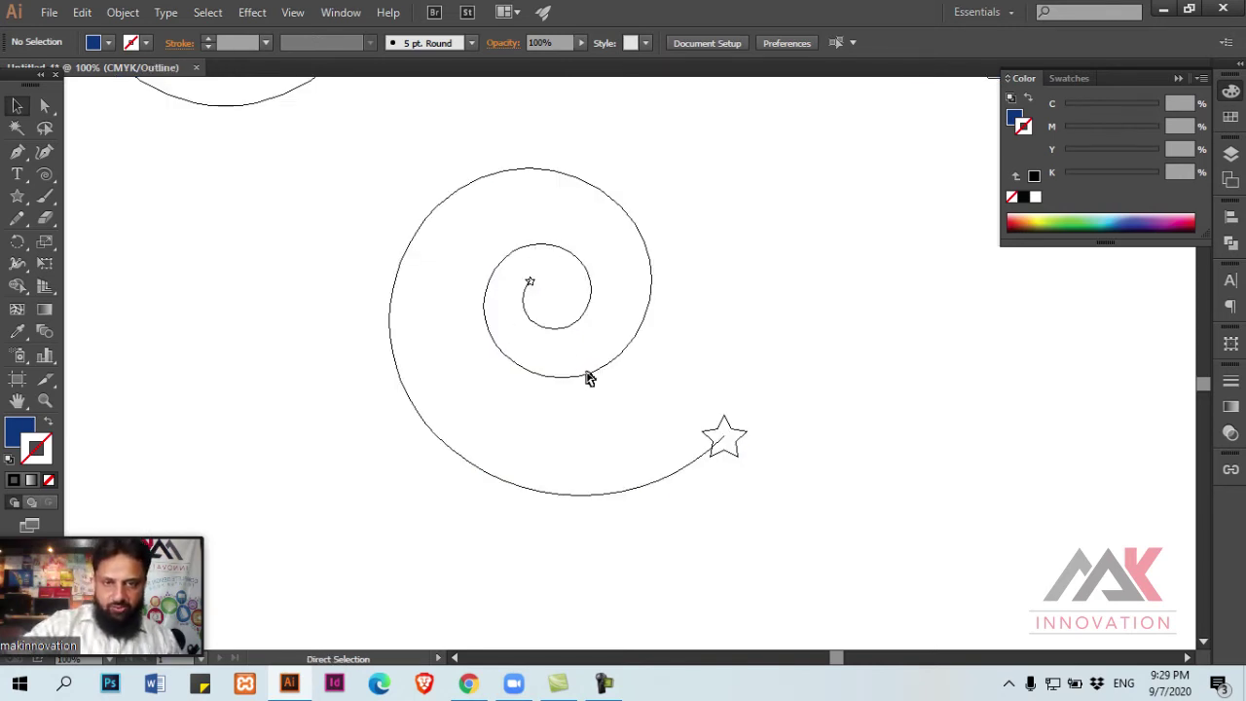
key("ctrl+y")
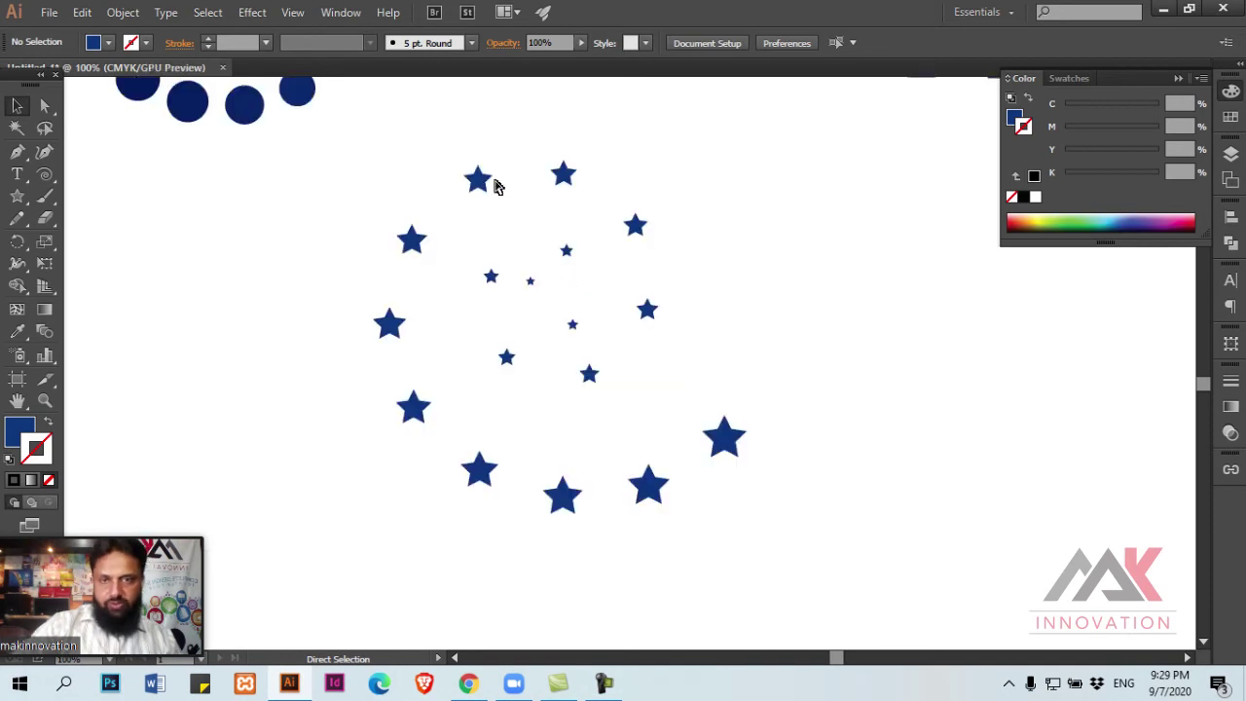
left_click(408, 251)
Step: Set the star spiral's Blend Options to 50 specified steps, with preview on
left_click(123, 11)
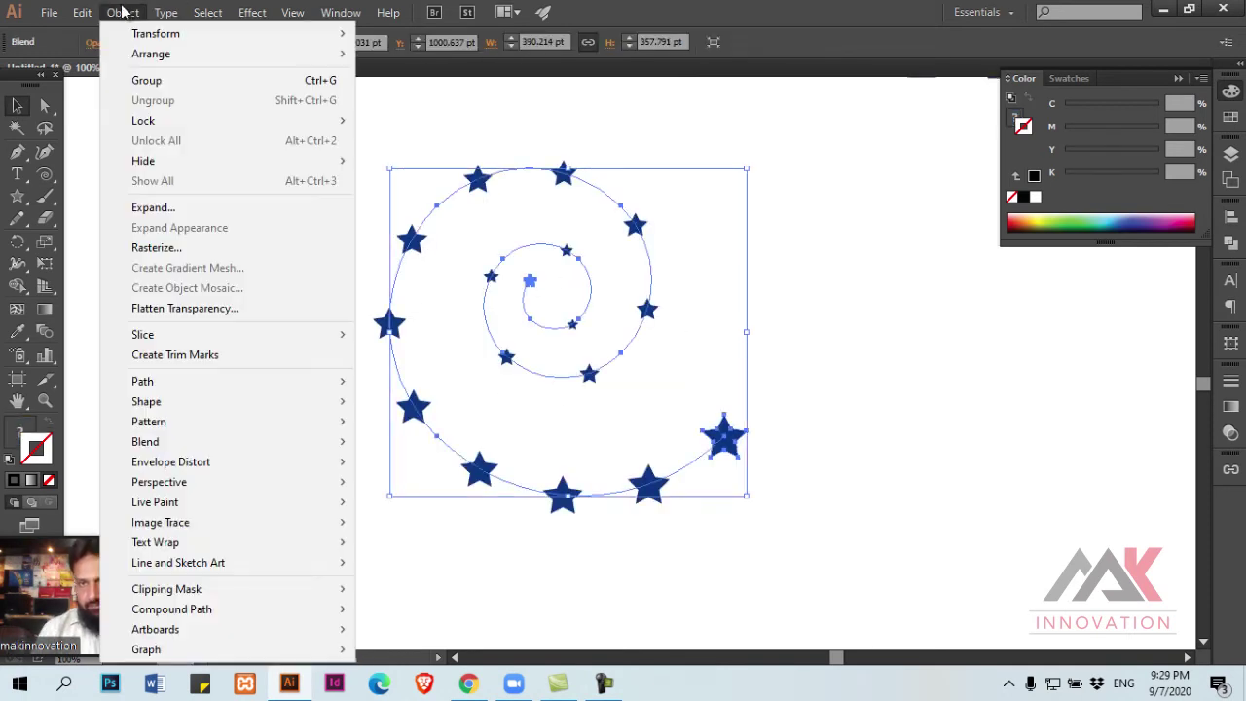
mouse_move(145, 441)
left_click(511, 488)
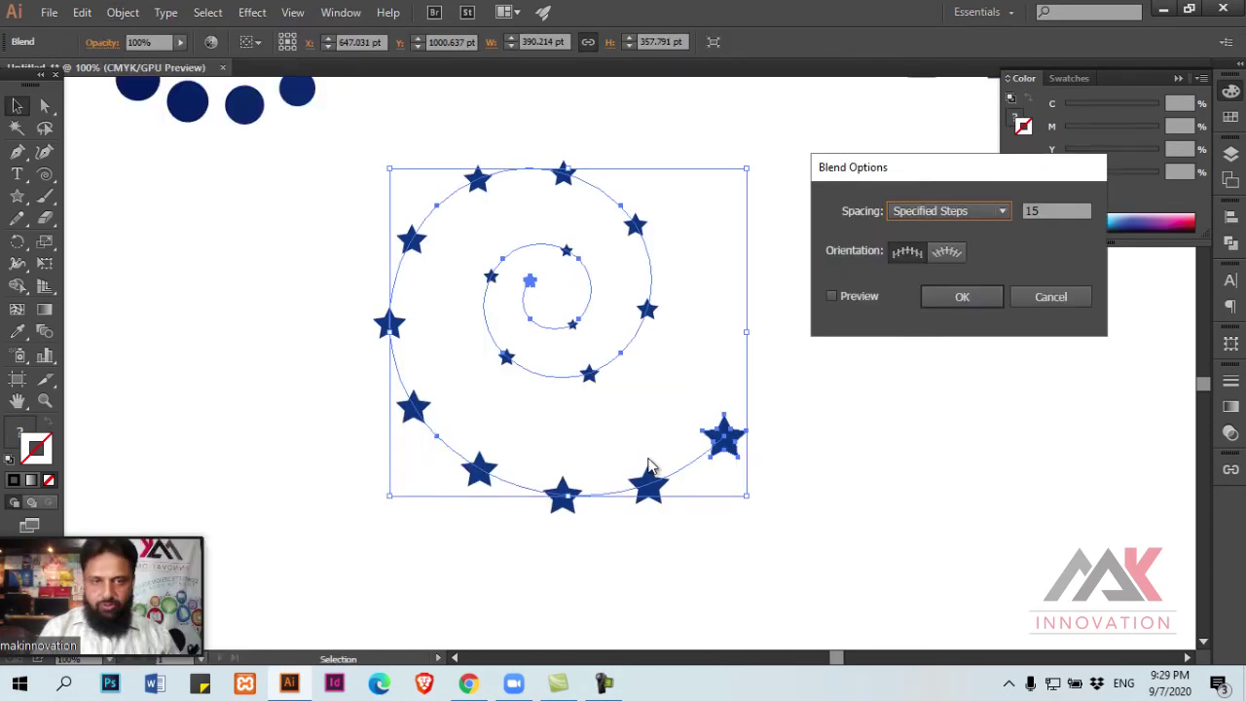
left_click(856, 296)
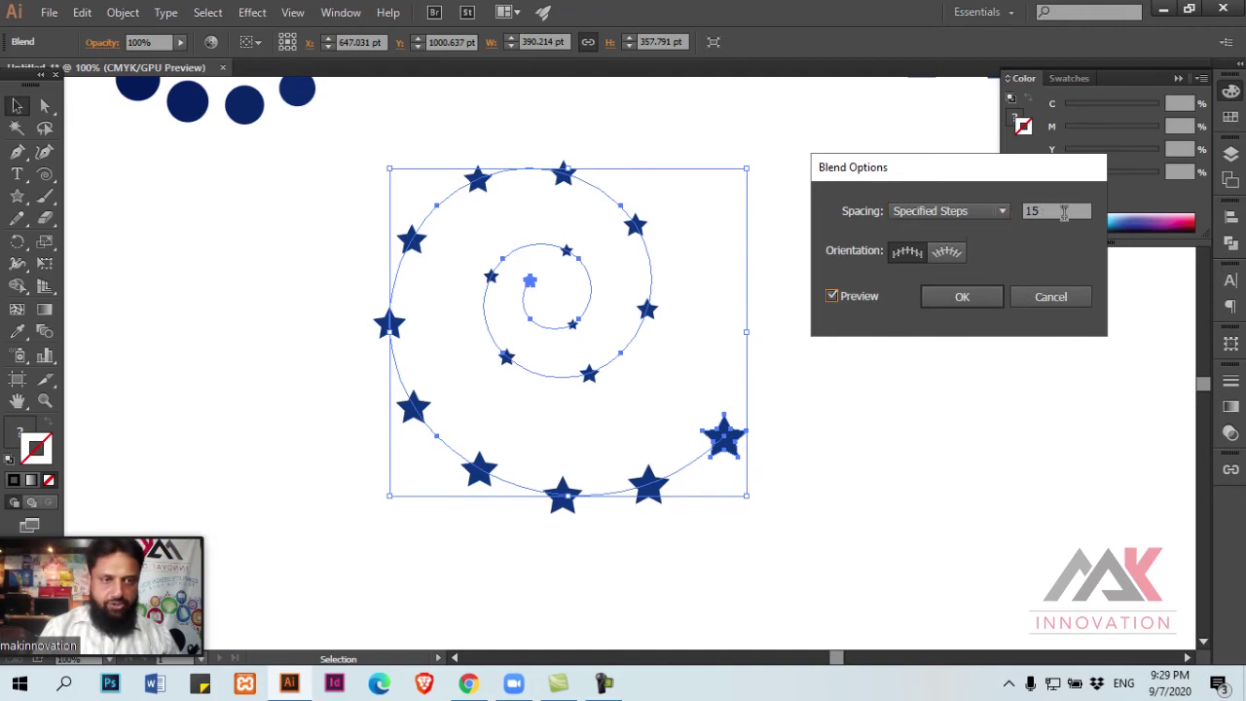
left_click(1056, 212)
type("50")
key("Tab")
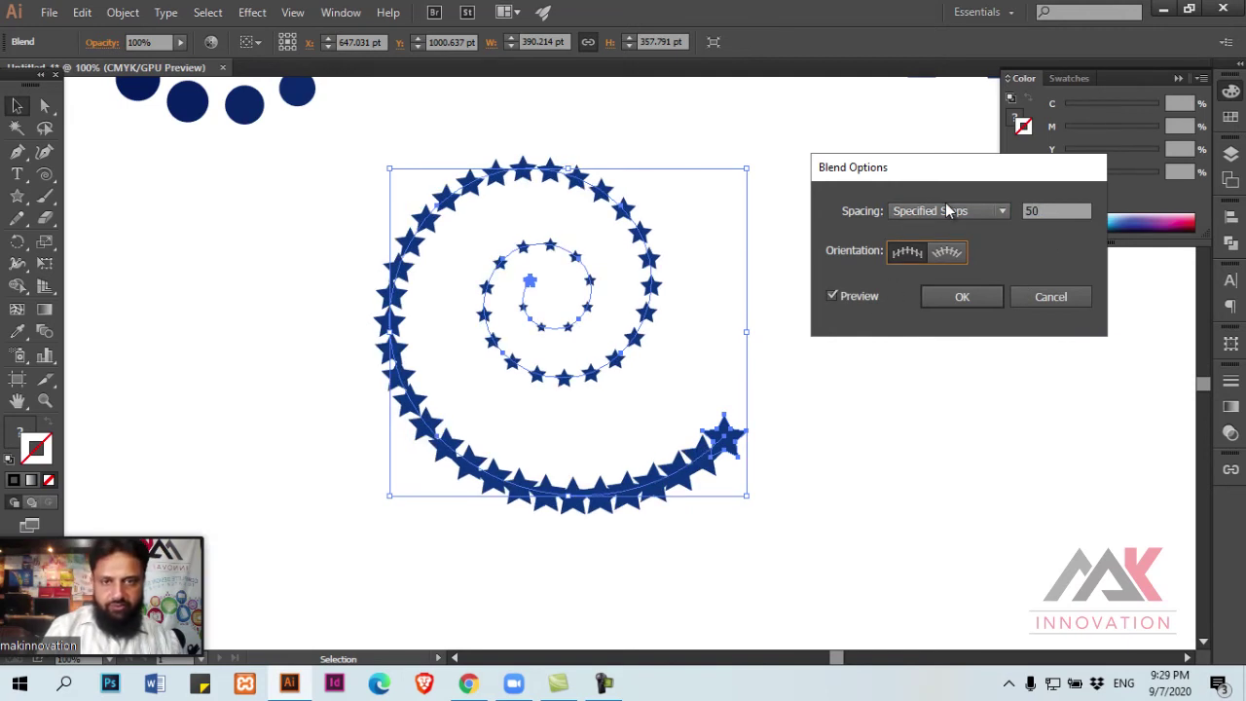
left_click_drag(930, 175, 1001, 163)
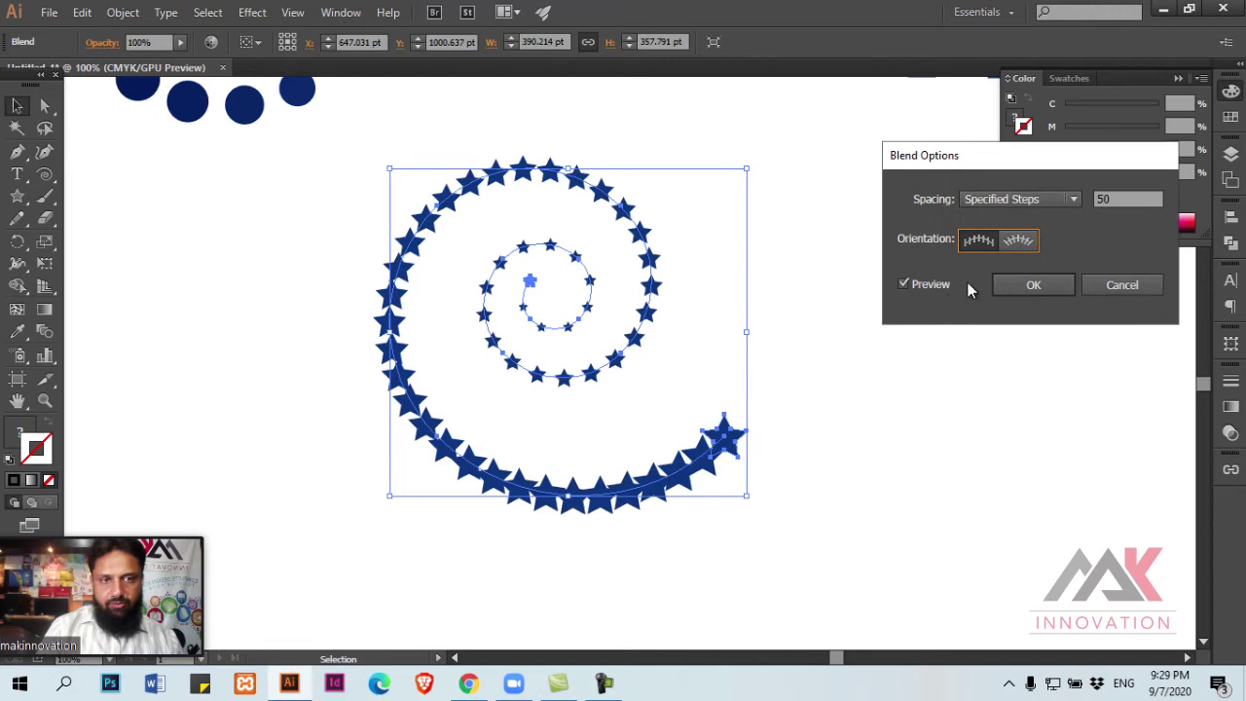
left_click(1033, 284)
left_click(730, 371)
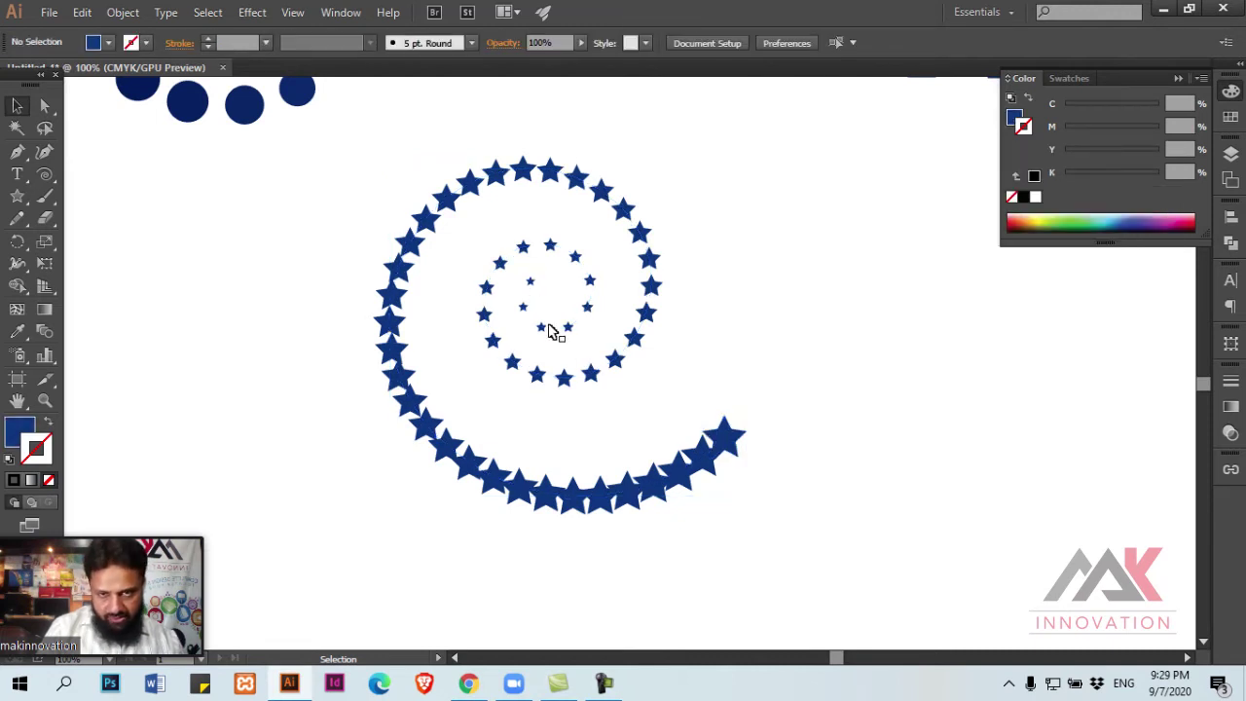
Step: Enter the star blend in isolation mode and select the star at the spiral's end
left_click(725, 449)
left_click(783, 431)
double_click(738, 450)
left_click(740, 446)
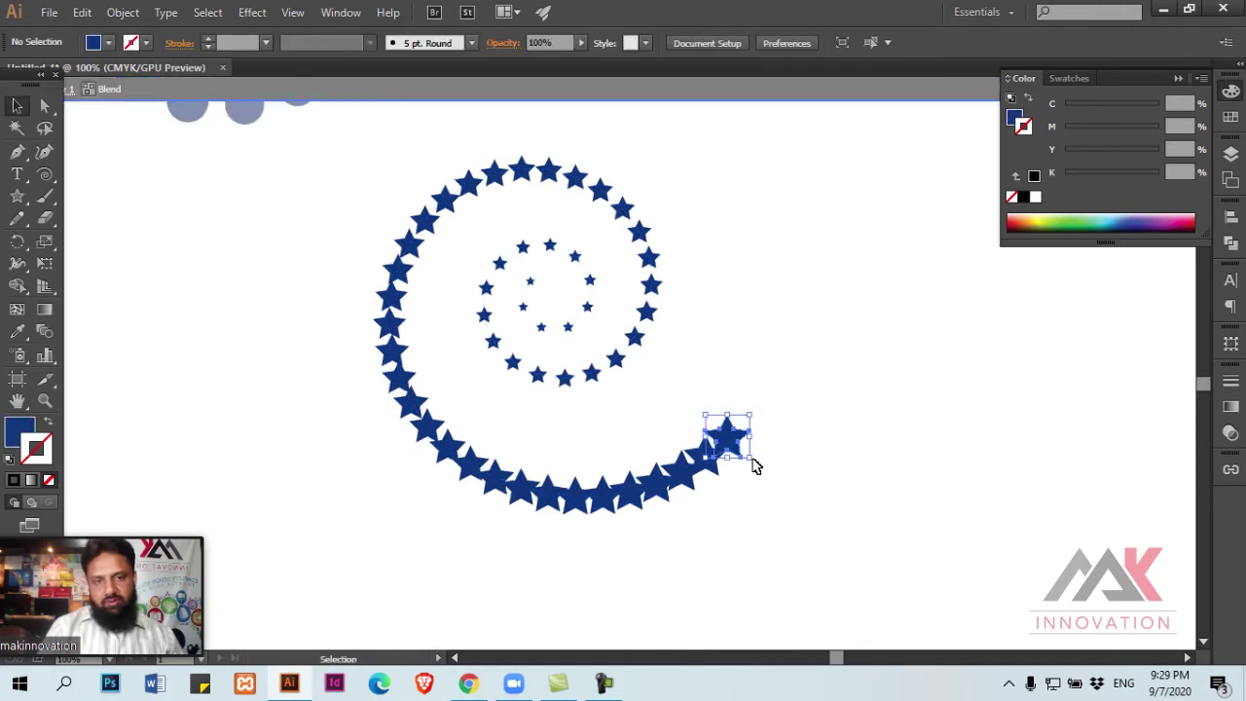
double_click(792, 437)
left_click(735, 448)
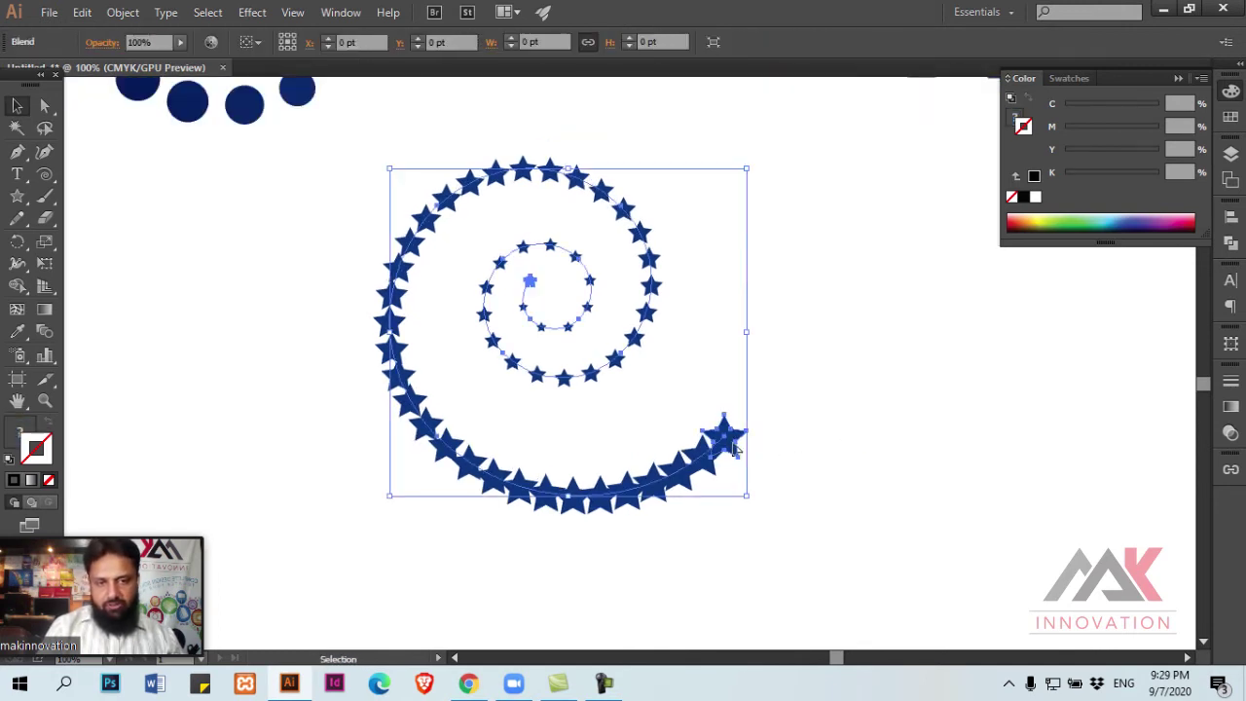
double_click(732, 455)
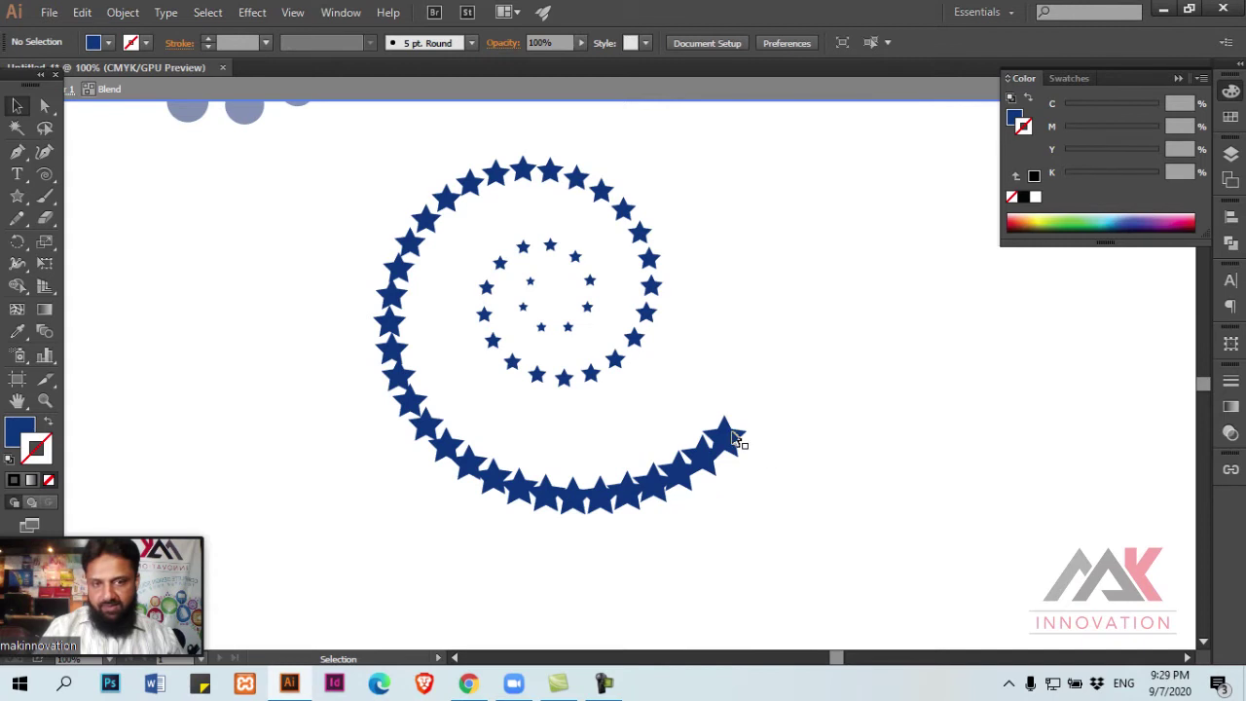
left_click(735, 440)
Step: Recolour the end star's fill to a deep navy using the Color panel sliders
left_click_drag(27, 76, 27, 114)
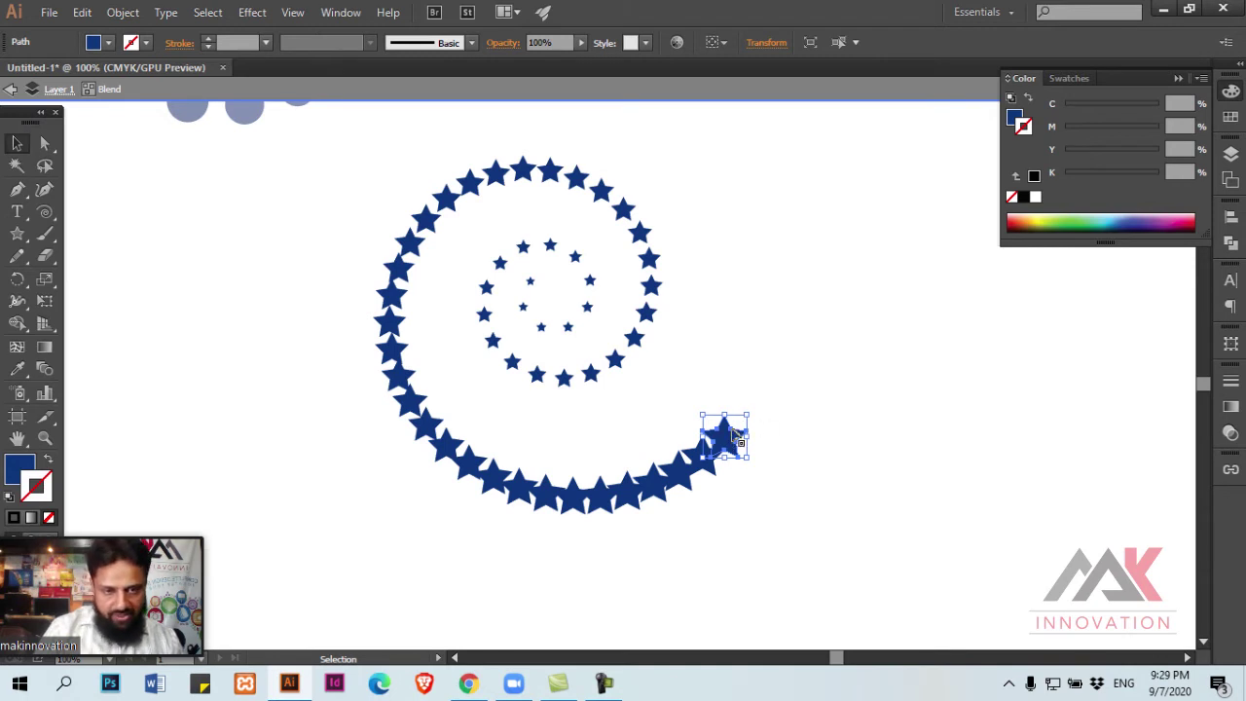
left_click(1015, 123)
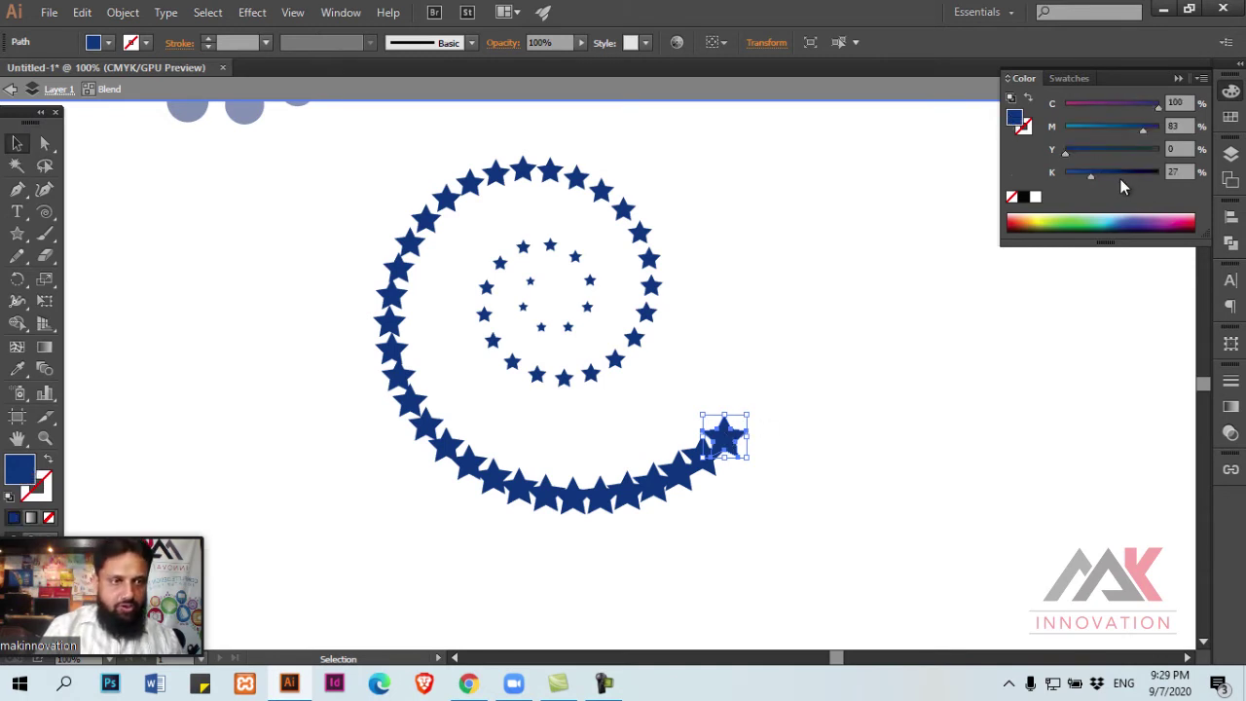
left_click_drag(1122, 175, 1125, 173)
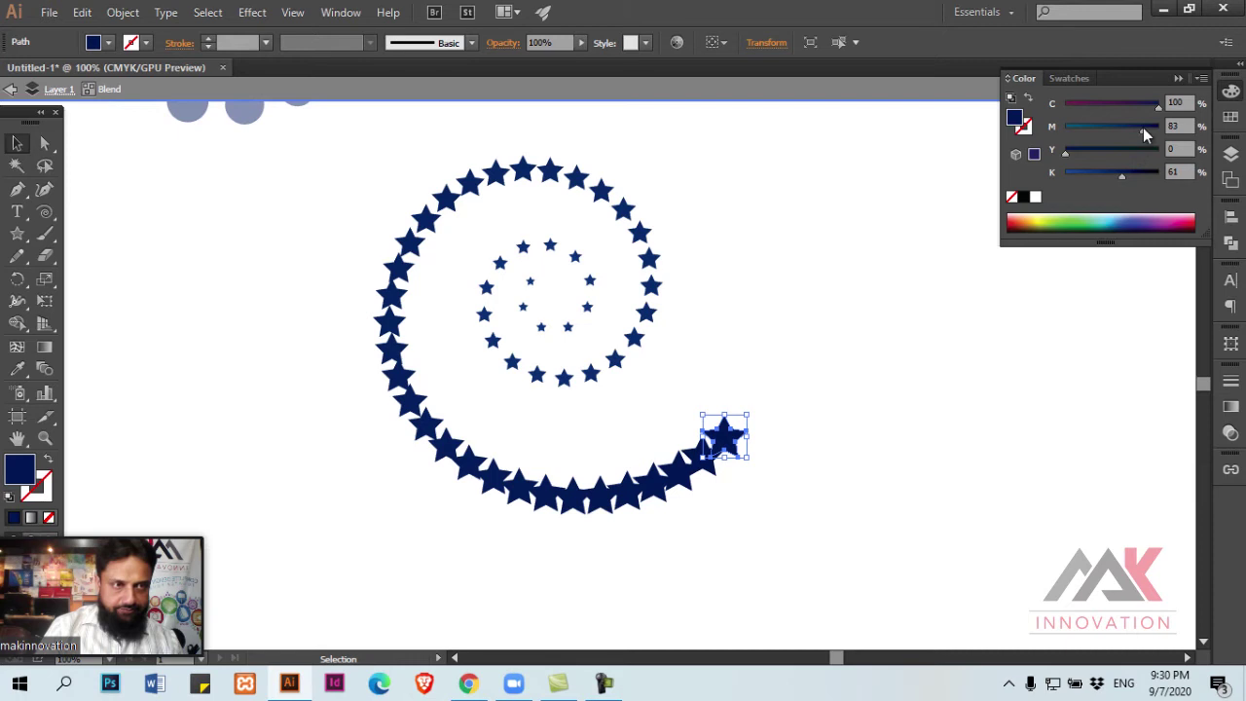
left_click(1063, 209)
left_click_drag(1126, 209, 1159, 212)
left_click_drag(1119, 175, 1125, 173)
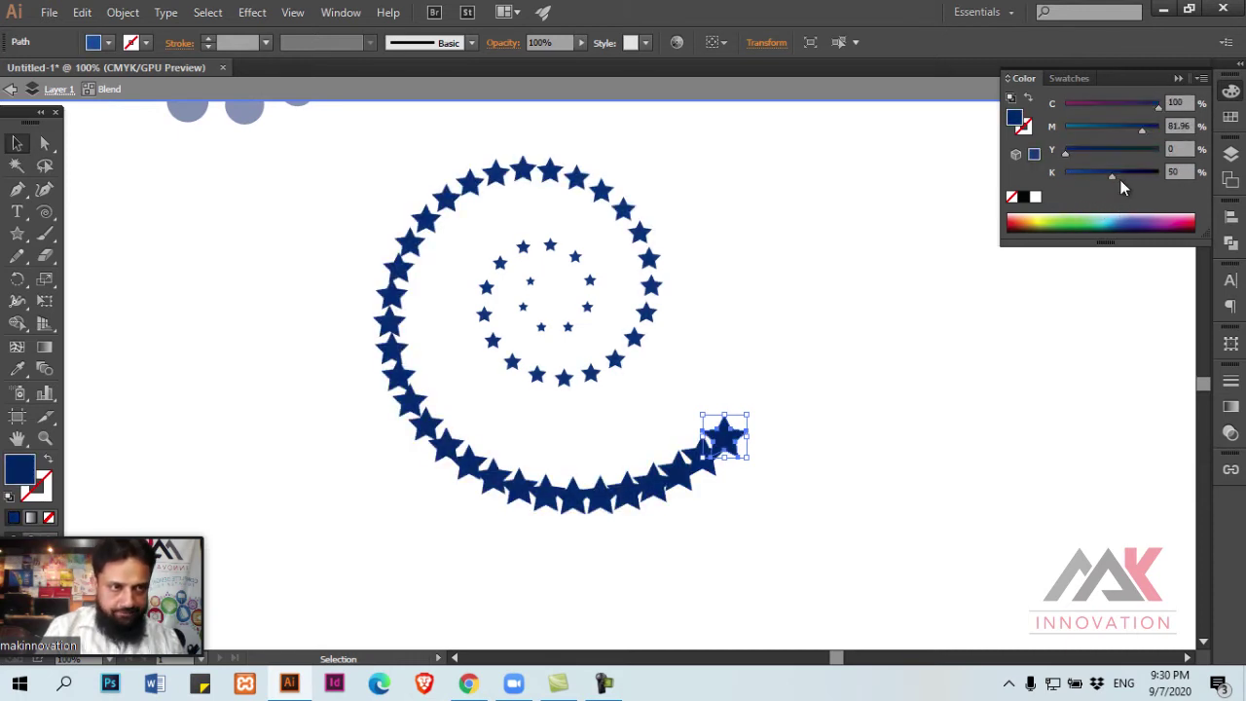
left_click(825, 340)
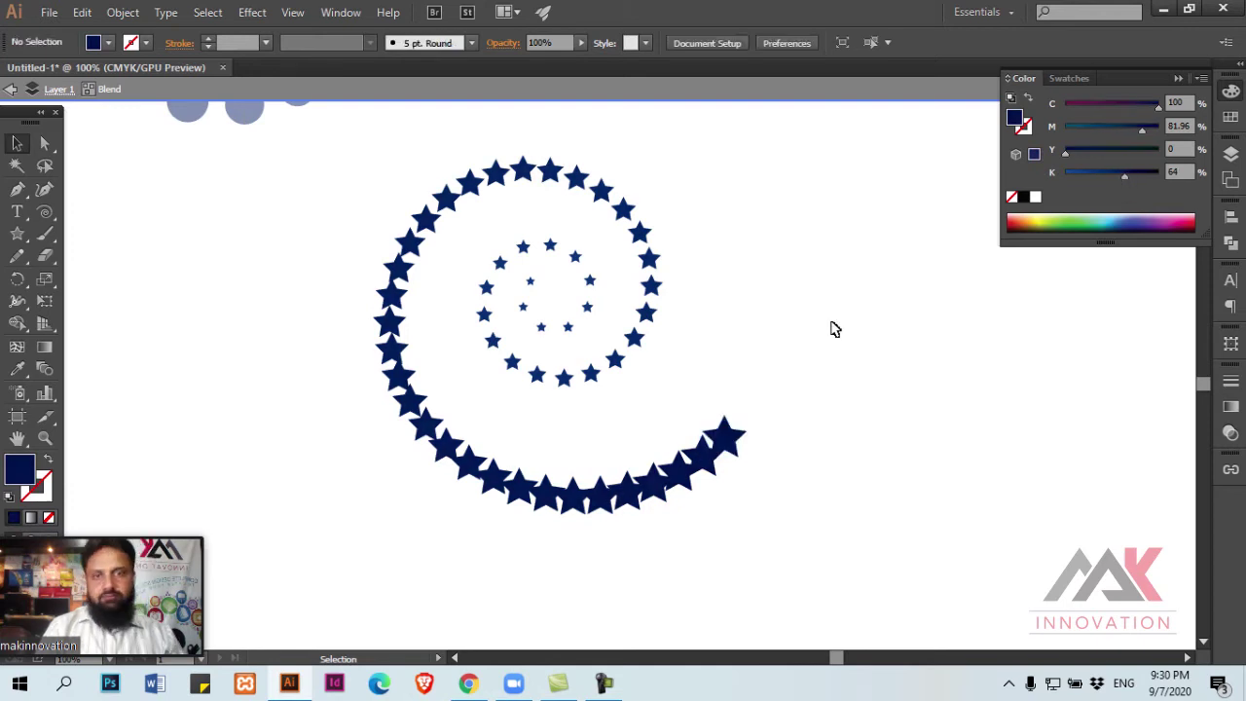
key("alt+space")
scroll(606, 390, "down", 1)
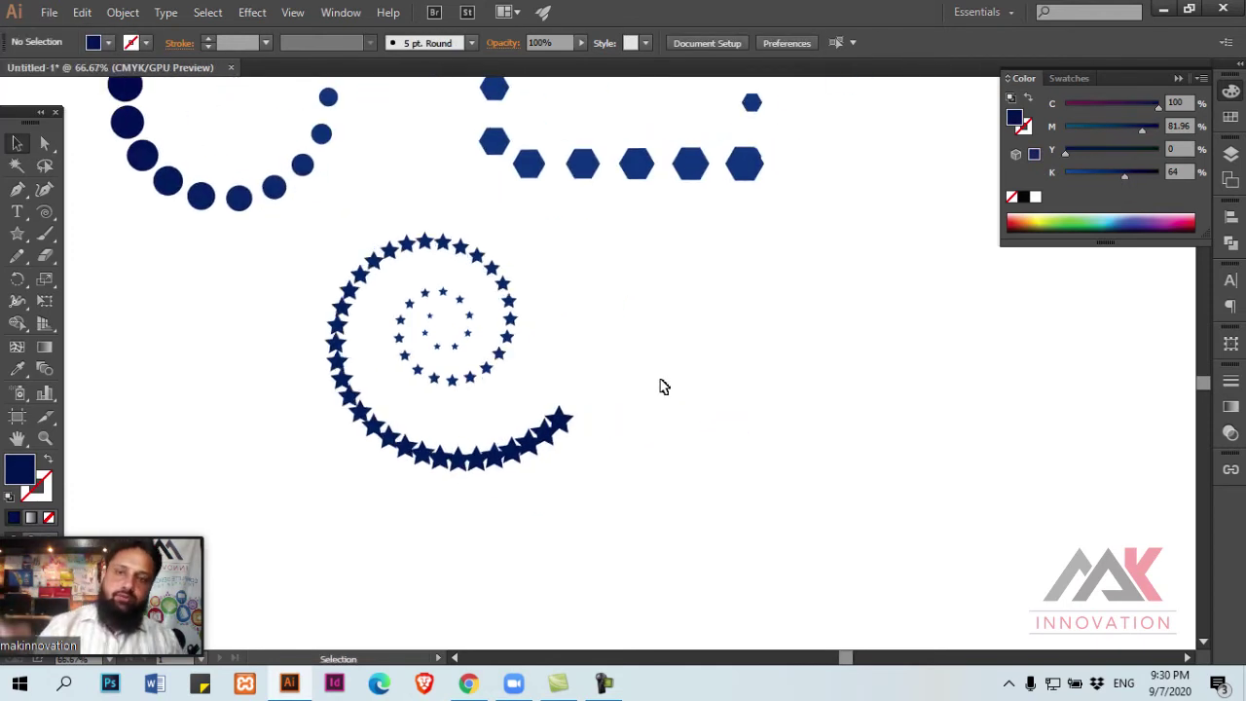
mouse_move(637, 364)
left_mouse_down()
mouse_move(478, 545)
mouse_move(659, 367)
mouse_move(573, 449)
left_mouse_up()
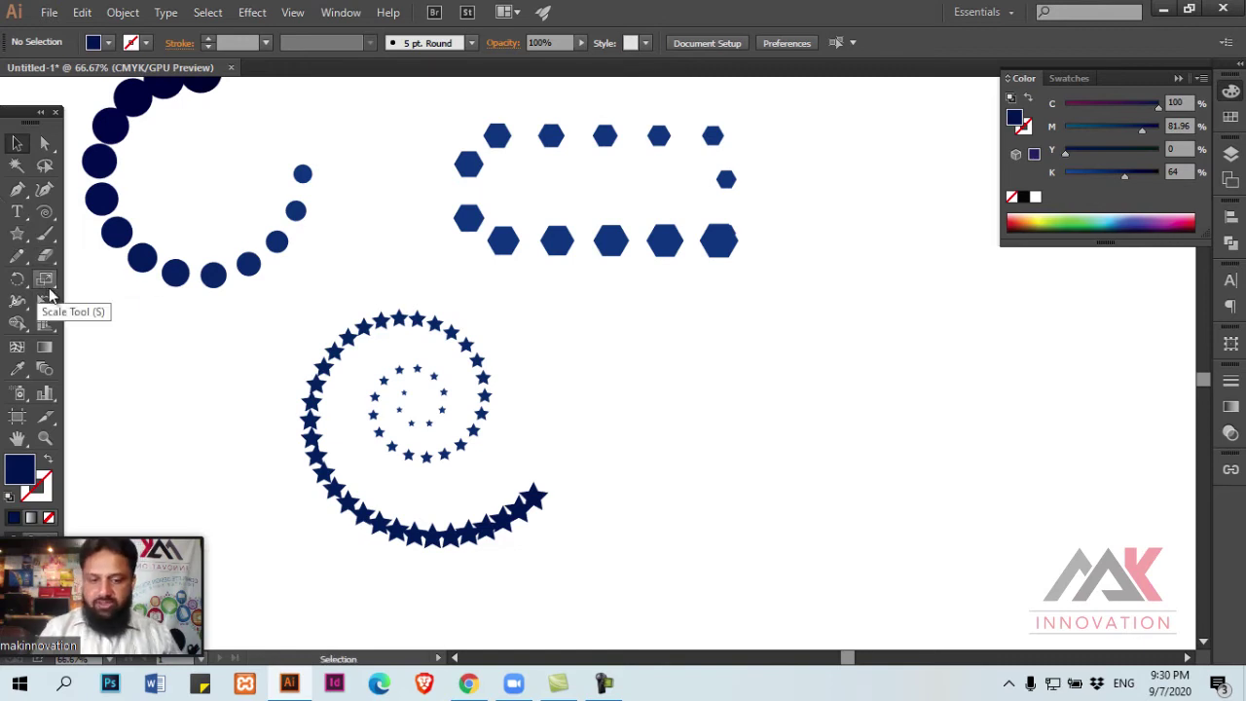
left_click(12, 257)
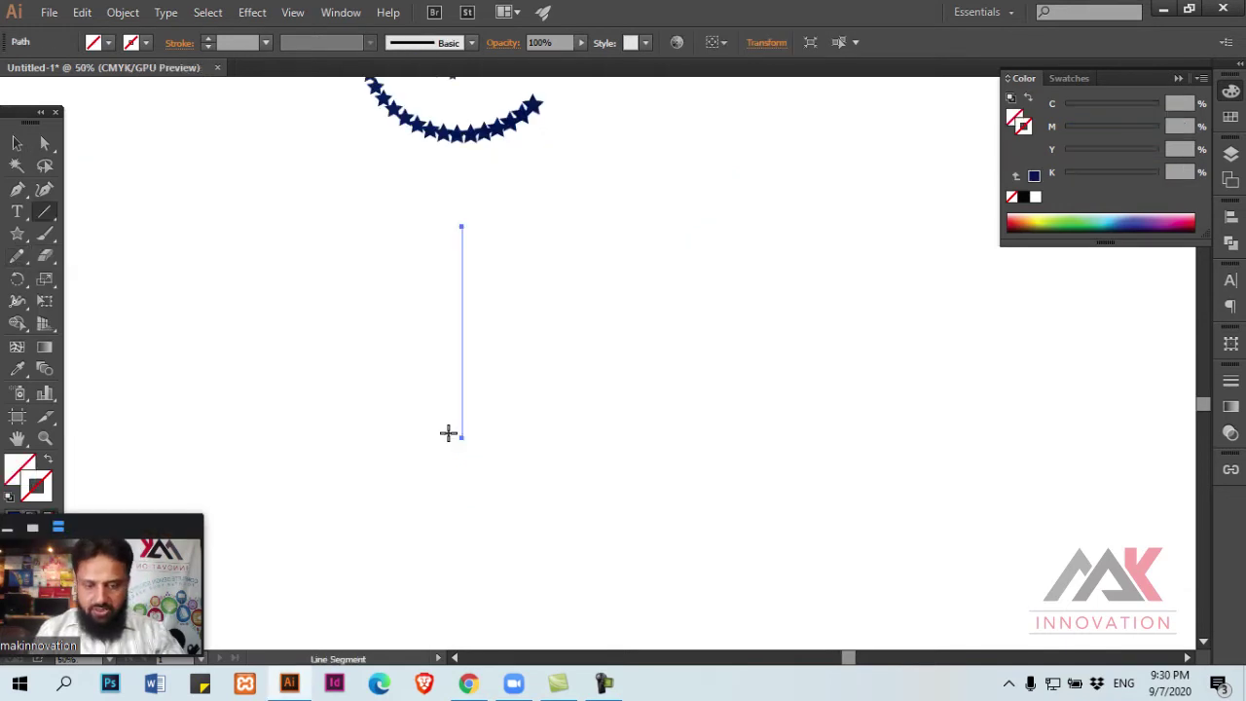
Step: Give the vertical line a navy stroke and copy it into five evenly spaced lines
key("comma")
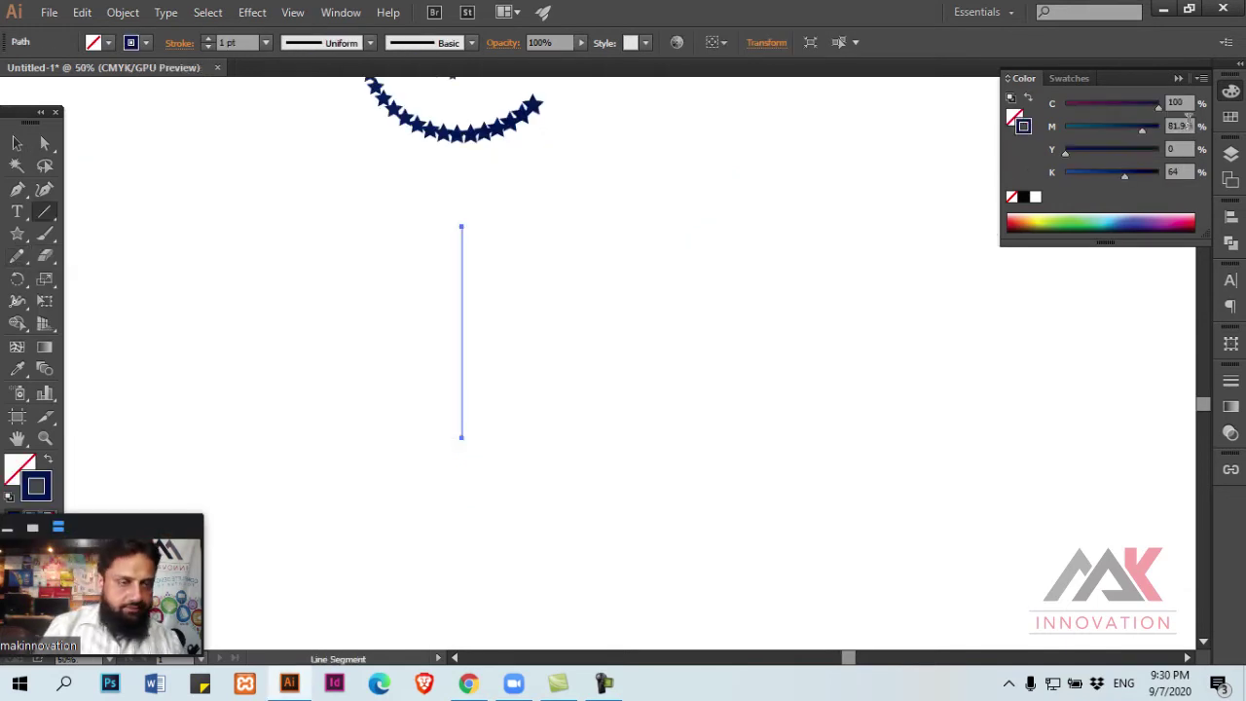
key("v")
left_click_drag(464, 283, 837, 283)
left_click_drag(350, 225, 968, 322)
left_click(970, 322)
left_click_drag(835, 295, 588, 295)
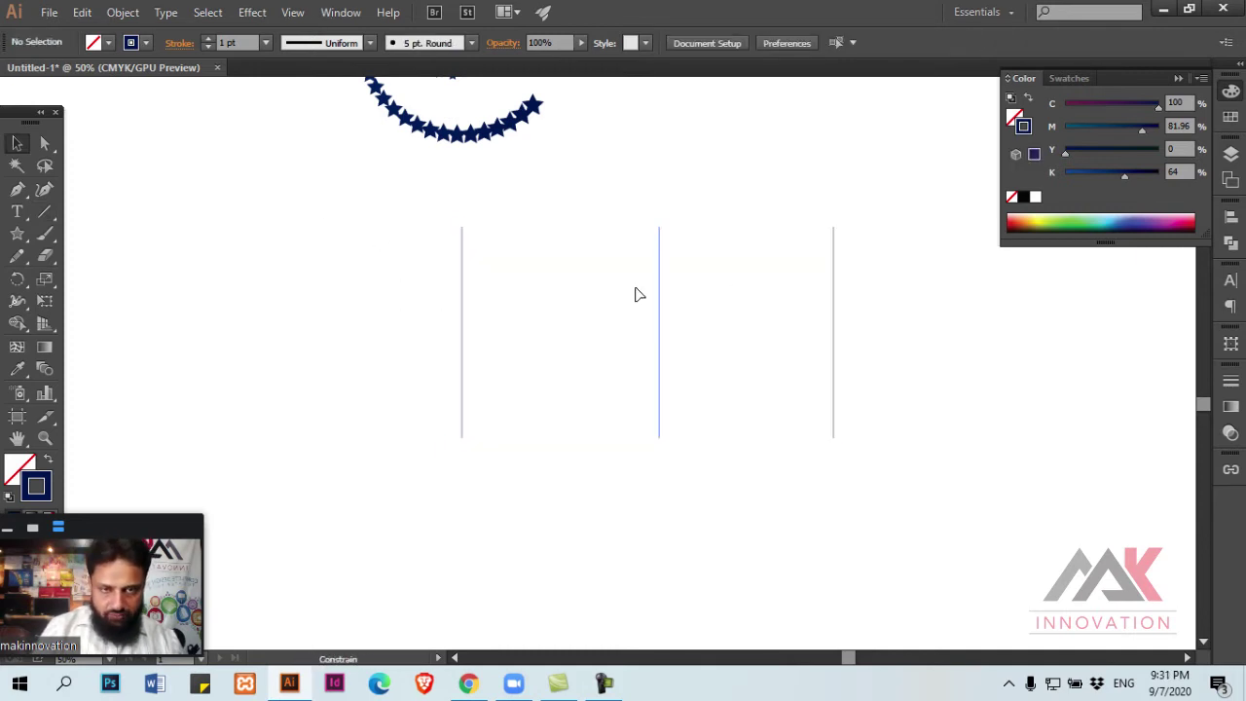
left_click_drag(695, 298, 689, 298)
key("ctrl+d")
key("ctrl+d")
Step: Select all five vertical lines and blend them with Ctrl+Alt+B
left_click(711, 356)
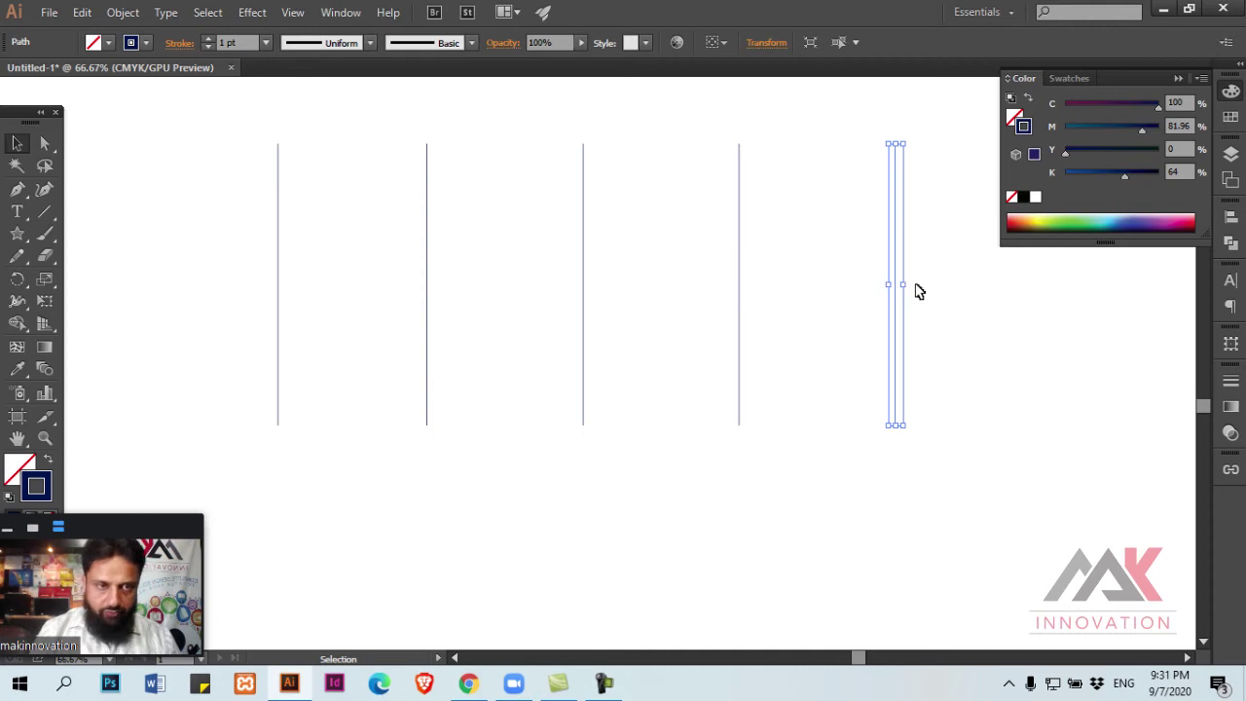
left_click_drag(951, 270, 193, 394)
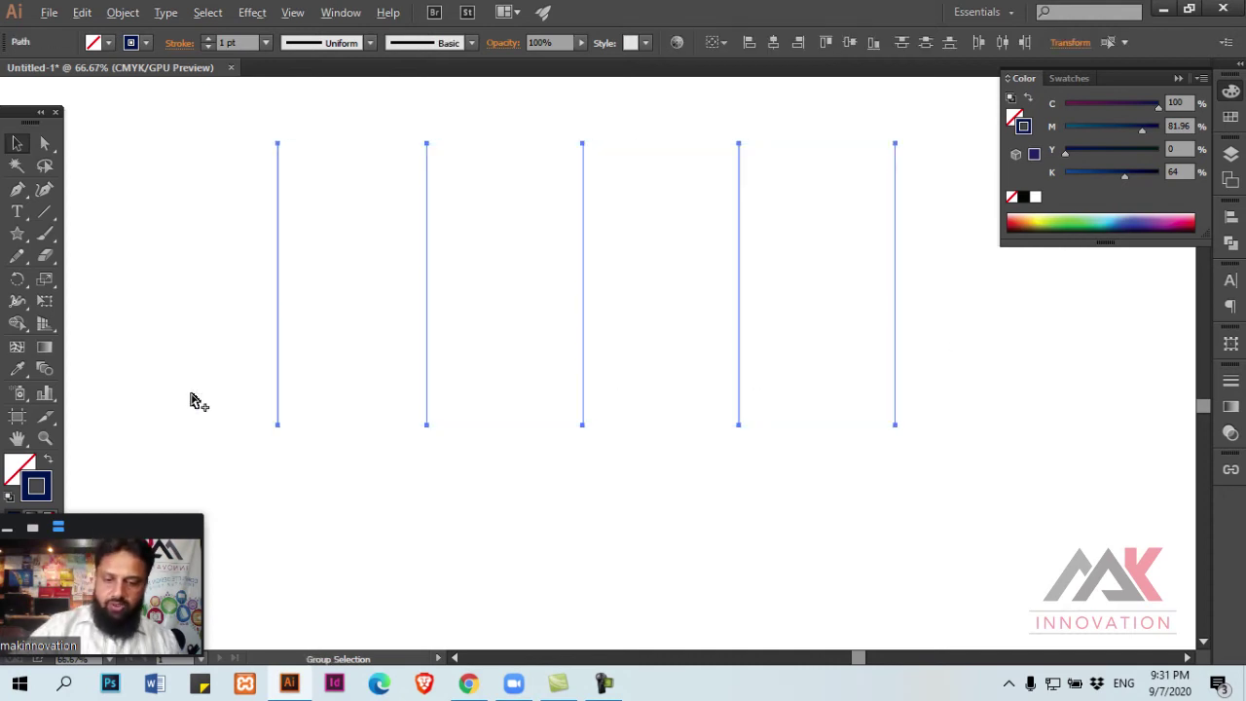
key("ctrl+alt+b")
Step: Raise the second line's top anchor and nudge the middle line's top anchor down
left_click(503, 483)
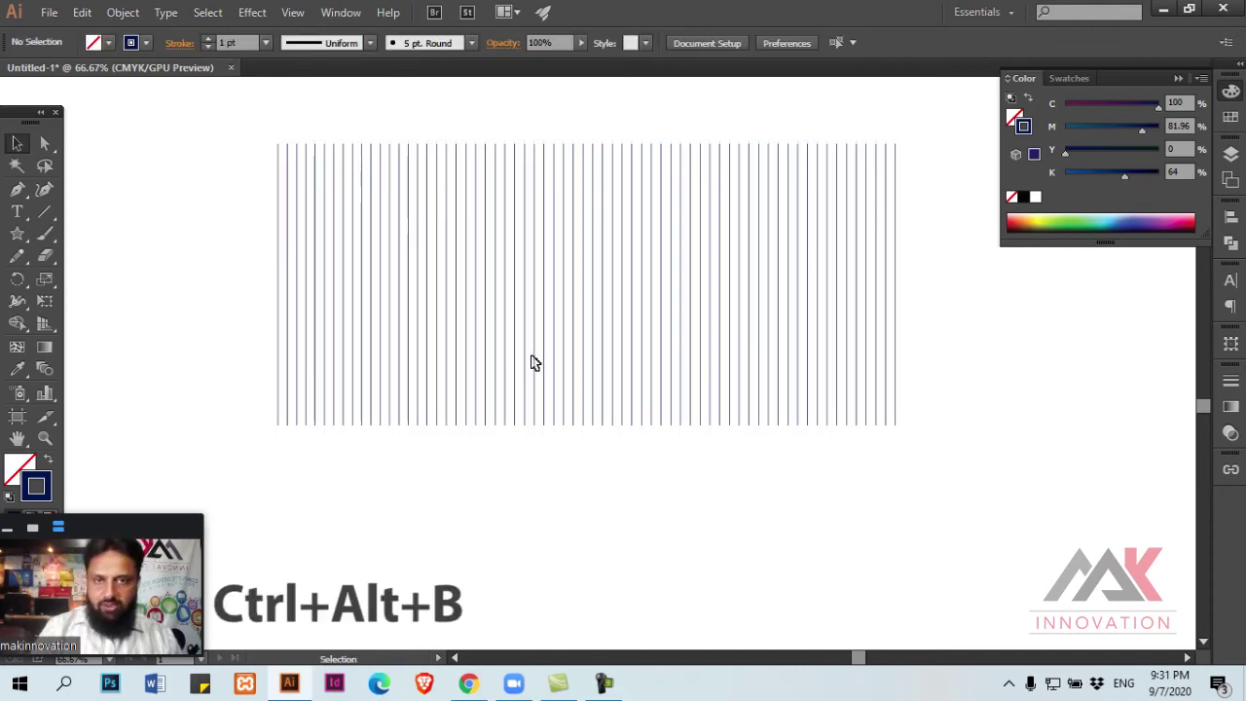
key("a")
left_click_drag(399, 105, 454, 187)
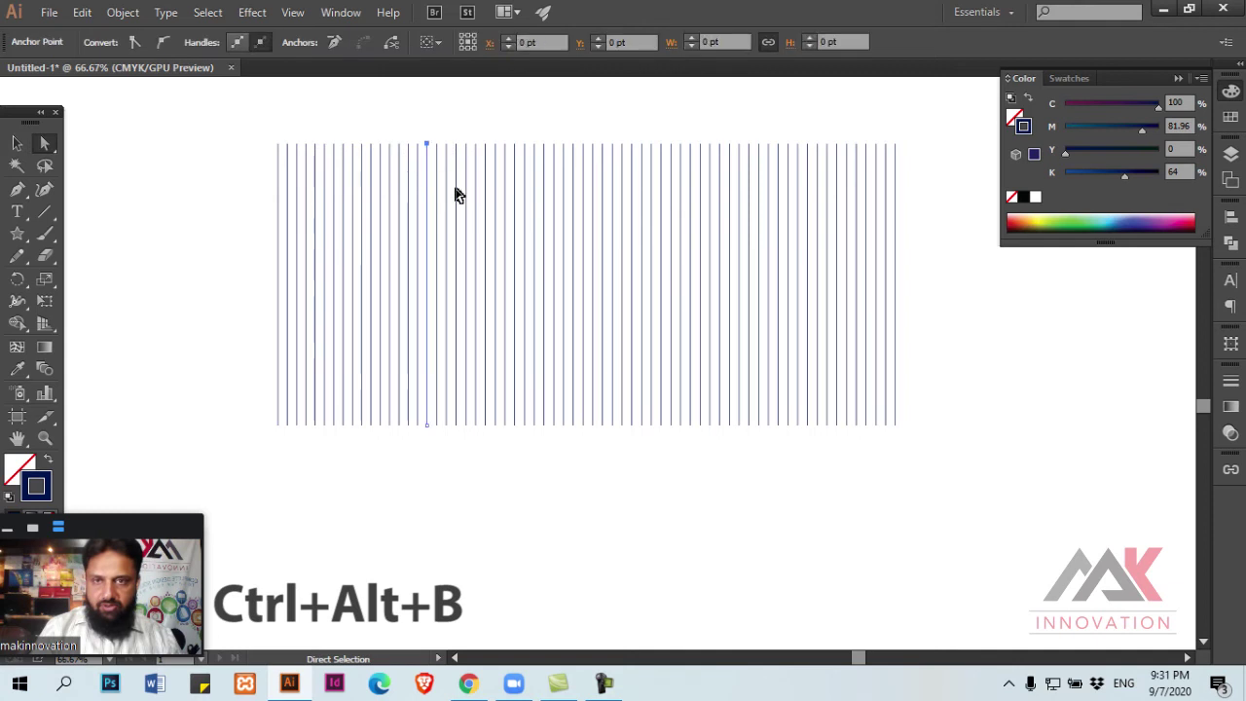
left_click(484, 117)
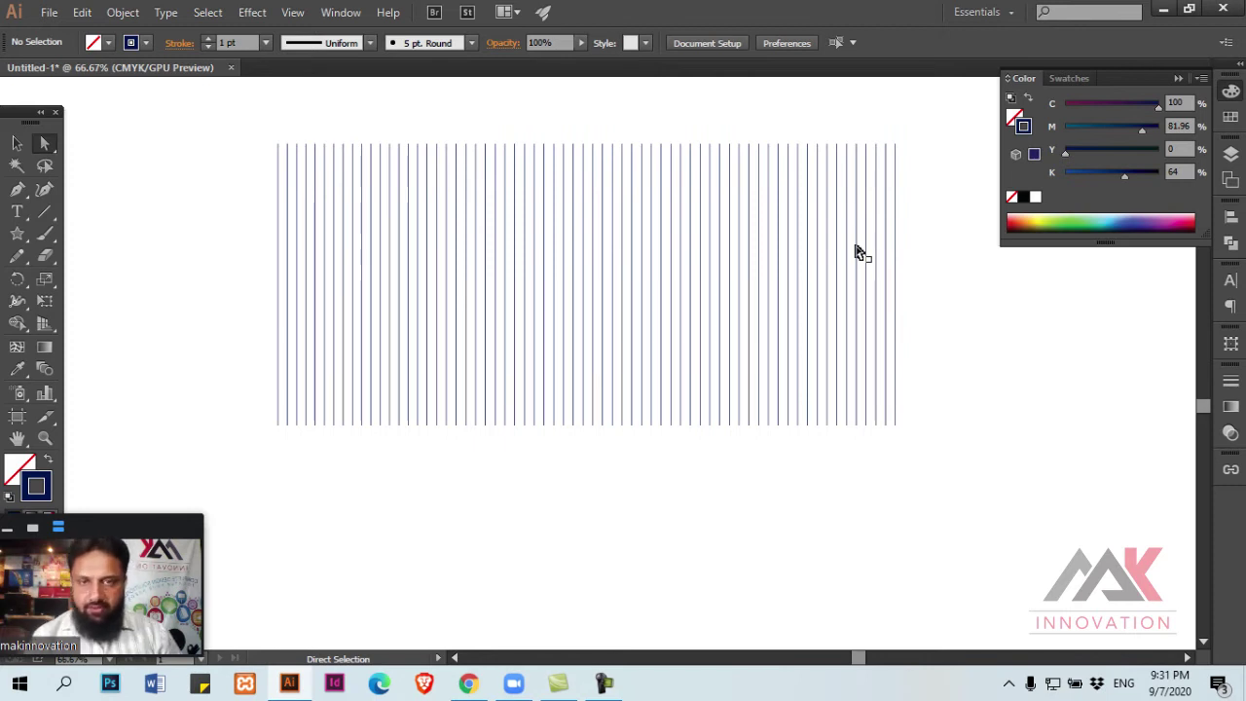
left_click_drag(431, 181, 389, 89)
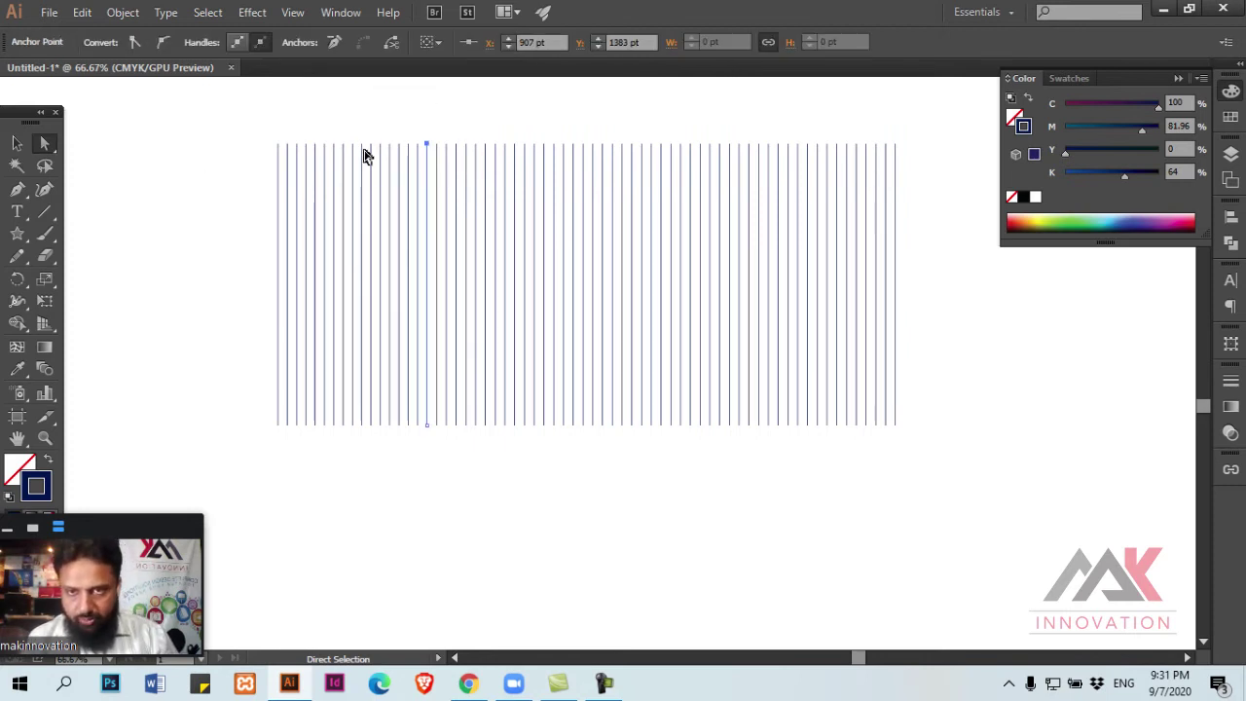
key("shift+Up")
key("shift+Up")
key("shift+Up")
key("shift+Up")
key("shift+Up")
left_click(582, 144)
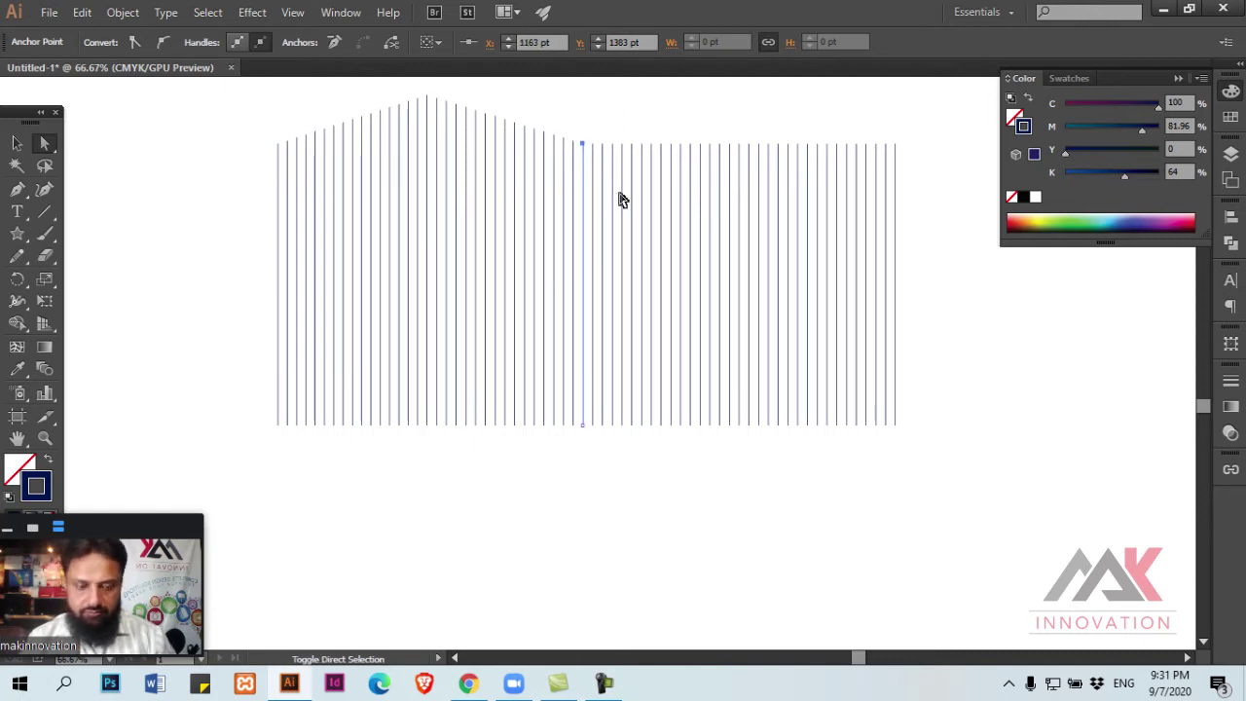
key("shift+Down")
Step: Raise the fourth line's top into a second peak and adjust the key lines' bottom anchors
left_click(737, 144)
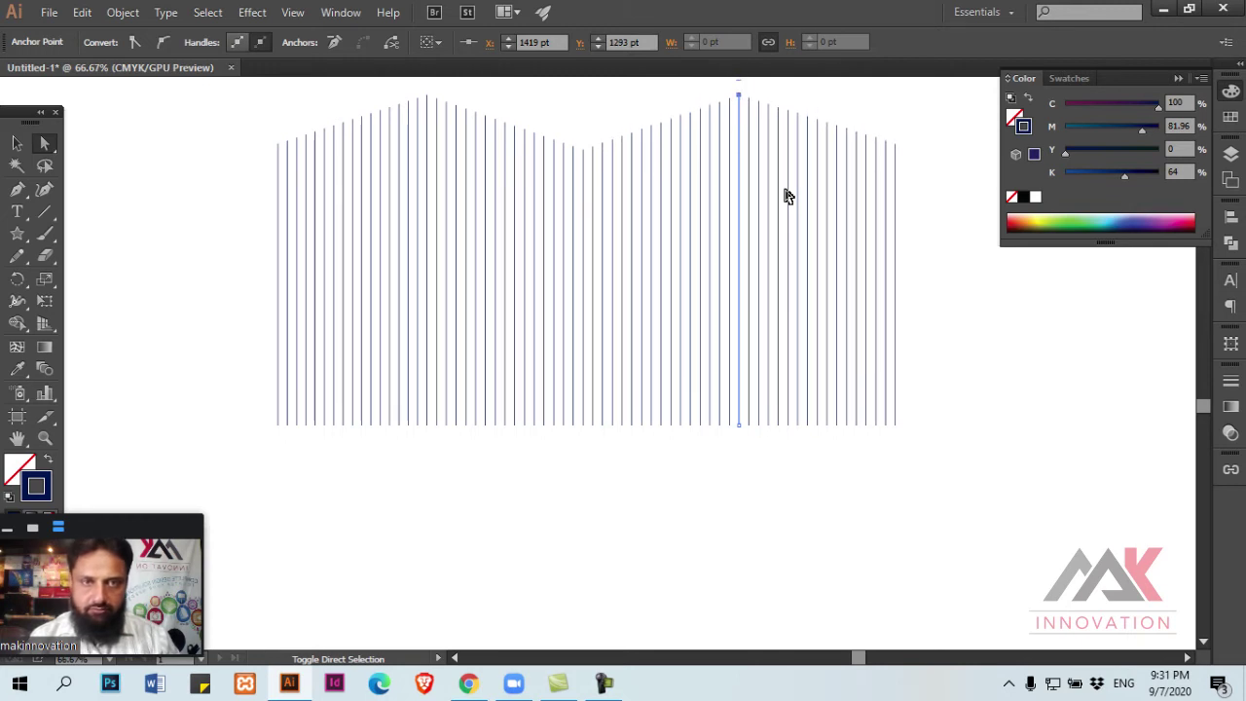
left_click(928, 153)
left_click_drag(884, 111, 937, 173)
left_click_drag(859, 467, 707, 371)
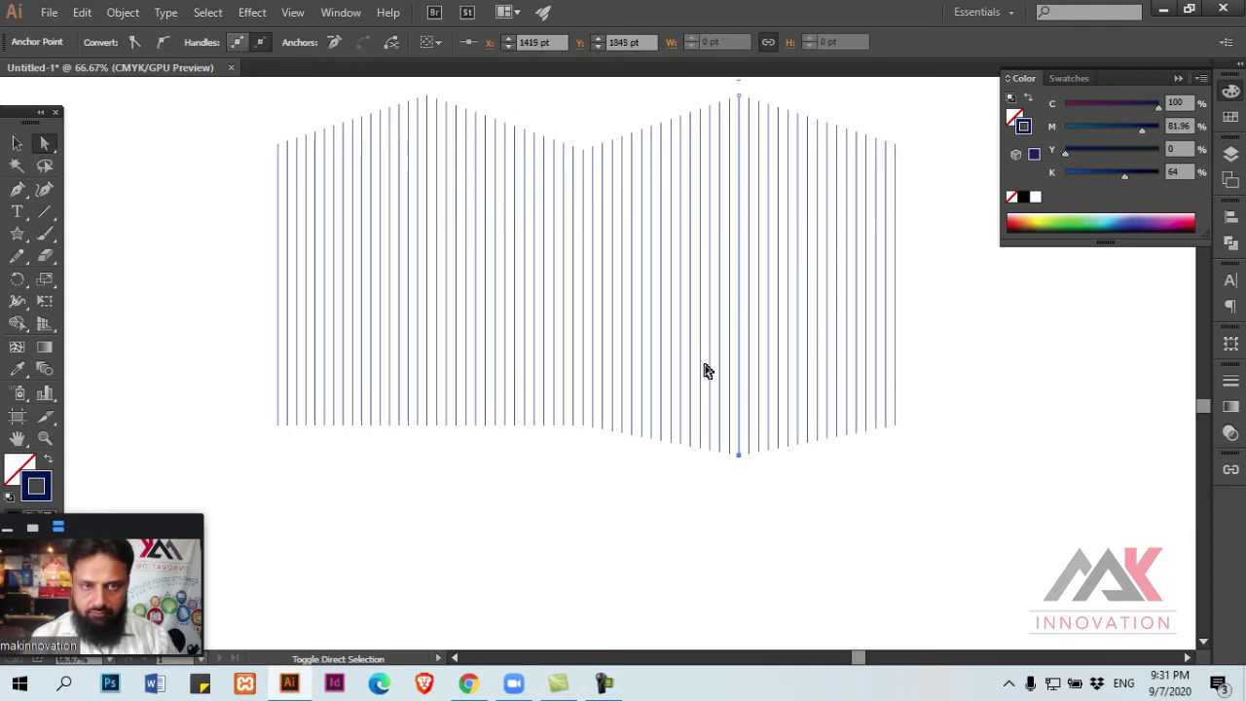
left_click_drag(353, 489, 424, 400)
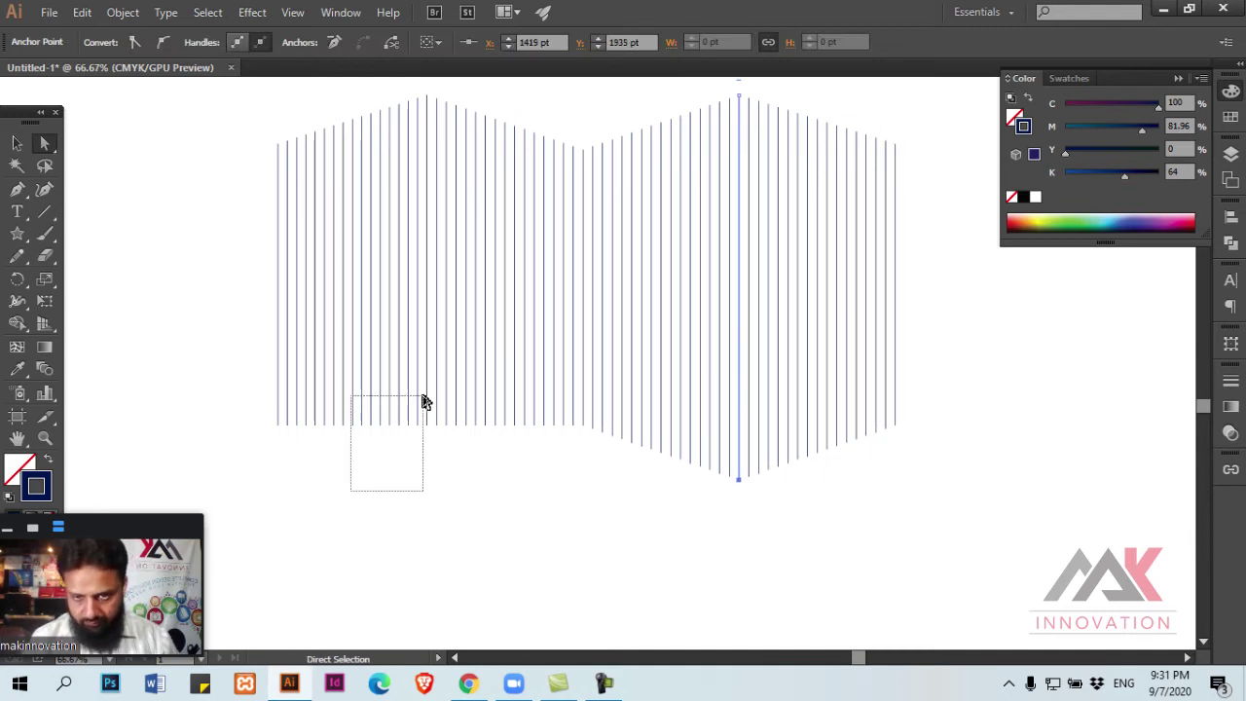
left_click_drag(490, 474, 343, 357)
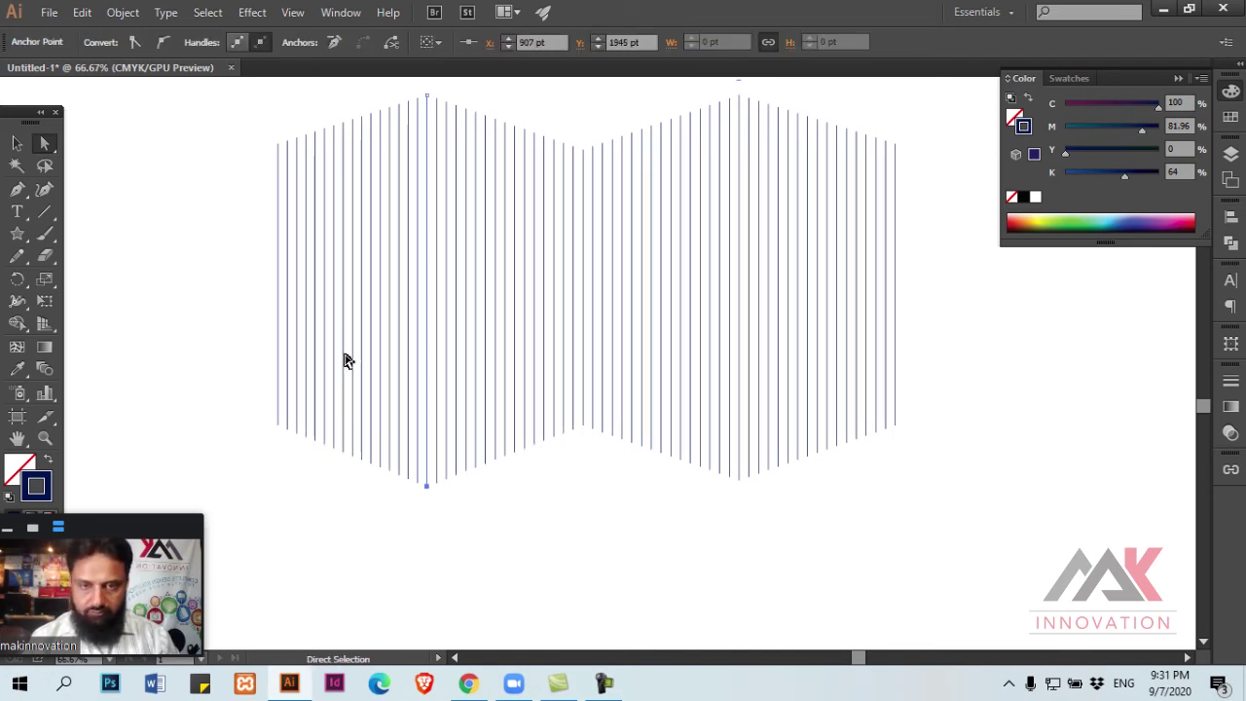
left_click(346, 360)
key("ctrl+minus")
left_click_drag(514, 436, 517, 445)
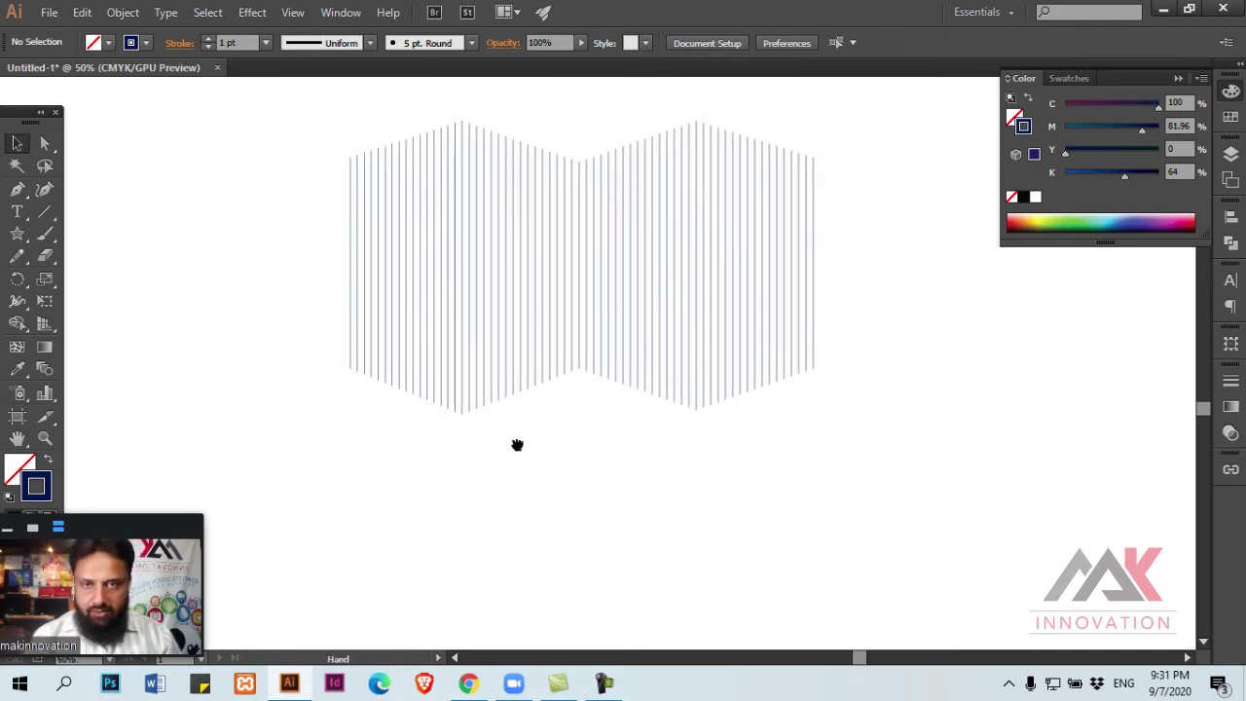
Step: Drag the top anchors of the blend's lines to bend the blend into a tilted fan
key("a")
mouse_move(325, 122)
left_mouse_down()
mouse_move(361, 186)
mouse_move(572, 201)
mouse_move(783, 286)
mouse_move(816, 487)
left_mouse_up()
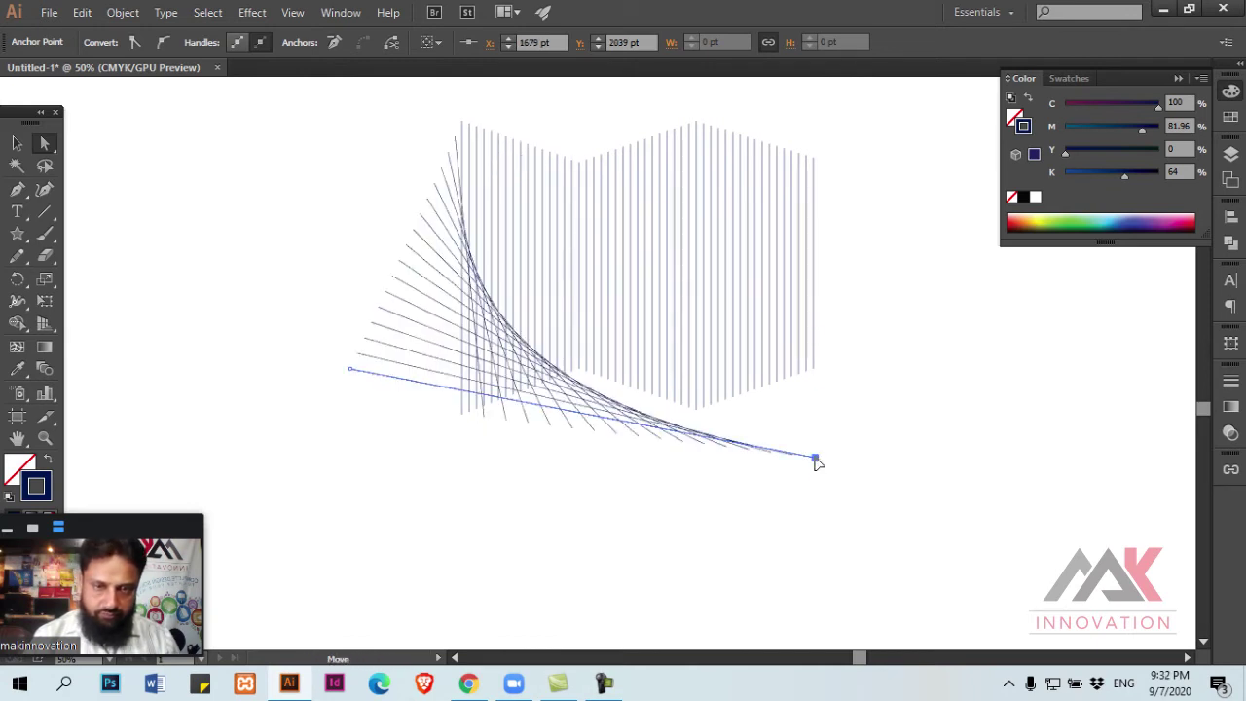
left_click_drag(823, 121, 737, 217)
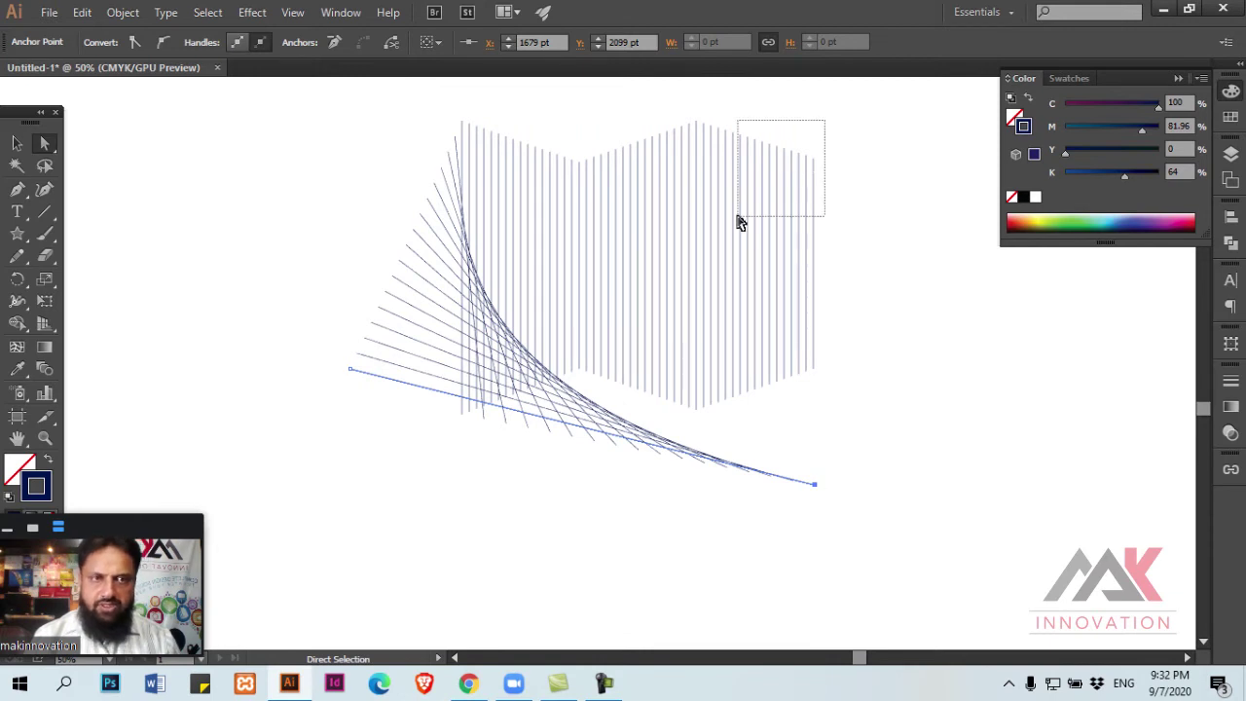
mouse_move(811, 164)
left_mouse_down()
mouse_move(1028, 402)
mouse_move(974, 232)
mouse_move(921, 145)
mouse_move(1006, 356)
left_mouse_up()
left_click_drag(645, 117, 730, 169)
mouse_move(697, 123)
left_mouse_down()
mouse_move(856, 141)
mouse_move(775, 103)
mouse_move(837, 101)
left_mouse_up()
mouse_move(565, 107)
left_mouse_down()
mouse_move(609, 181)
mouse_move(608, 97)
mouse_move(626, 267)
mouse_move(657, 333)
mouse_move(575, 185)
mouse_move(849, 421)
mouse_move(935, 474)
mouse_move(1080, 531)
left_mouse_up()
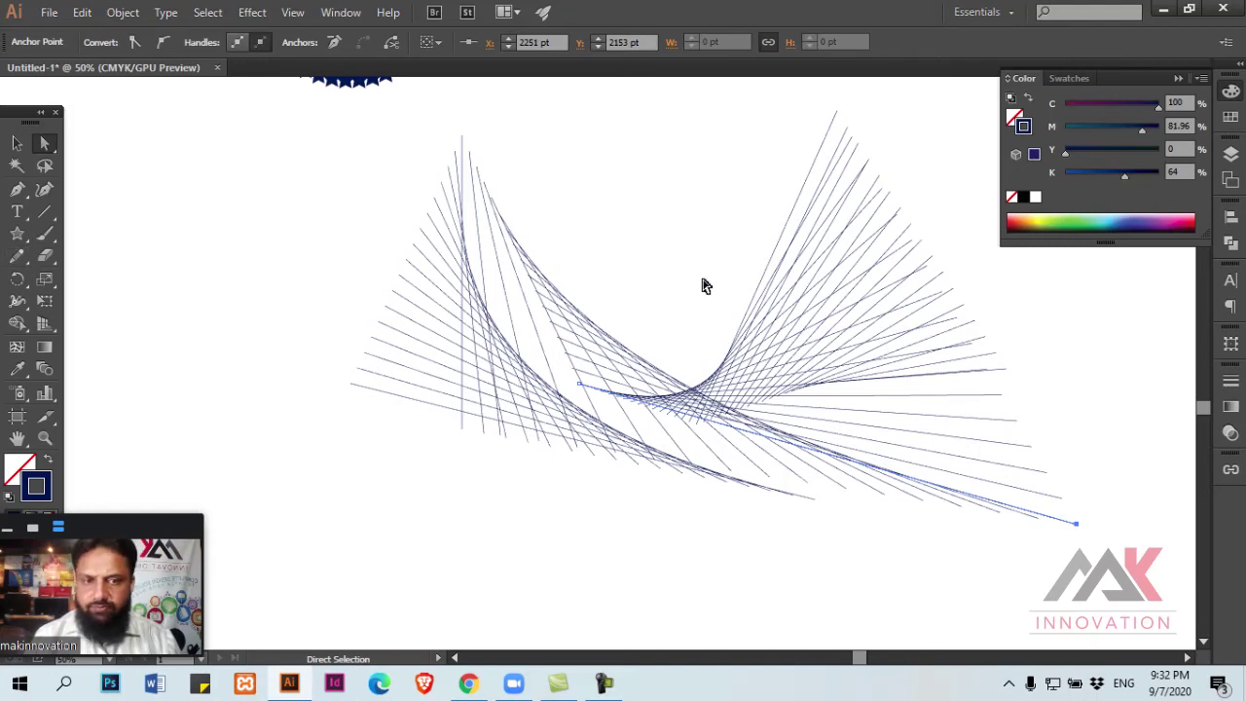
Step: Move more line ends to extend a second fan, then deselect to view the twisted blend
key("ctrl+minus")
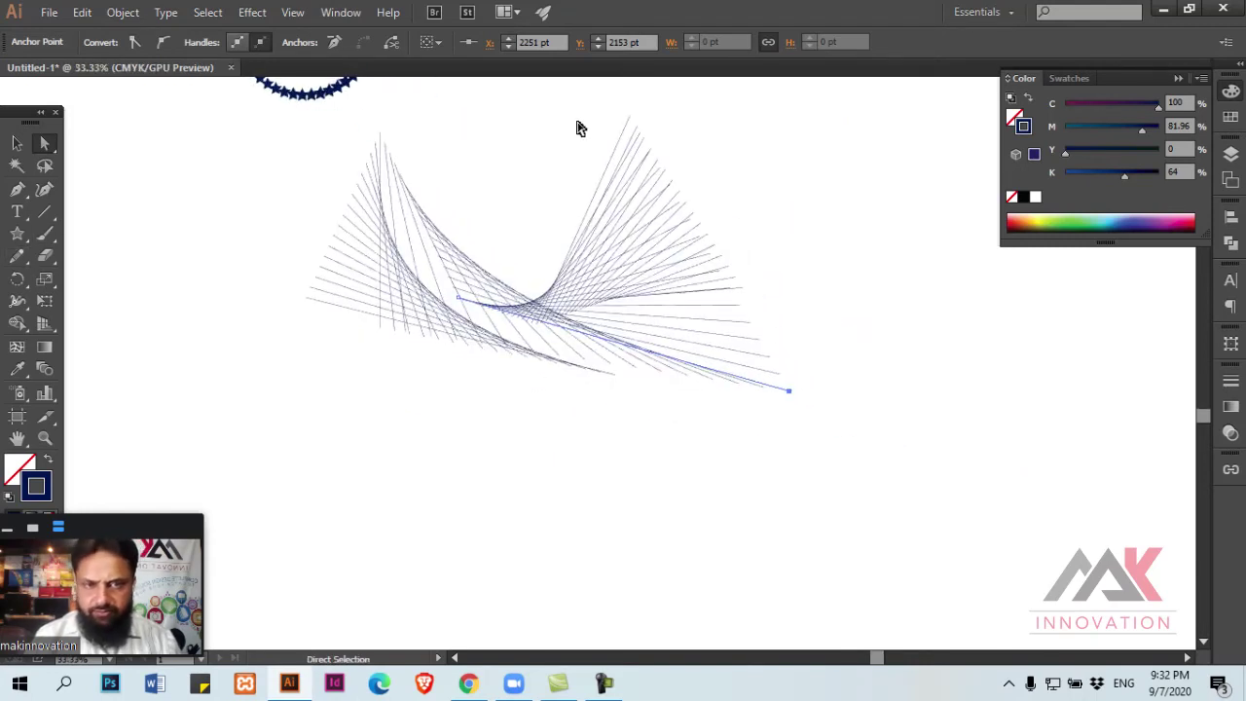
left_click(613, 149)
mouse_move(630, 118)
left_mouse_down()
mouse_move(515, 98)
mouse_move(377, 104)
mouse_move(636, 133)
mouse_move(751, 103)
left_mouse_up()
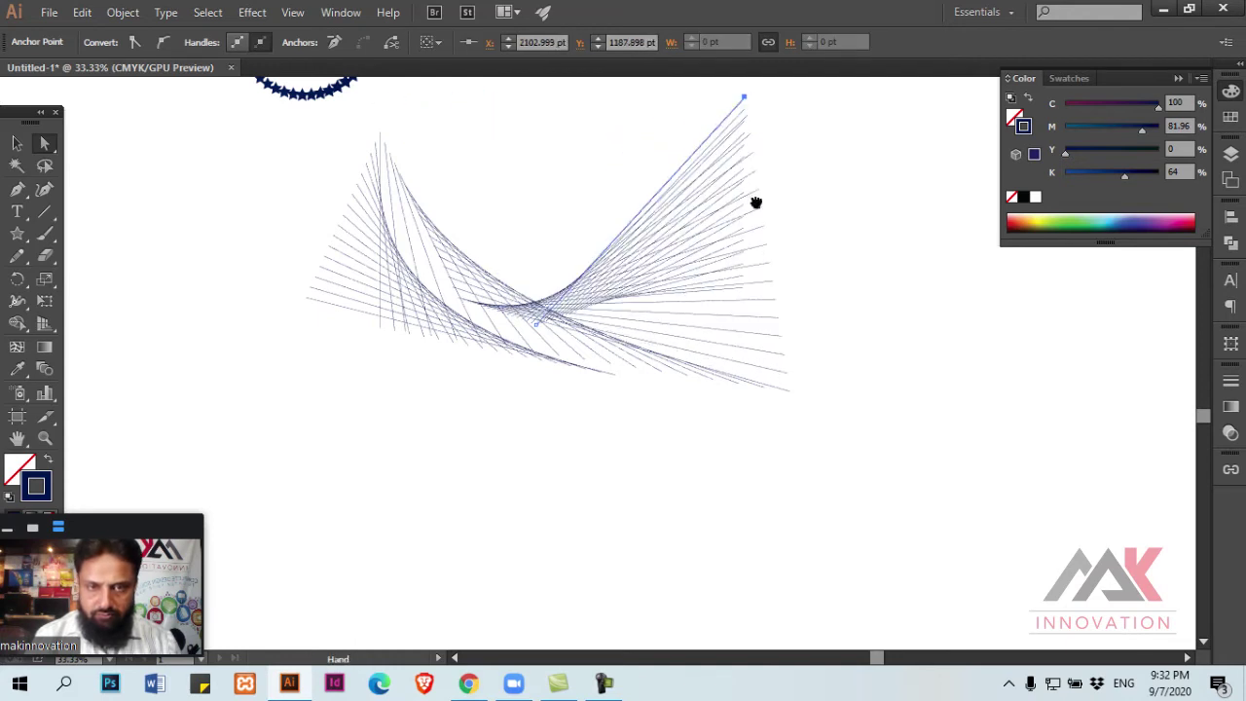
scroll(779, 195, "up", 2)
scroll(779, 195, "left", 2)
mouse_move(797, 168)
left_mouse_down()
mouse_move(862, 311)
mouse_move(793, 351)
mouse_move(1032, 491)
mouse_move(963, 551)
mouse_move(875, 525)
left_mouse_up()
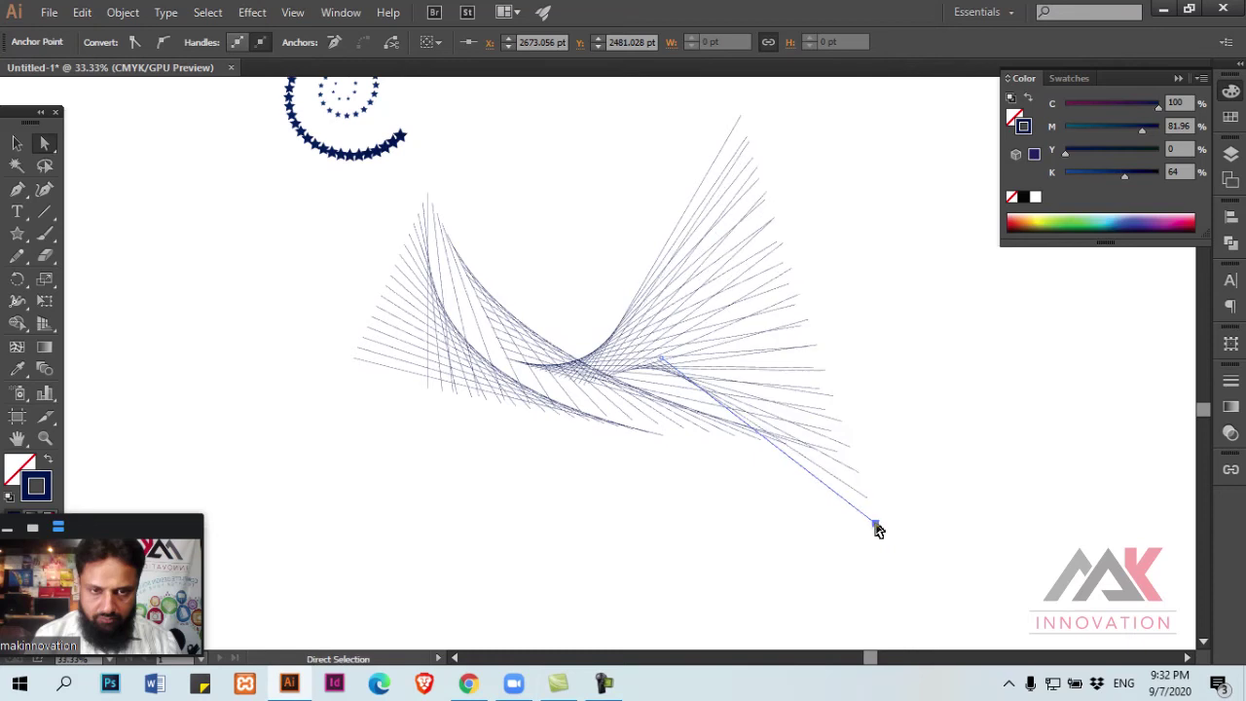
left_click(955, 486)
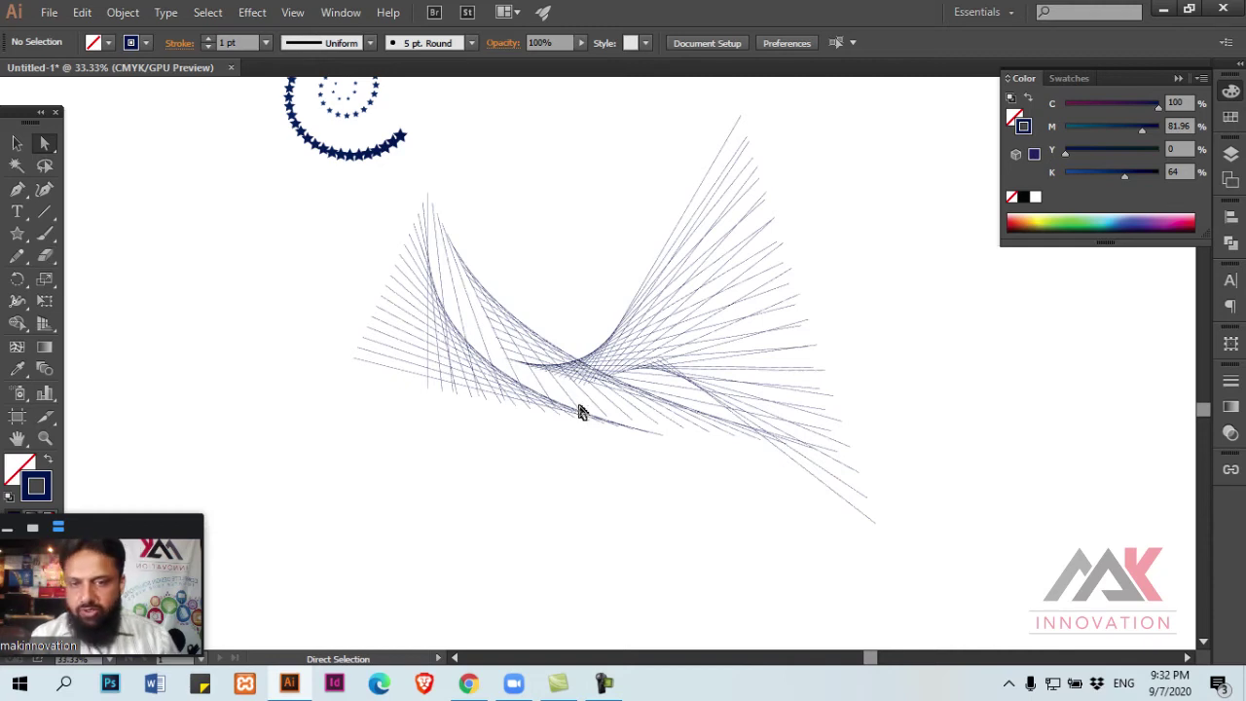
Step: Draw a tall narrow ellipse below the line blend with the Ellipse tool
left_click_drag(652, 500, 656, 376)
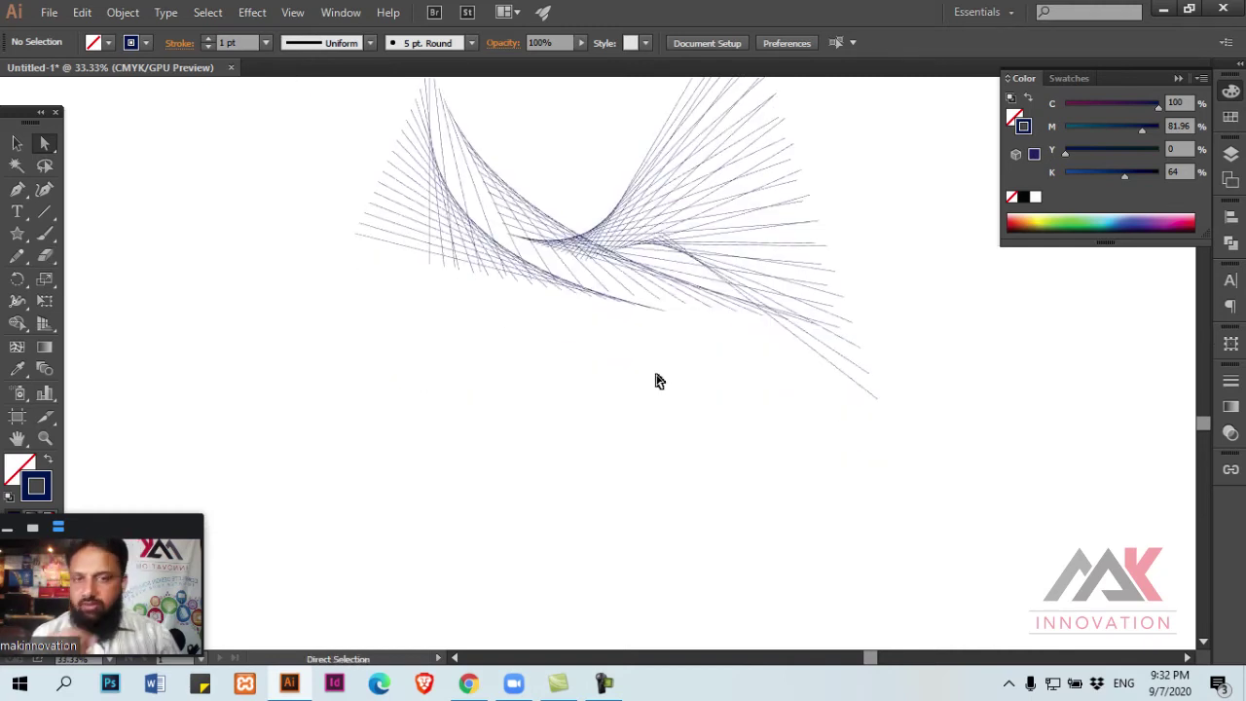
mouse_move(631, 391)
left_mouse_down()
mouse_move(575, 503)
mouse_move(641, 403)
left_mouse_up()
mouse_move(672, 333)
left_mouse_down()
mouse_move(545, 487)
mouse_move(740, 286)
left_mouse_up()
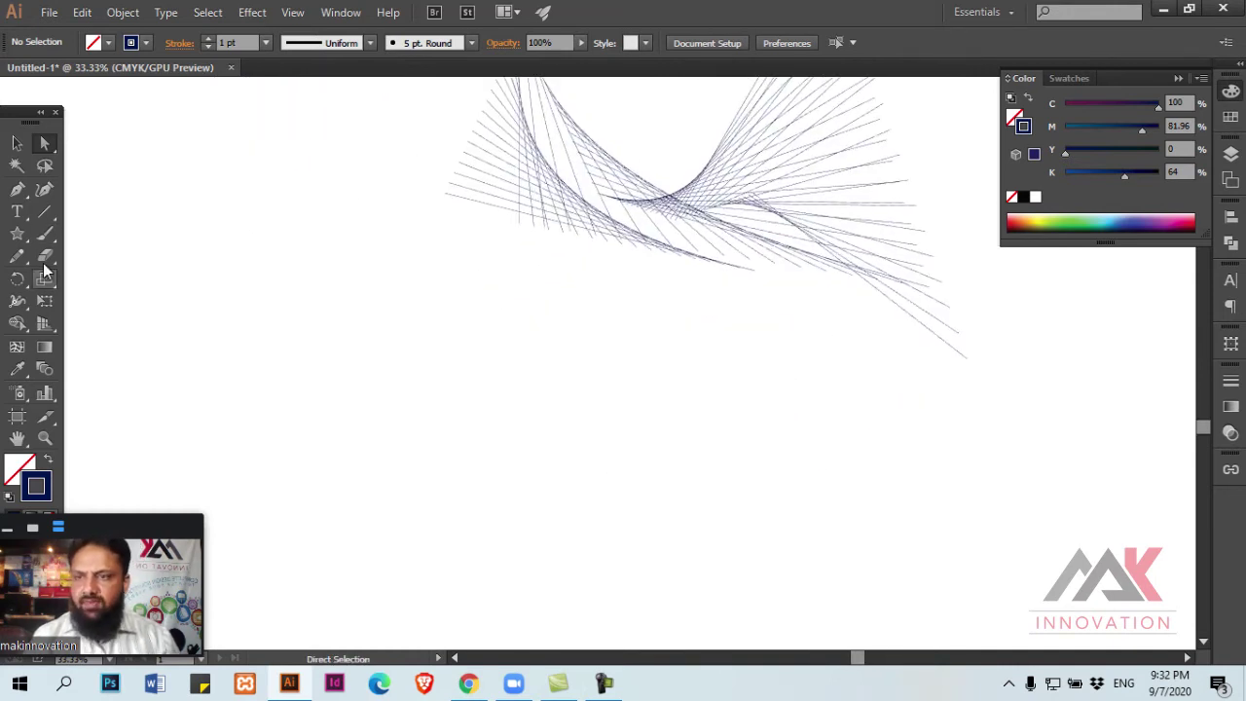
left_click(19, 236)
left_click_drag(21, 240, 142, 274)
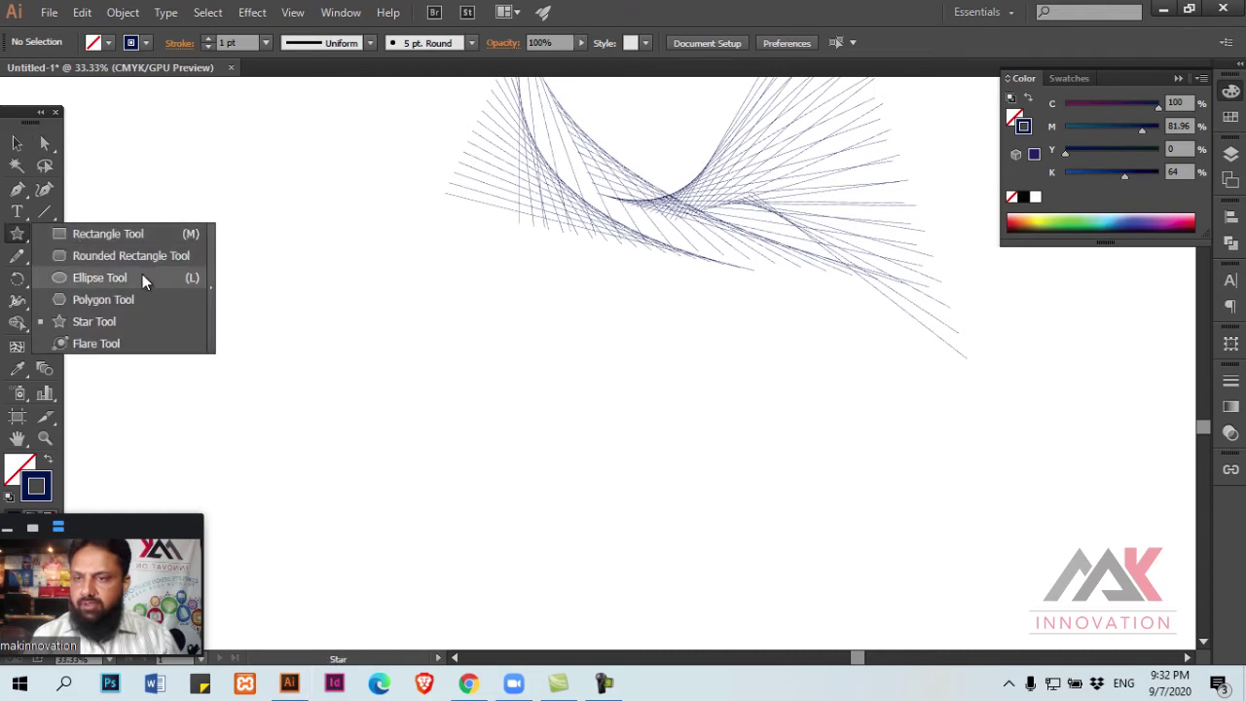
left_click_drag(547, 374, 356, 223)
mouse_move(364, 175)
left_mouse_down()
mouse_move(481, 253)
mouse_move(499, 329)
left_mouse_up()
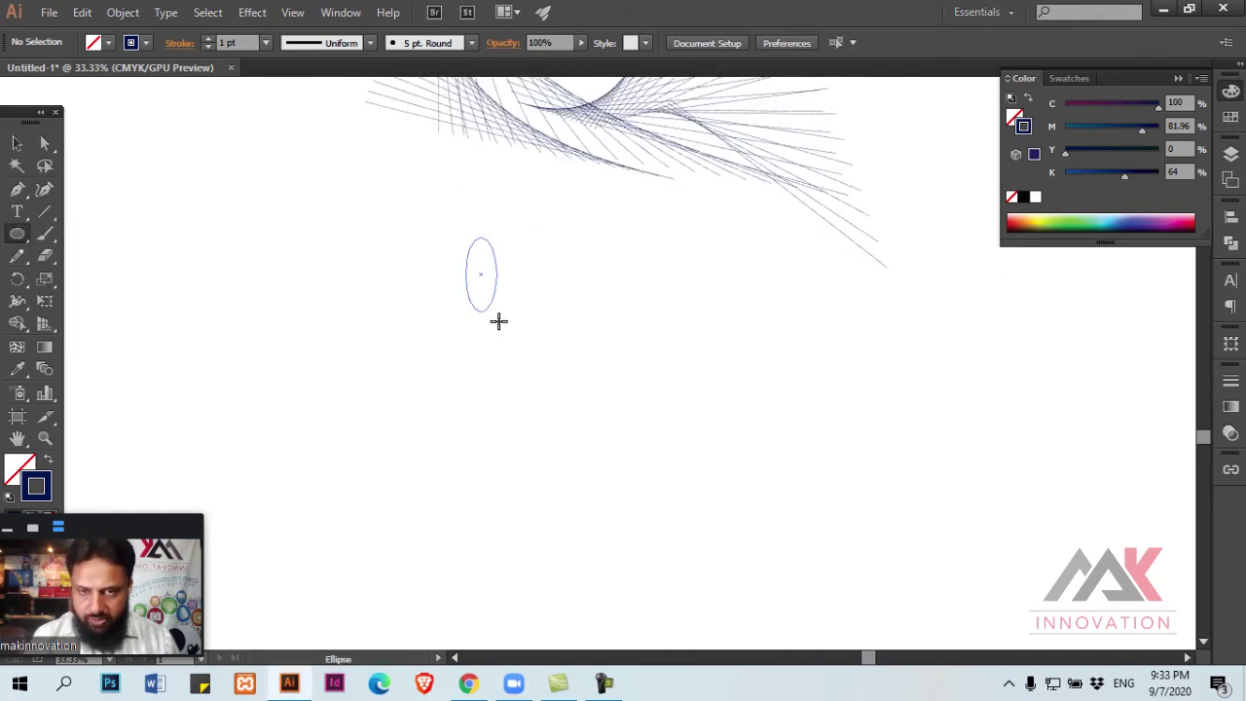
Step: Place a copy of the ellipse directly beneath the original
key("v")
mouse_move(495, 271)
left_mouse_down()
mouse_move(572, 219)
mouse_move(584, 448)
left_mouse_up()
left_click_drag(626, 220, 436, 441)
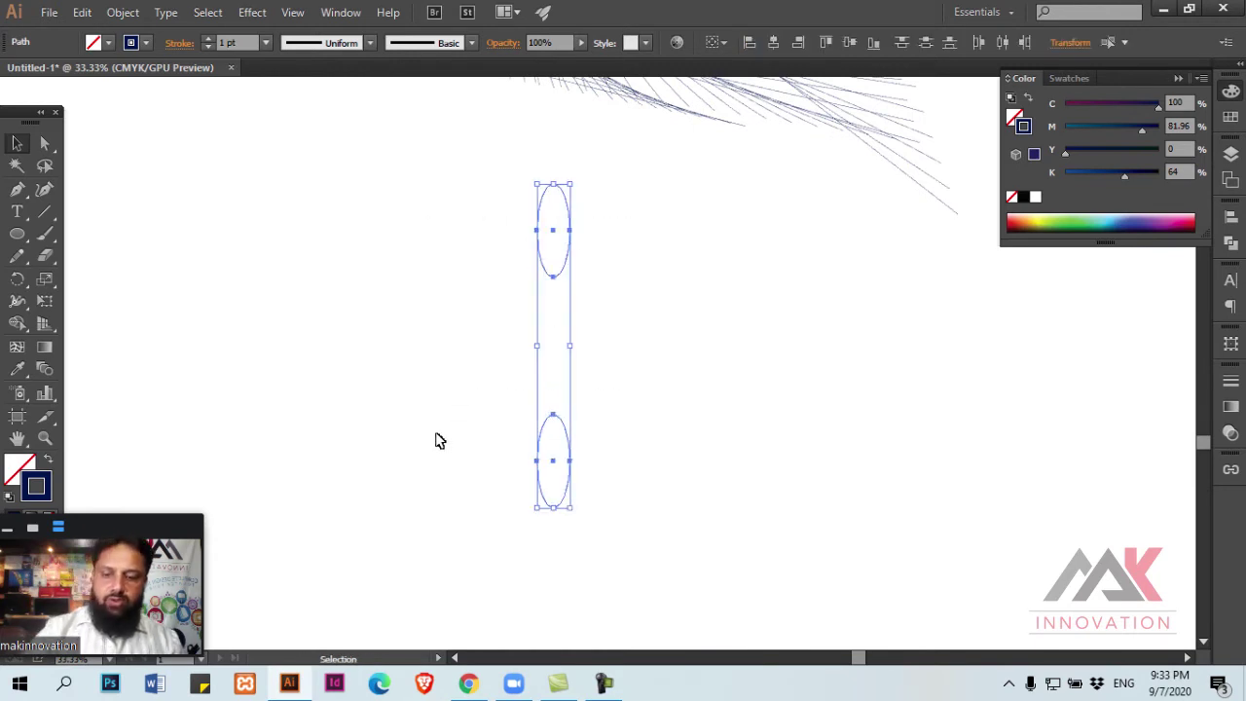
Step: Make a 25° rotated copy of the ellipse pair around their shared midpoint, previewing first
key("r")
left_click(436, 433, "alt")
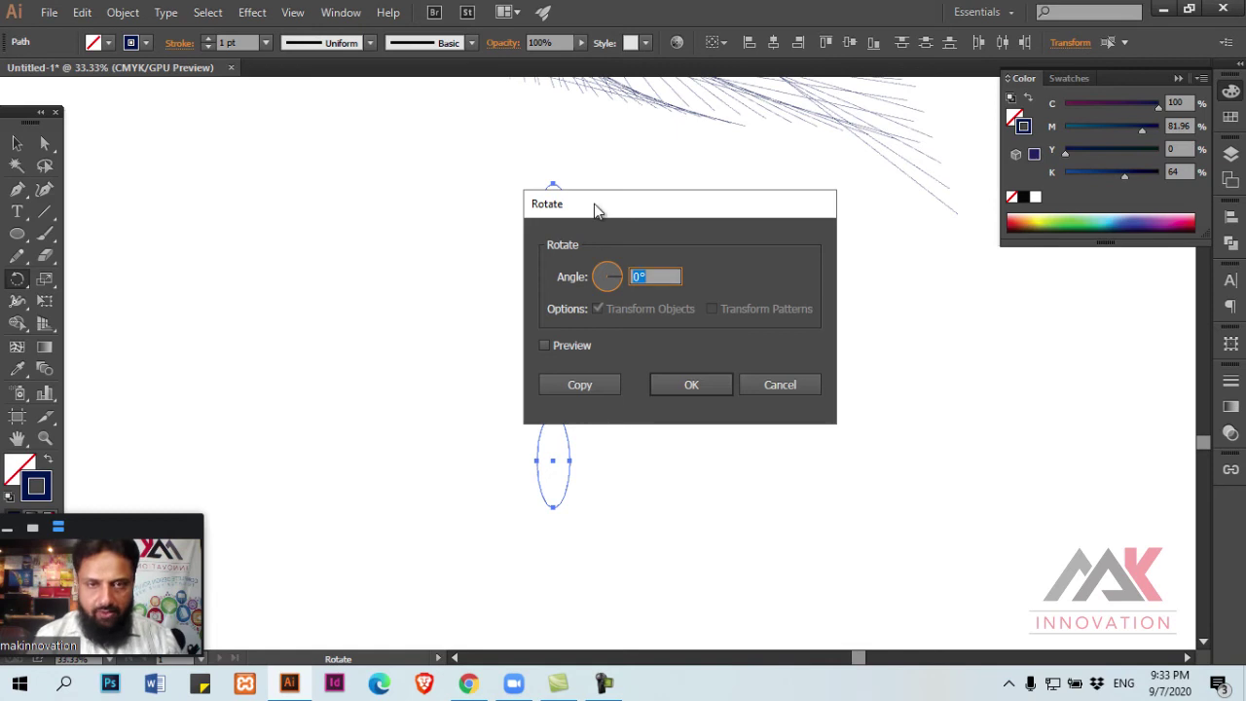
left_click_drag(597, 211, 938, 232)
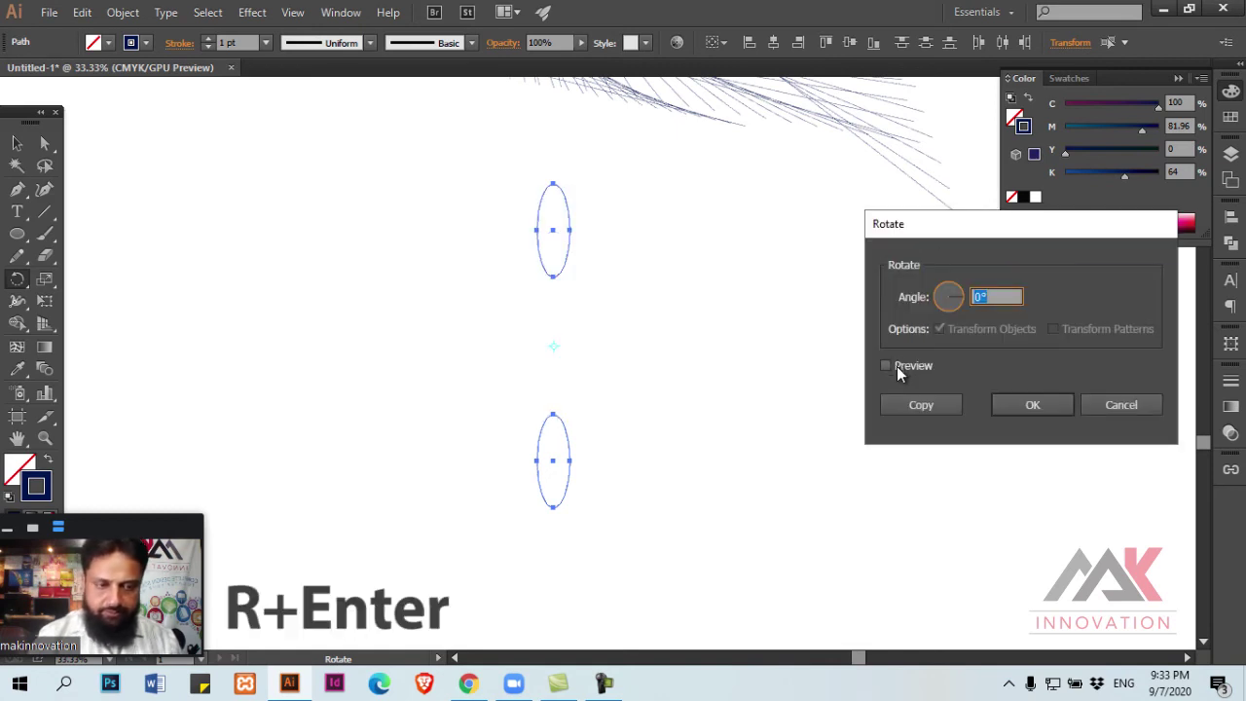
left_click(912, 367)
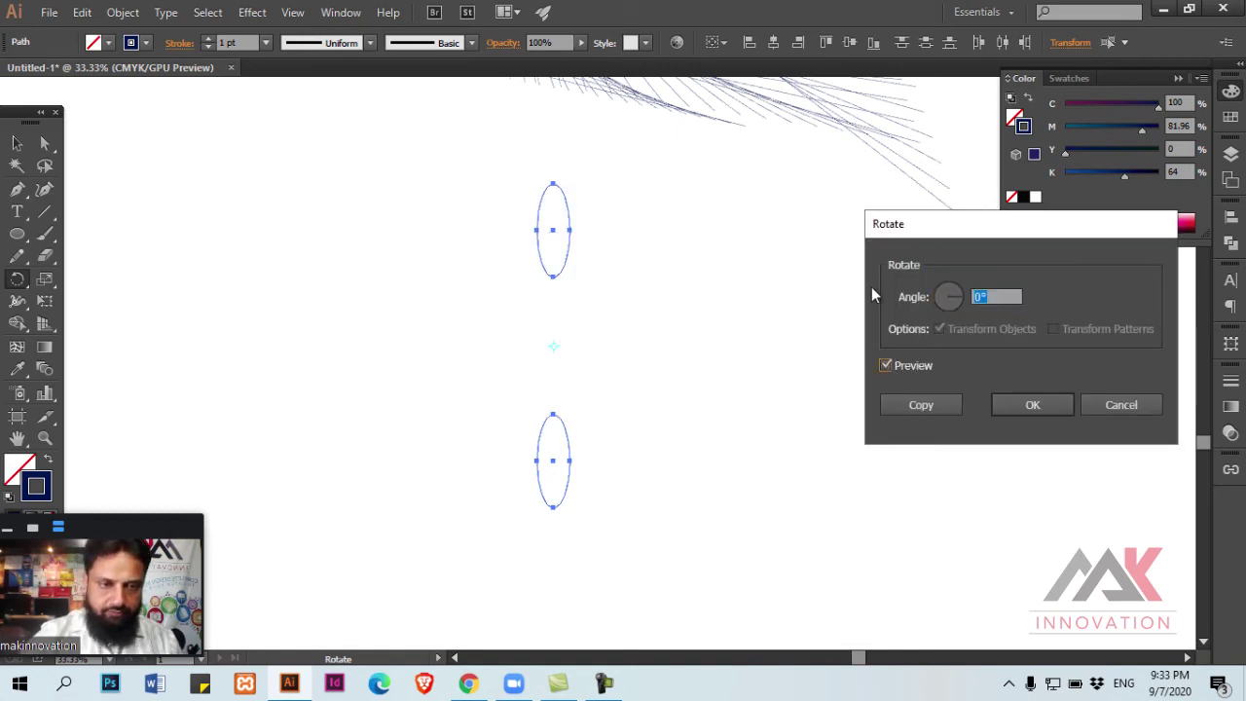
type("15")
key("Tab")
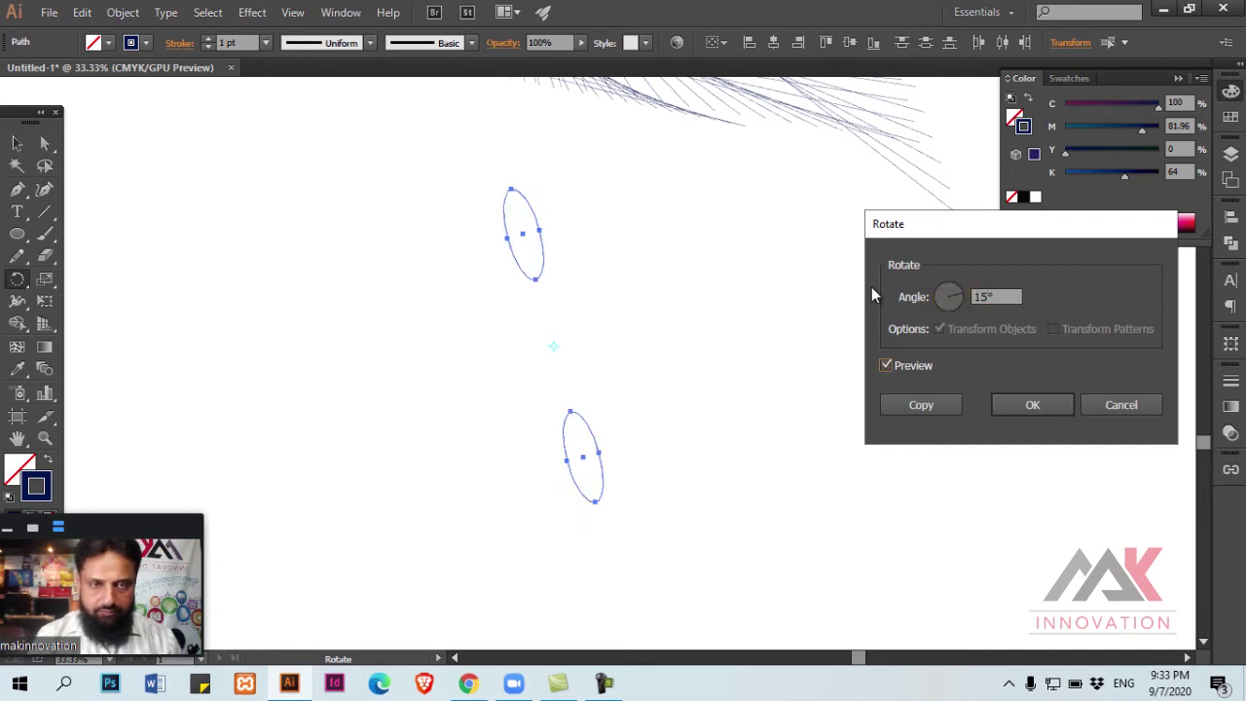
left_click(923, 369)
left_click(922, 369)
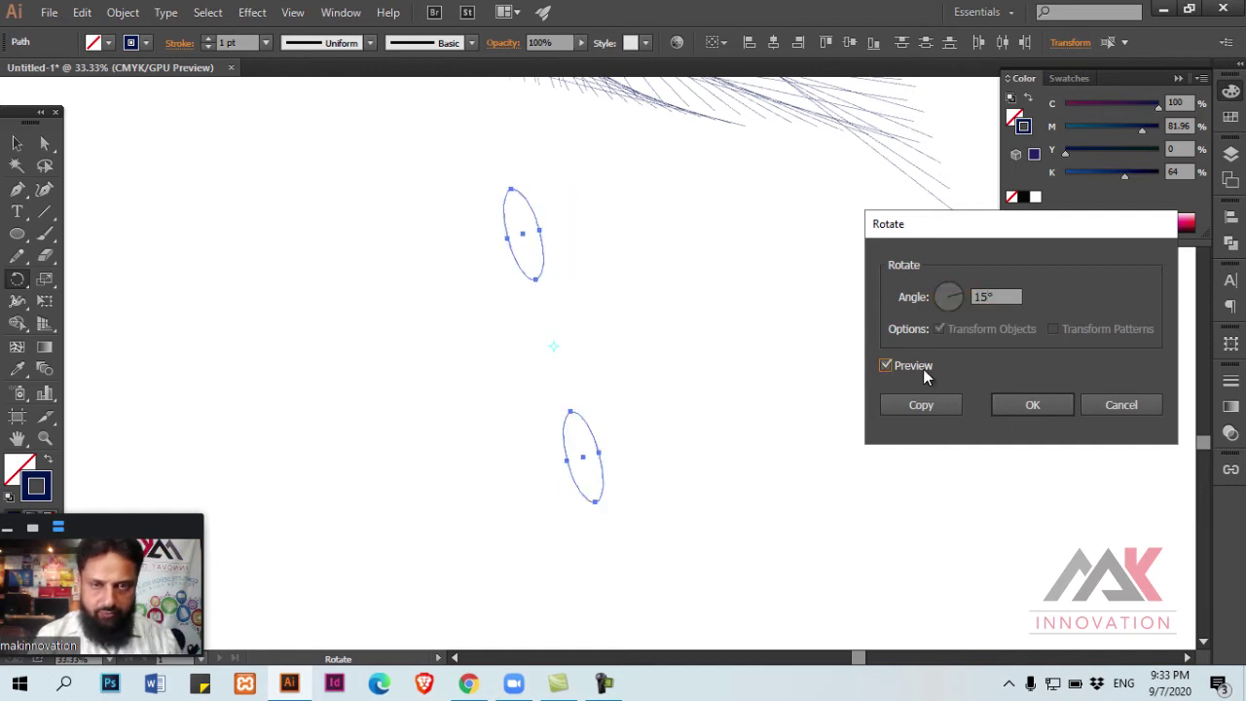
left_click(988, 297)
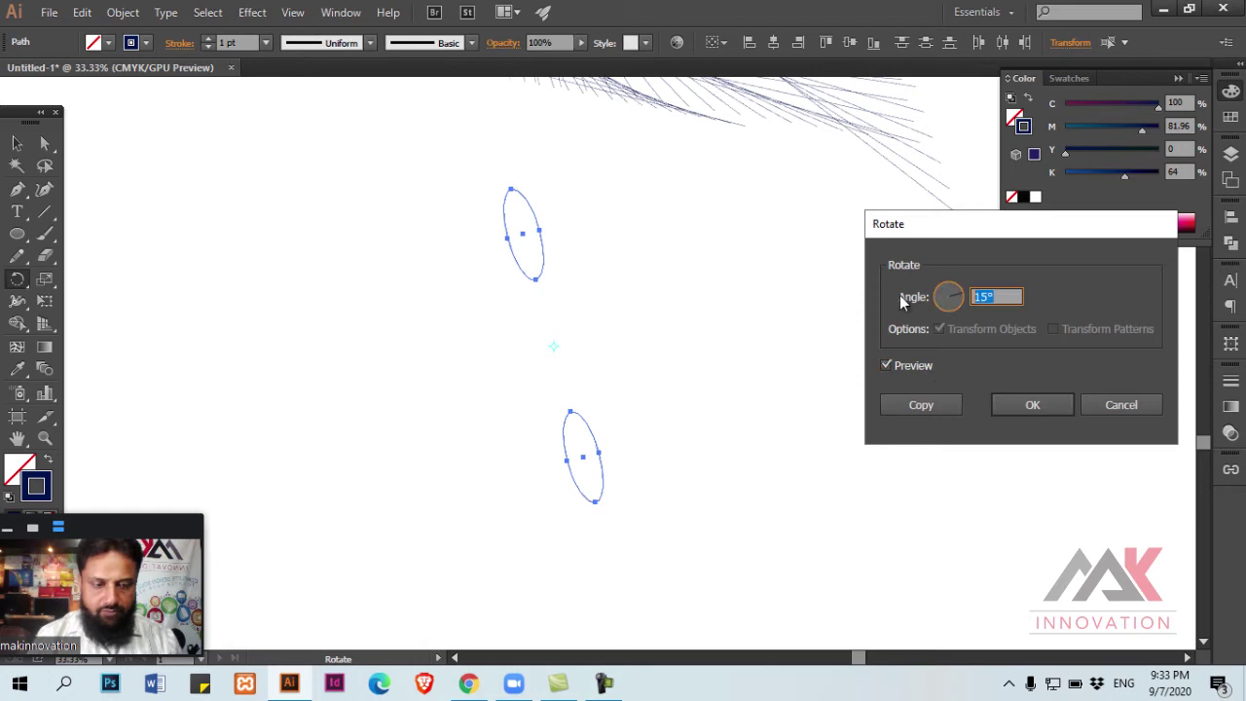
type("25")
key("Tab")
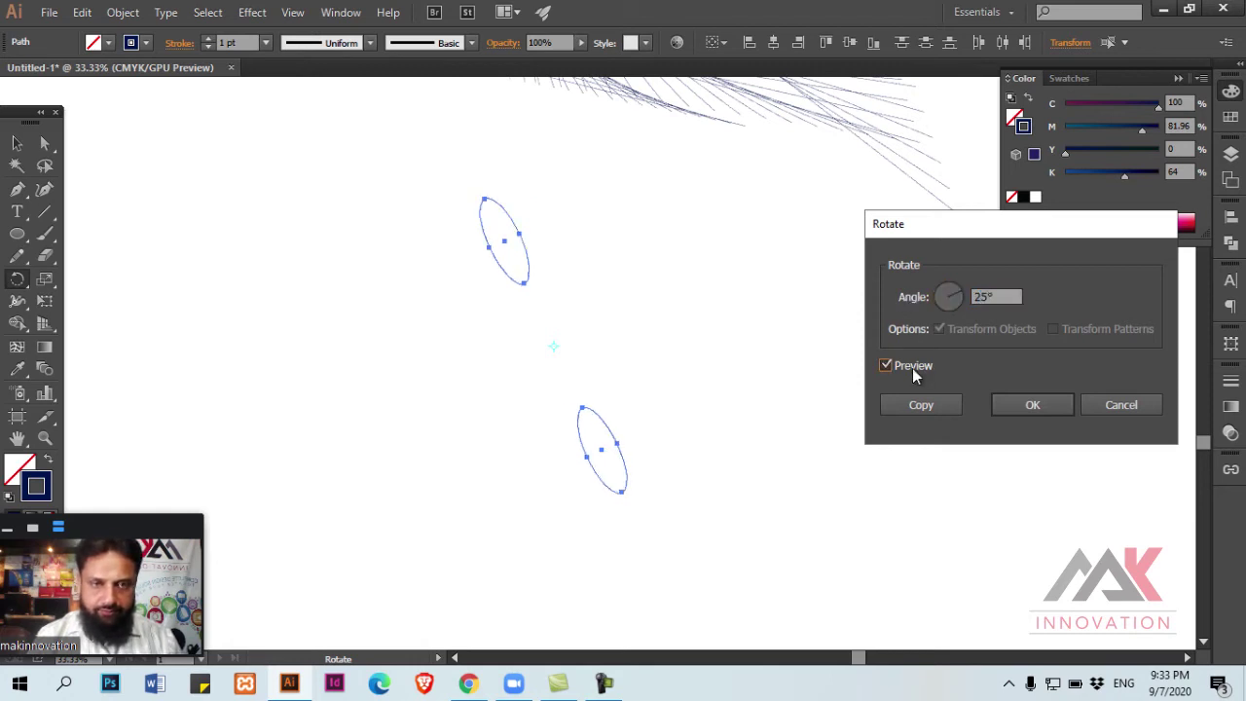
left_click(930, 407)
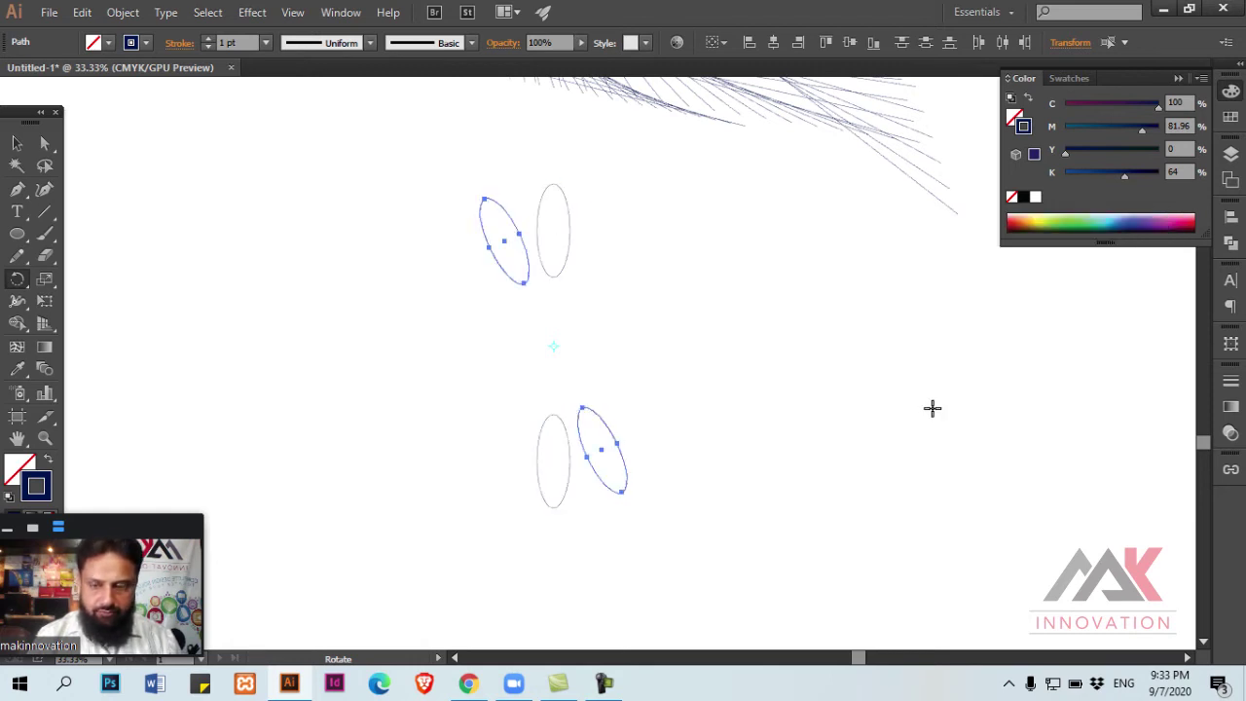
Step: Undo the extra repeated copies and redo a single 25° rotated copy
key("ctrl")
key("ctrl+d")
key("ctrl+d")
key("ctrl+d")
key("ctrl+d")
key("ctrl+d")
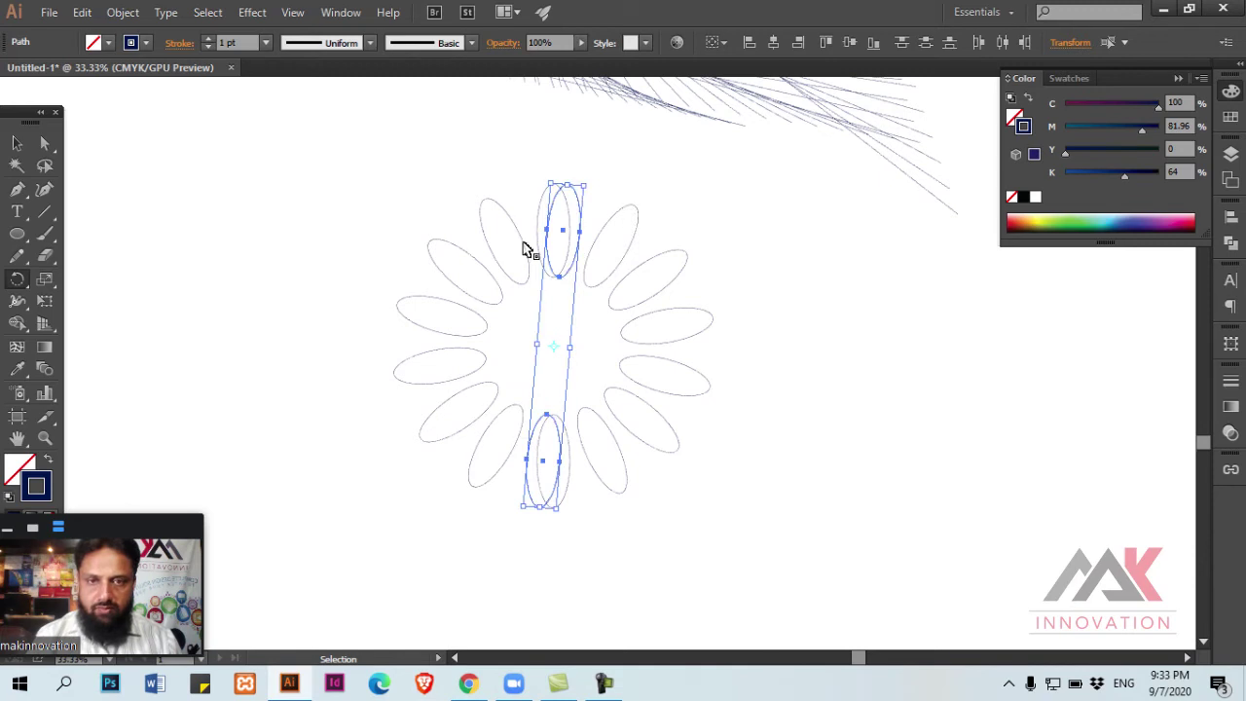
key("ctrl+z")
key("ctrl+z")
key("ctrl+z")
key("ctrl+z")
key("ctrl+z")
key("ctrl+z")
key("ctrl+z")
key("Return")
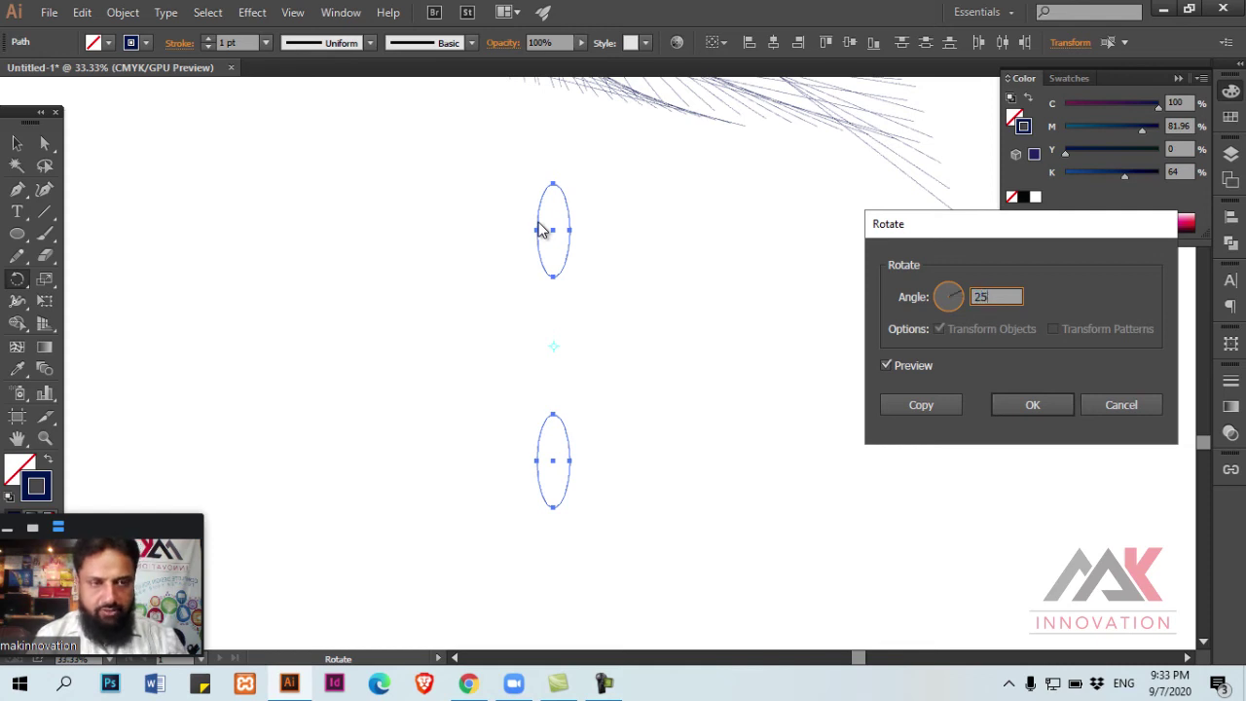
left_click(921, 404)
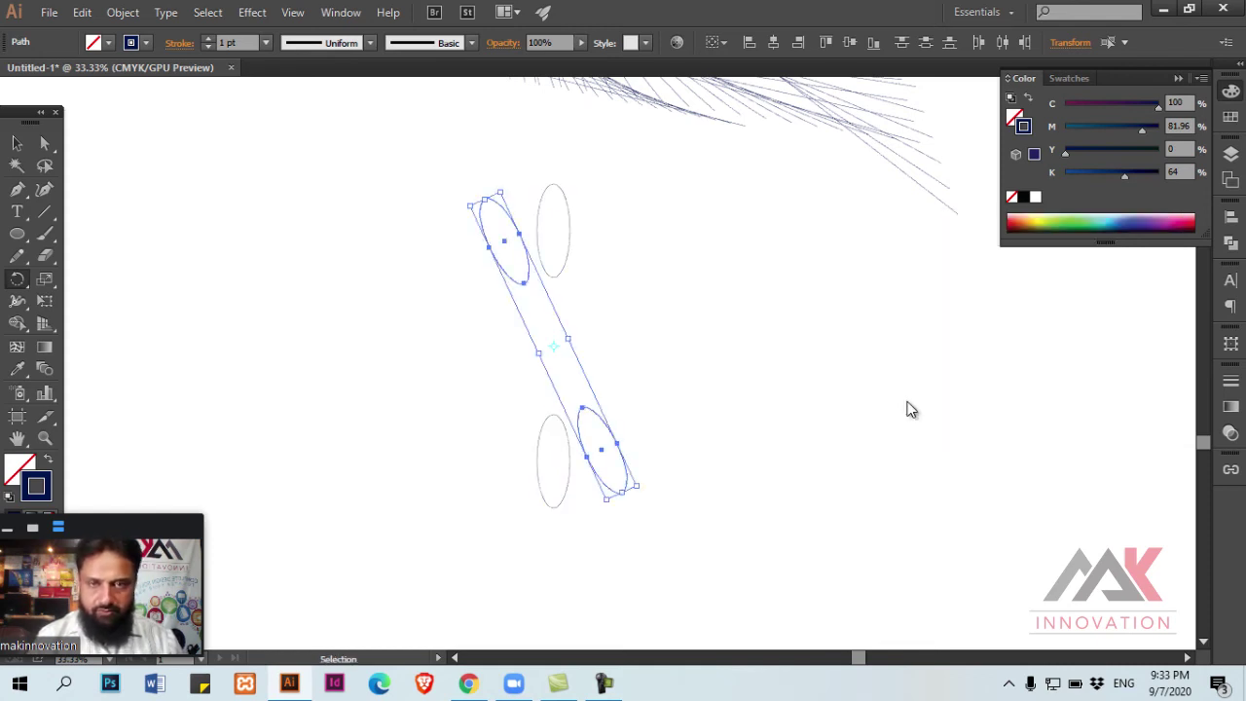
Step: Try repeating the rotated ellipse copy with Ctrl+D, then undo the extra copies
key("ctrl+s")
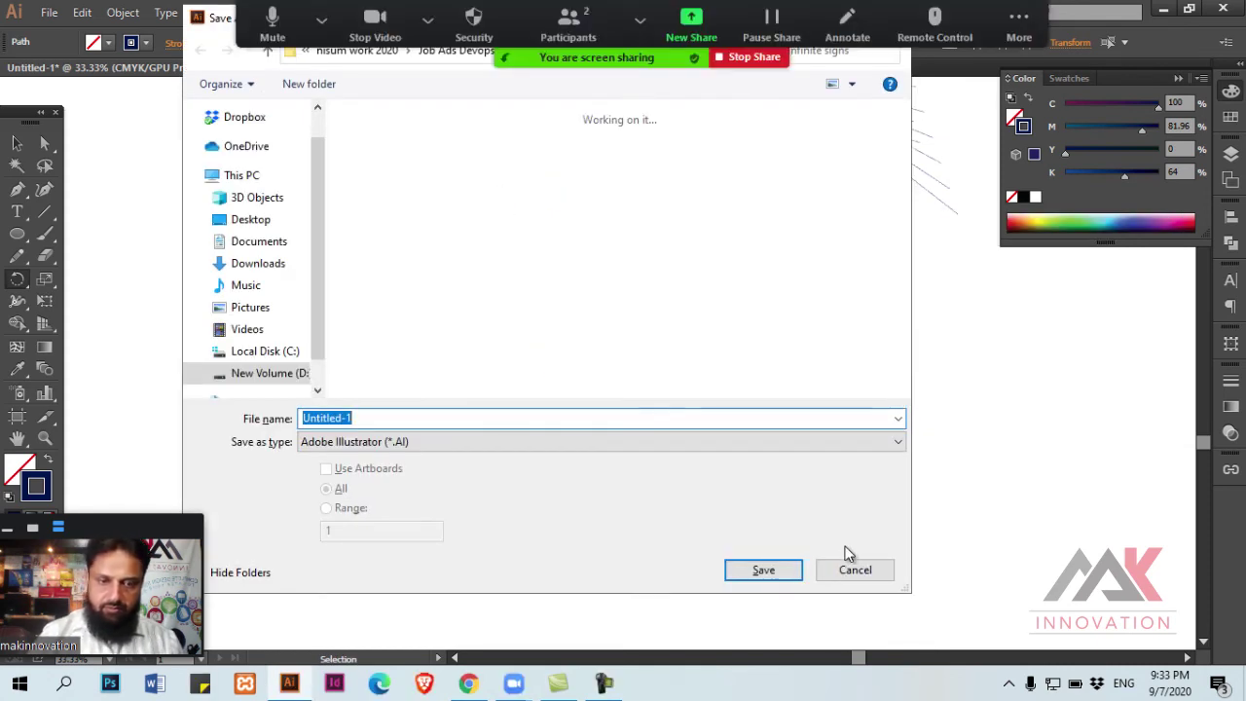
left_click(854, 570)
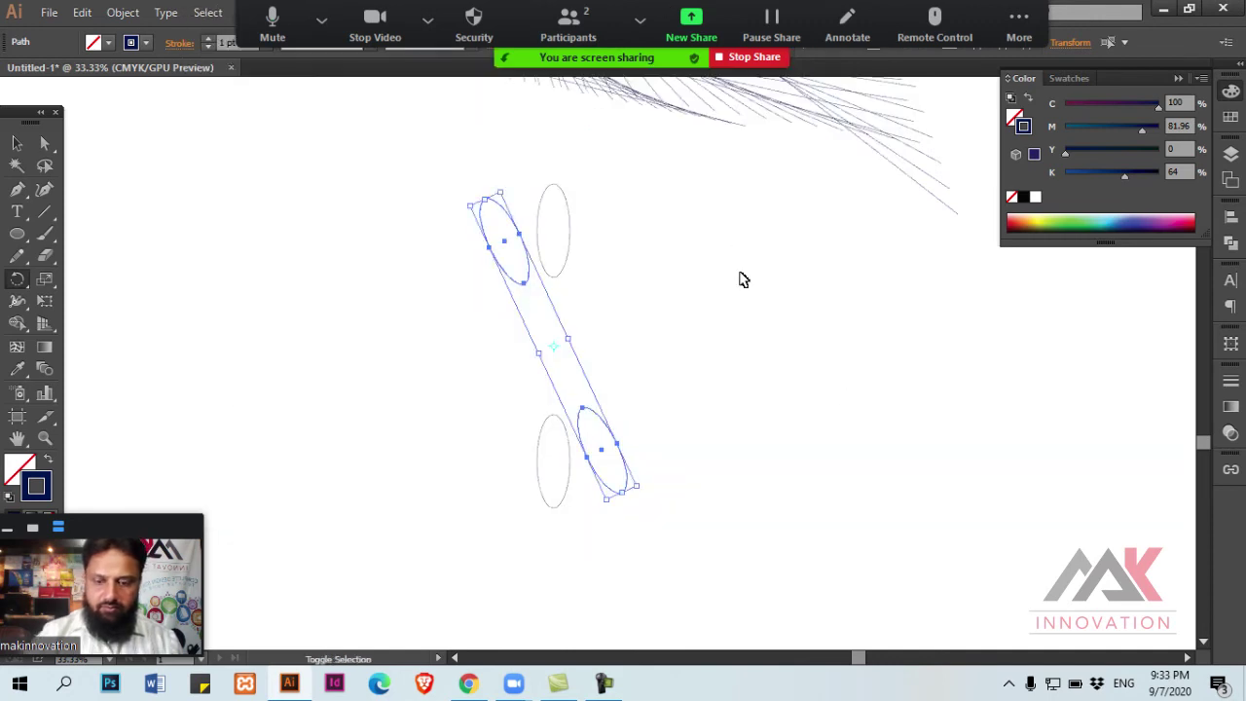
key("r")
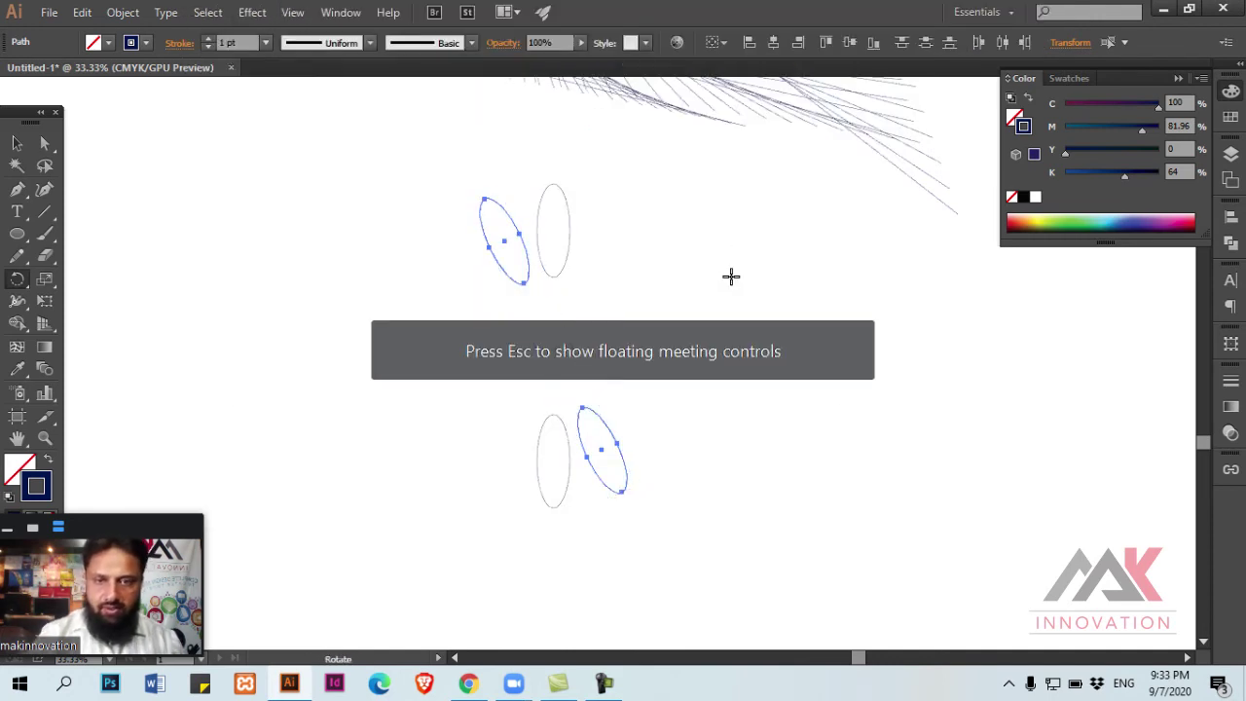
key("ctrl")
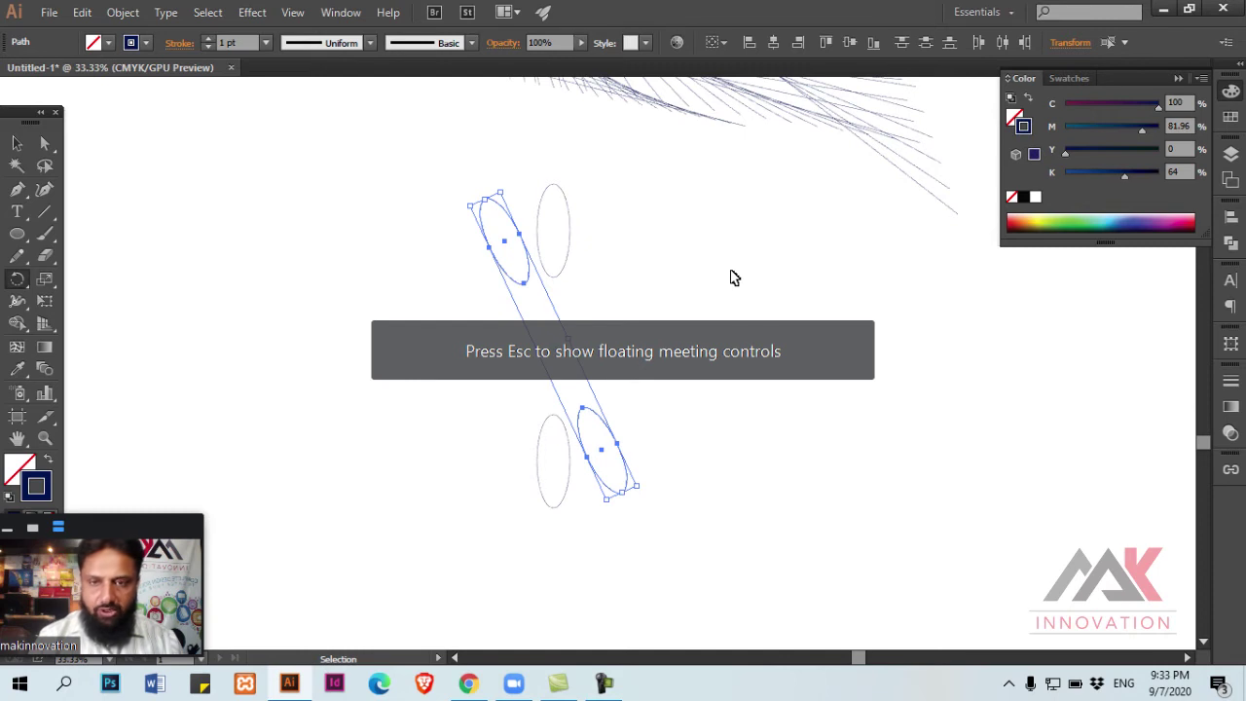
key("ctrl+d")
key("ctrl")
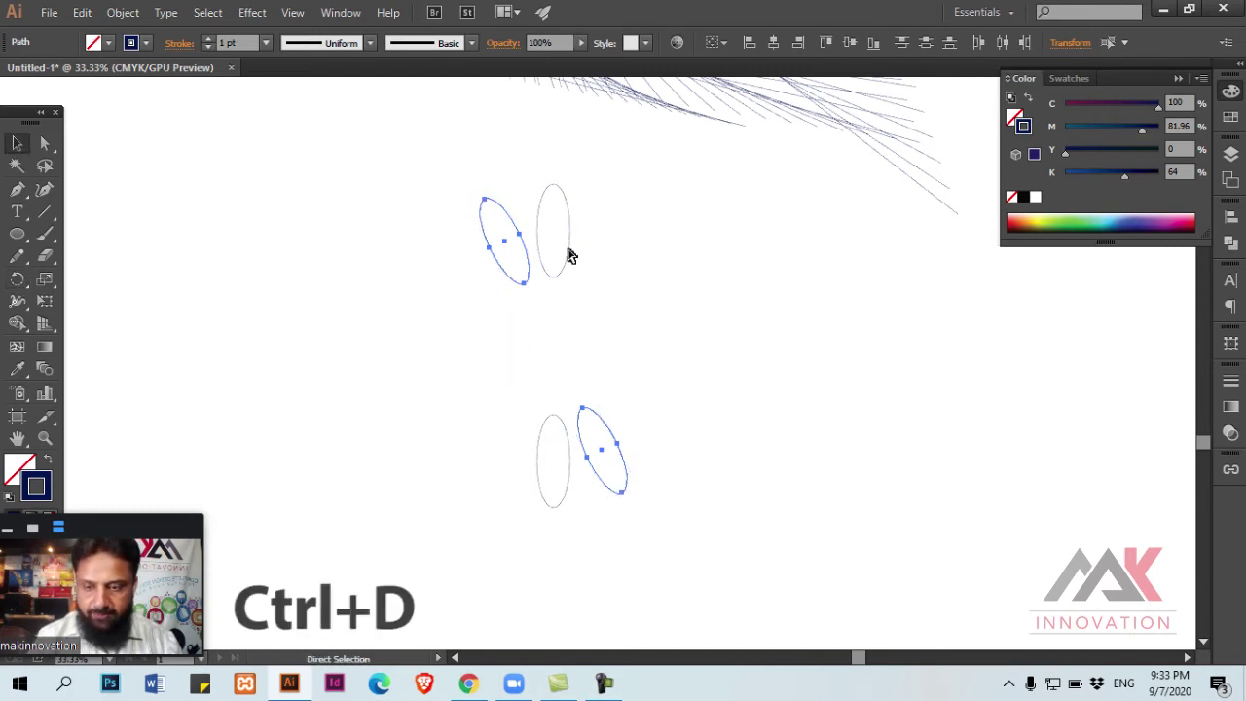
key("ctrl+d")
key("ctrl+d")
key("ctrl+d")
key("ctrl+d")
key("ctrl+d")
key("ctrl+d")
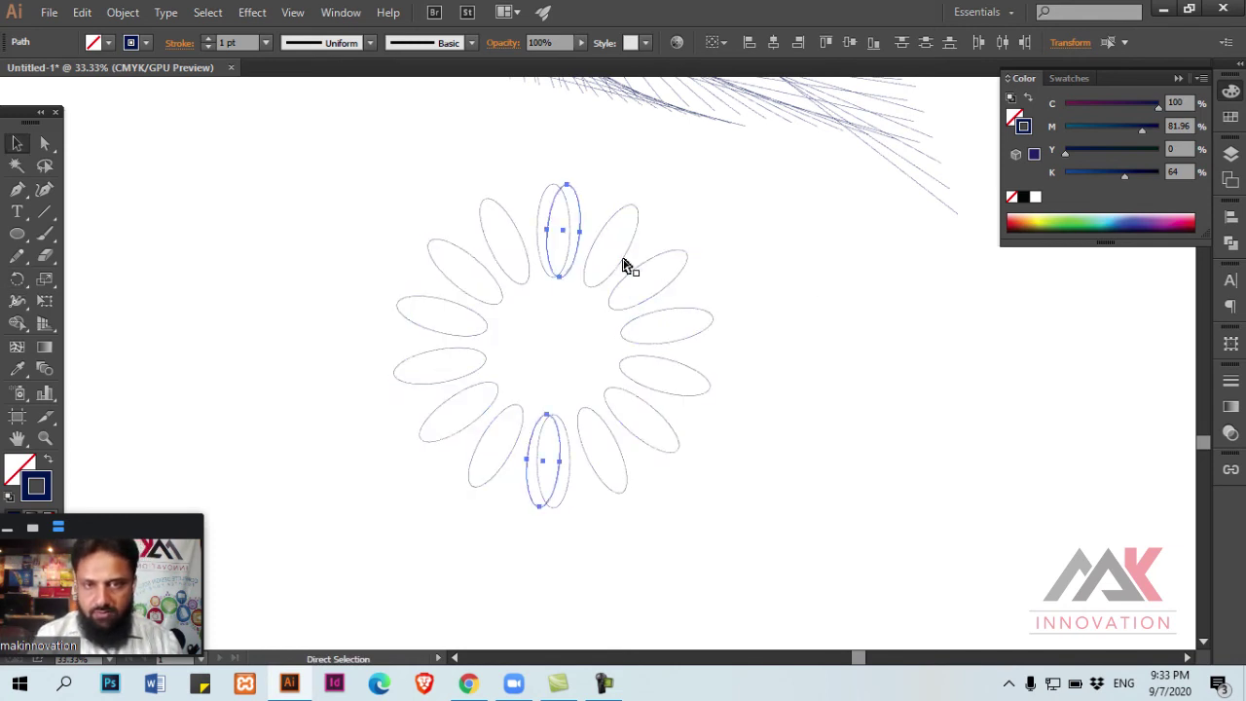
key("ctrl+z")
key("ctrl+z")
key("ctrl+z")
key("ctrl+z")
key("ctrl+z")
key("ctrl+z")
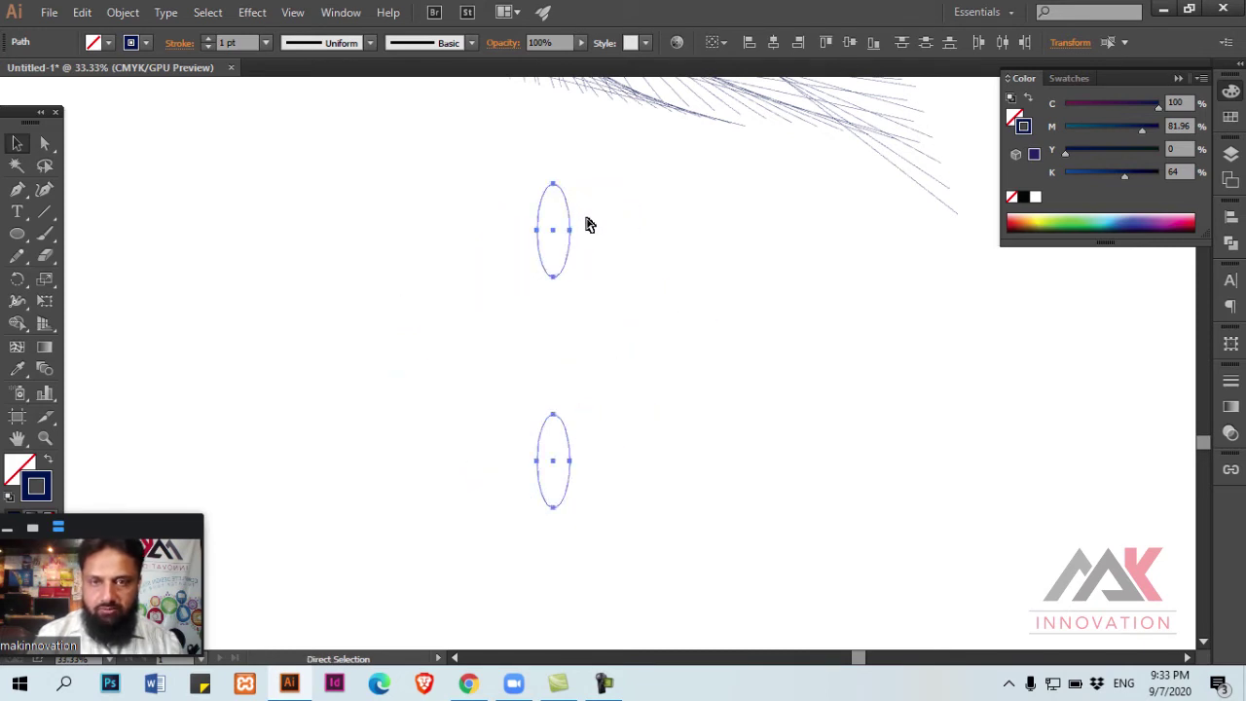
Step: Make a 35° rotated copy of the ellipse pair, repeat it, then undo the ring
key("r")
key("Return")
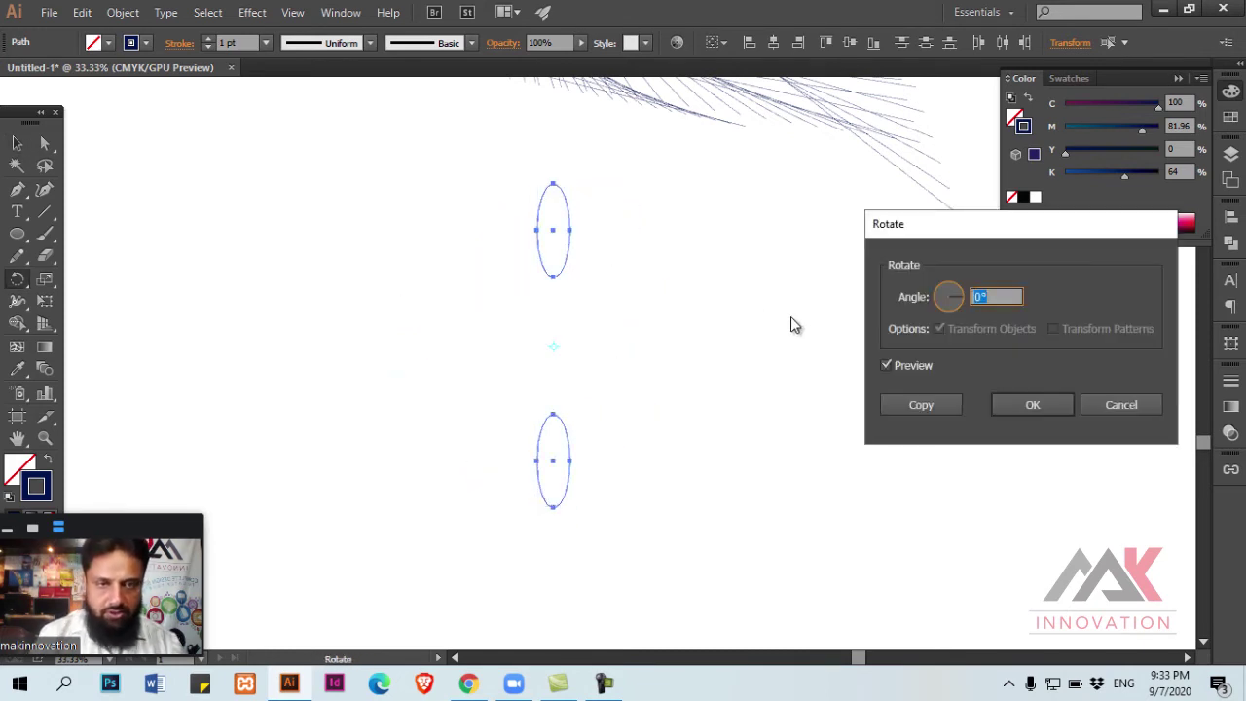
type("35")
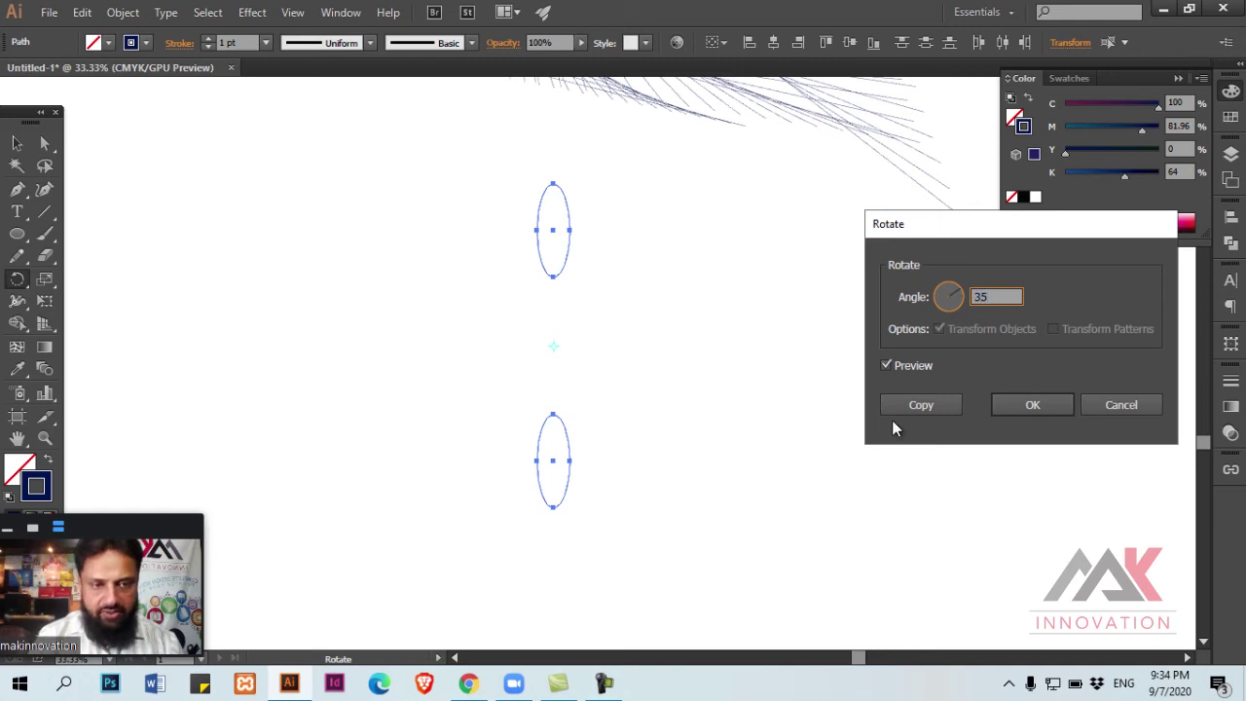
left_click(952, 403)
key("ctrl+s")
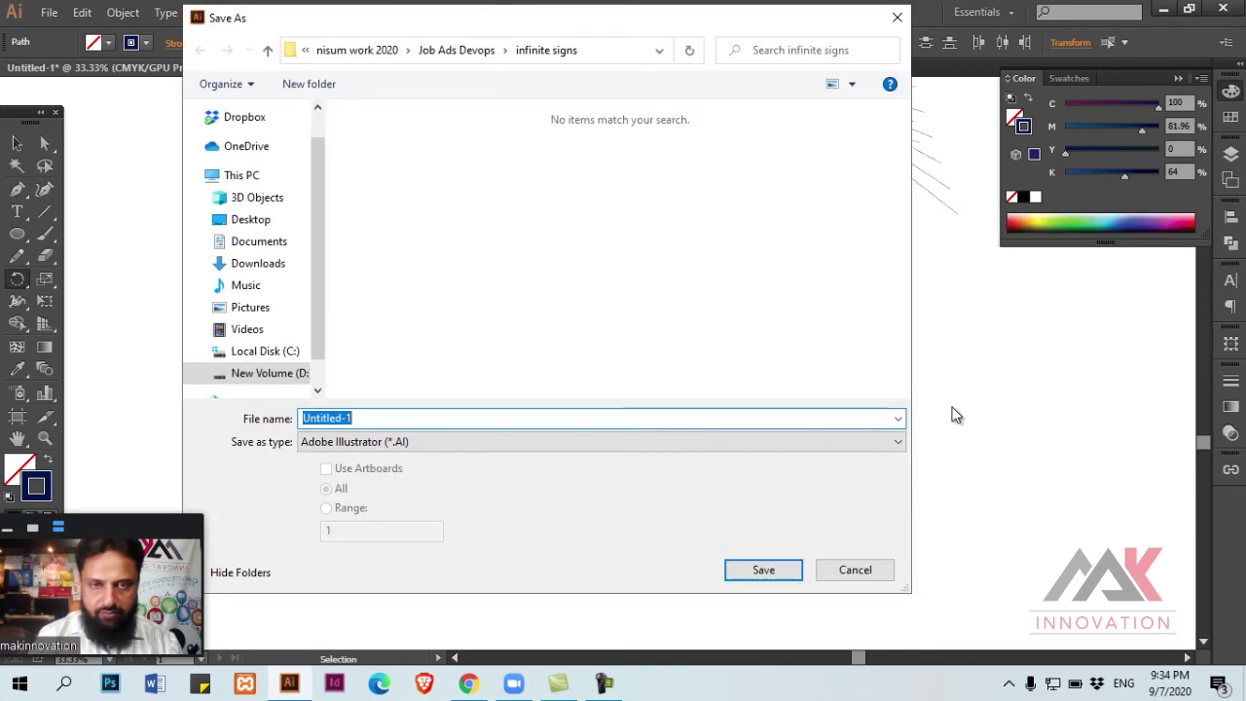
key("Escape")
key("ctrl+d")
key("ctrl+d")
key("ctrl+d")
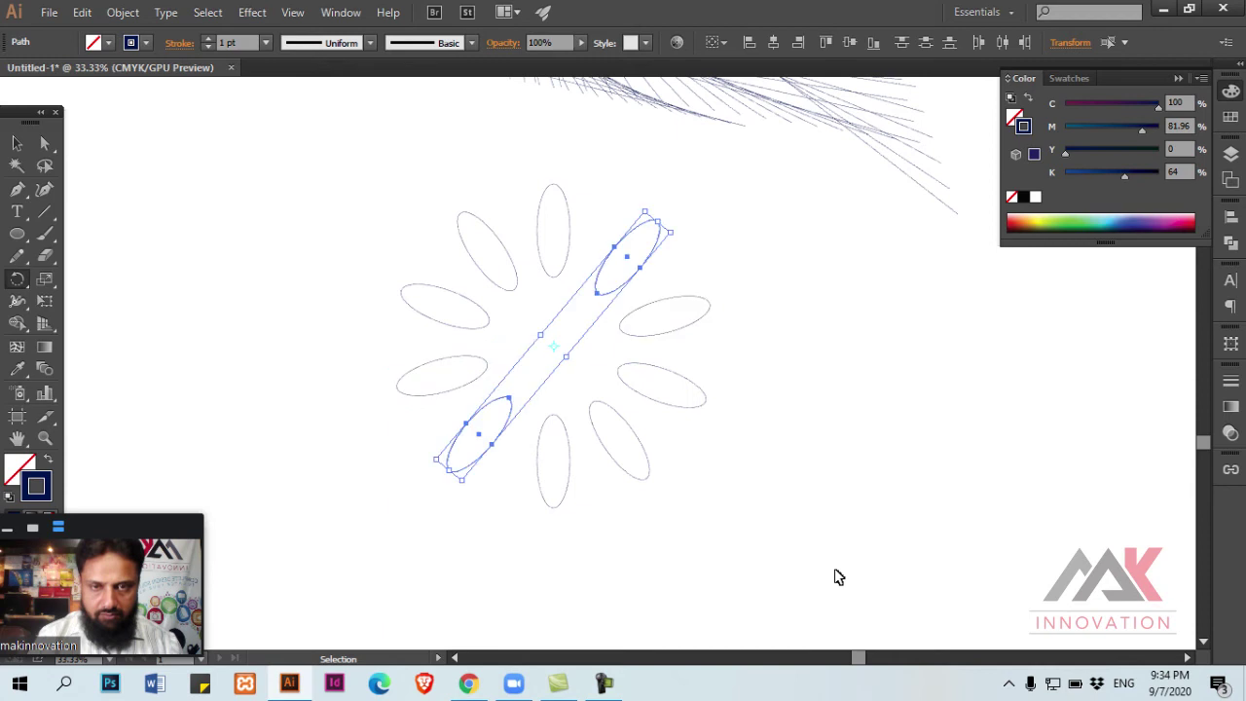
key("ctrl+d")
key("ctrl+z")
key("ctrl+z")
key("ctrl+z")
key("ctrl+z")
key("ctrl+z")
Step: Build the flower from 30° rotated copies of the ellipse pair, removing the extra overlapping petal
key("v")
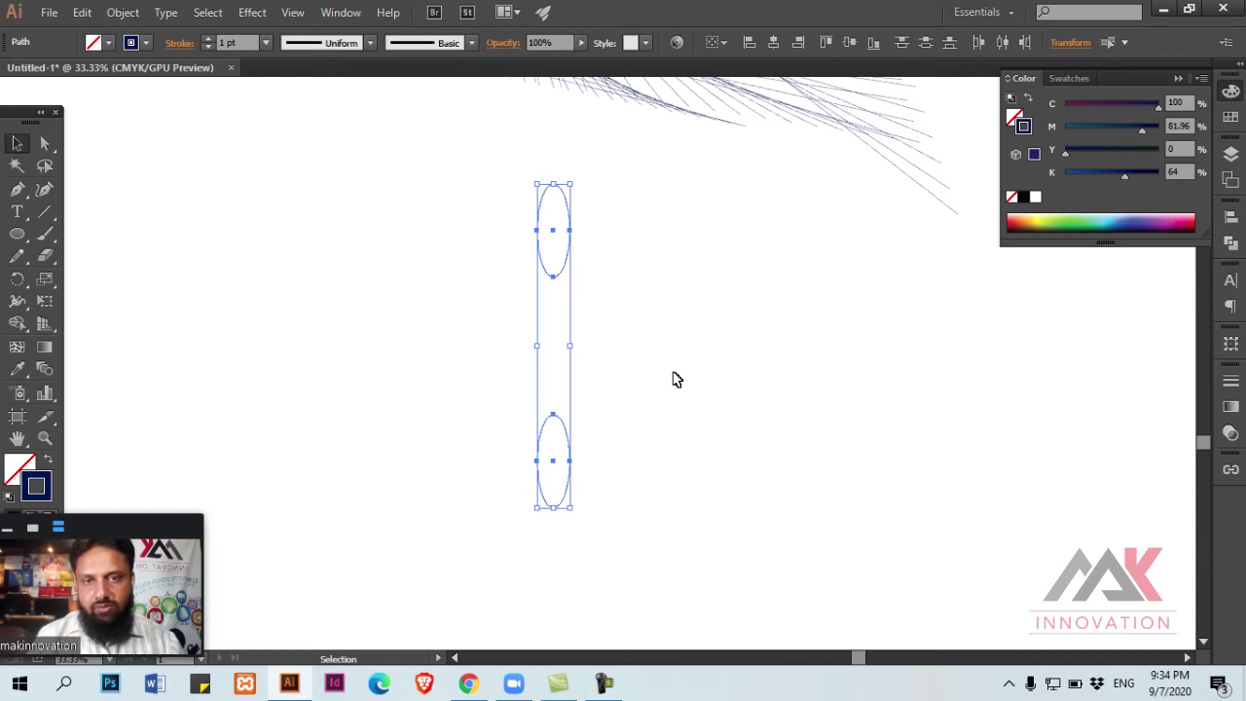
key("r")
key("Return")
type("30")
left_click(907, 407)
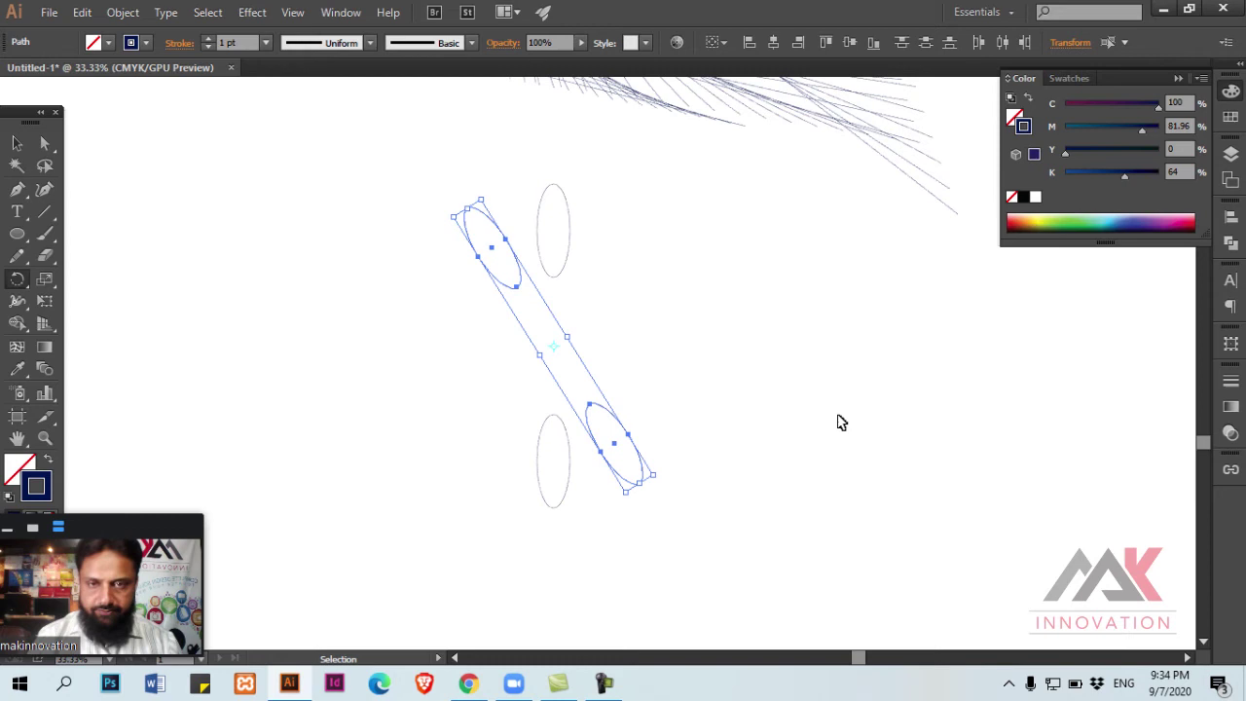
key("ctrl+d")
key("ctrl+d")
key("ctrl+d")
key("ctrl+d")
key("ctrl+d")
key("ctrl+z")
Step: Marquee-select all twelve ellipse petals and blend them with Ctrl+Alt+B
key("v")
left_click(725, 267)
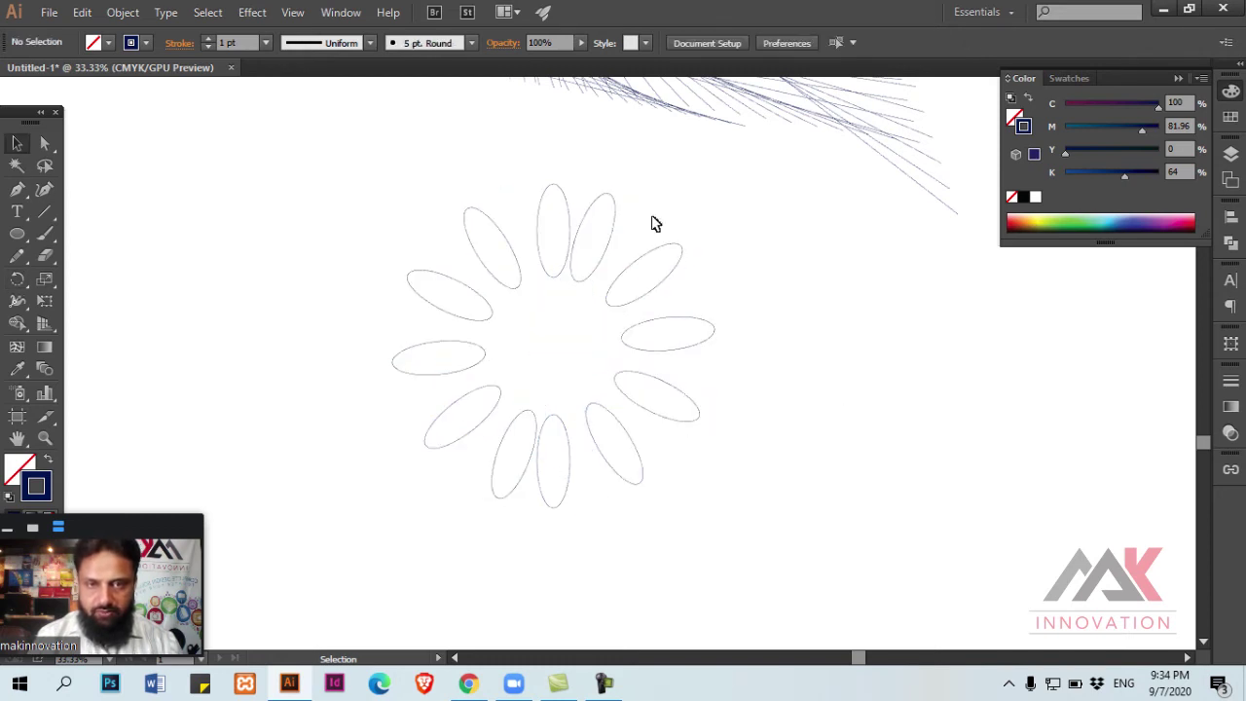
left_click_drag(418, 221, 785, 509)
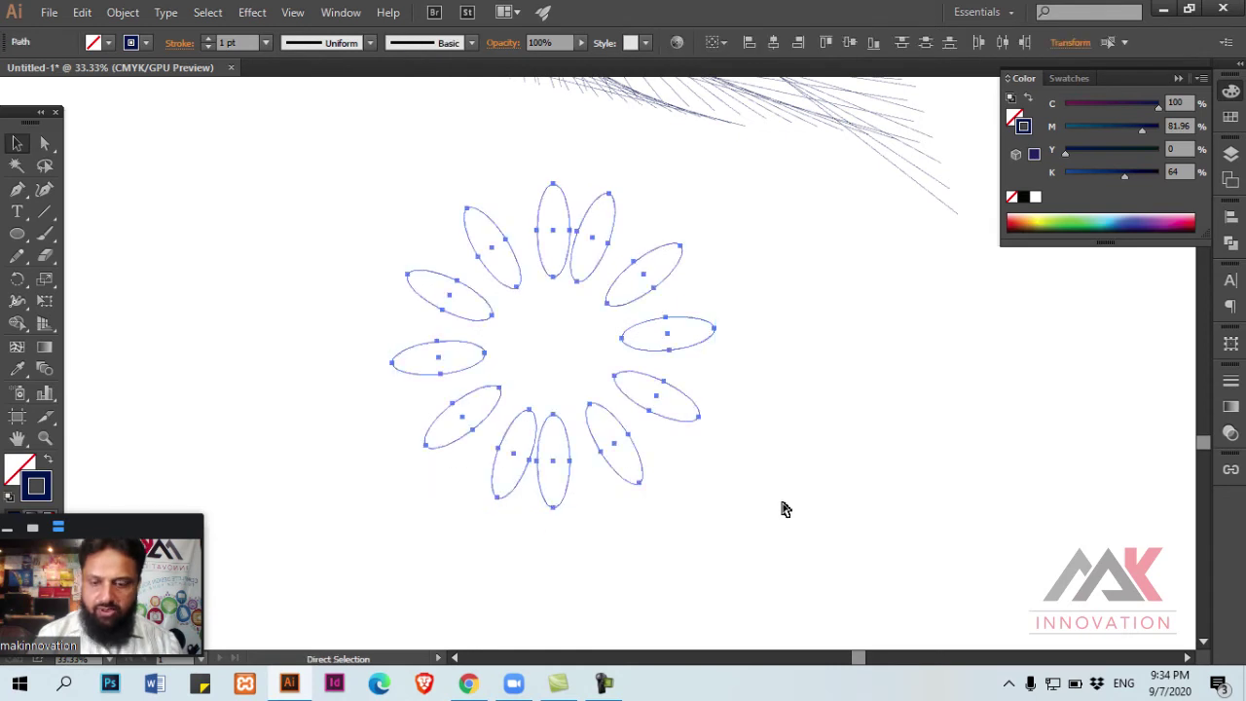
key("ctrl+alt+b")
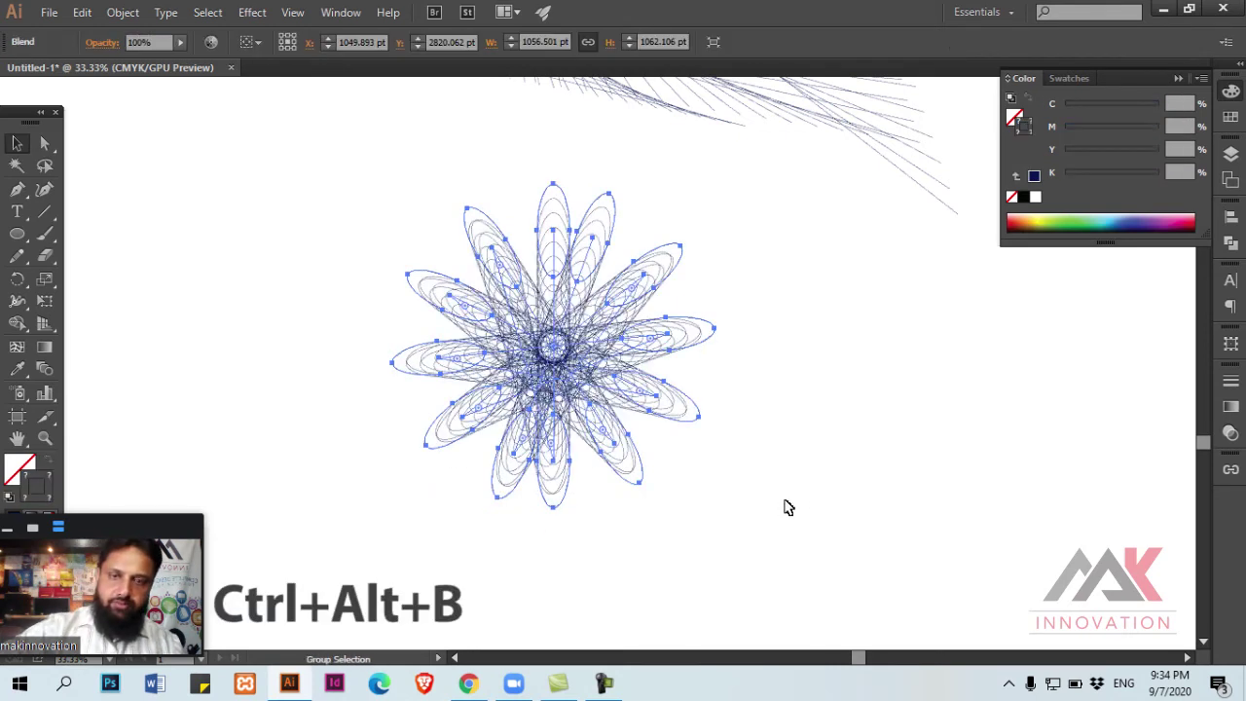
Step: Zoom in to inspect the densely layered petal blend, then zoom back out
left_click(789, 507)
left_click(556, 374)
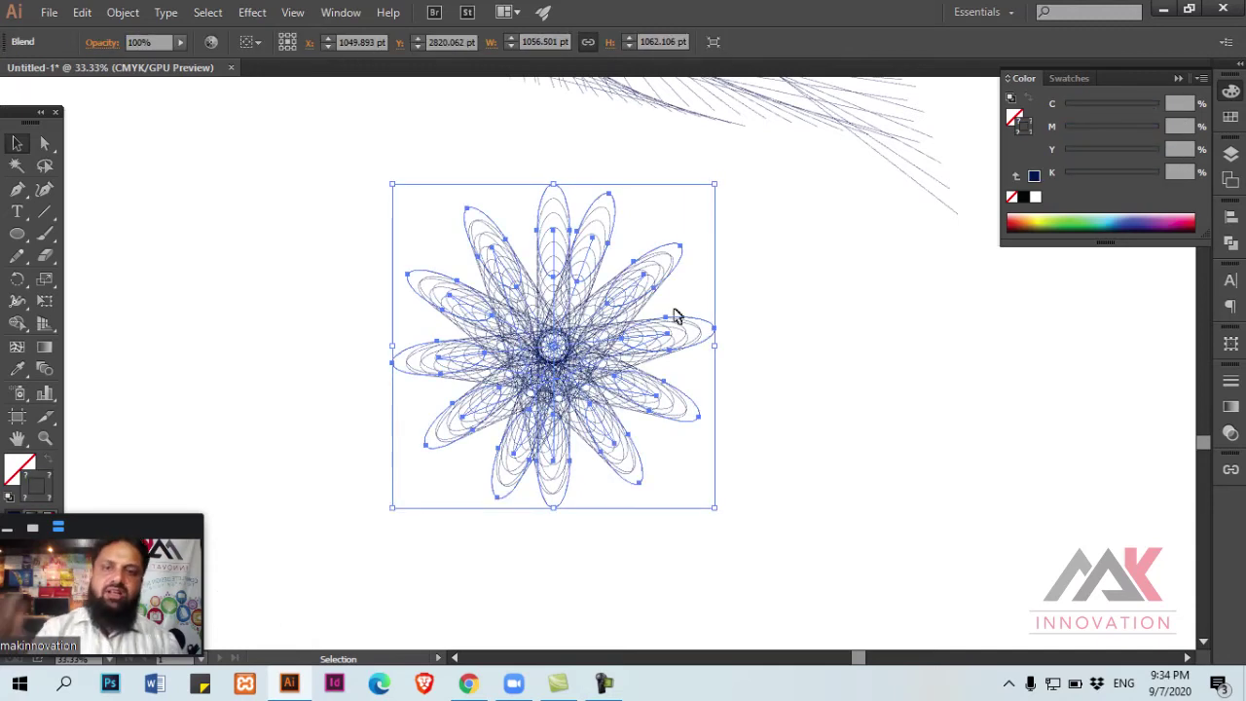
left_click(651, 215)
mouse_move(629, 283)
left_mouse_down()
mouse_move(616, 188)
mouse_move(685, 251)
left_mouse_up()
scroll(668, 383, "up", 2)
left_click_drag(666, 382, 547, 348)
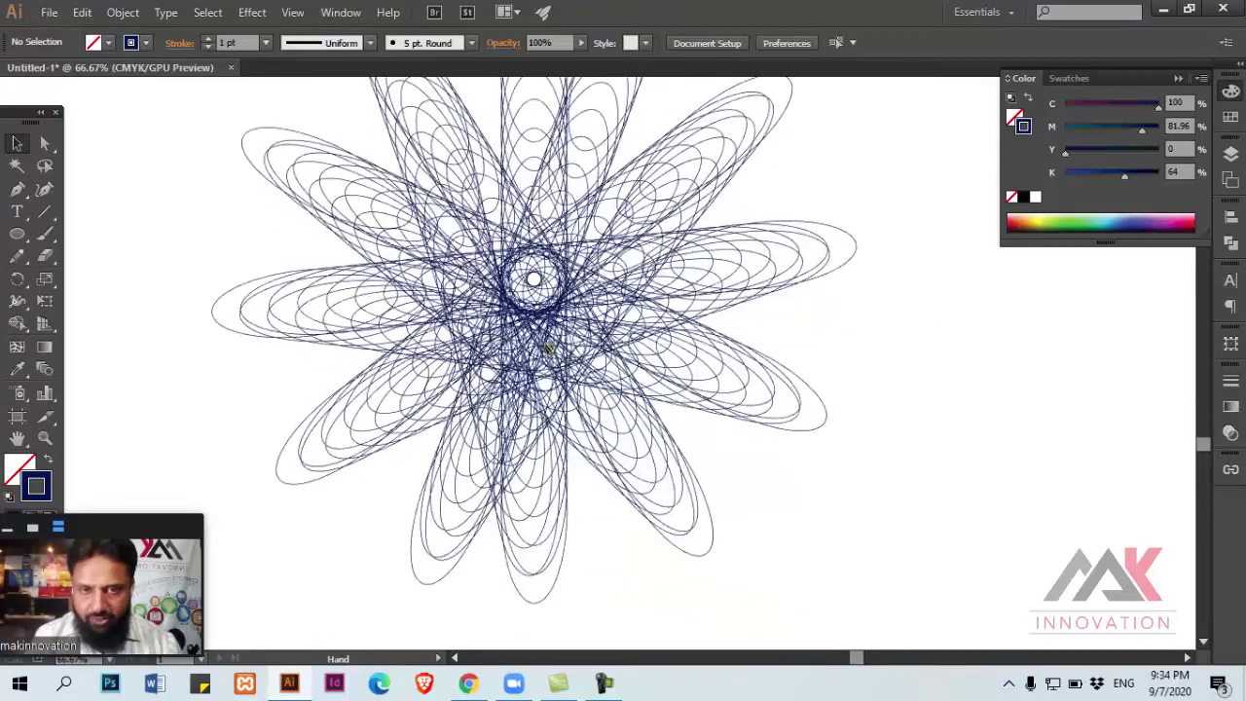
left_click(599, 361, "alt")
left_click(18, 235)
Step: Draw a small star right of the flower, with a copy placed directly below it
left_click_drag(26, 237, 84, 320)
left_click_drag(505, 175, 520, 202)
key("v")
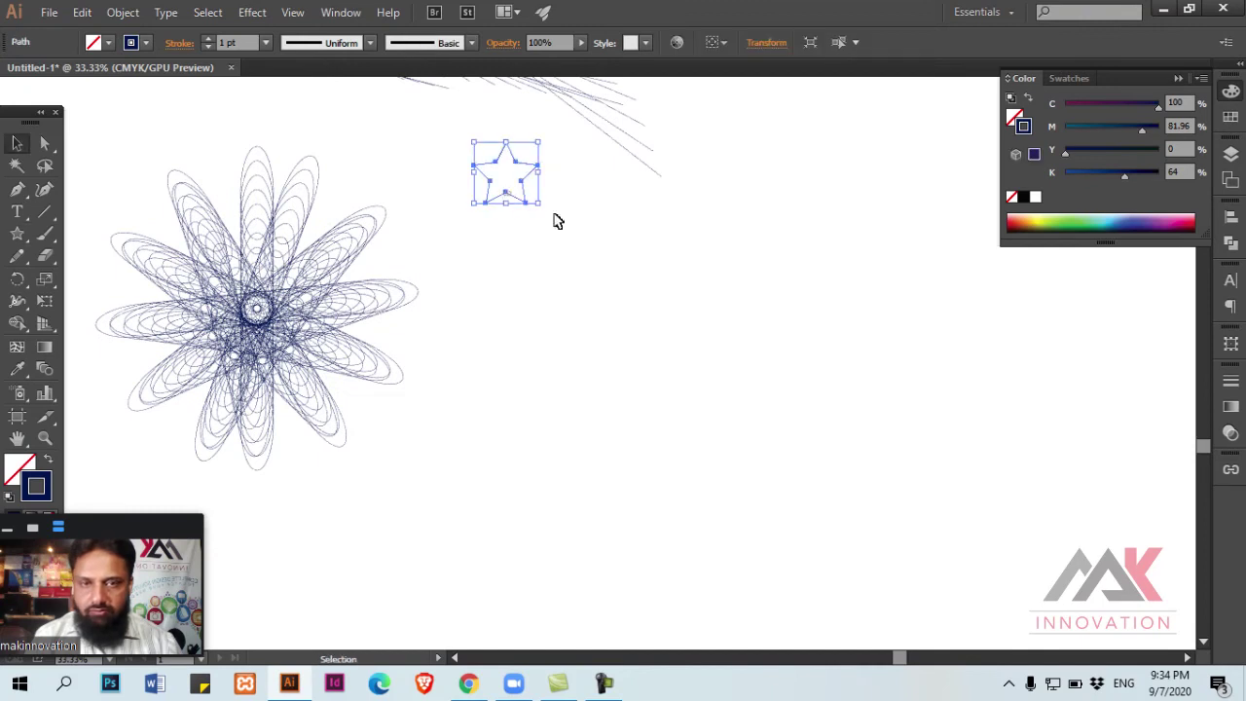
mouse_move(518, 202)
left_mouse_down()
mouse_move(750, 334)
mouse_move(695, 222)
left_mouse_up()
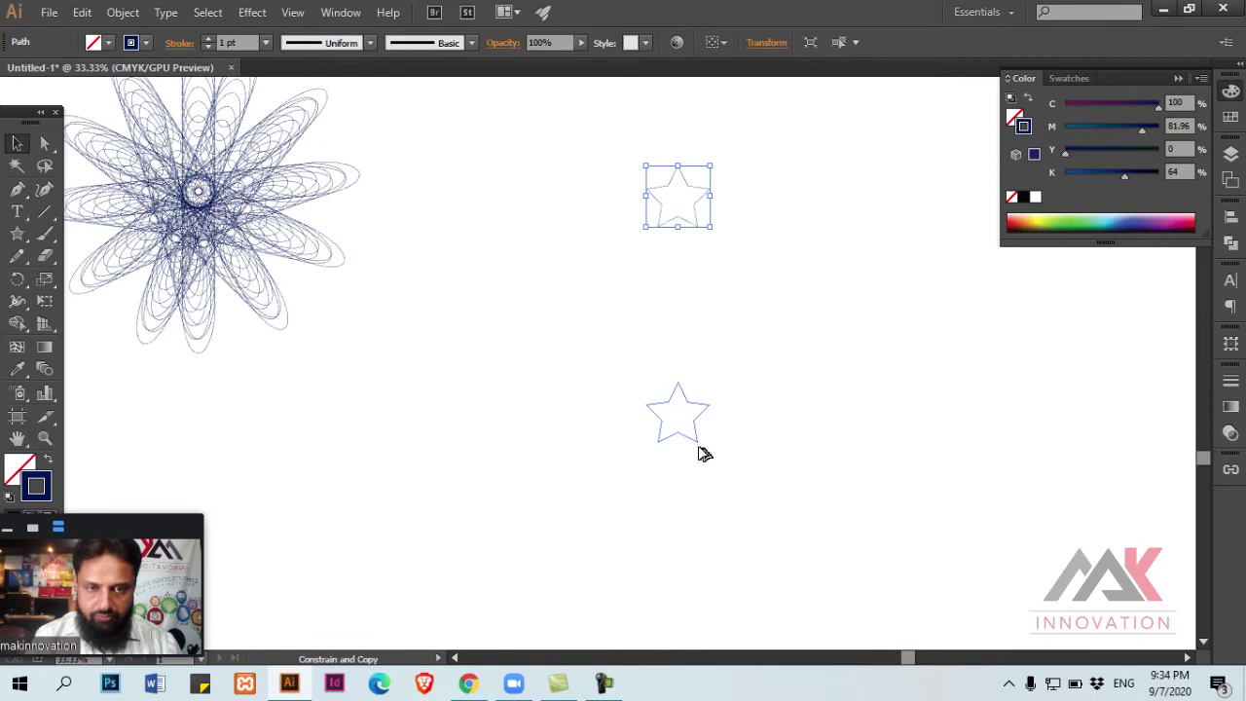
left_click_drag(695, 304, 697, 457)
left_click_drag(757, 188, 545, 441)
Step: Rotate-copy the star pair by 45° into an eight-star ring and blend all eight stars
key("r")
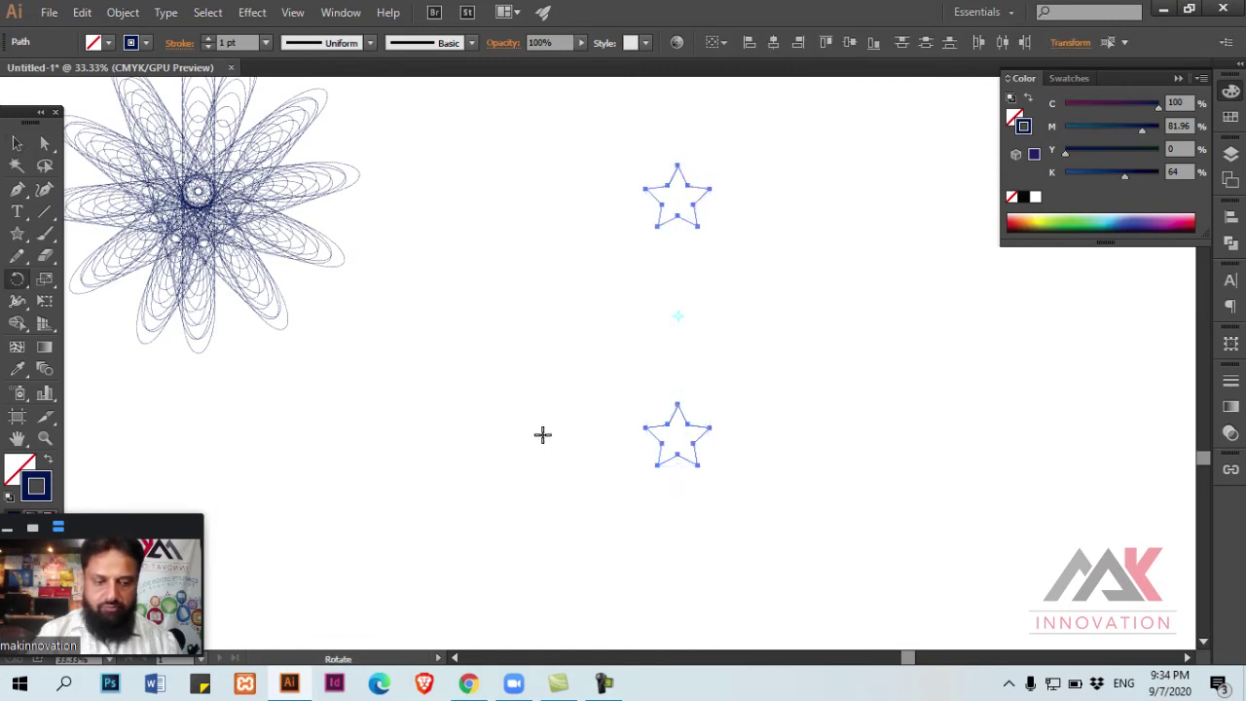
key("Return")
left_click(915, 405)
key("ctrl+d")
key("ctrl+d")
key("ctrl+d")
key("ctrl+d")
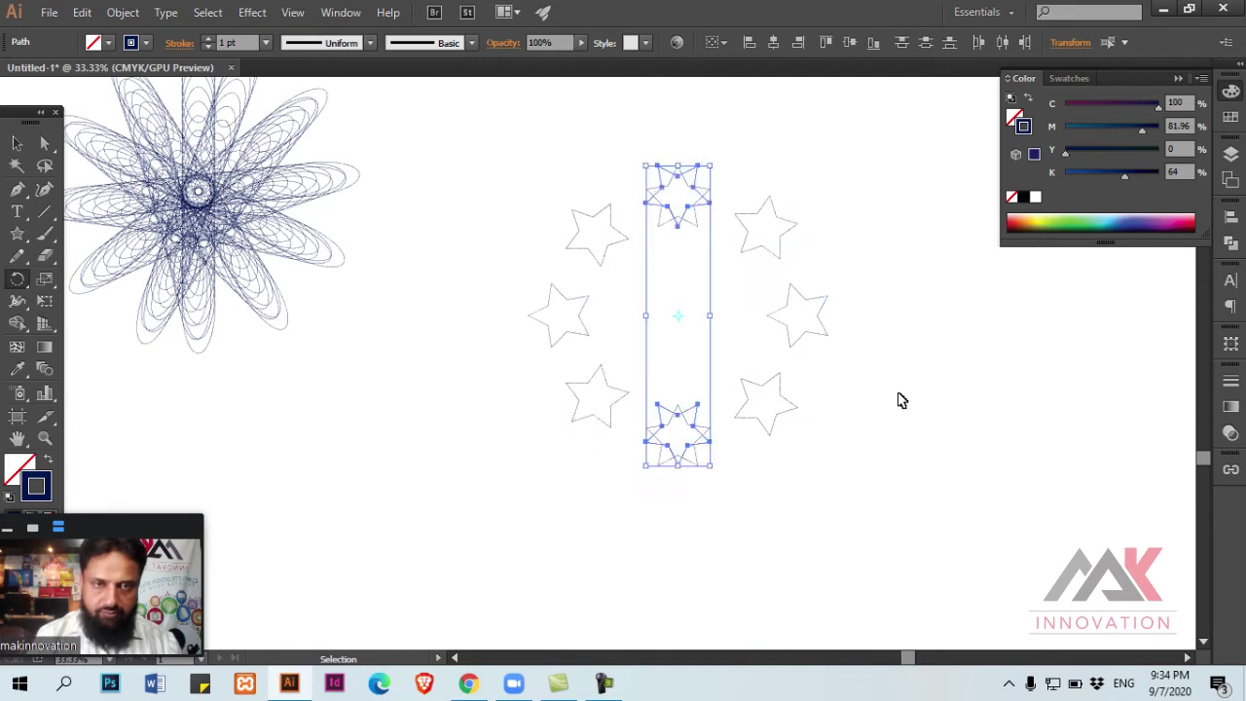
key("ctrl+z")
key("v")
left_click_drag(454, 158, 1004, 592)
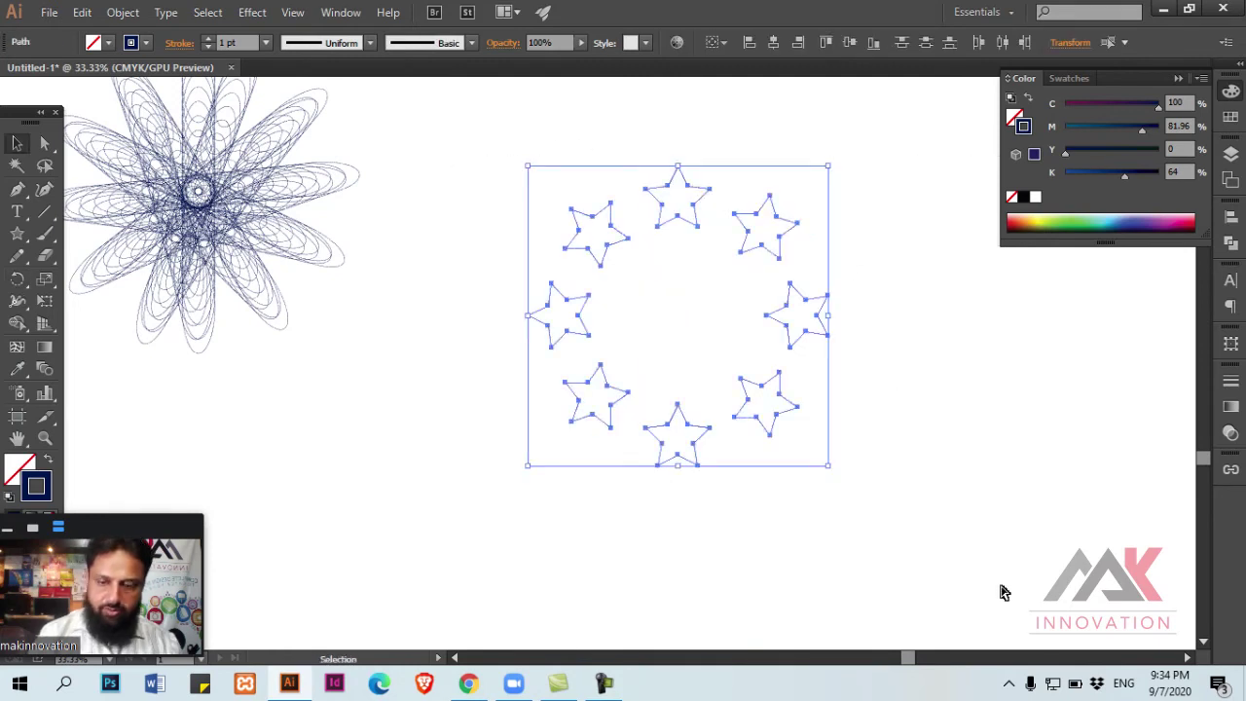
key("ctrl+alt+b")
Step: Raise the star blend's Specified Steps in Blend Options for a denser pattern
left_click(960, 492)
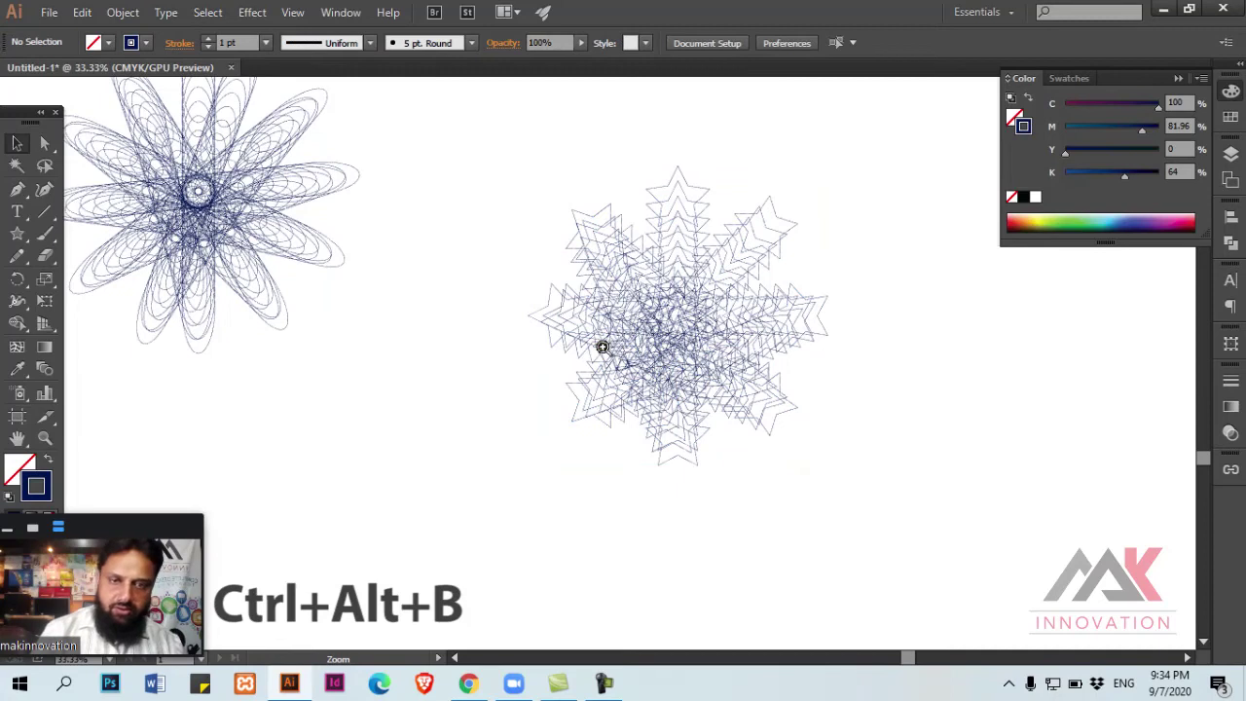
left_click_drag(602, 347, 657, 332)
left_click(669, 326)
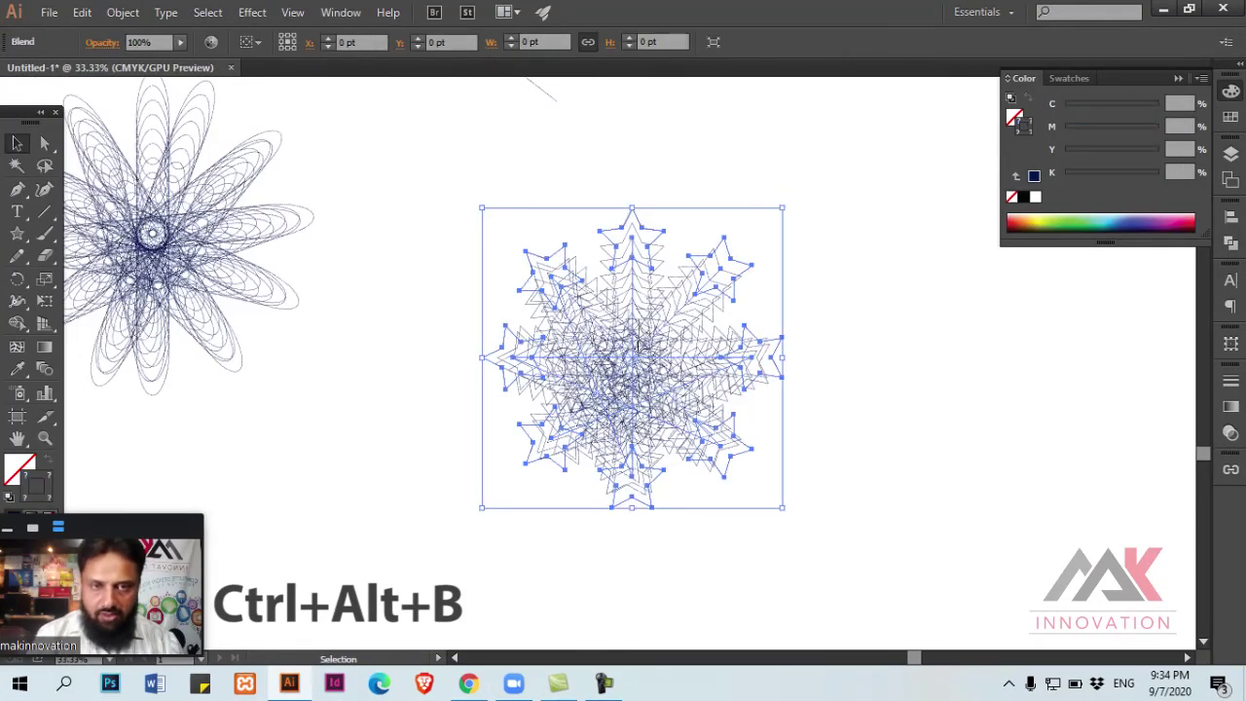
left_click(124, 12)
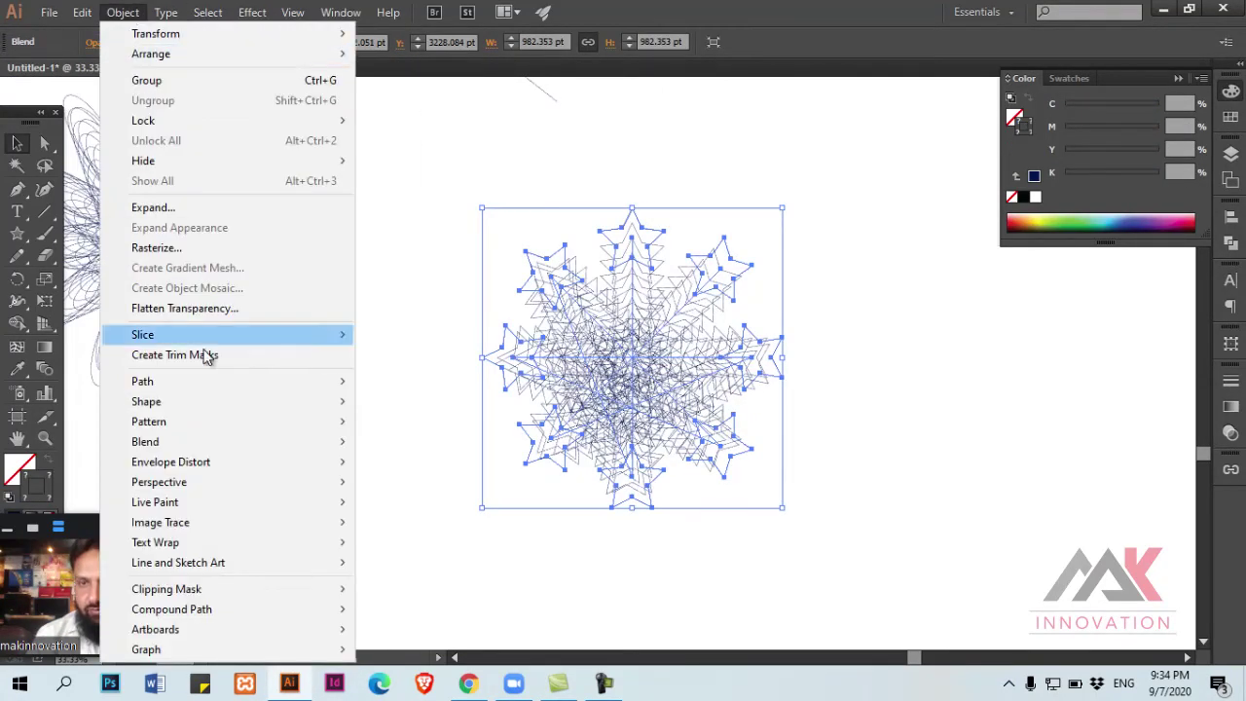
mouse_move(145, 441)
left_click(468, 489)
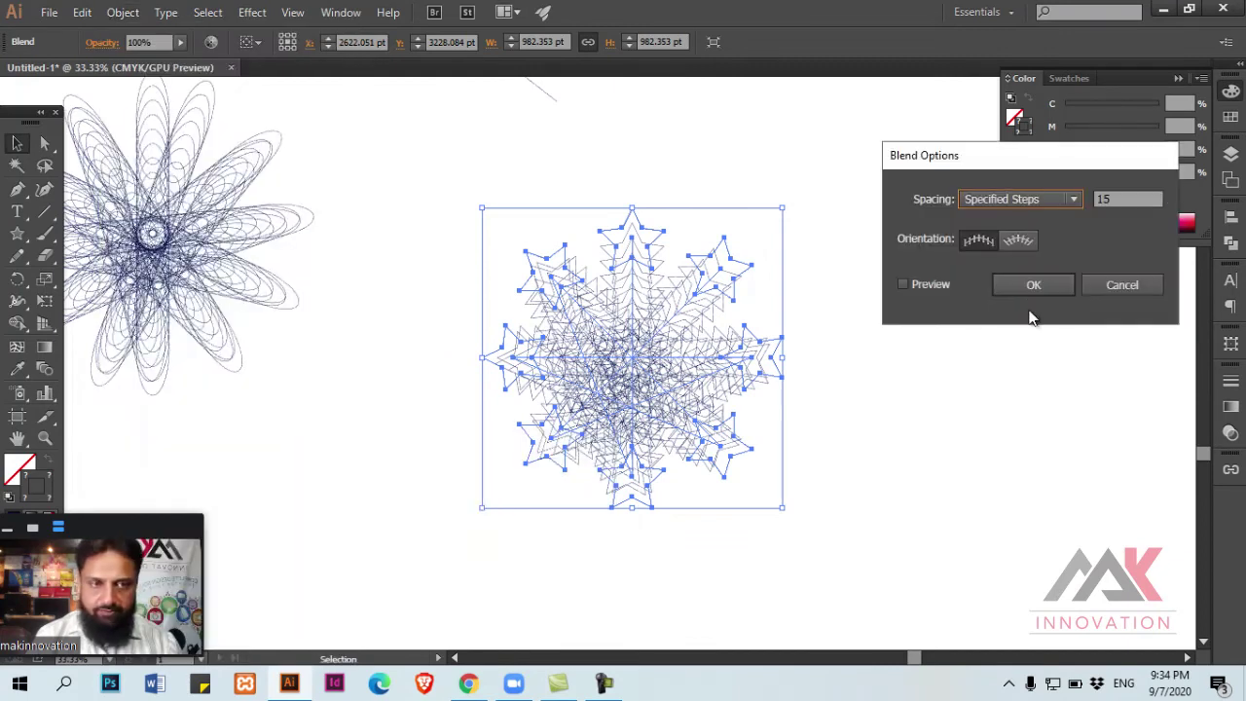
double_click(1105, 199)
key("Return")
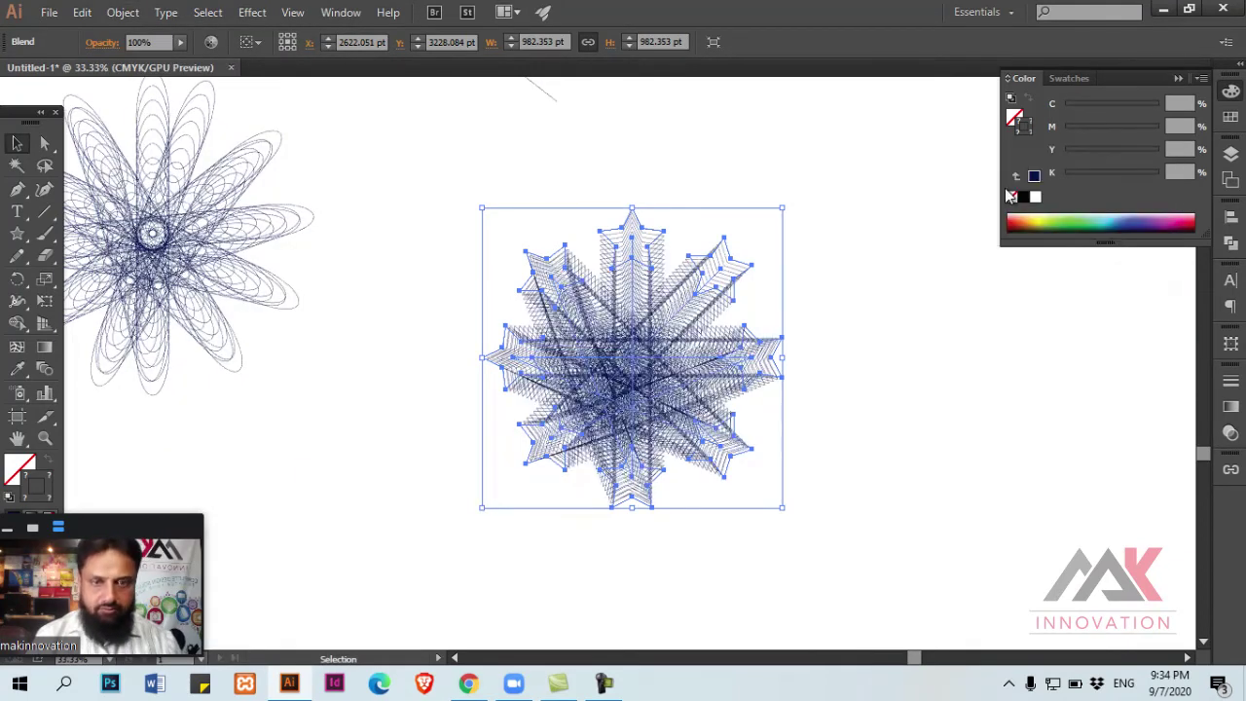
Step: Apply a thinner stroke weight to the star blend from the Stroke panel
left_click(913, 413)
left_click(732, 394)
left_click_drag(599, 331, 741, 395)
left_click(682, 389)
left_click(1230, 382)
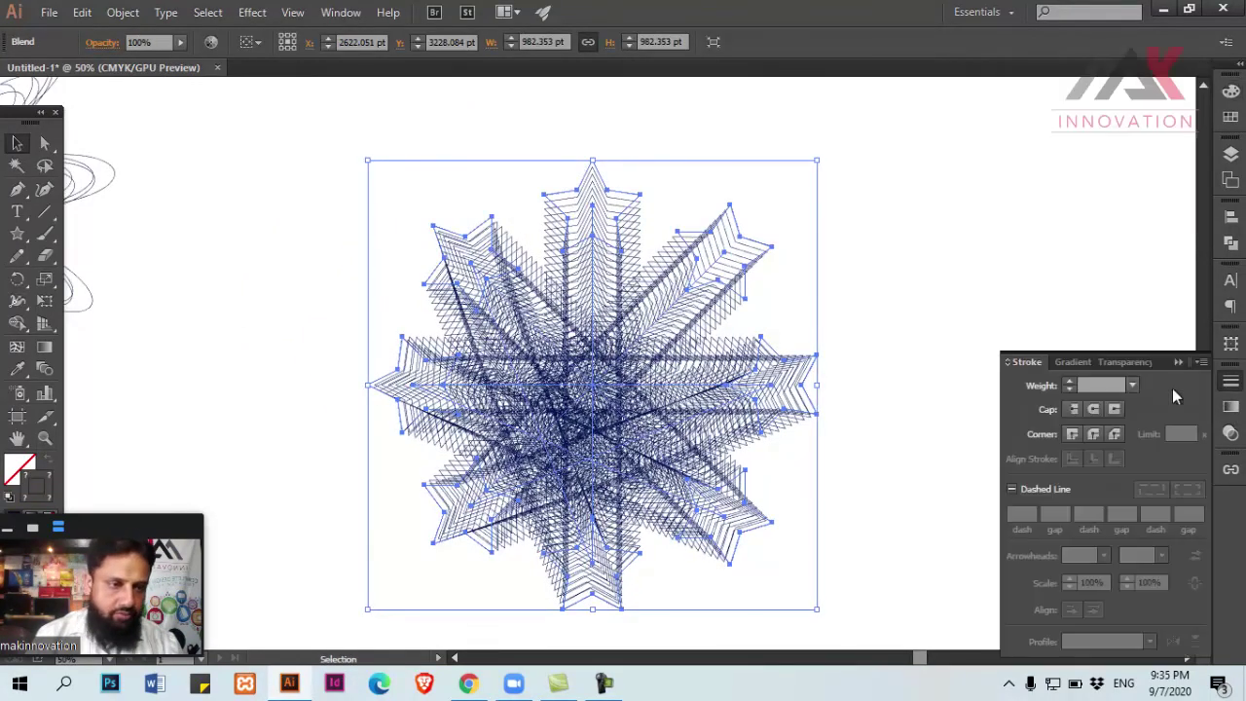
left_click(1132, 385)
left_click(1157, 46)
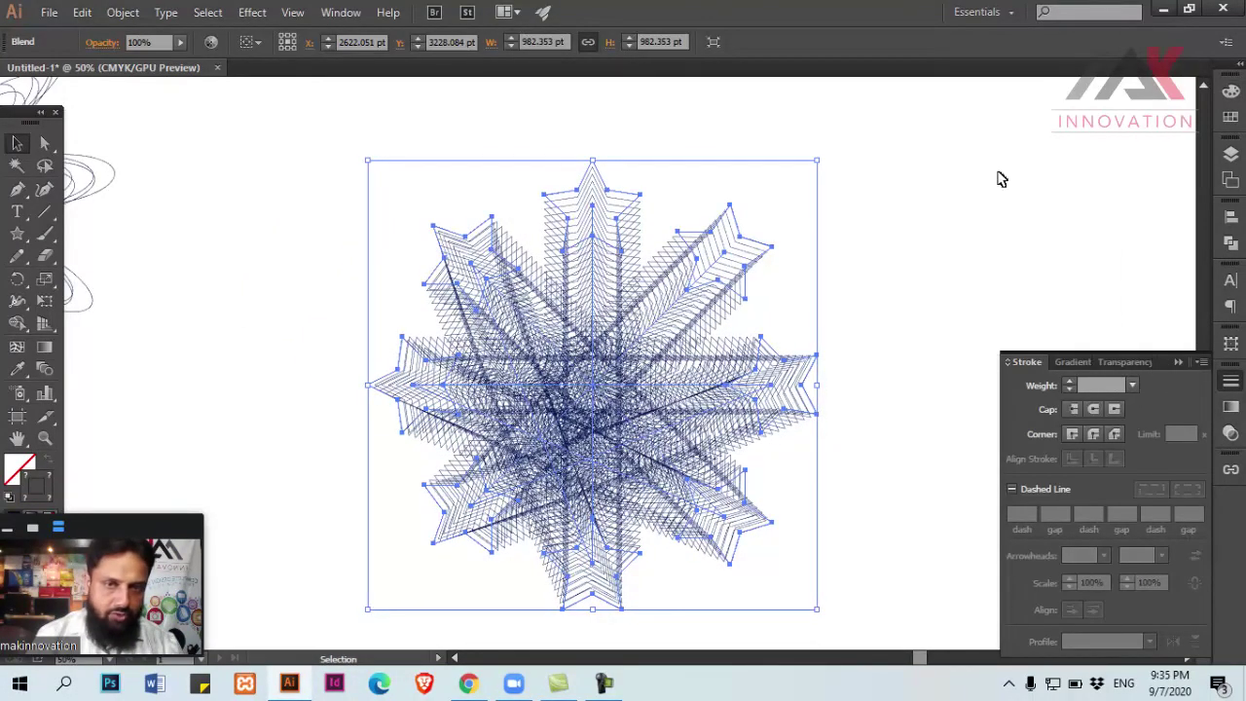
Step: Try a 5 pt stroke on the blend, step it down to 2 pt, then undo
left_click(1132, 384)
left_click(1140, 187)
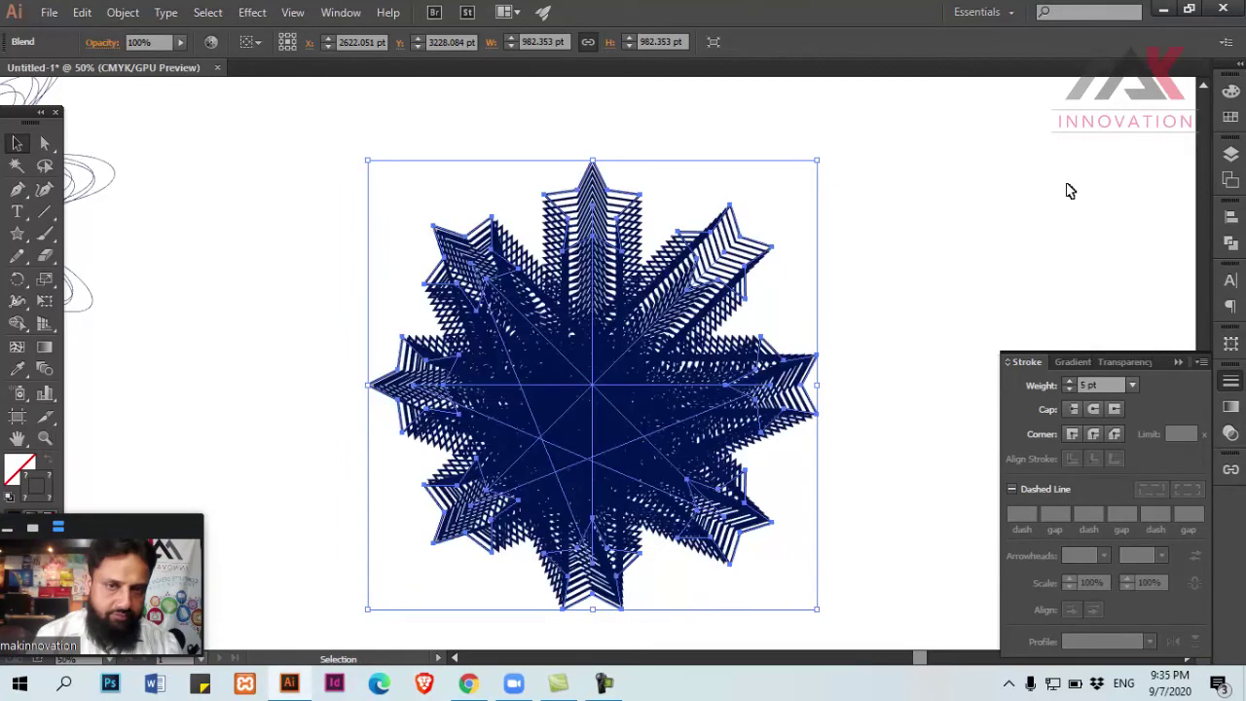
left_click(1072, 389)
left_click(1072, 389)
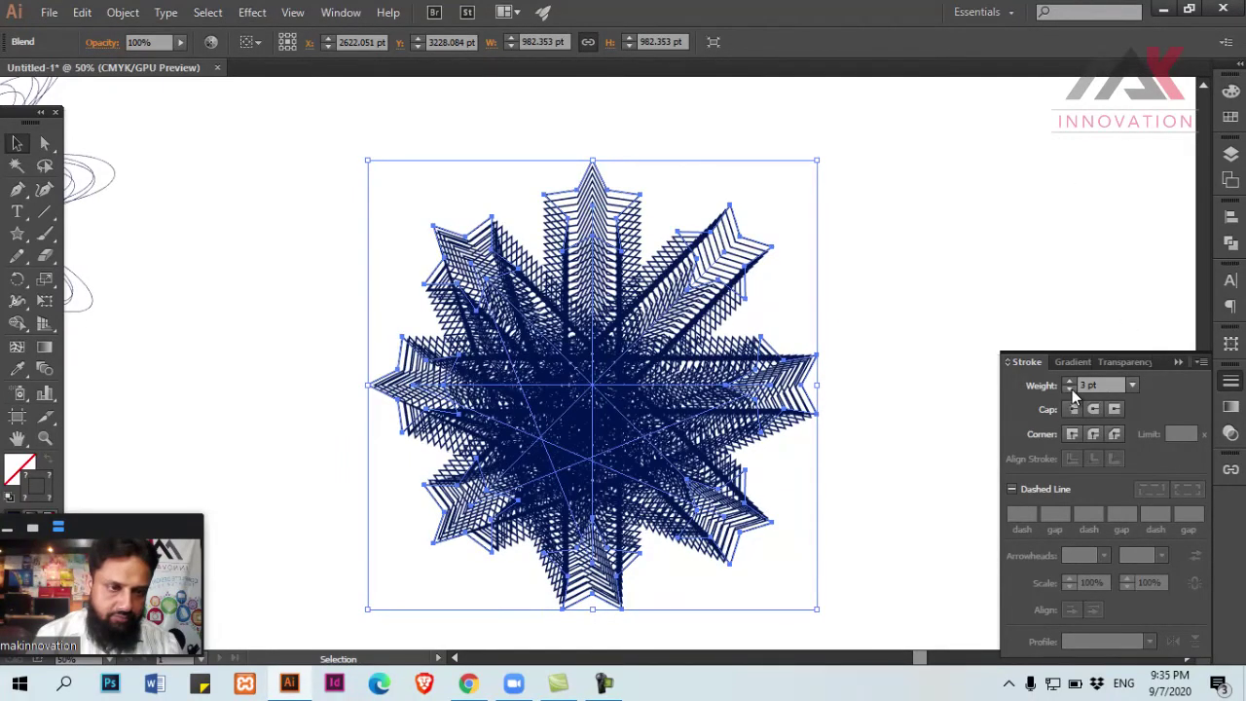
left_click(1072, 389)
left_click(939, 253)
key("ctrl+z")
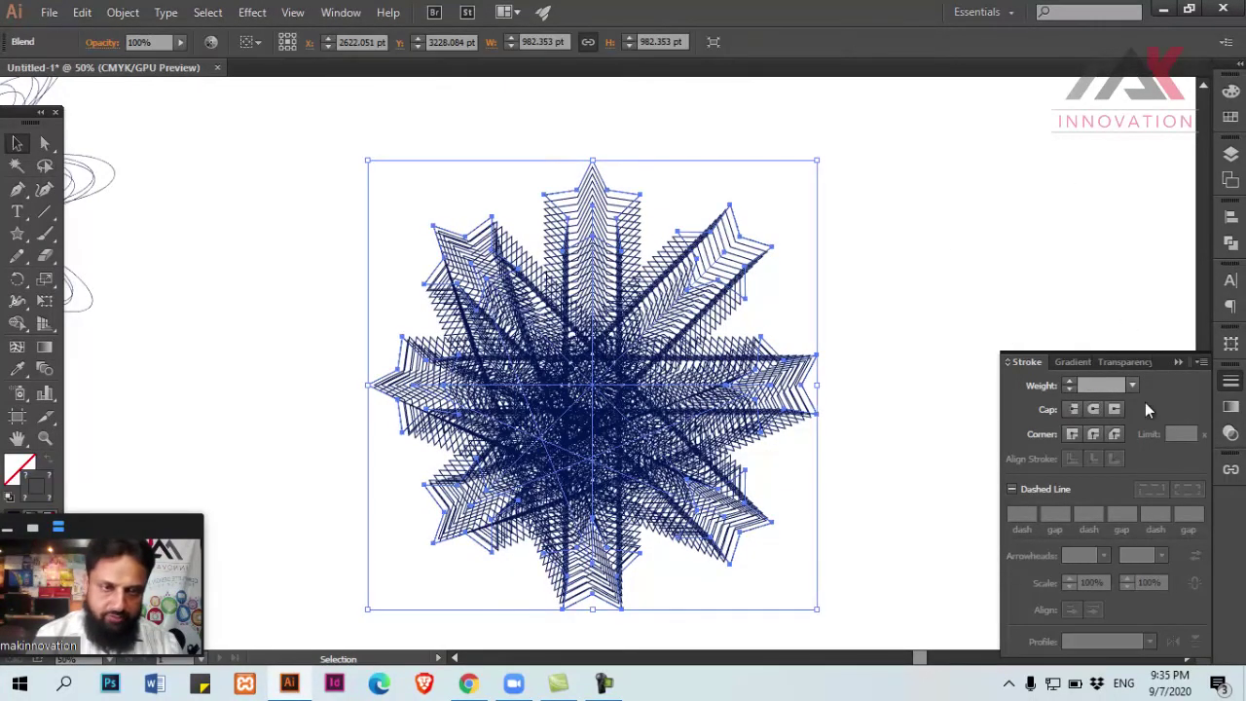
Step: Set the star blend's strokes back to 1 pt in isolation mode and reselect the blend
double_click(783, 394)
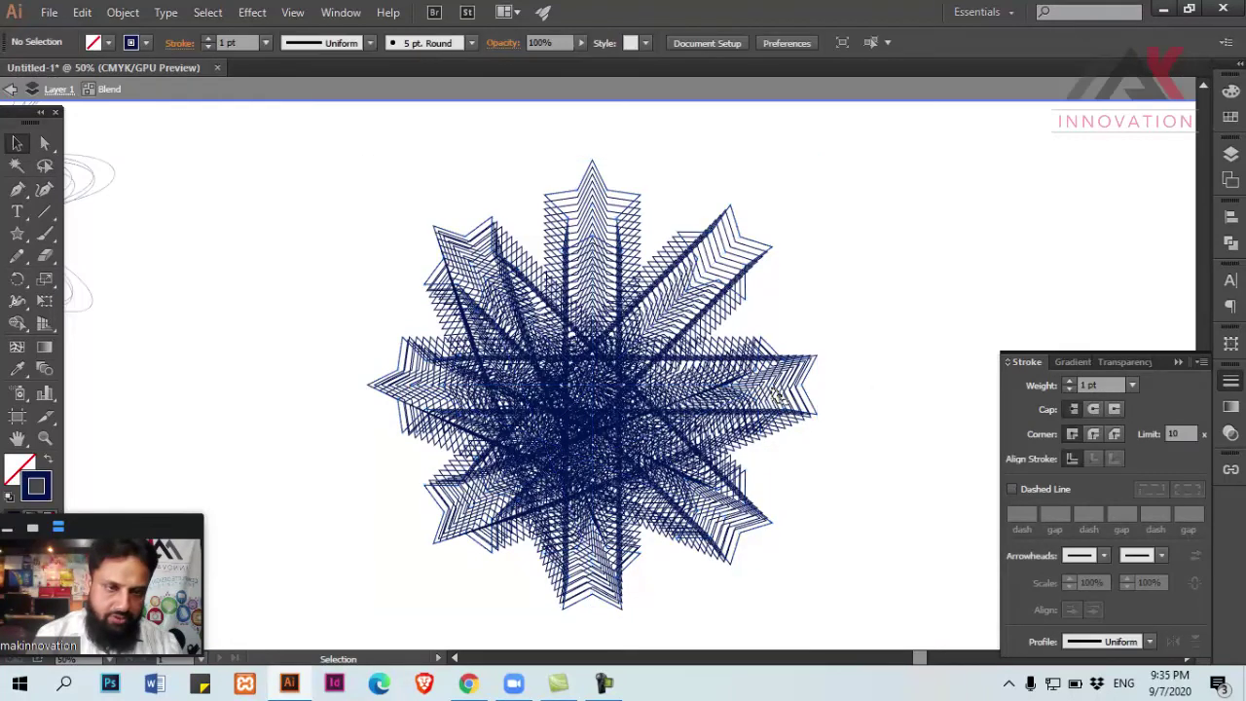
left_click(1069, 390)
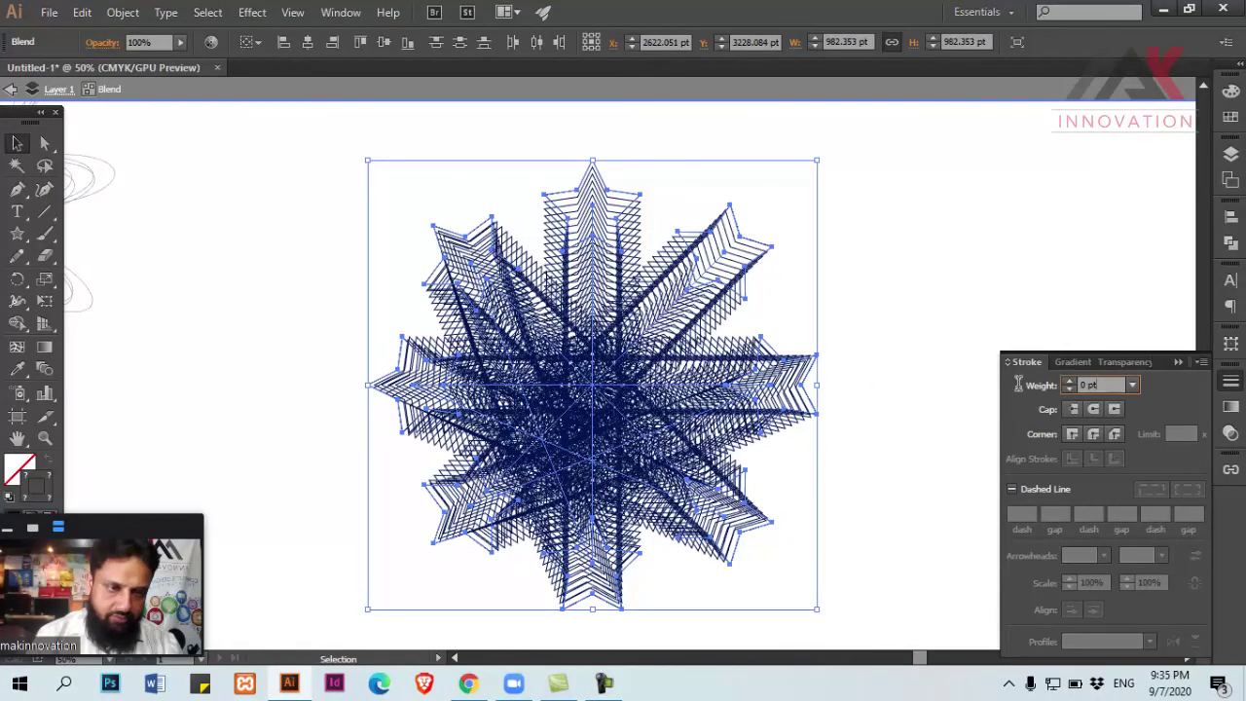
key("Return")
double_click(823, 244)
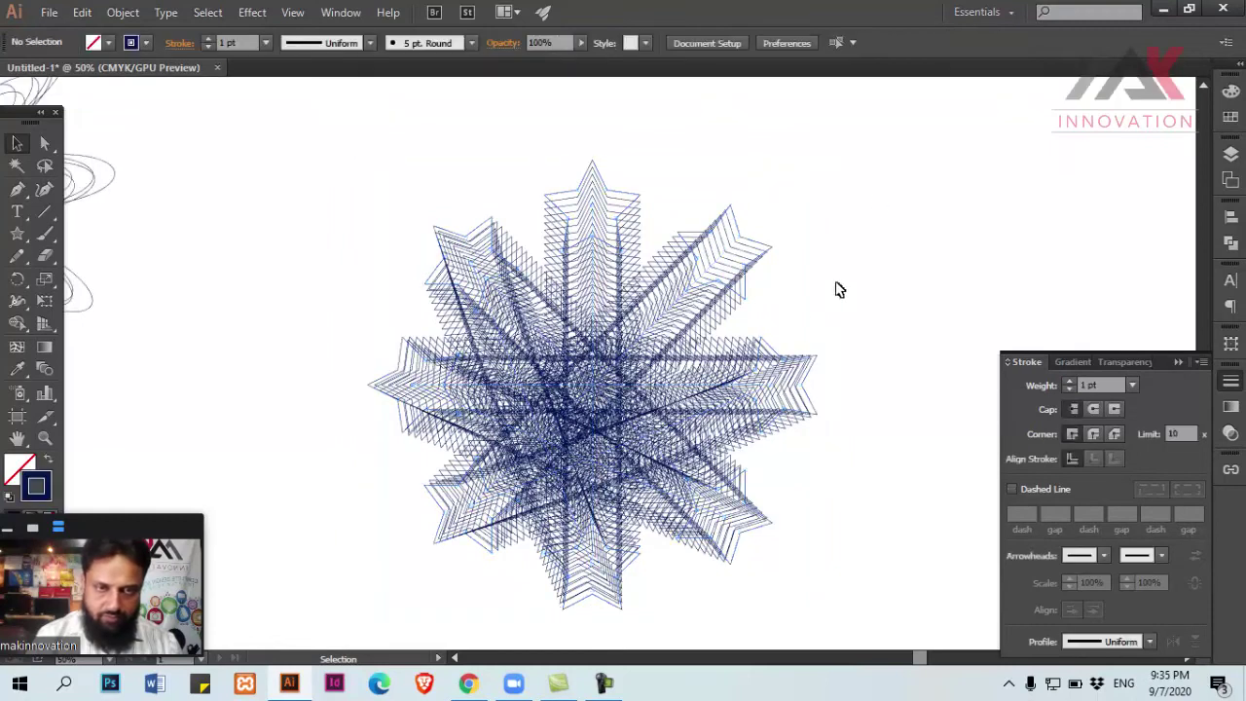
left_click(768, 292)
key("a")
left_click(767, 253)
left_click(767, 253)
left_click(840, 256)
key("v")
left_click(657, 317)
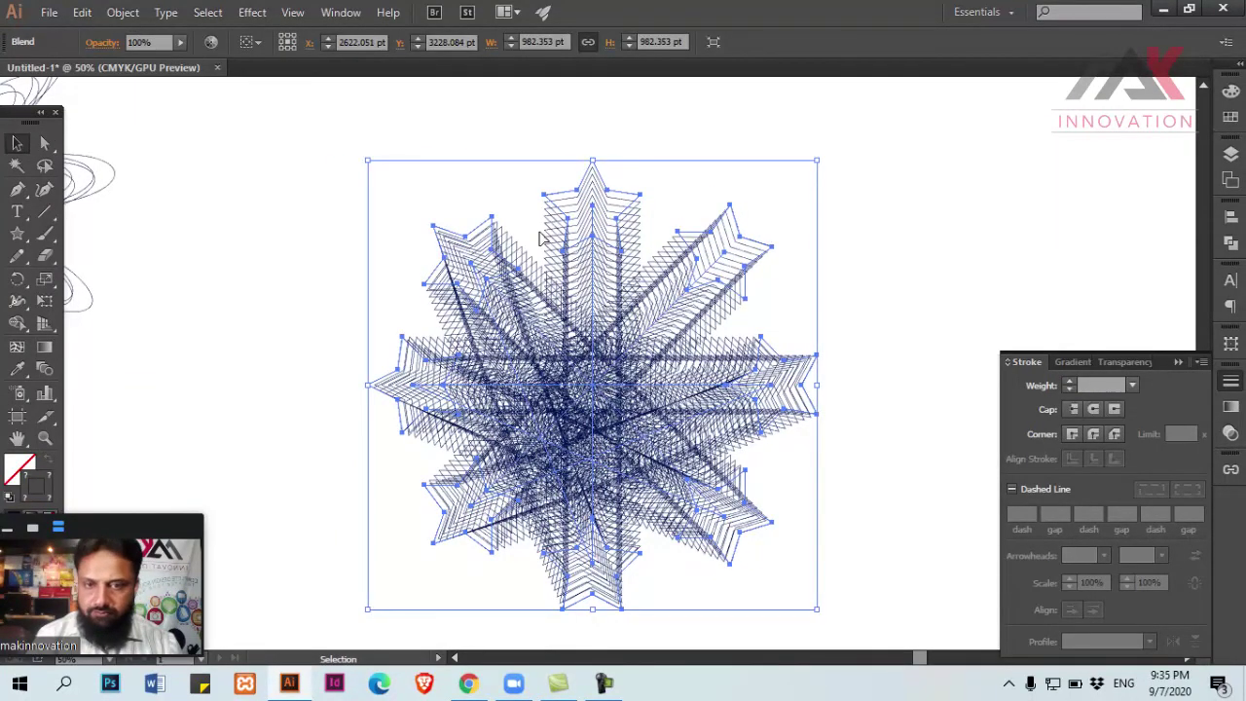
Step: Recolour the top star spike cyan by removing magenta and black
key("a")
left_click(637, 200)
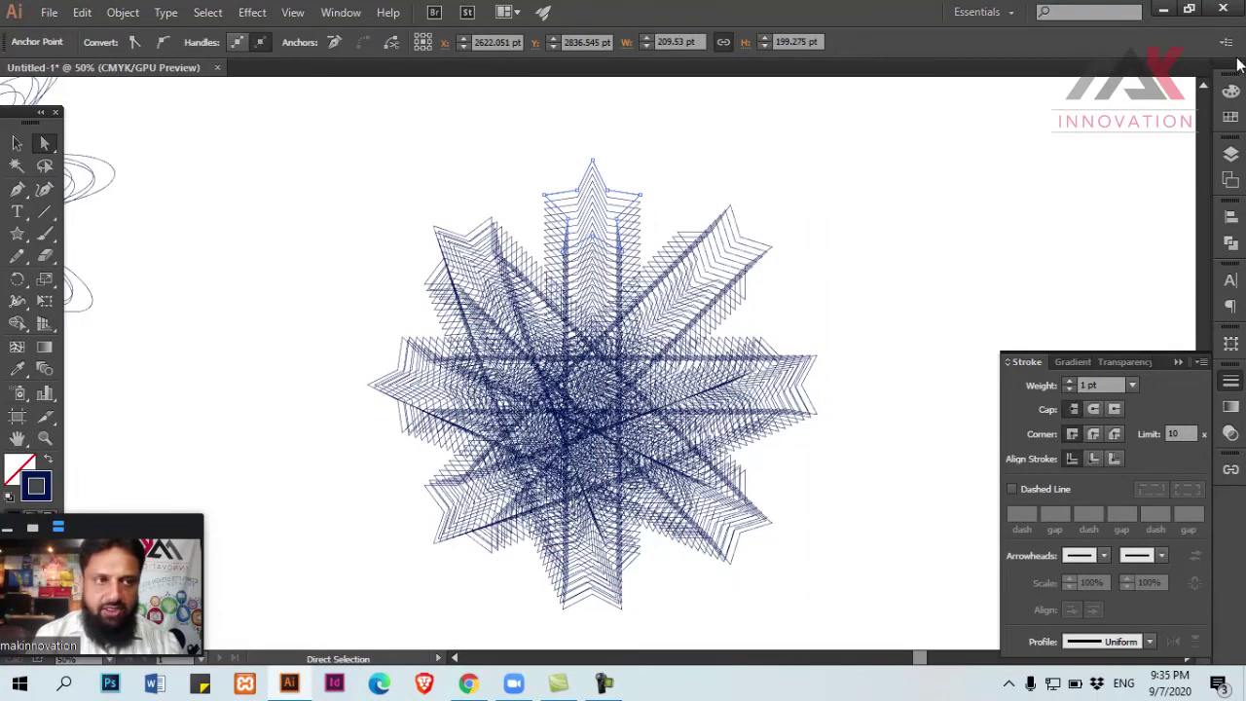
left_click(1230, 90)
left_click_drag(1141, 129, 1065, 129)
left_click_drag(1124, 175, 1057, 176)
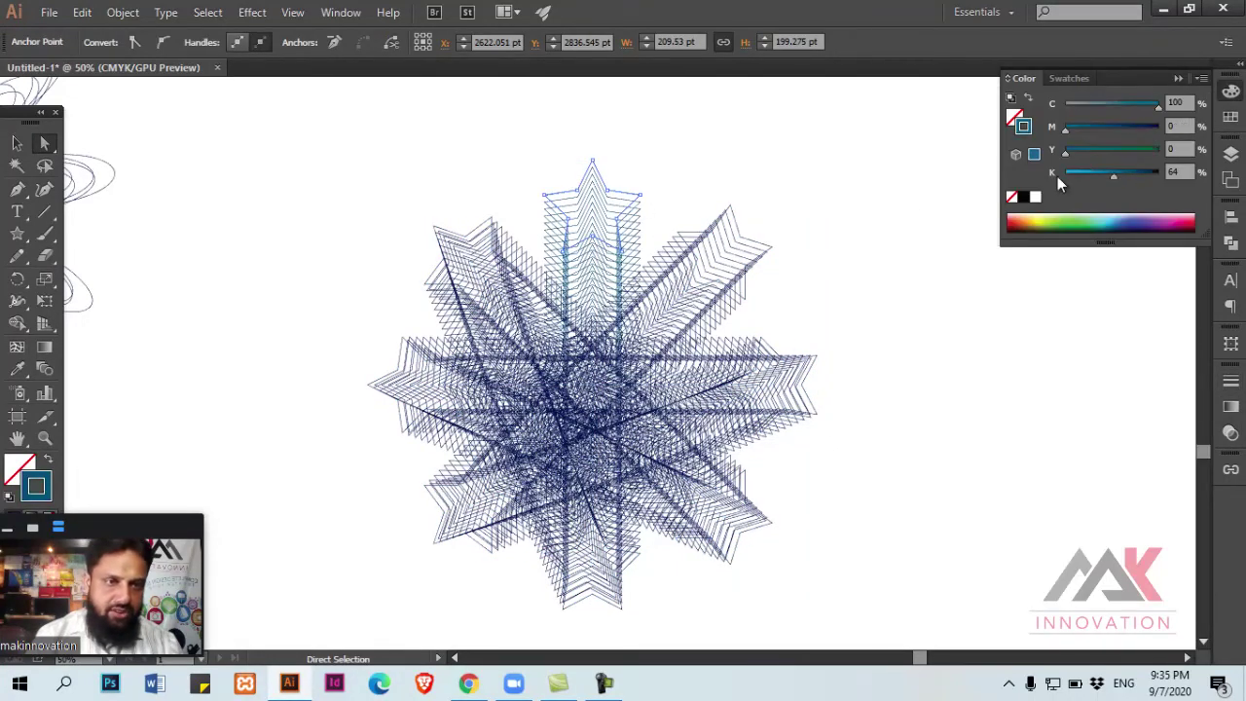
left_click(849, 199)
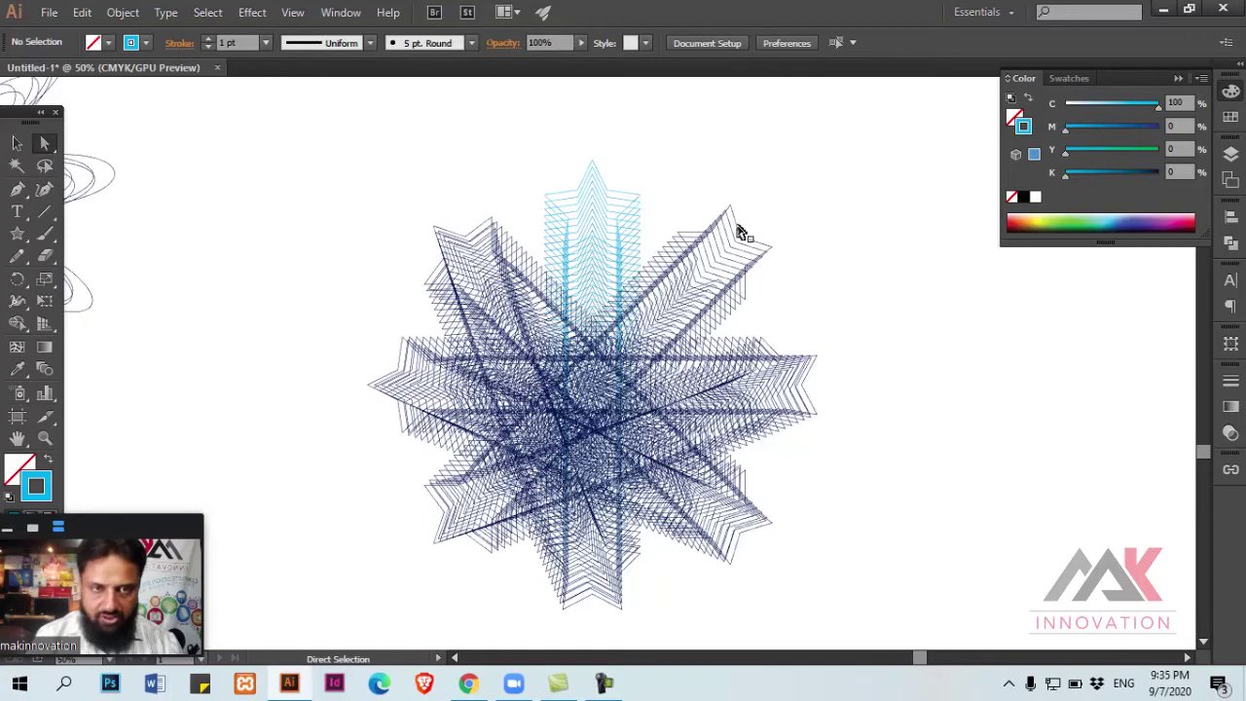
Step: Turn the upper-right spike green and the right spike magenta via CMYK sliders
left_click(755, 234)
left_click_drag(1139, 133, 1092, 133)
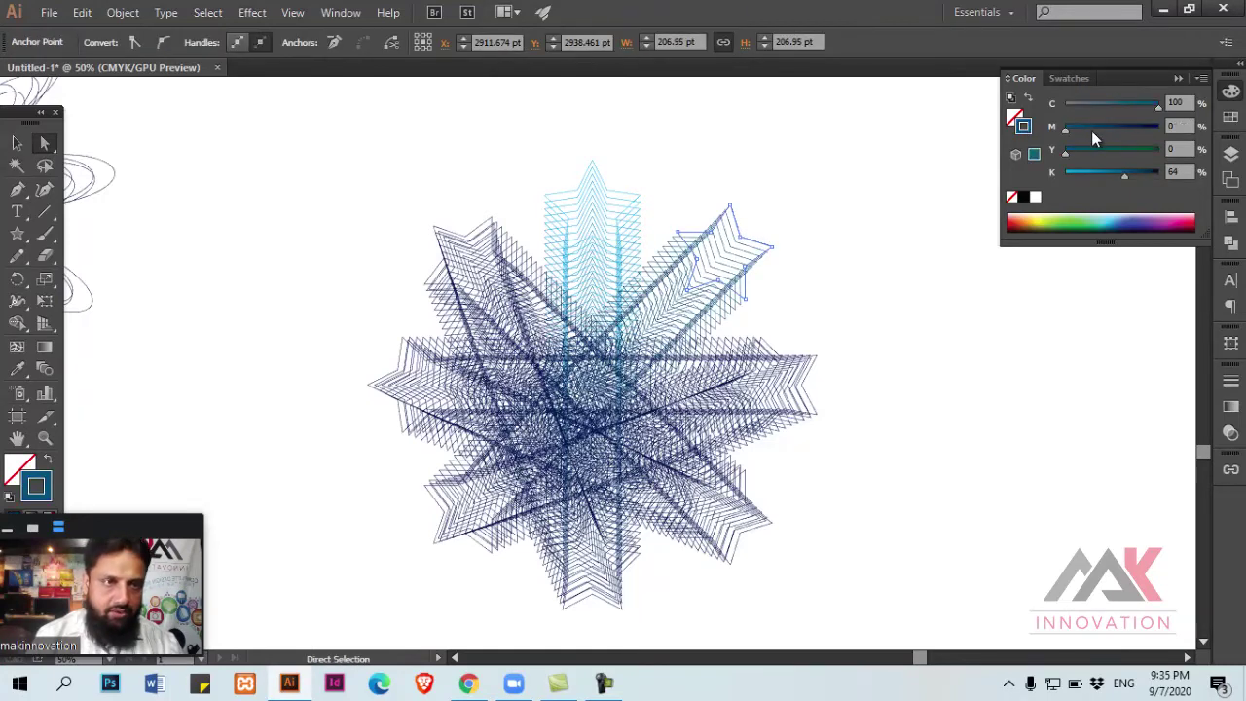
left_click_drag(1104, 176, 1065, 175)
left_click(842, 369)
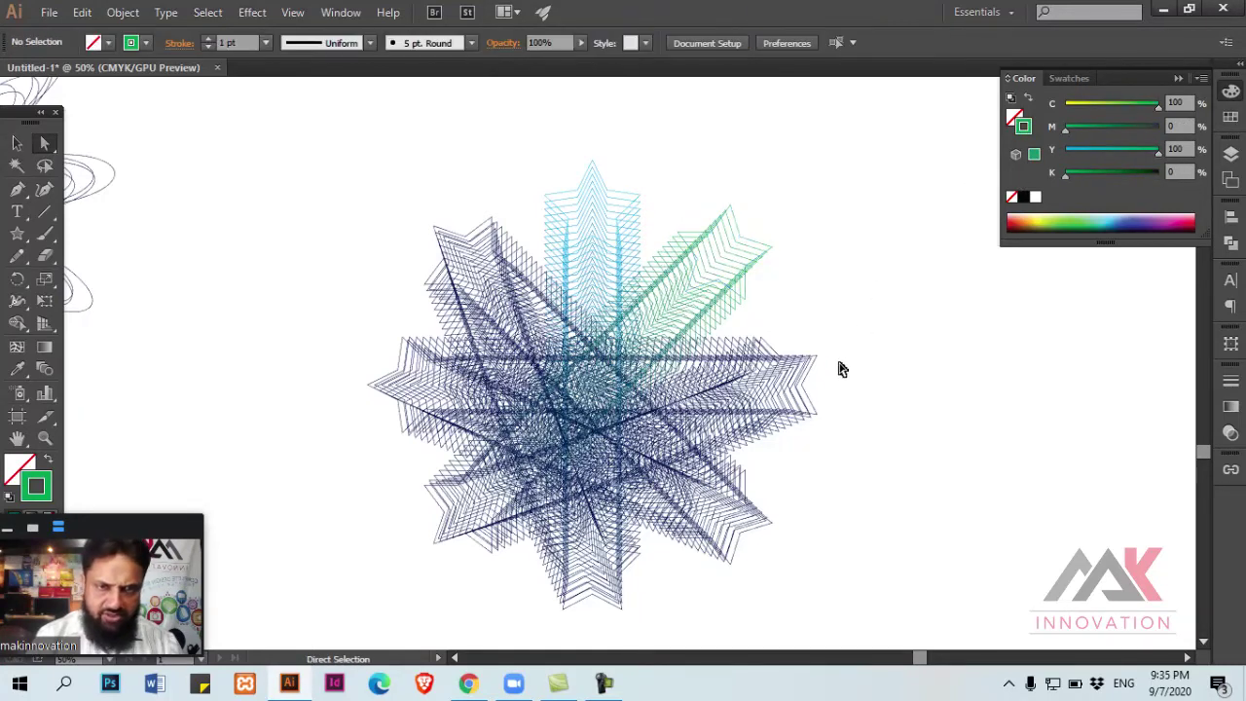
left_click(817, 358)
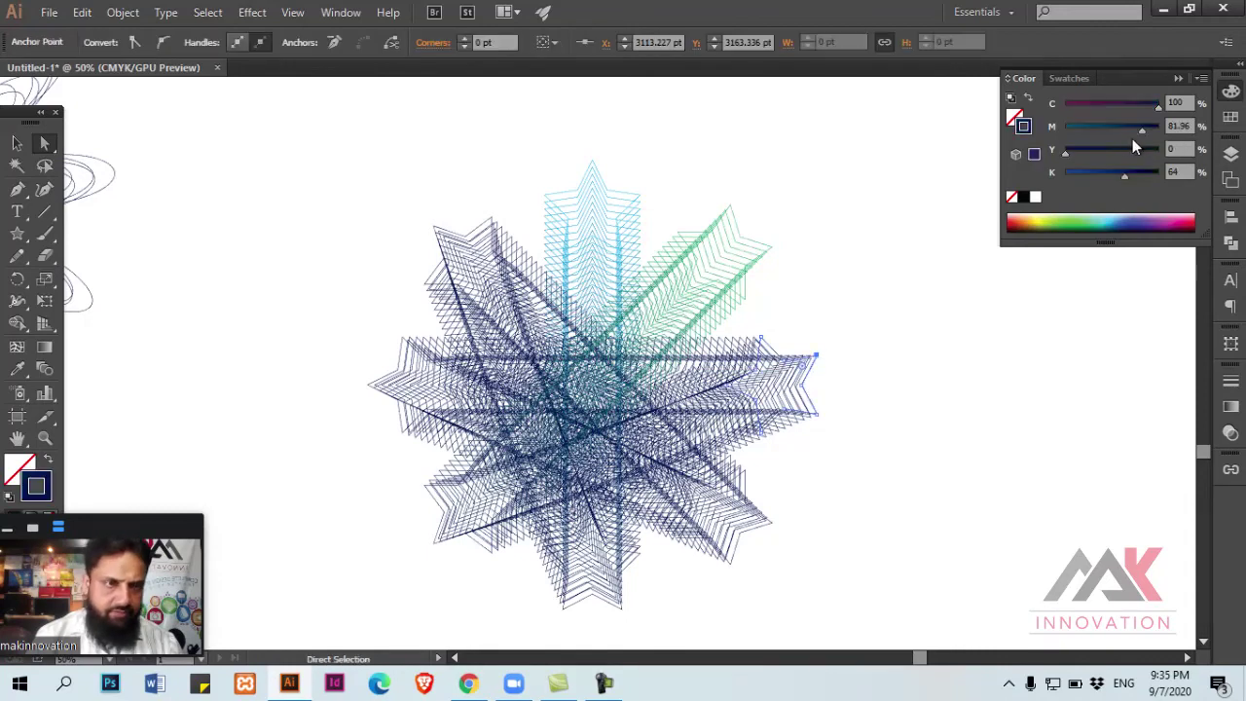
left_click_drag(1157, 103, 1064, 103)
left_click_drag(1124, 172, 1065, 173)
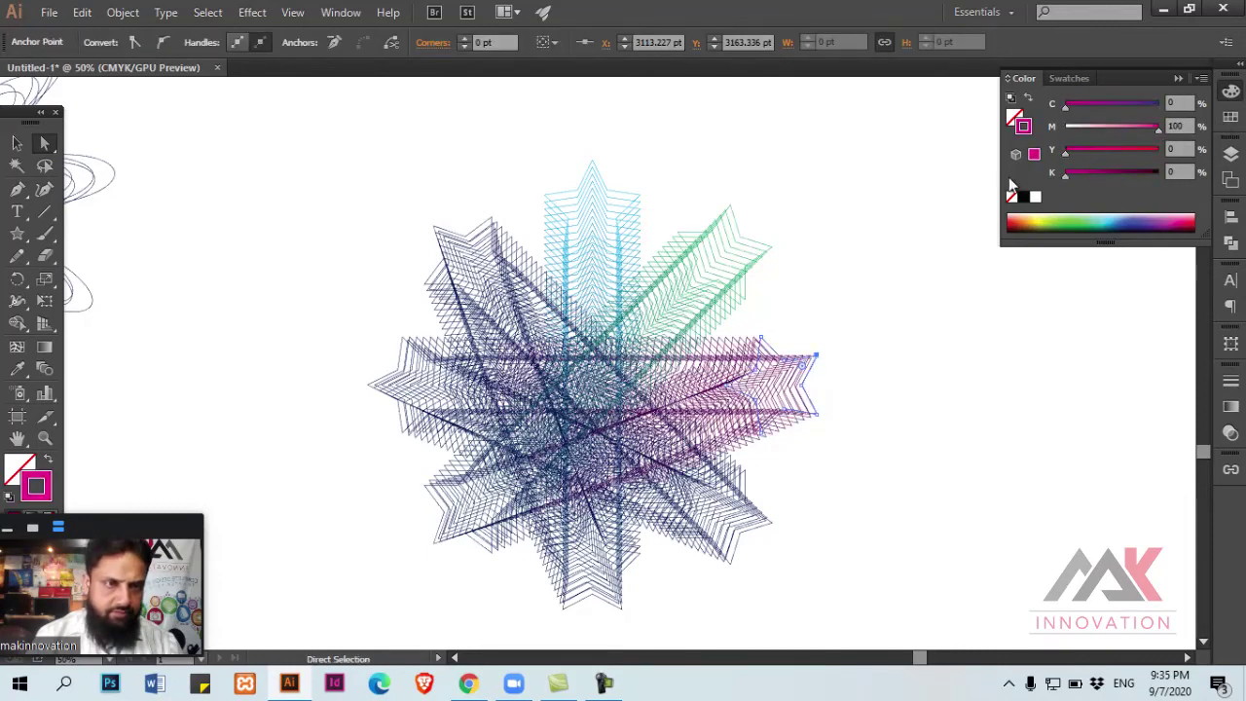
left_click(923, 392)
Step: Make the lower-right spike grey and the bottom spike brownish red with full yellow
scroll(804, 443, "down", 1)
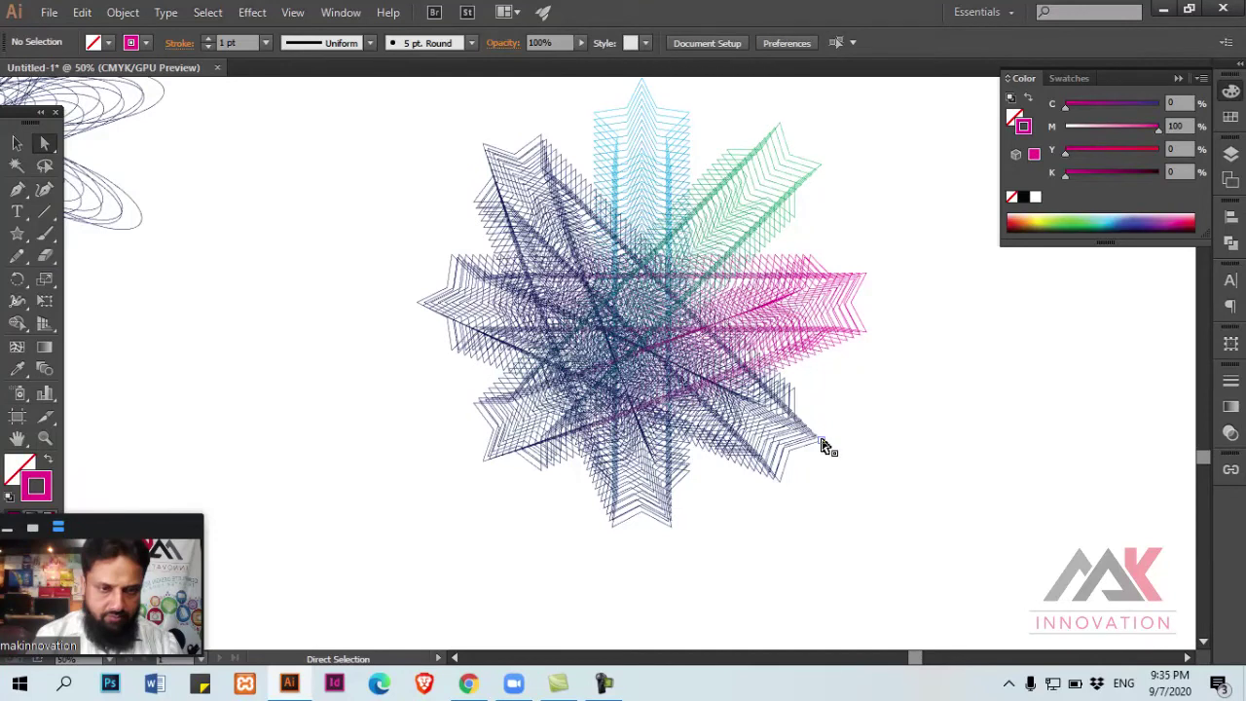
left_click(822, 446)
left_click_drag(1142, 127, 1065, 126)
left_click_drag(1158, 103, 1065, 104)
left_click(652, 532)
left_click(672, 526)
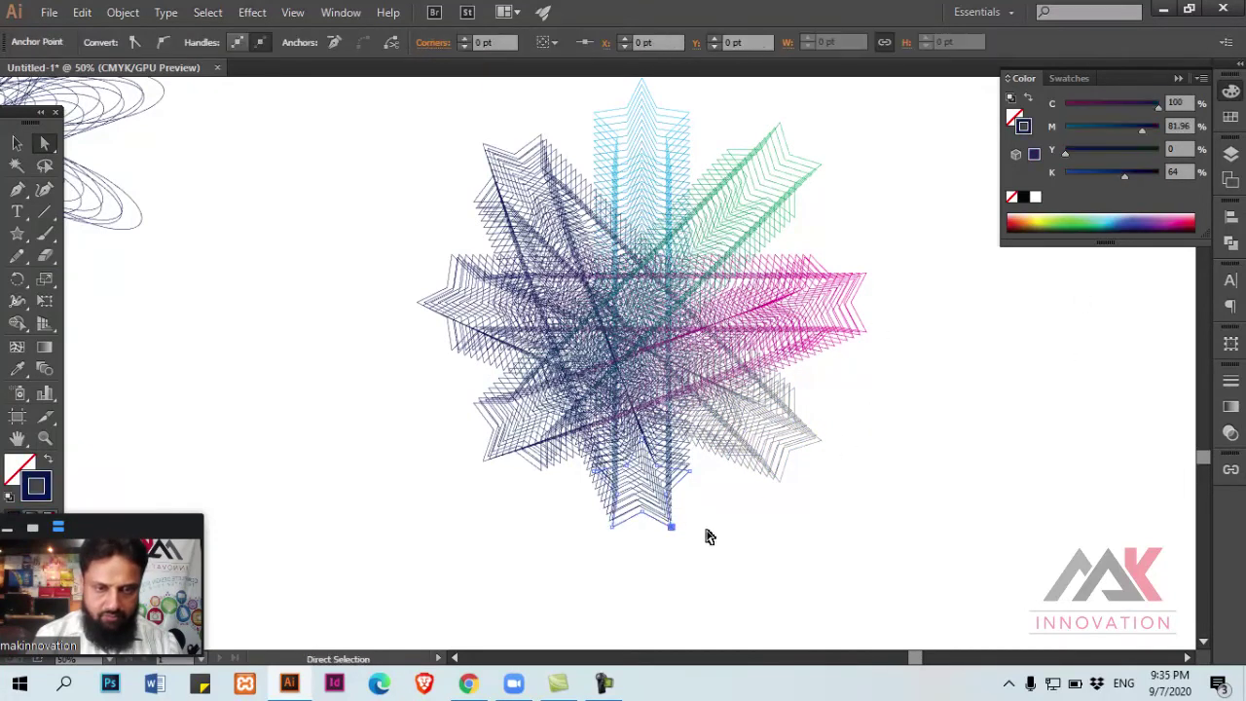
left_click_drag(1158, 104, 1065, 106)
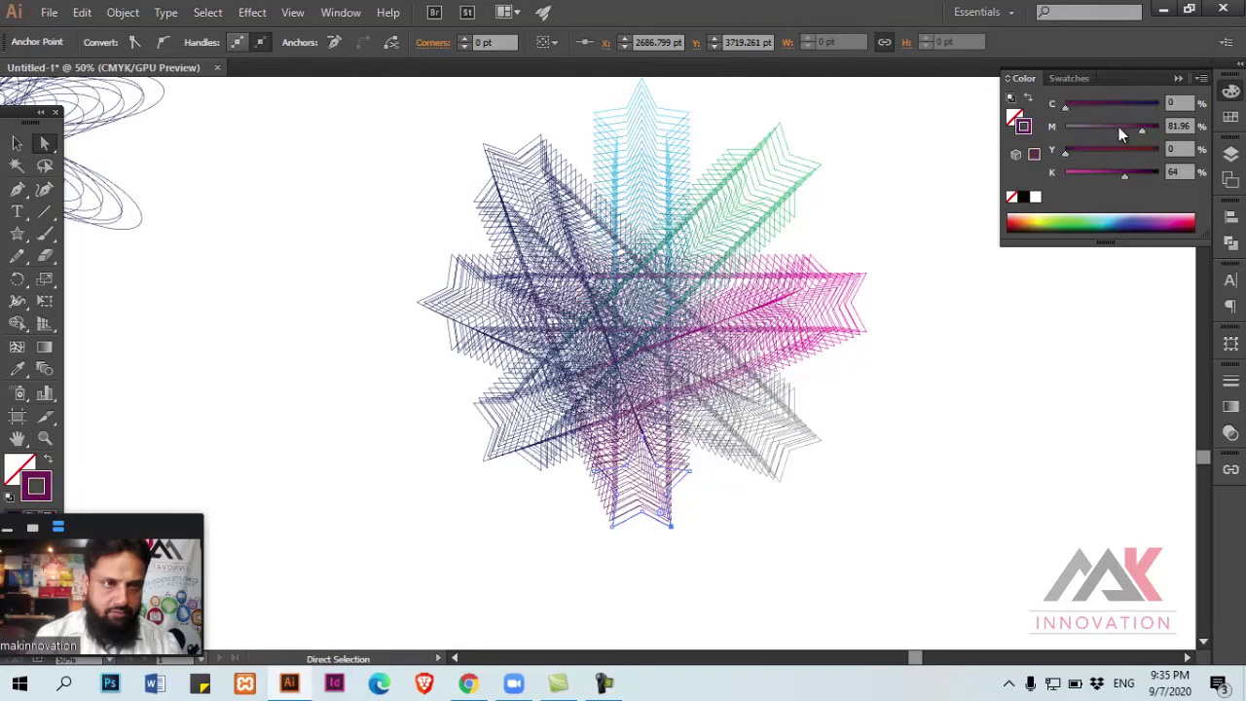
left_click_drag(1139, 148, 1183, 150)
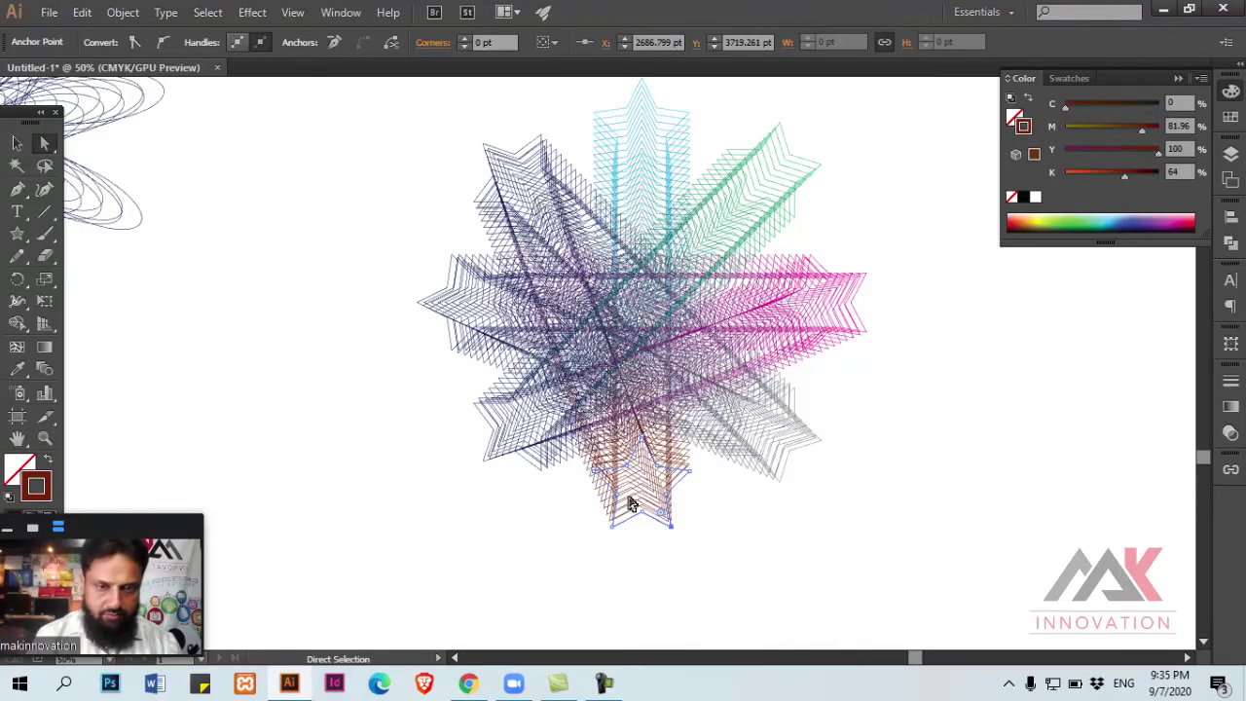
Step: Give the lower-left spike a brown tone (magenta 50) and turn the left spike magenta
left_click(538, 471)
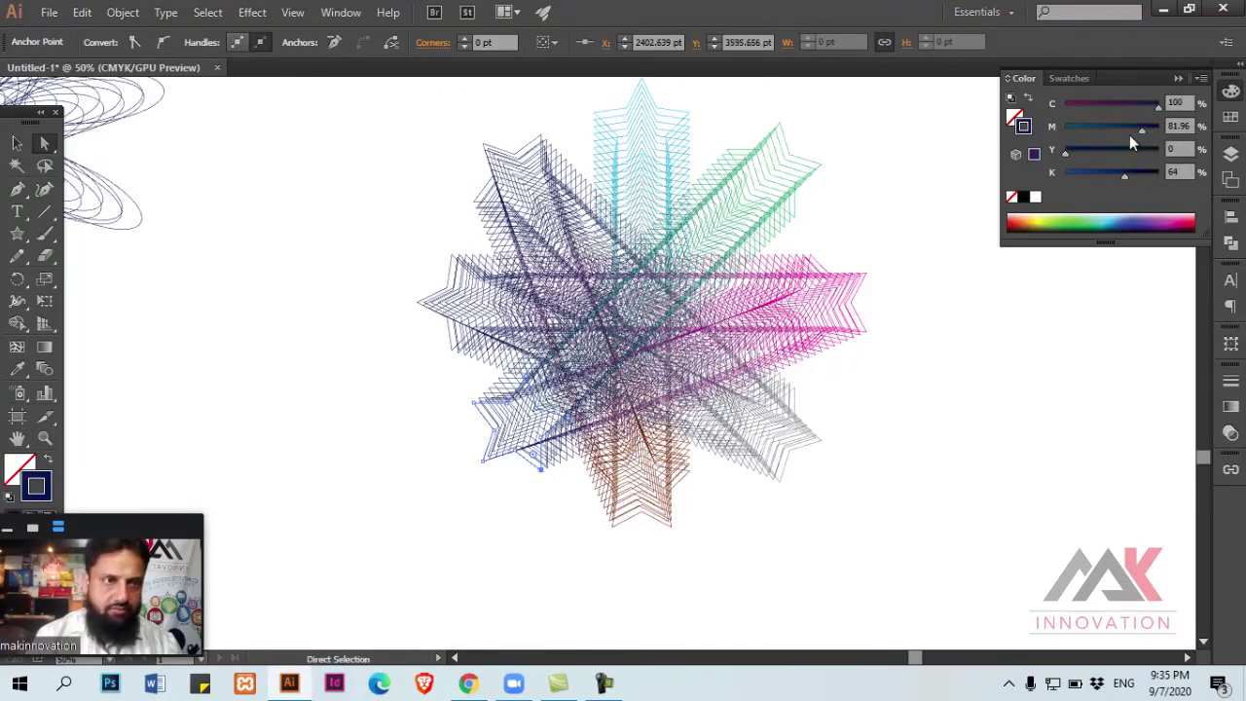
mouse_move(1137, 129)
left_mouse_down()
mouse_move(1065, 128)
mouse_move(1059, 112)
left_mouse_up()
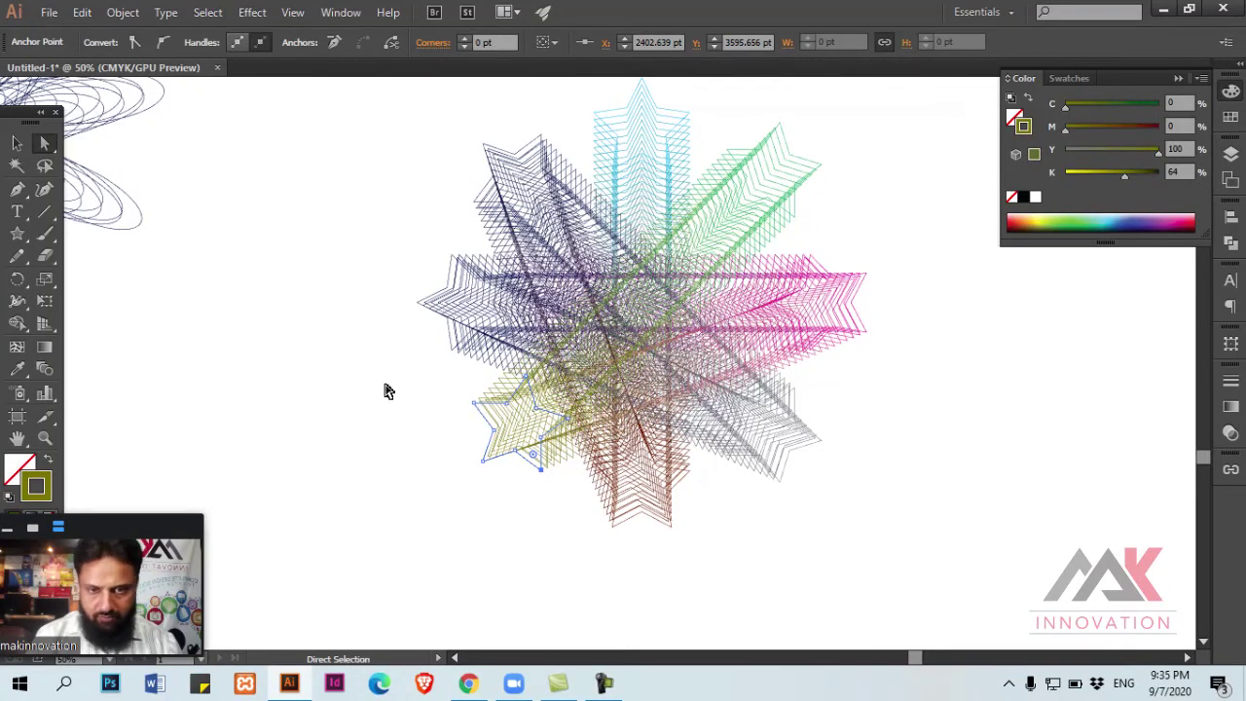
left_click(1116, 127)
left_click(334, 359)
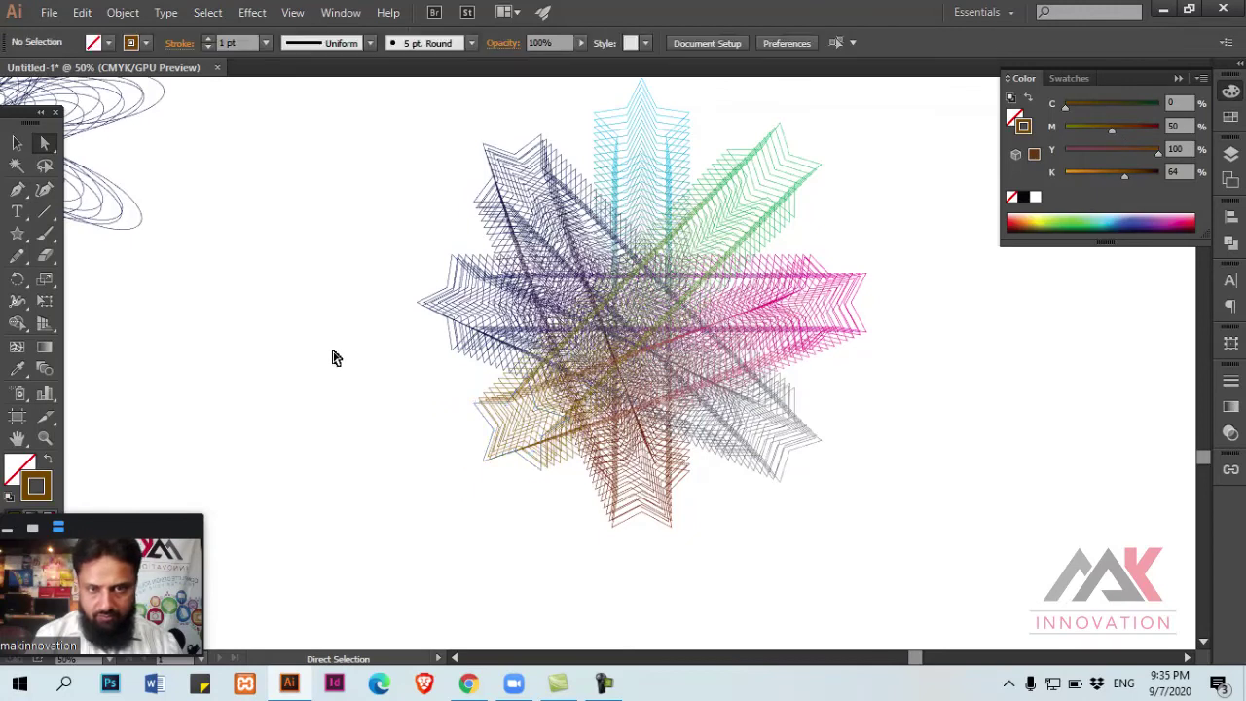
left_click(422, 304)
left_click_drag(1149, 107, 821, 226)
left_click(328, 319)
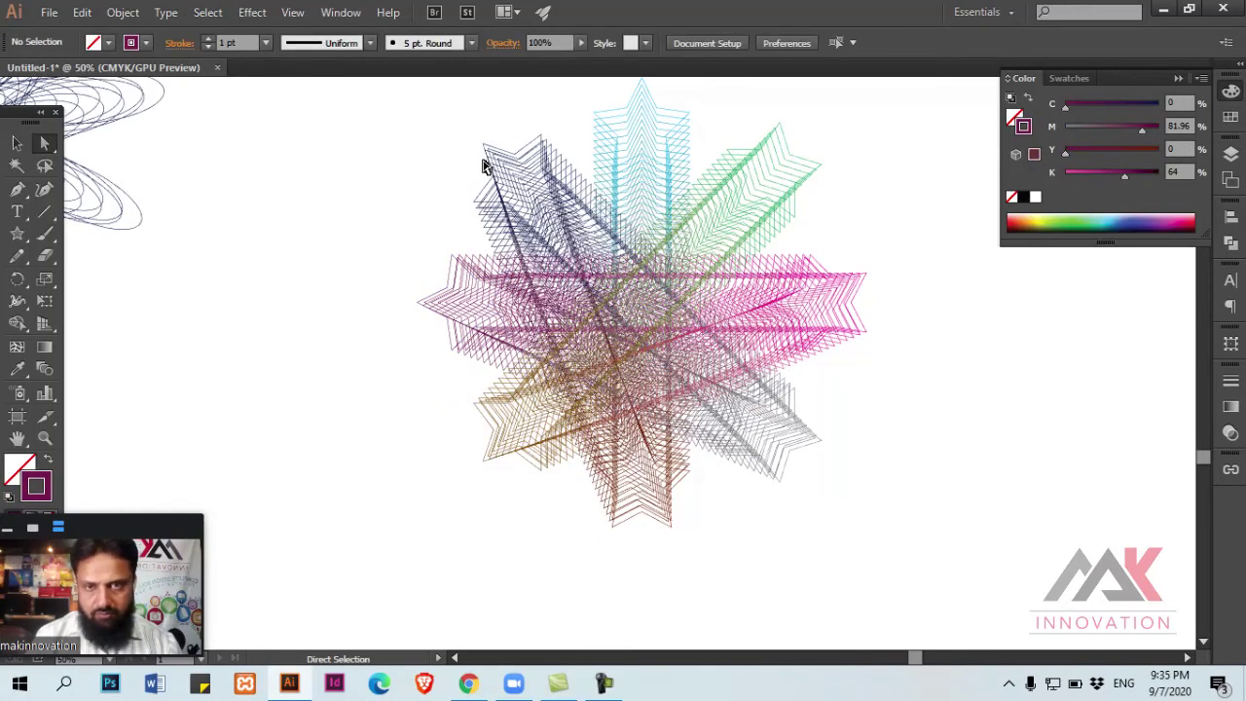
key("ctrl+a")
key("ctrl+shift+a")
Step: Draw a horizontal straight line in an empty area of the canvas
key("ctrl+minus")
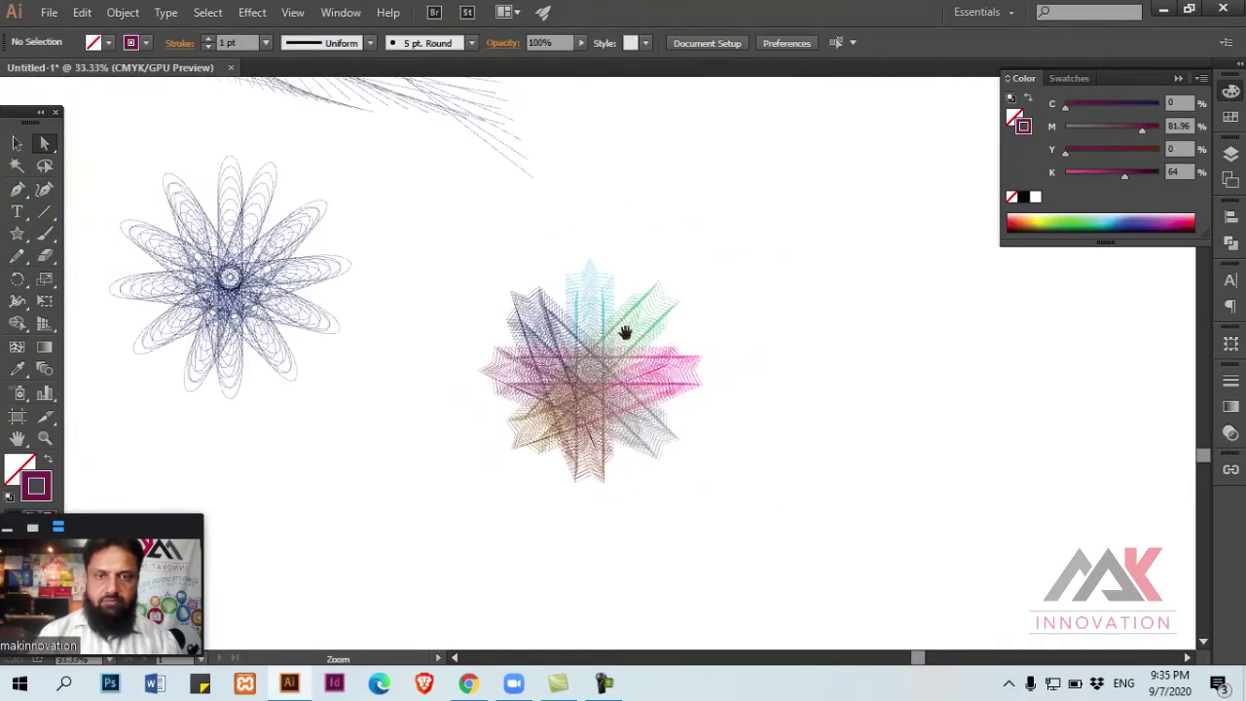
key("ctrl+minus")
key("ctrl+minus")
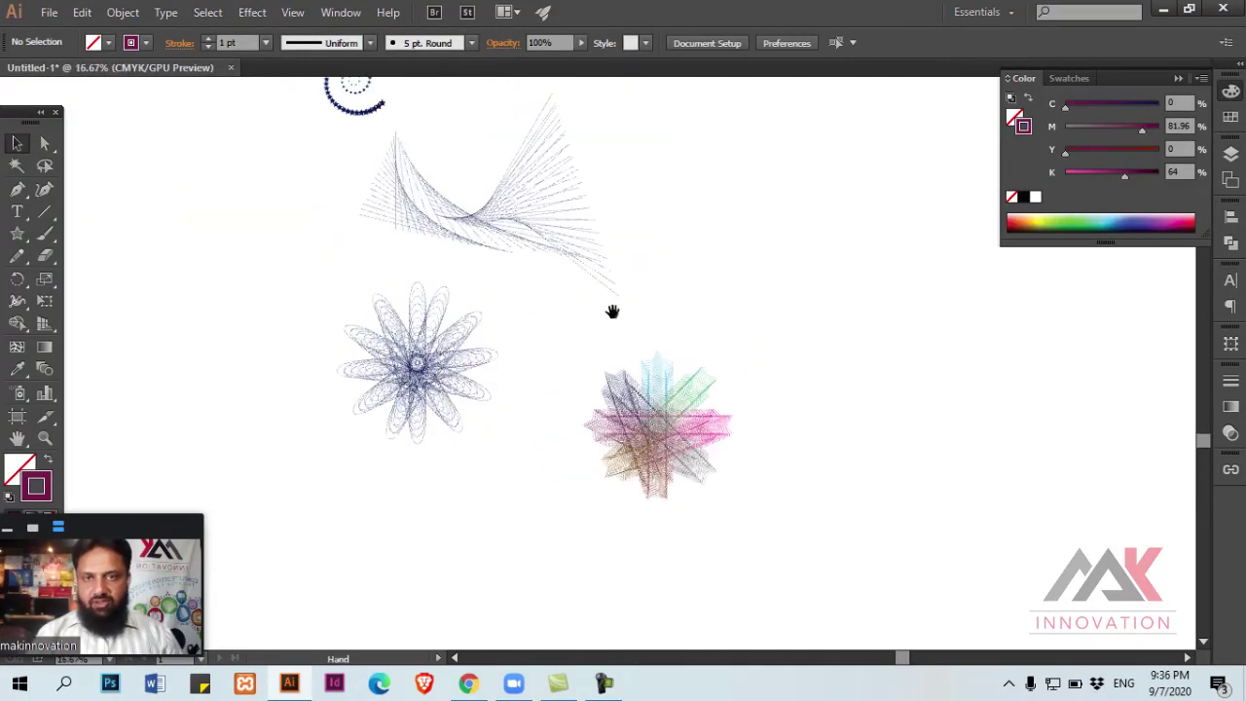
left_click(508, 348)
left_click_drag(579, 337, 559, 386)
scroll(584, 345, "right", 5)
key("ctrl+plus")
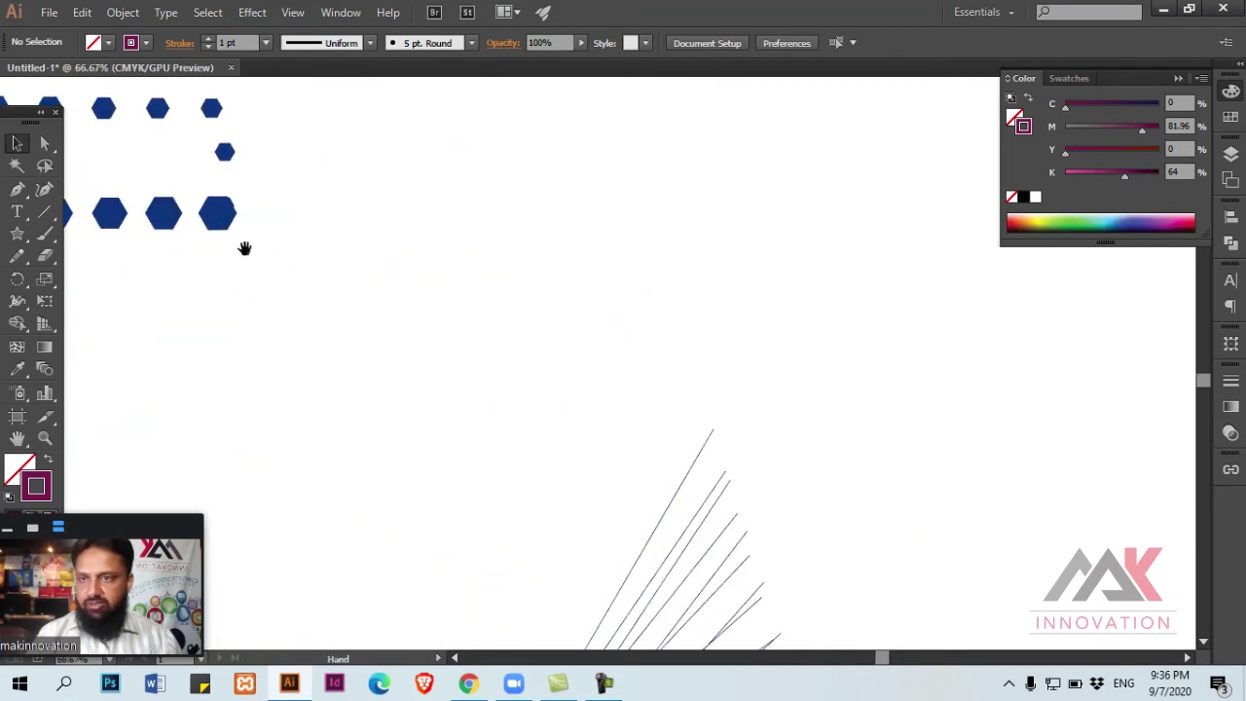
left_click(44, 211)
mouse_move(403, 220)
left_mouse_down()
mouse_move(296, 221)
mouse_move(241, 183)
left_mouse_up()
left_click_drag(324, 239, 610, 238)
Step: Add a midpoint anchor to the line and pull it up into an arch
key("p")
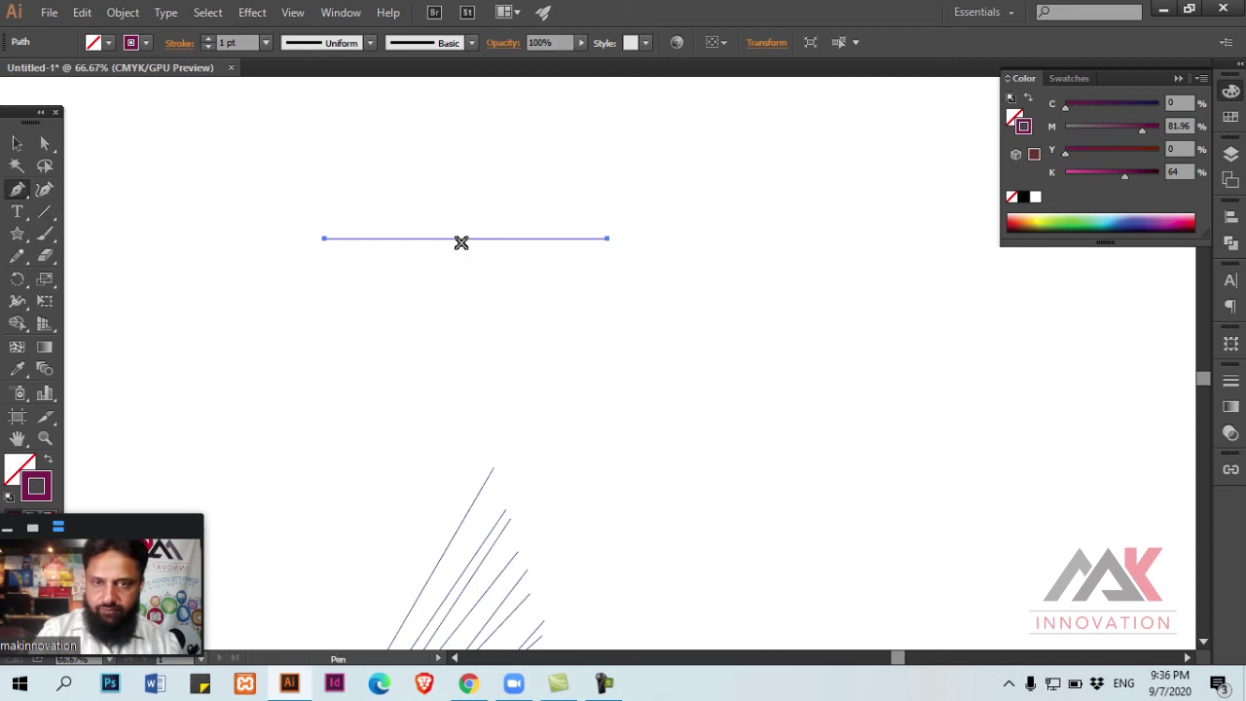
key("a")
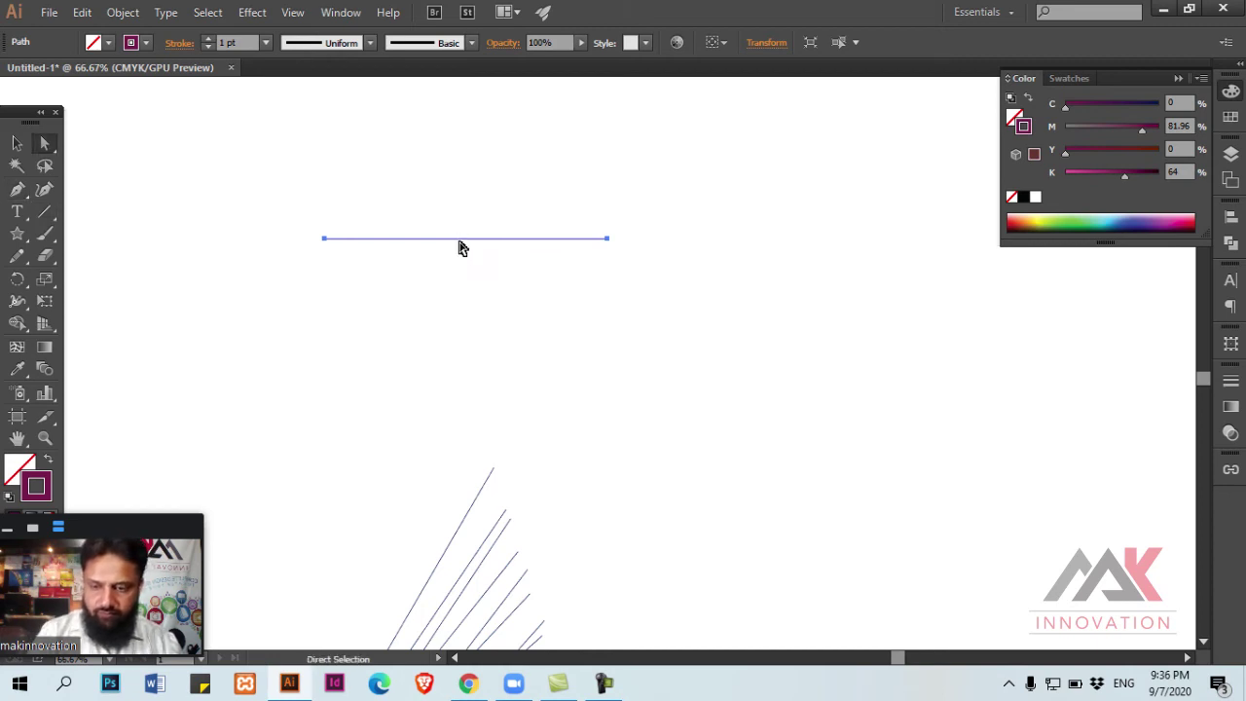
key("p")
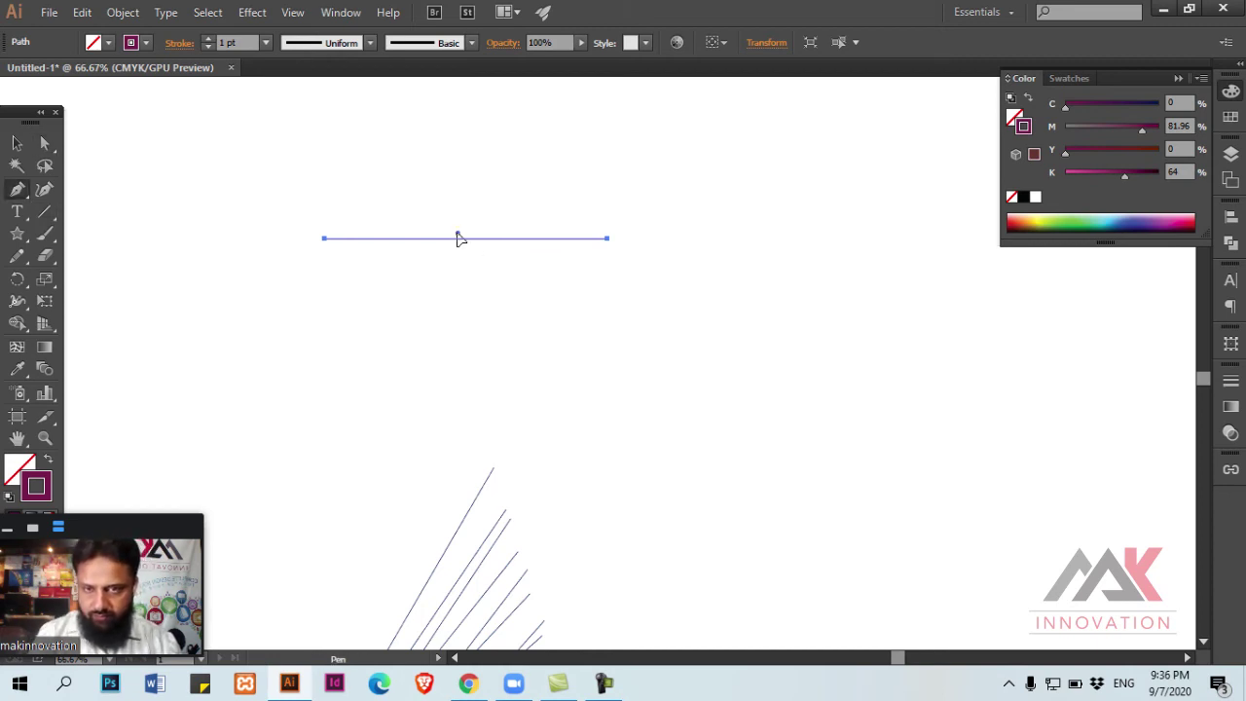
key("a")
left_click(458, 245)
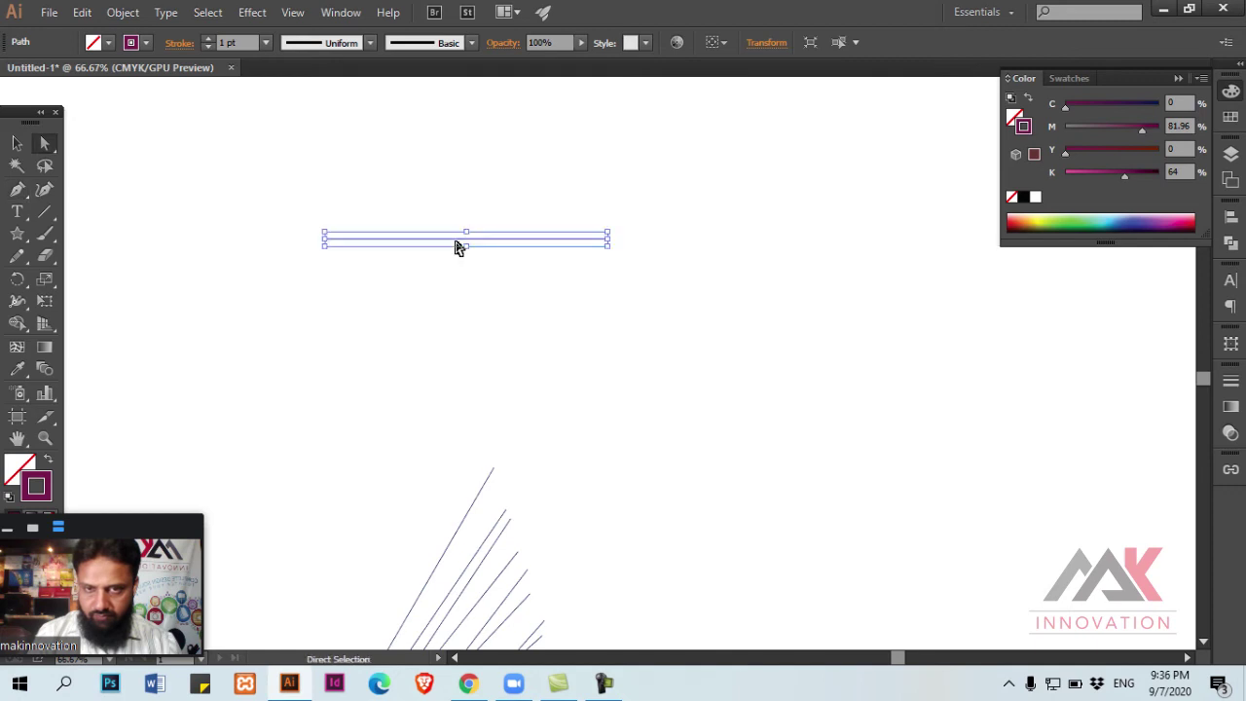
key("p")
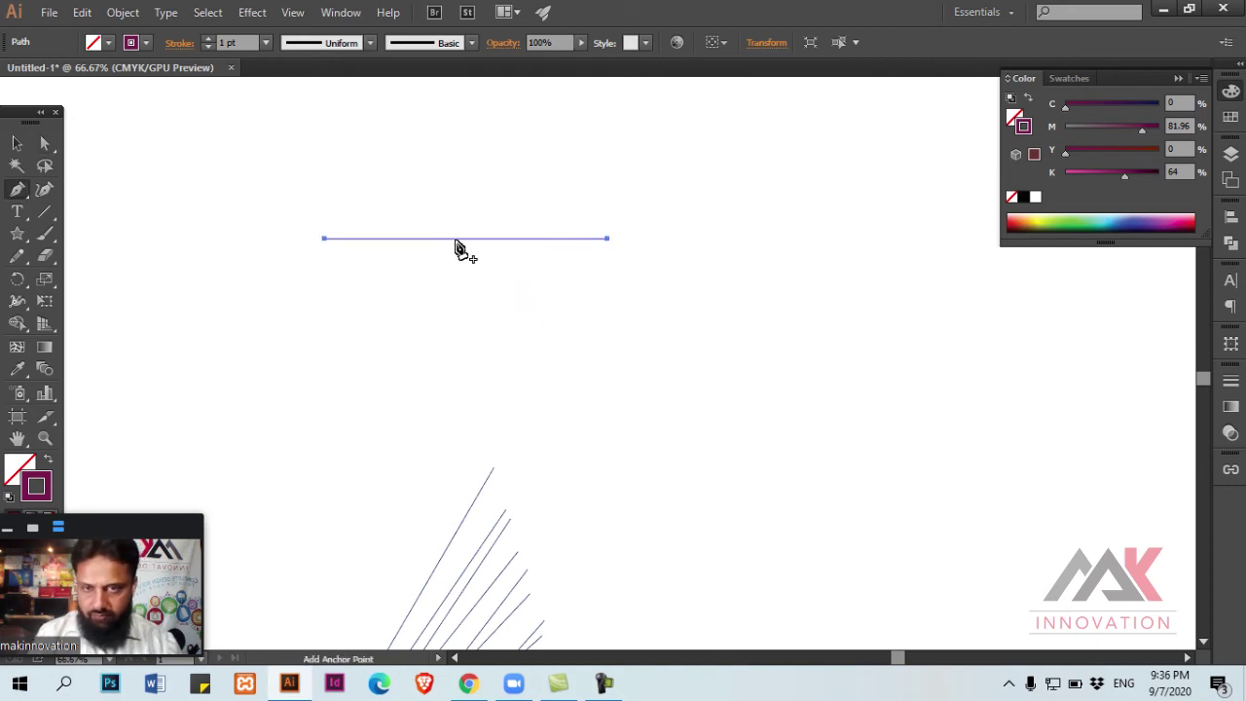
left_click(463, 239)
mouse_move(465, 239)
left_mouse_down()
mouse_move(467, 203)
mouse_move(570, 201)
left_mouse_up()
Step: Duplicate the arch, rotate the copy 180° into a bowl, and join them into an S-curve
key("v")
left_click(502, 210)
left_click_drag(497, 209, 737, 295)
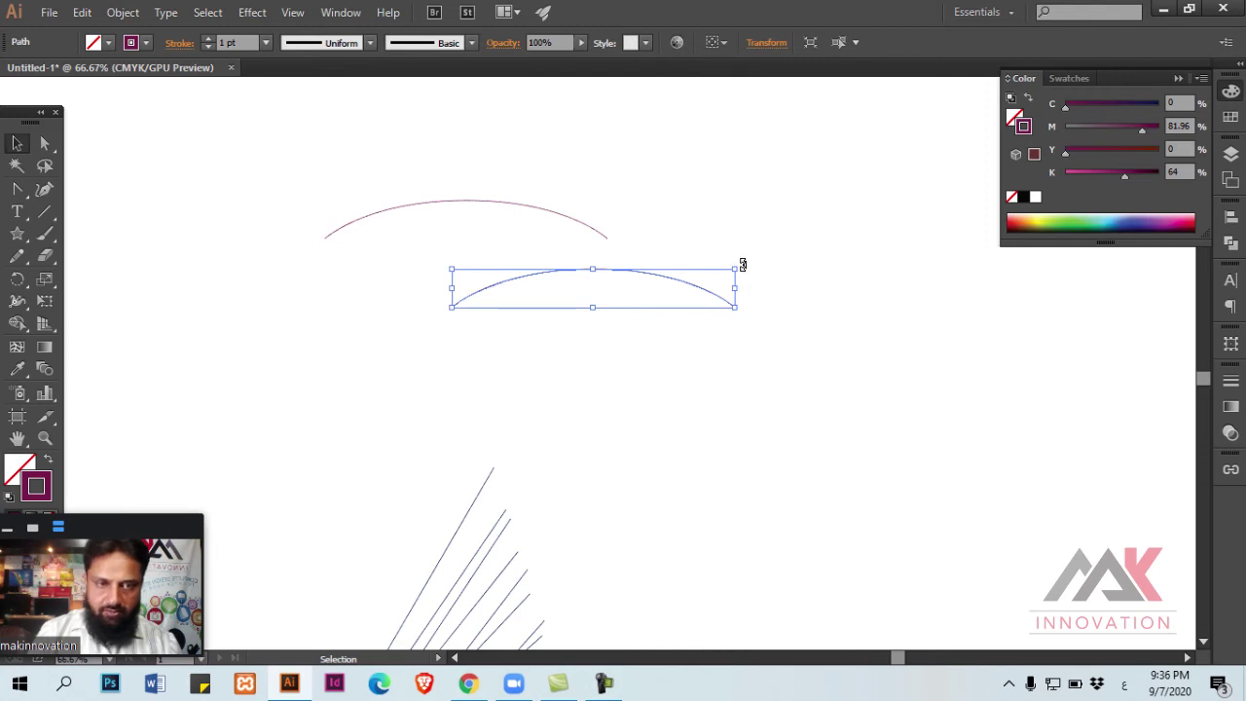
mouse_move(742, 263)
left_mouse_down()
mouse_move(513, 317)
mouse_move(700, 276)
left_mouse_up()
key("ctrl+plus")
key("ctrl+plus")
left_click_drag(628, 464, 631, 466)
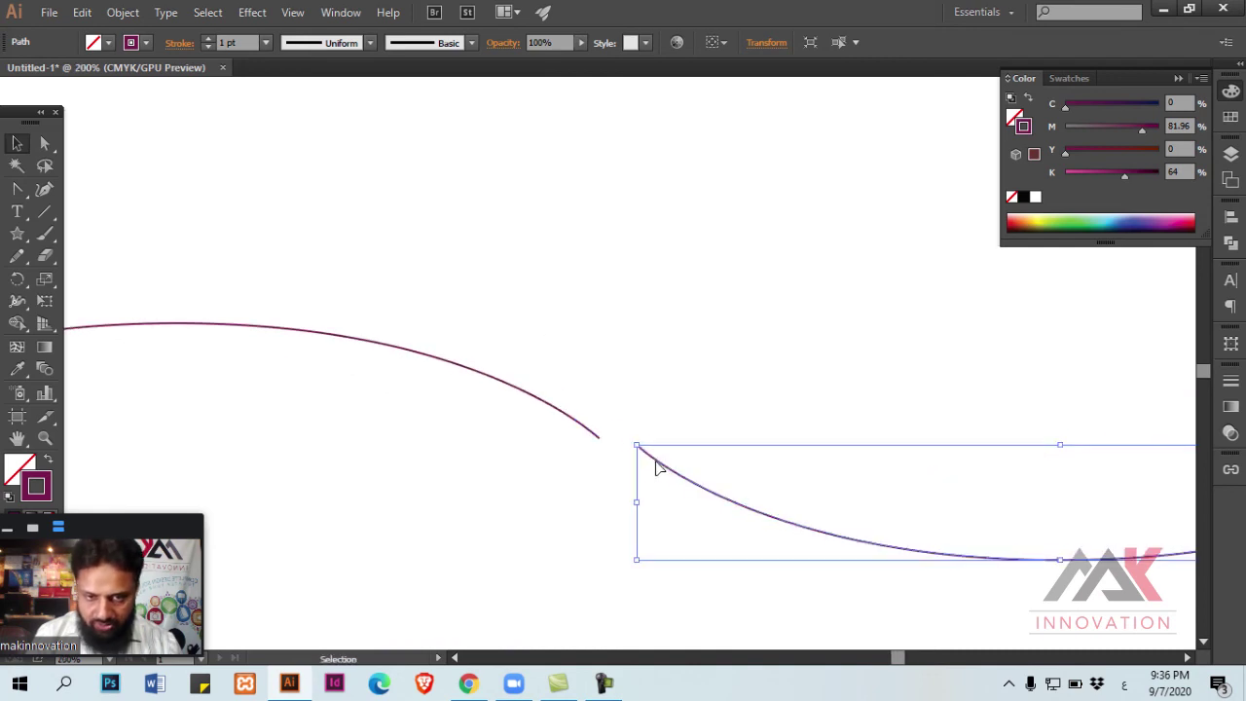
key("a")
left_click_drag(533, 477, 633, 409)
key("ctrl+j")
Step: Make 45° rotated copies of the S-curve, repeated with Ctrl+D, and select all curves
left_click(558, 437, "ctrl+alt")
left_click(585, 331, "ctrl+alt")
left_click(586, 332, "ctrl+alt")
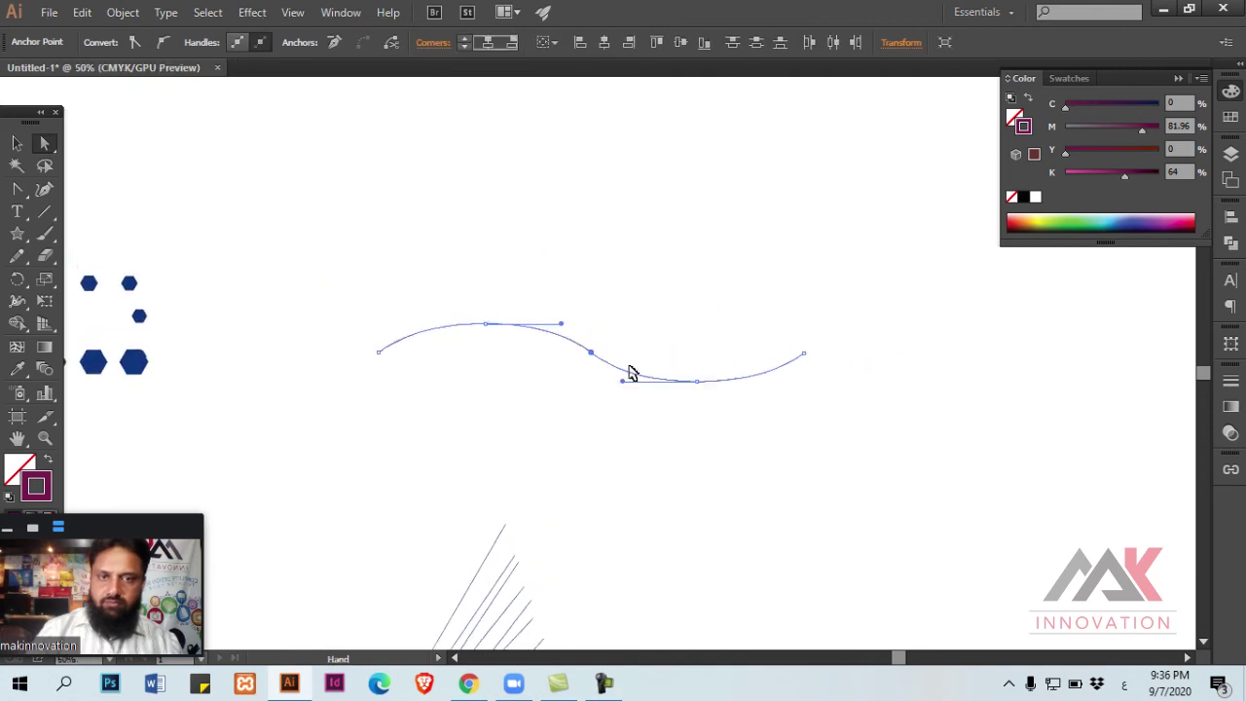
key("v")
left_click(625, 383)
left_click(625, 378)
key("r")
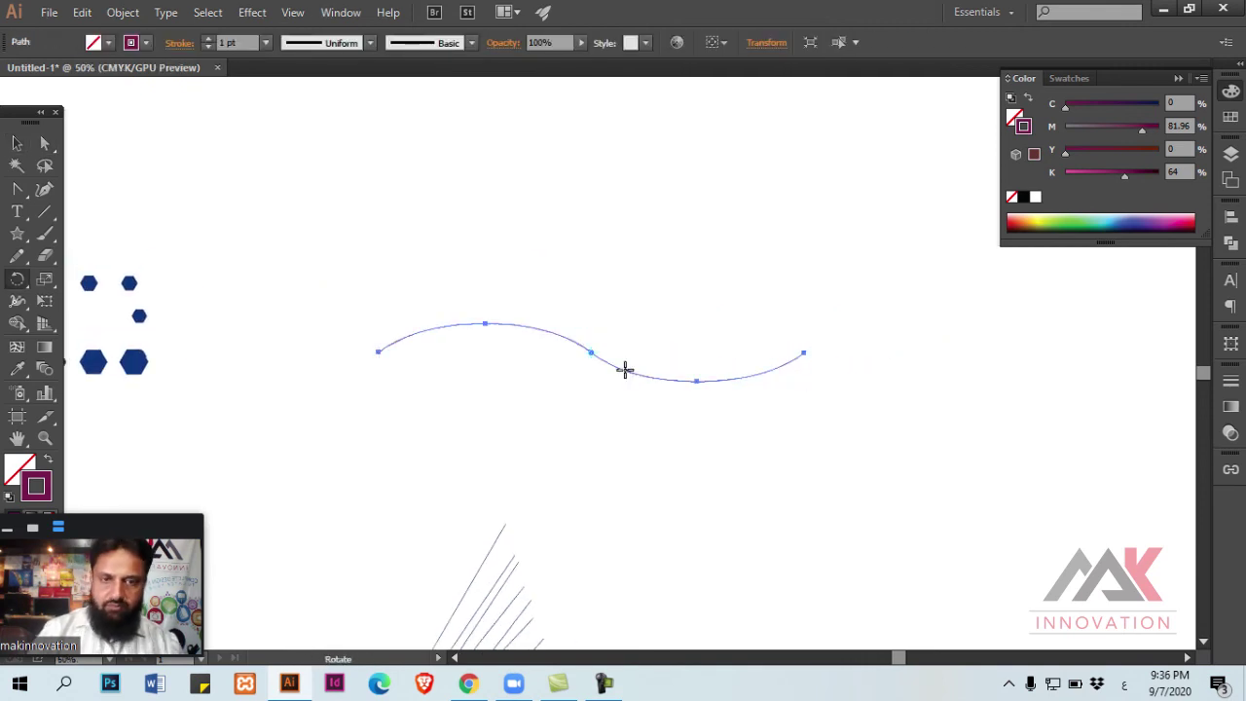
key("Return")
left_click(904, 405)
key("ctrl+d")
key("ctrl+d")
key("ctrl+d")
key("ctrl+d")
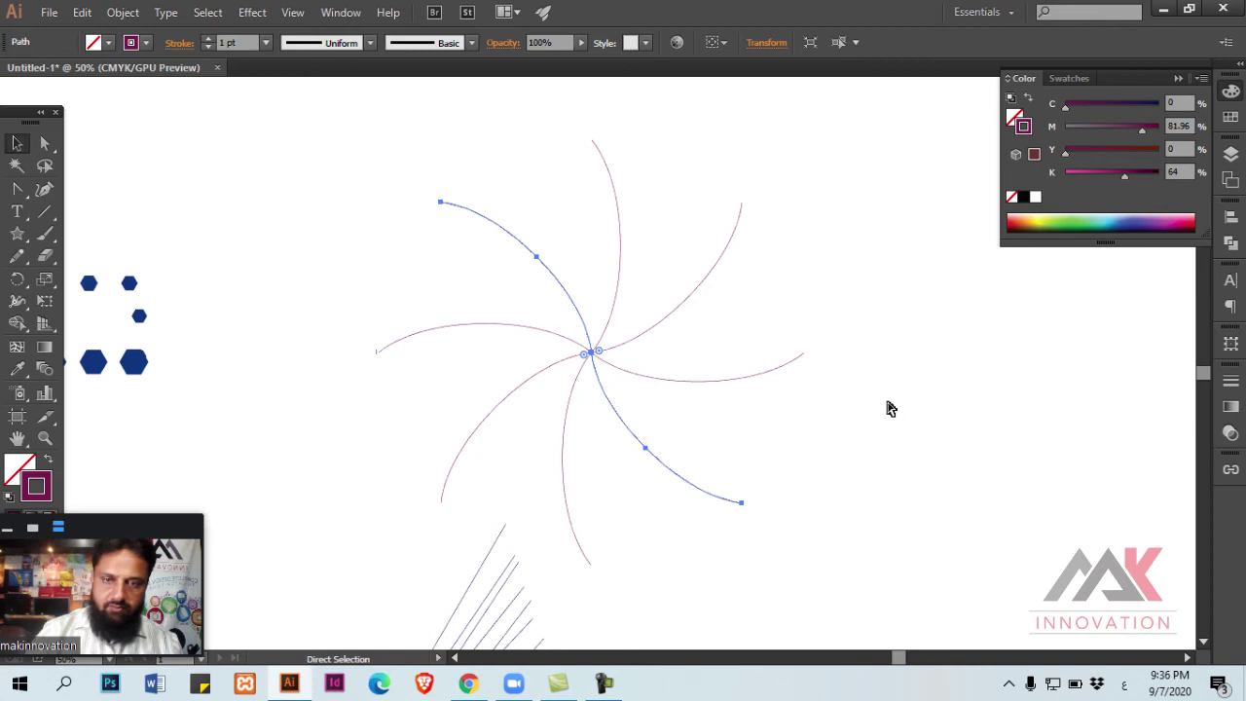
left_click(867, 390)
left_click_drag(337, 127, 844, 475)
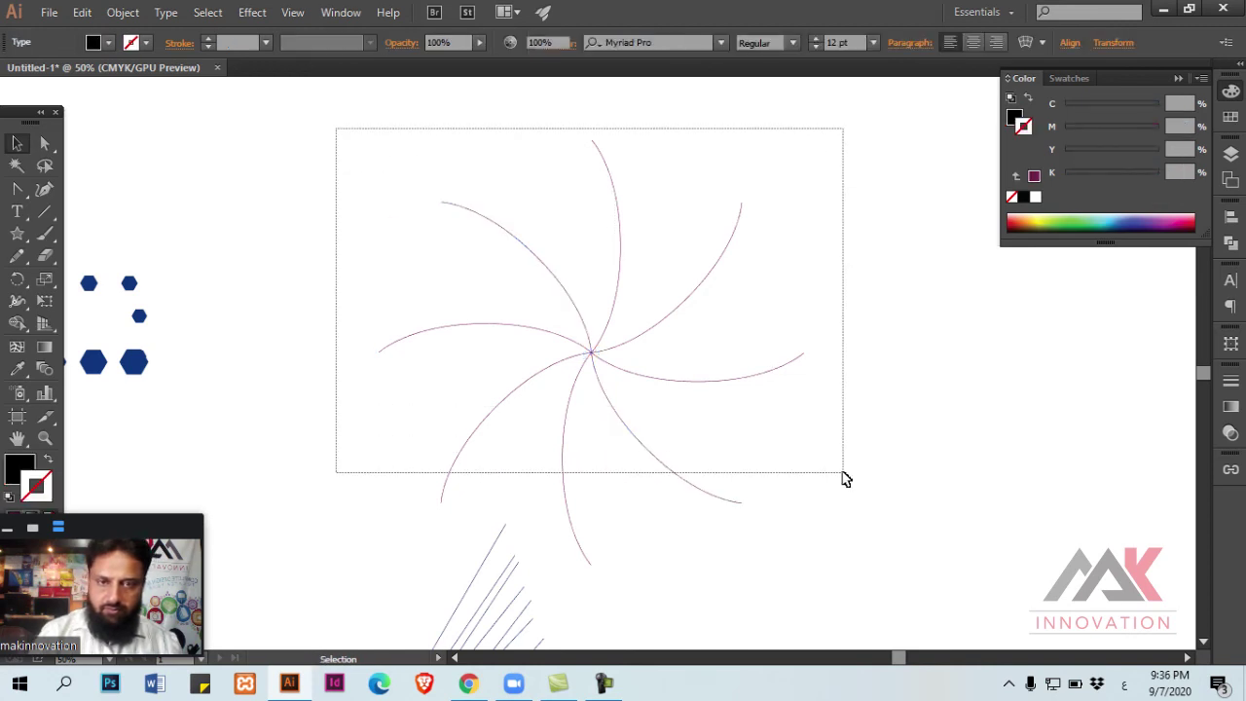
Step: Blend the selected pinwheel curves and zoom in to inspect the result
key("ctrl+alt+b")
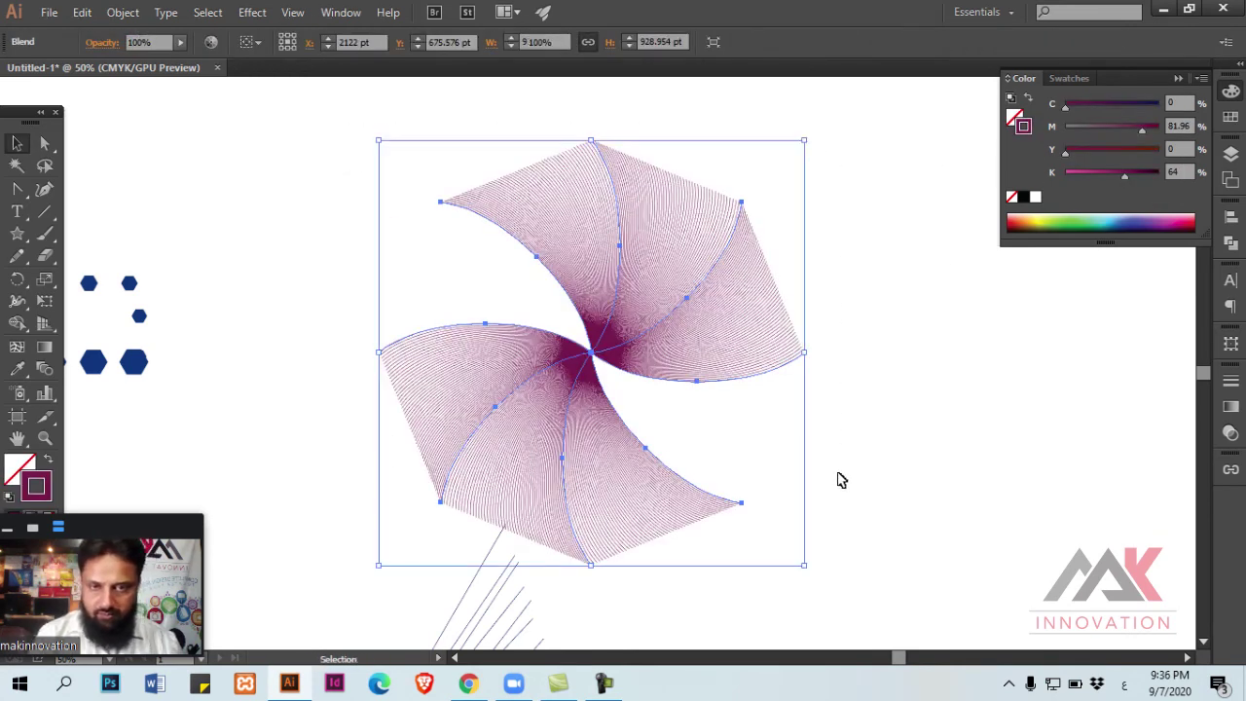
left_click(841, 479)
left_click_drag(670, 349, 742, 385)
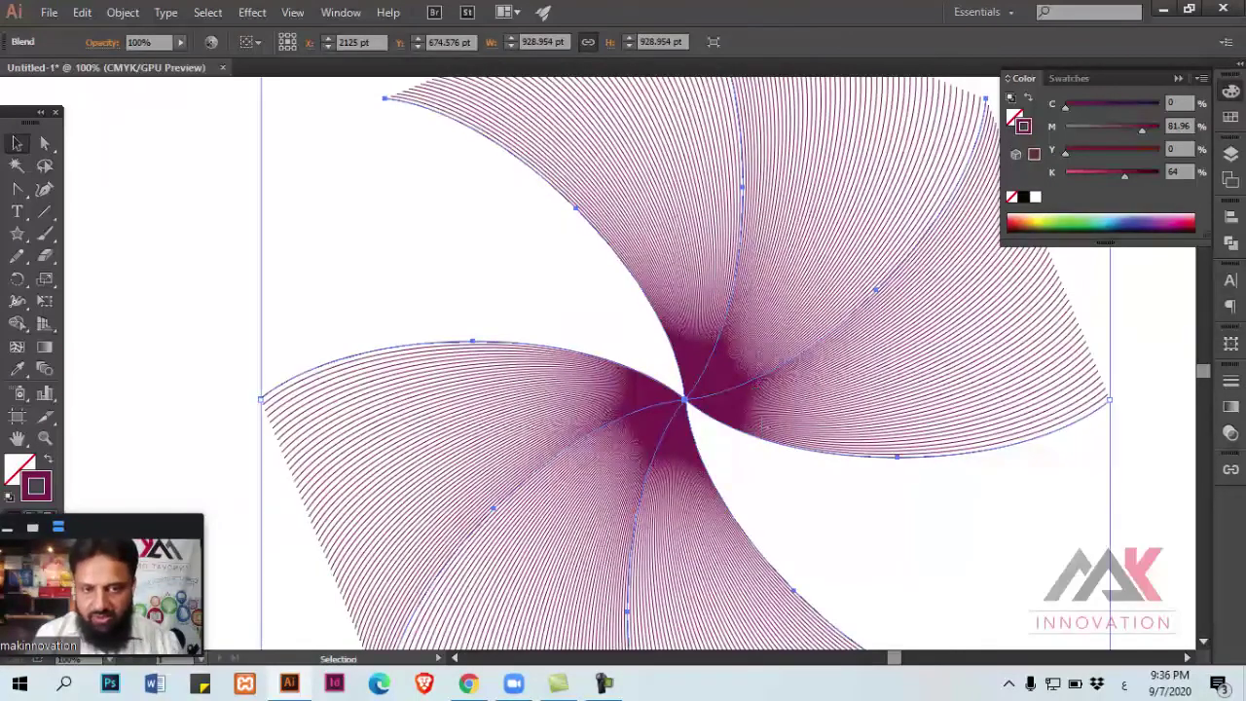
key("ctrl+minus")
Step: Release the blend, reselect all the swirl curves and blend them again
key("alt+ctrl+shift+b")
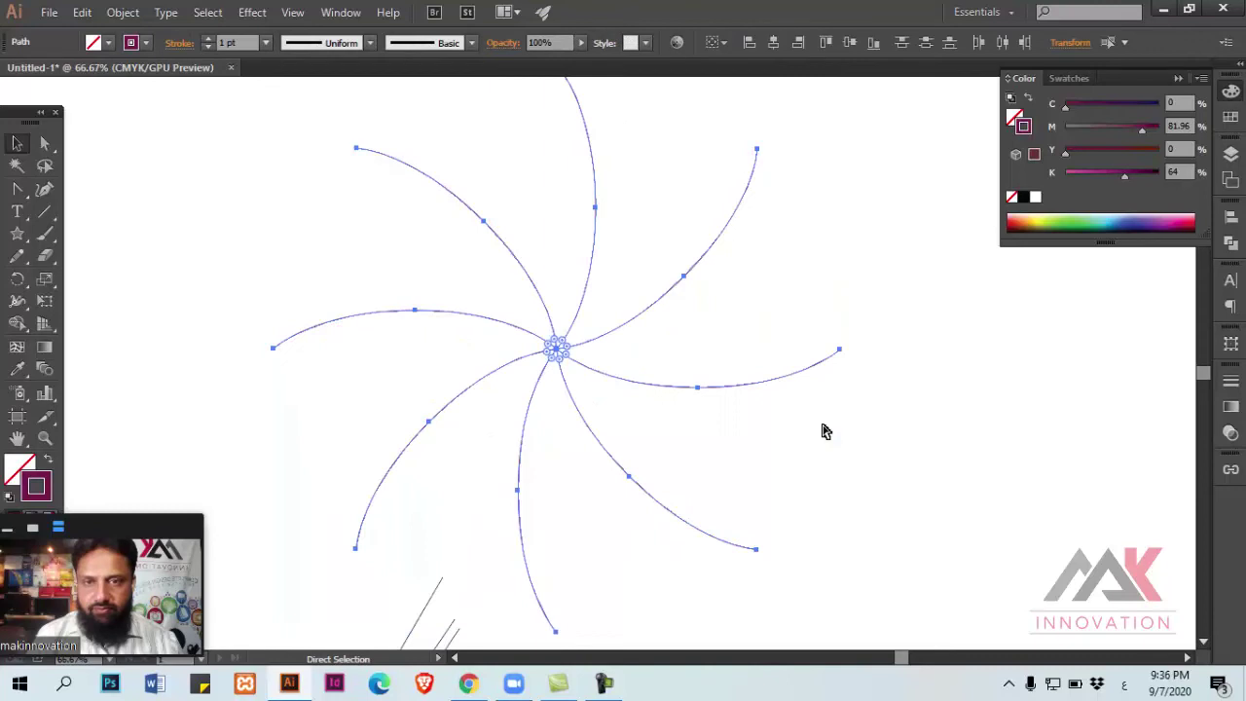
left_click(508, 255)
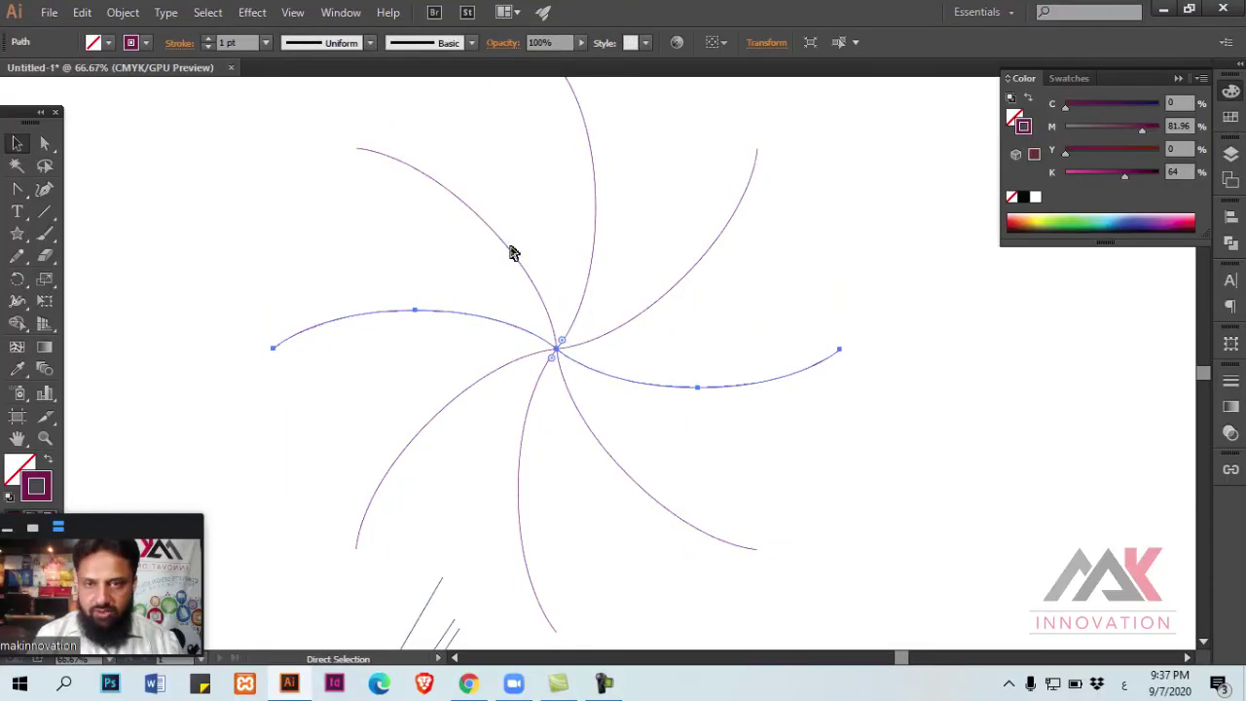
key("ctrl+minus")
left_click_drag(332, 151, 867, 467)
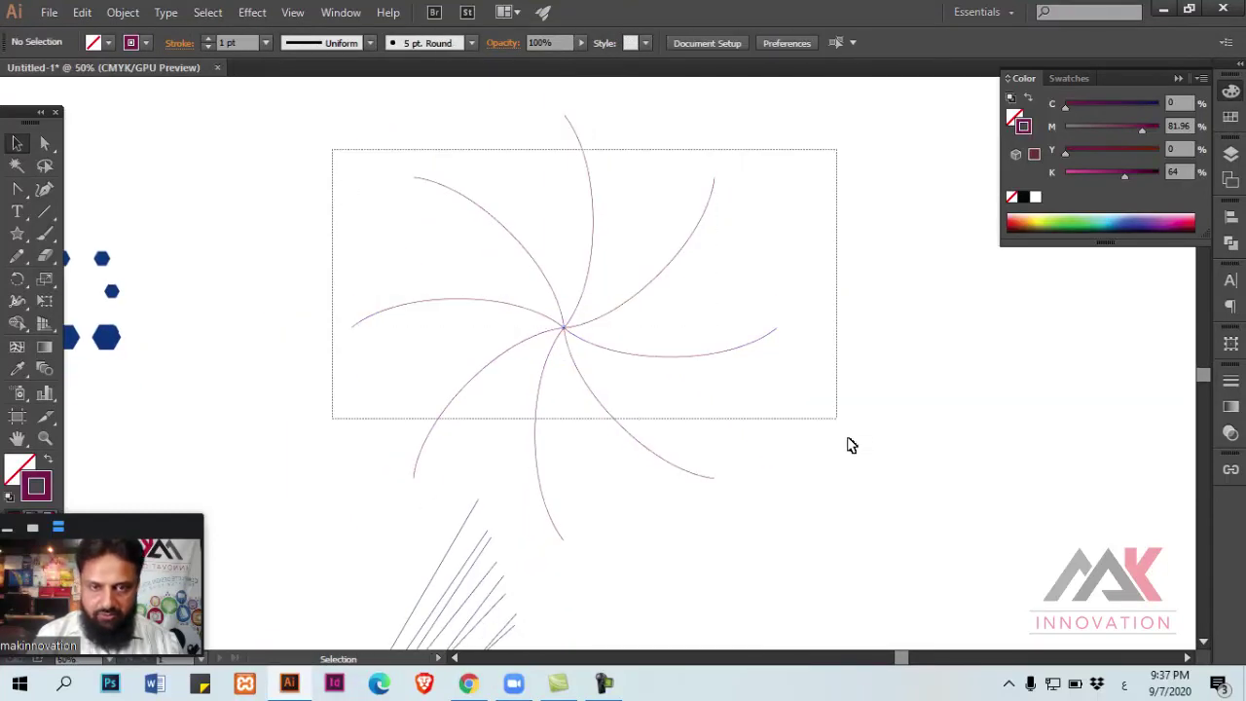
left_click(876, 471)
left_click_drag(328, 158, 867, 464)
key("ctrl+alt+b")
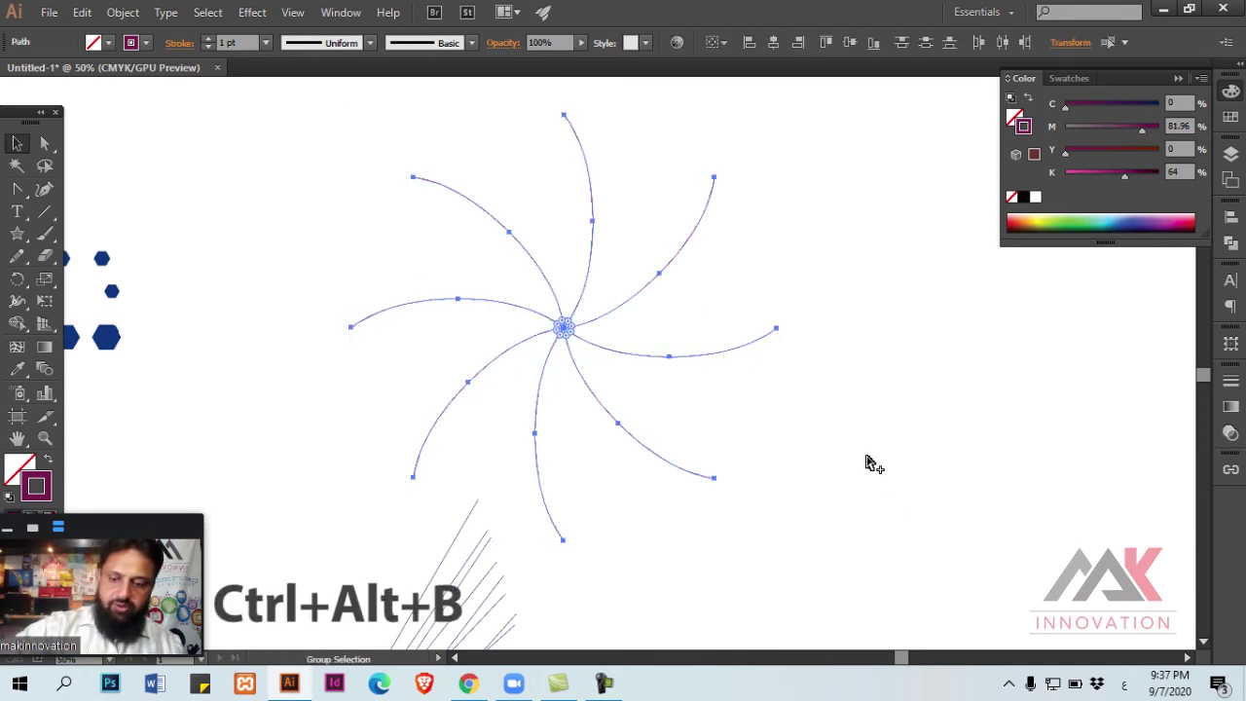
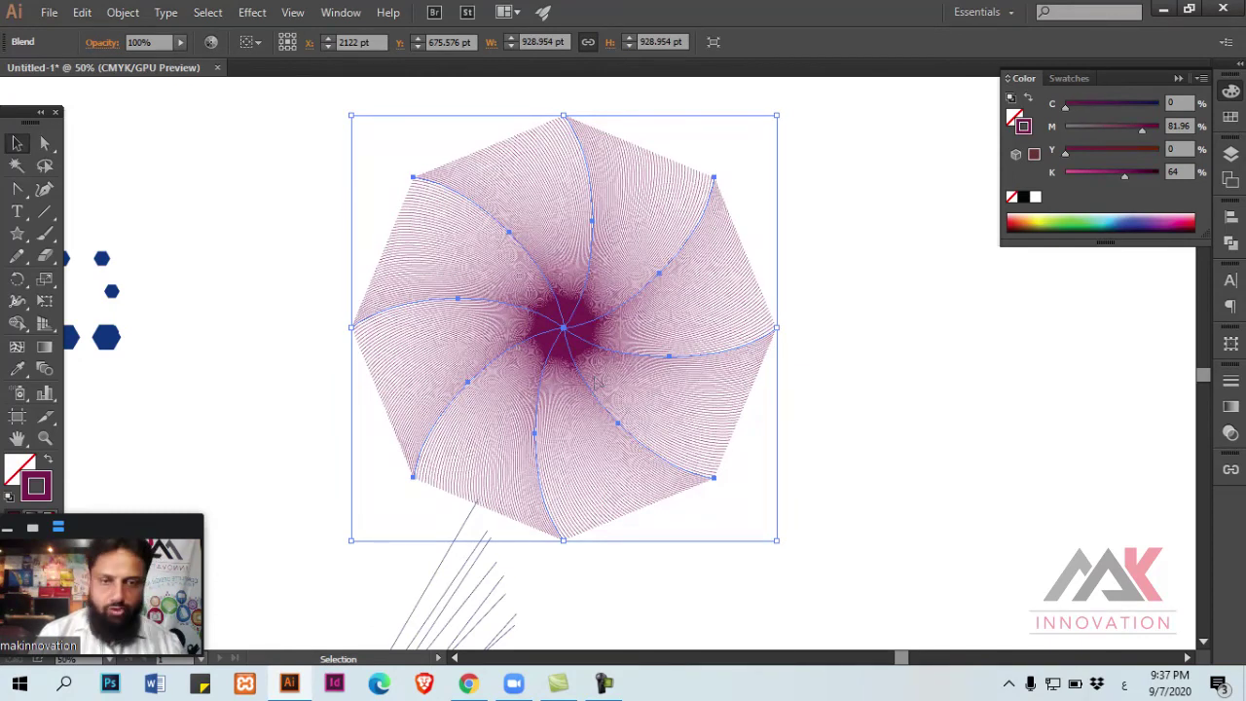
Step: Set the spiral line blend to 25 specified steps in Blend Options
left_click(896, 395)
left_click(631, 347, "ctrl")
left_click(630, 349, "ctrl")
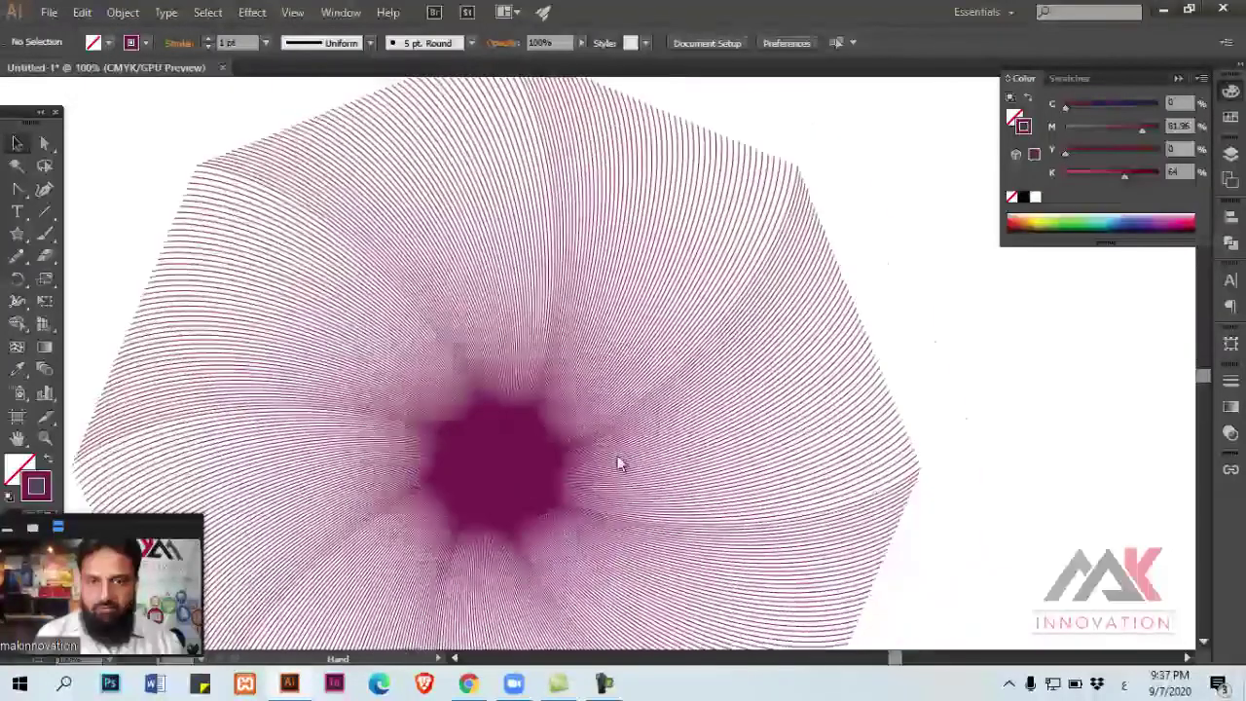
left_click(619, 463)
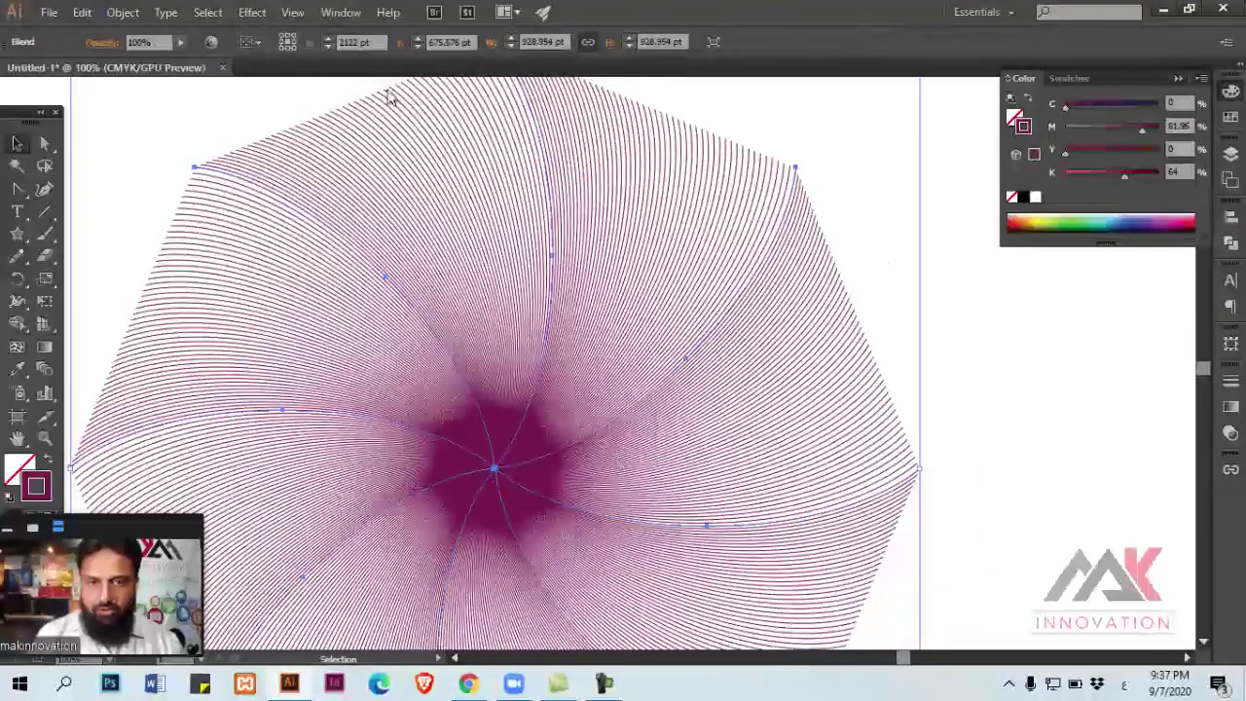
left_click(123, 11)
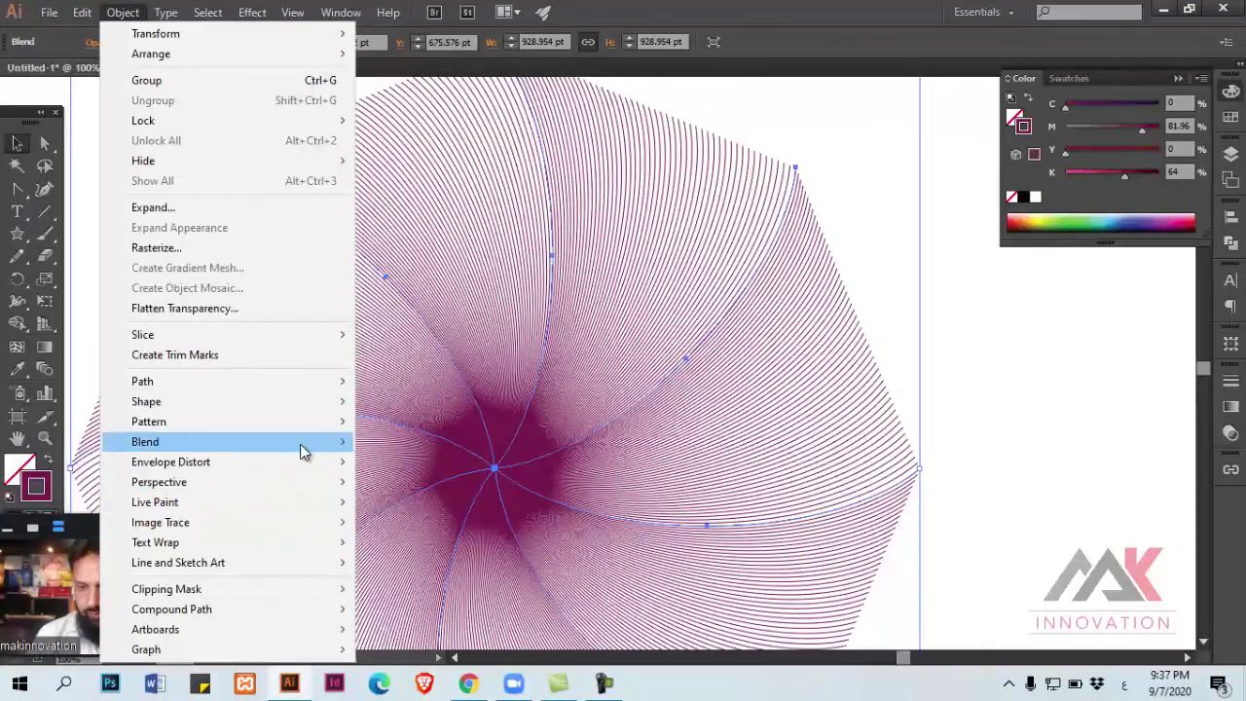
left_click(513, 483)
double_click(1102, 198)
key("Tab")
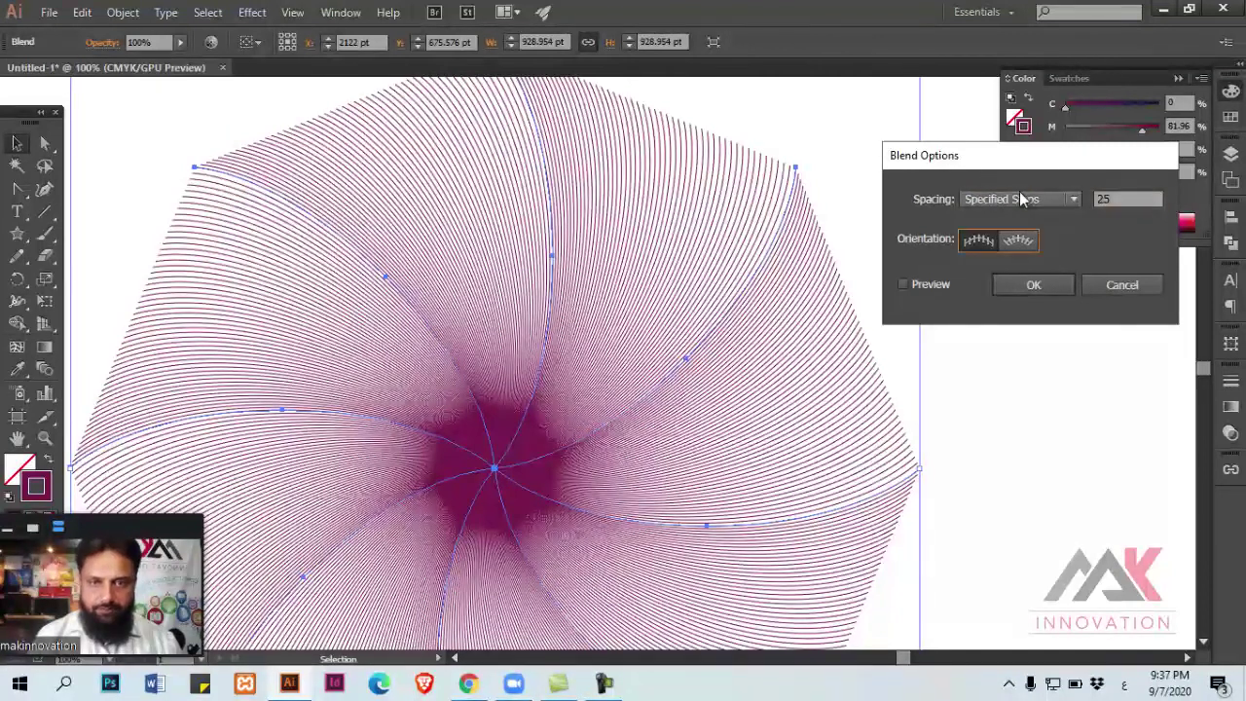
left_click(934, 284)
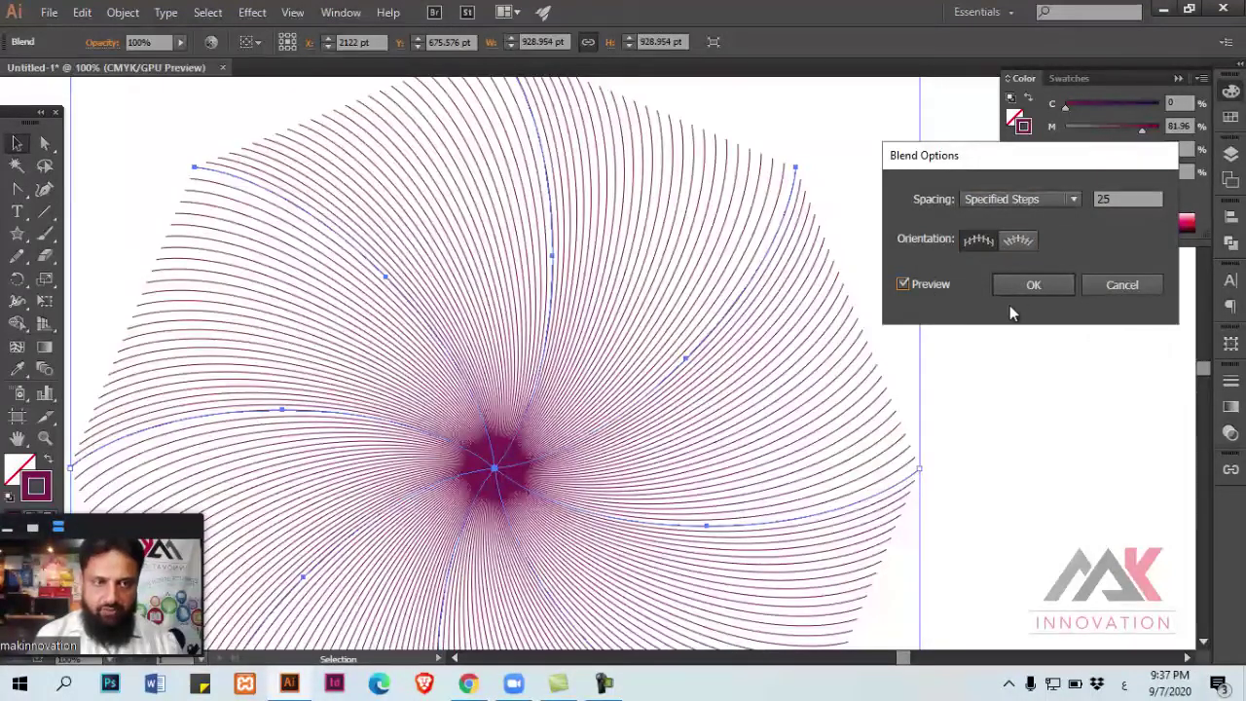
left_click(1012, 284)
Step: Deselect the blend, reframe the view and switch to the Direct Selection tool
left_click(1021, 332)
key("ctrl+minus")
key("ctrl+minus")
left_click_drag(634, 353, 798, 296)
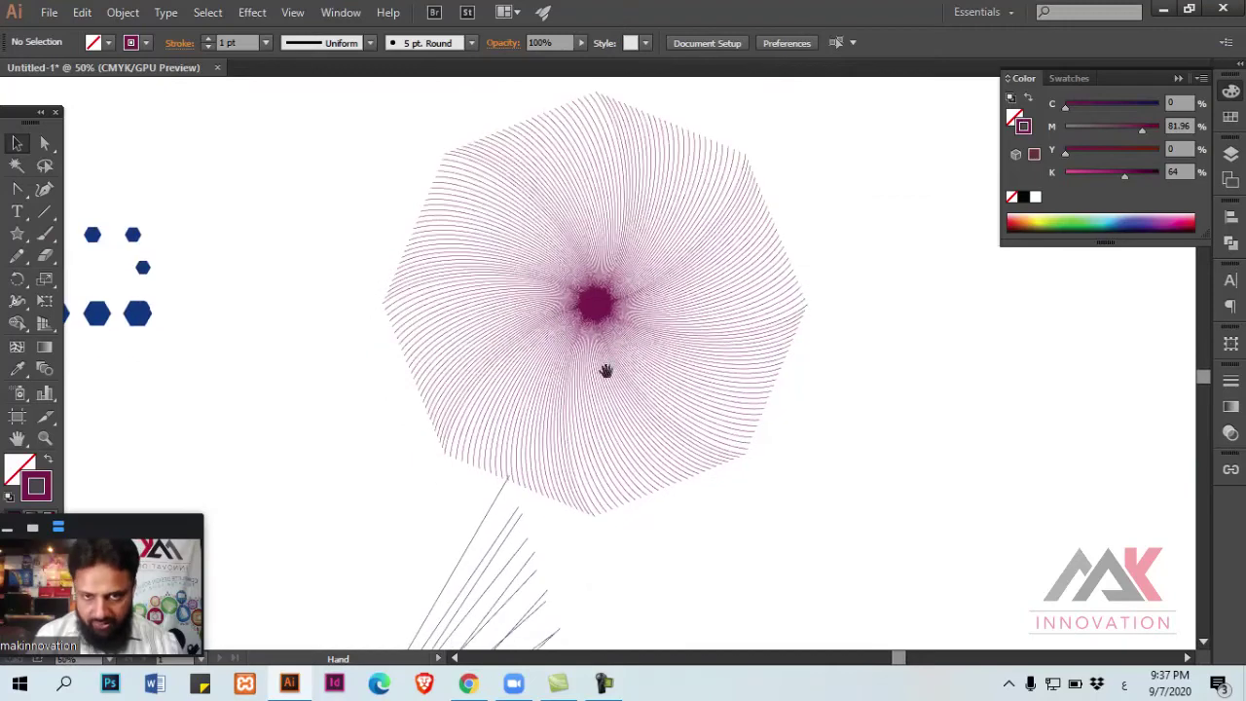
key("ctrl+plus")
key("ctrl+plus")
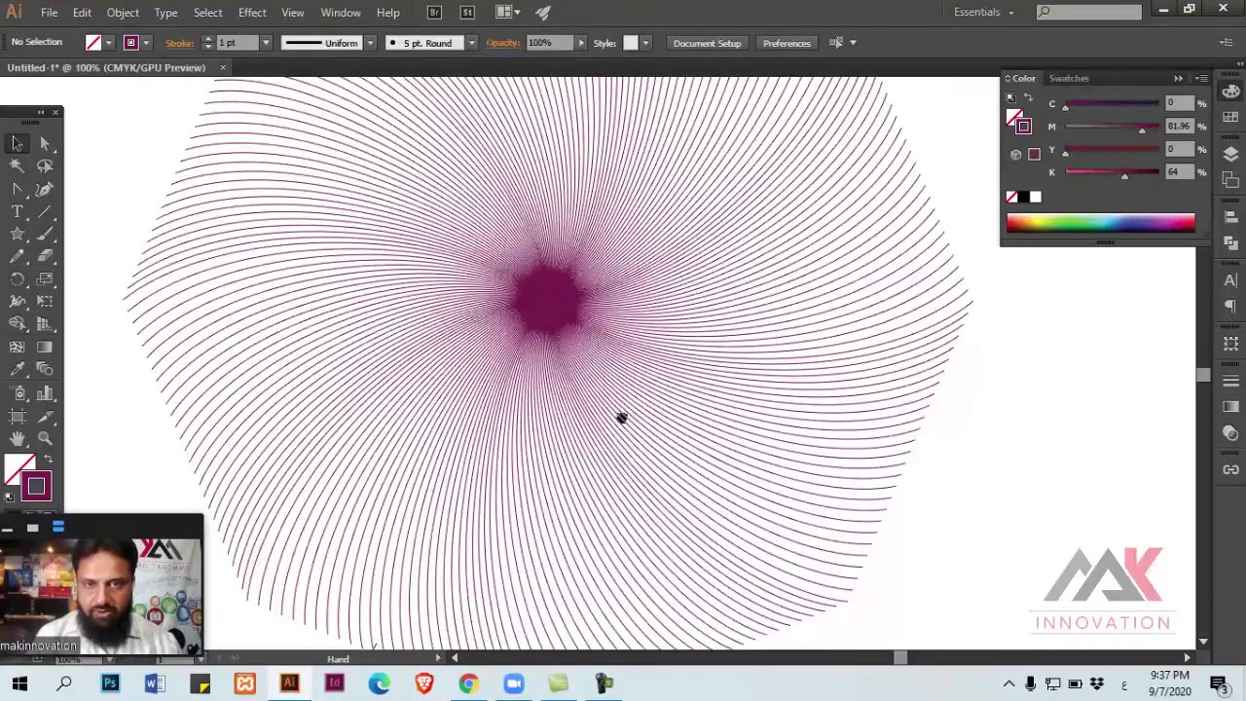
key("a")
left_click(628, 389)
key("ctrl+minus")
Step: Recolour one blend spine orange-red and another bright cyan
left_click(777, 185)
left_click(768, 183)
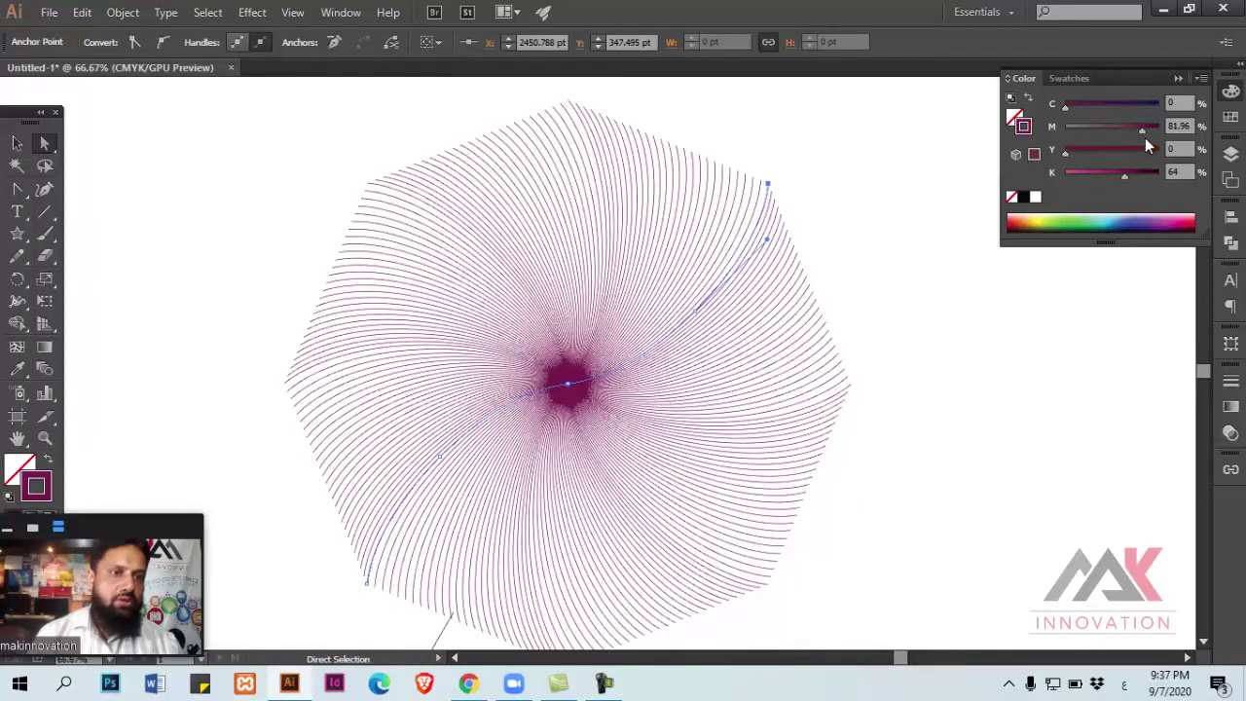
left_click_drag(1122, 175, 1065, 173)
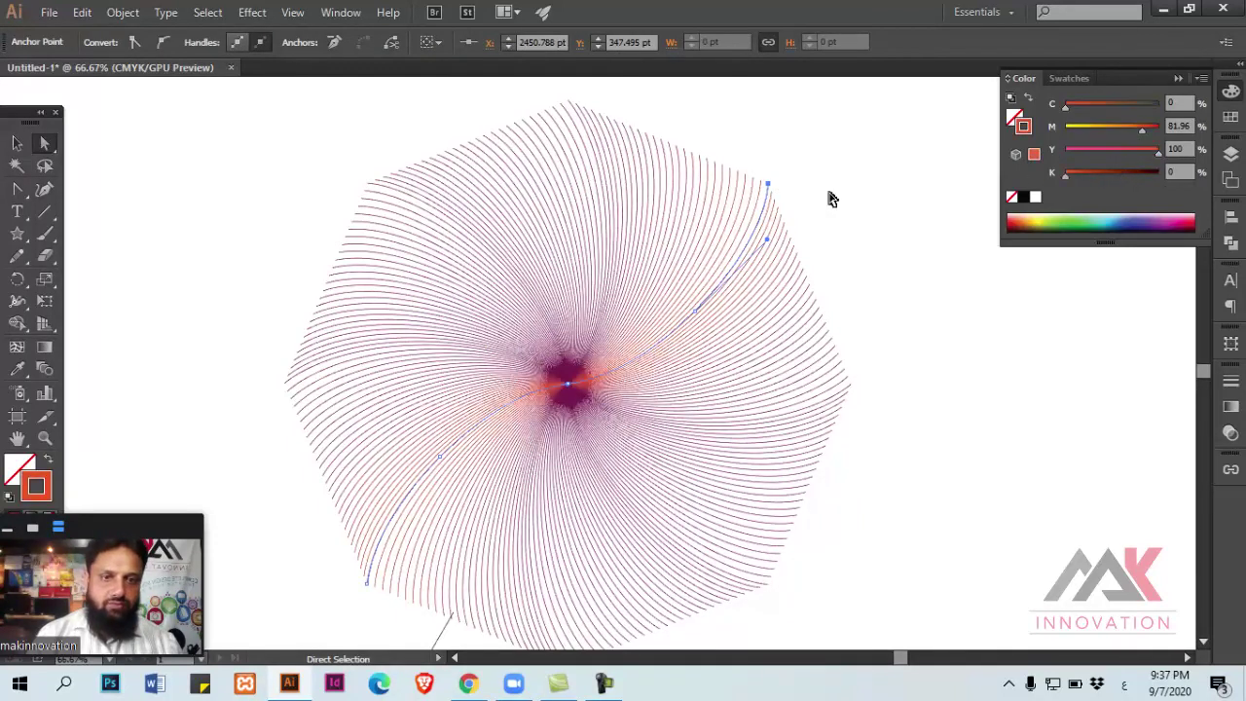
left_click(801, 153)
left_click(594, 133)
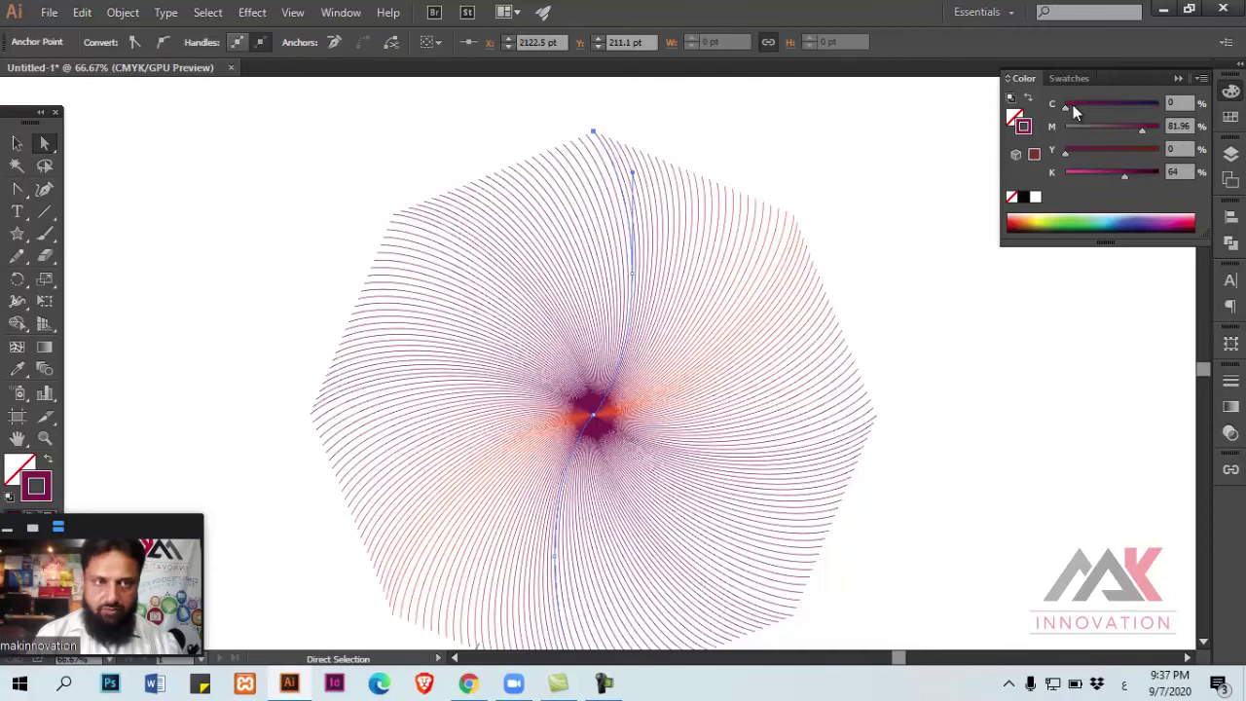
mouse_move(1065, 105)
left_mouse_down()
mouse_move(1160, 105)
mouse_move(1061, 129)
left_mouse_up()
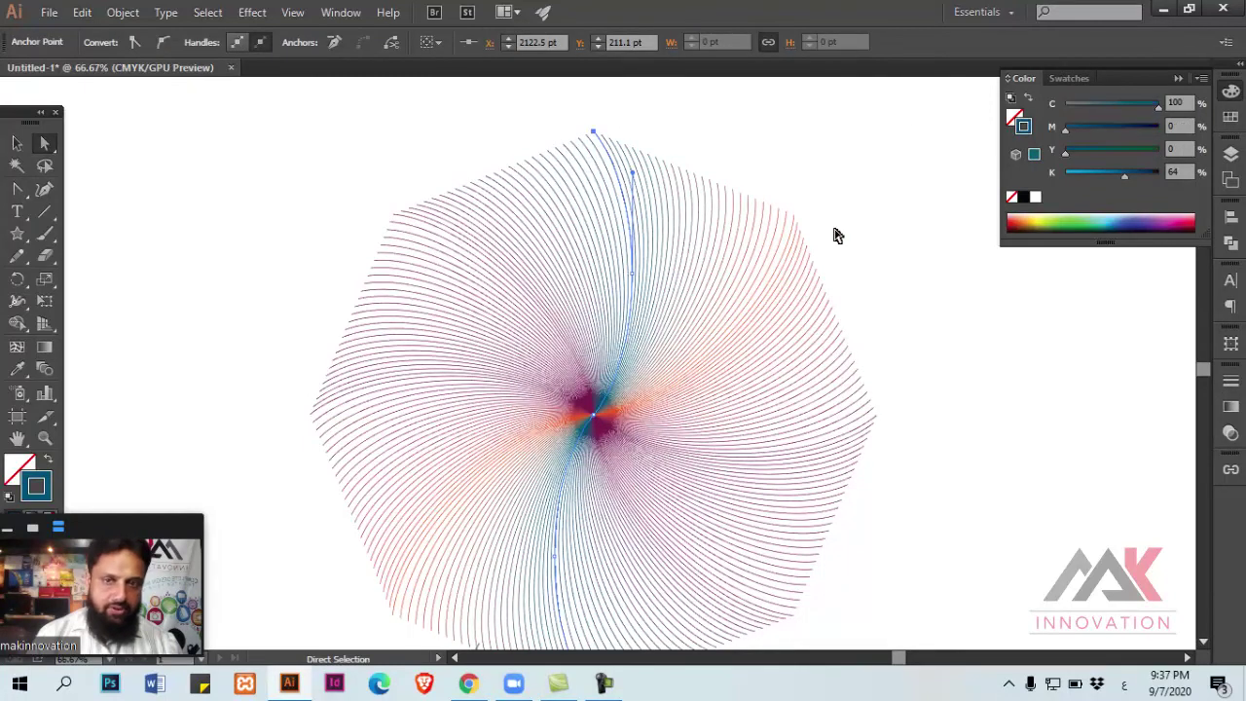
left_click_drag(1126, 176, 1065, 173)
left_click(970, 440)
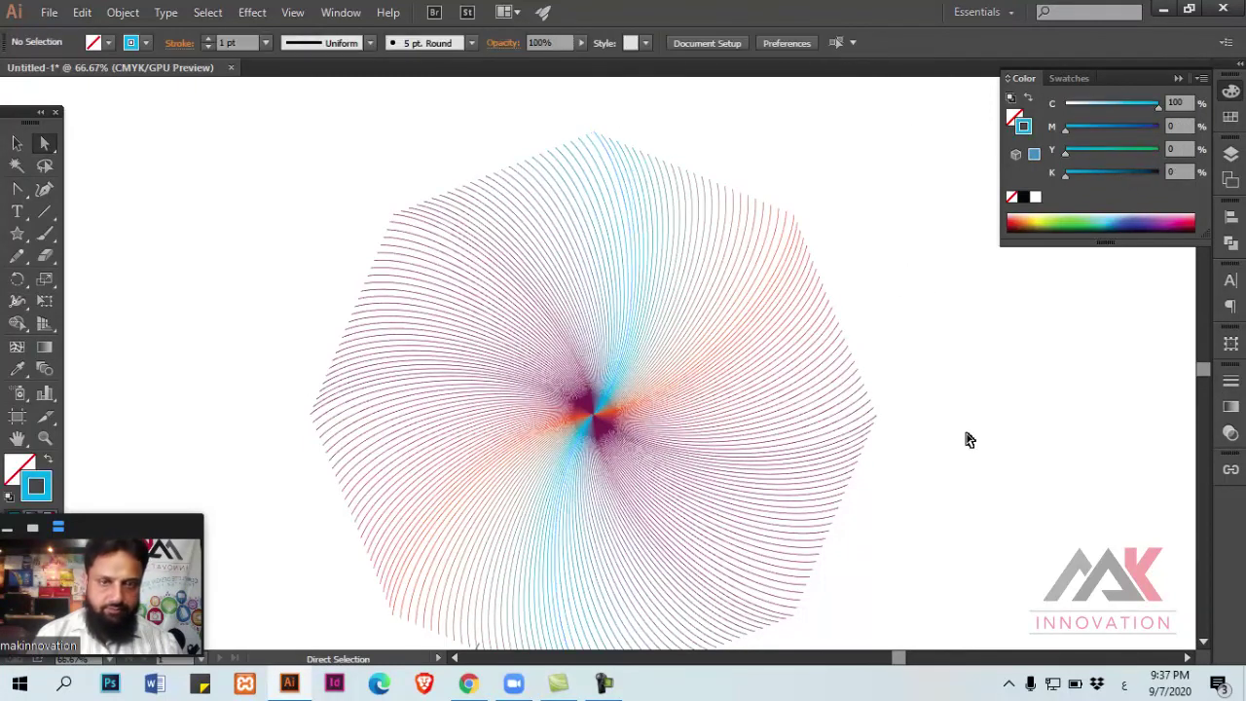
Step: Recolour the horizontal spine purple, then zoom out and return to the Selection tool
left_click_drag(881, 411, 870, 407)
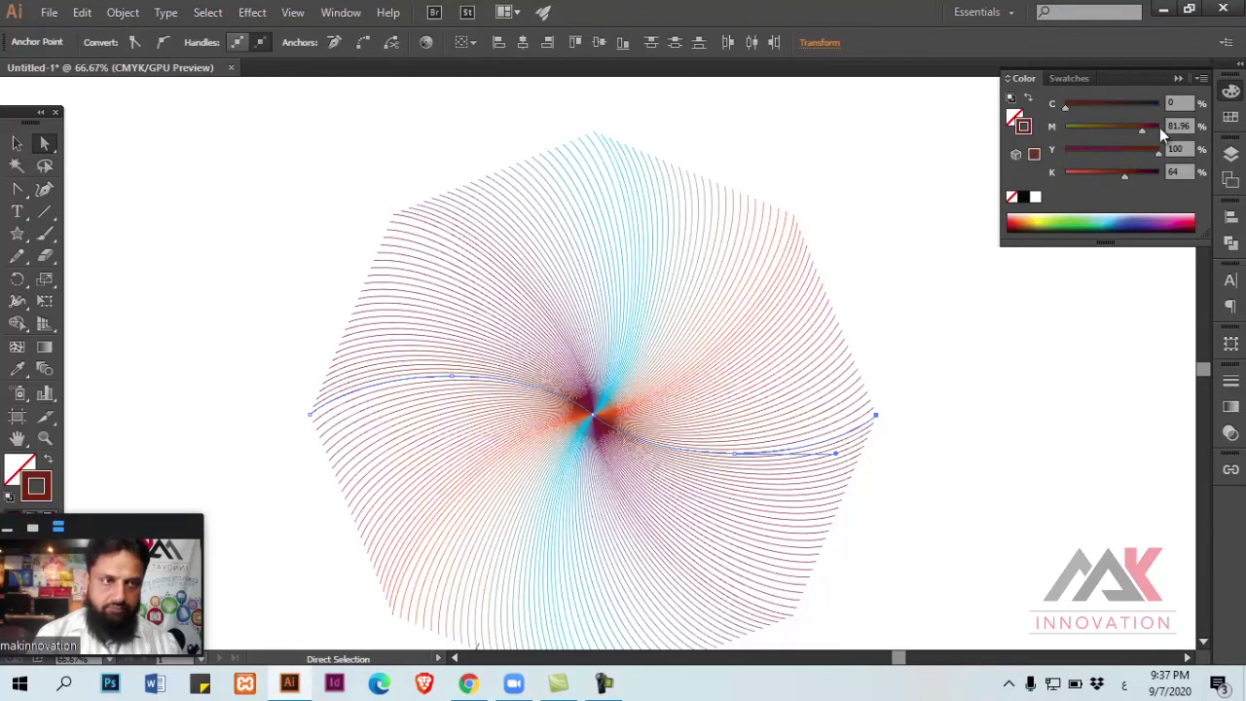
left_click_drag(1124, 175, 1065, 173)
left_click(863, 454)
scroll(866, 477, "down", 5)
left_click_drag(872, 497, 751, 372)
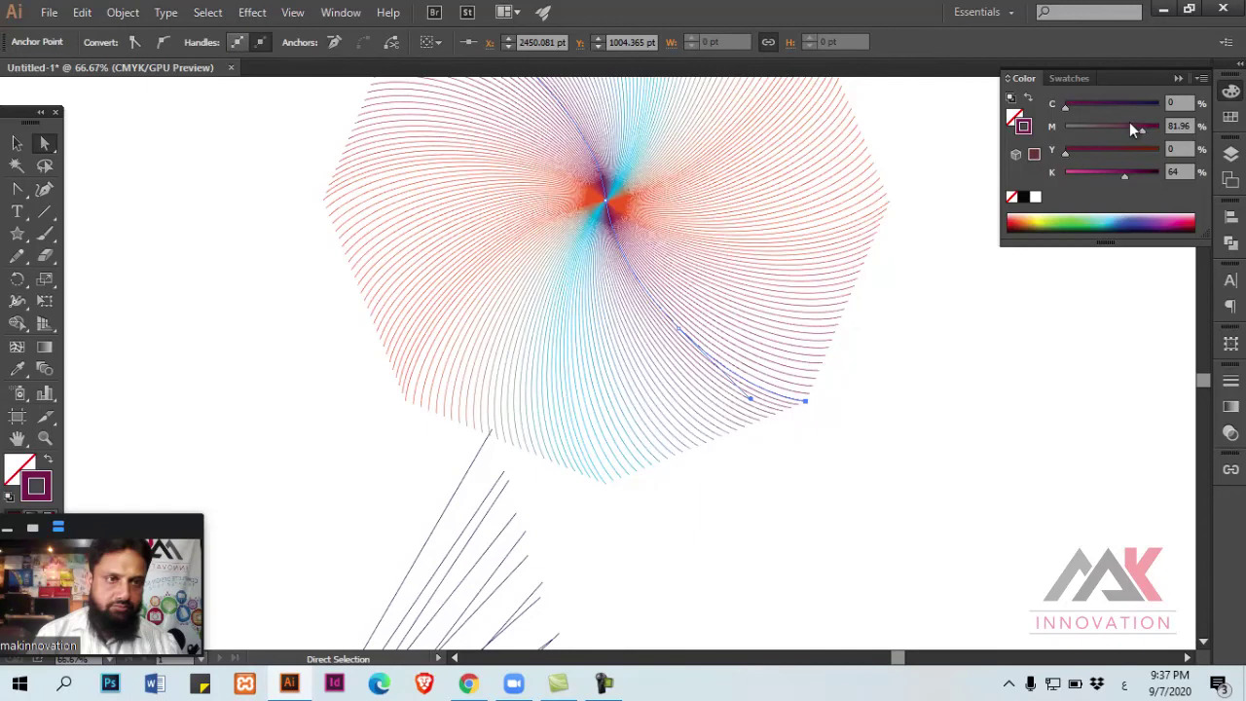
left_click(1116, 112)
left_click_drag(1119, 179, 1065, 175)
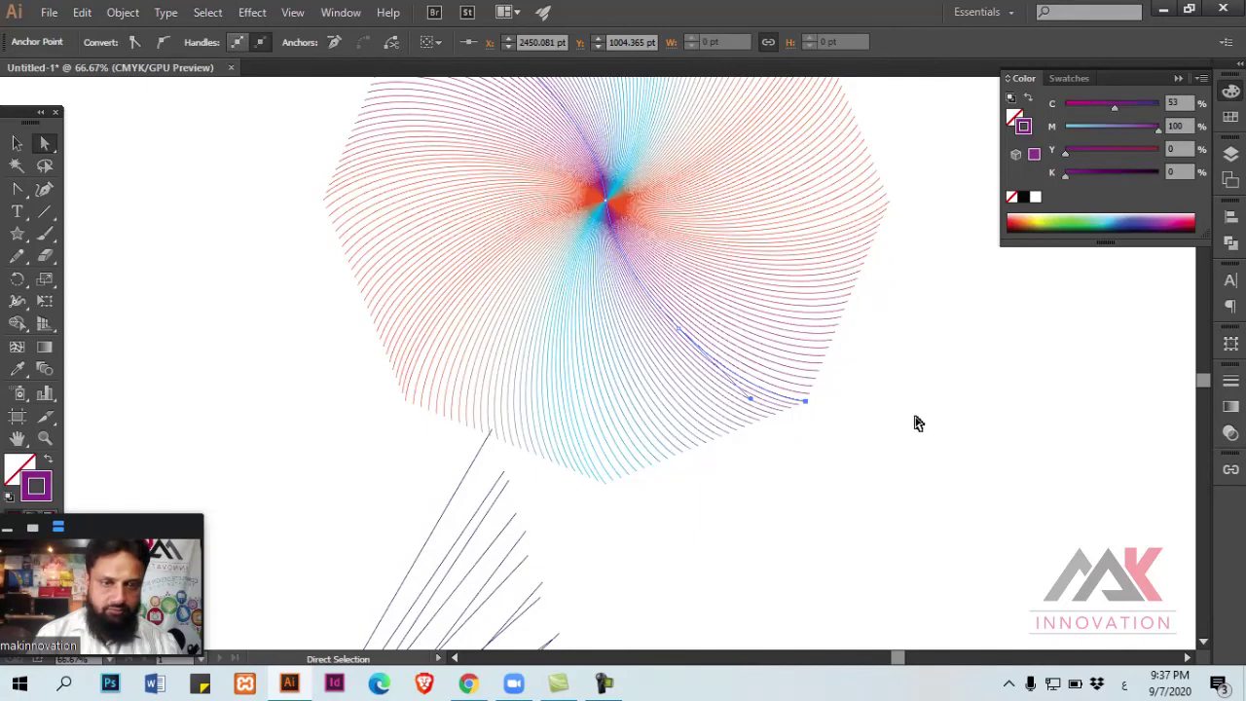
left_click(642, 511)
left_click_drag(549, 320, 627, 427)
key("ctrl+minus")
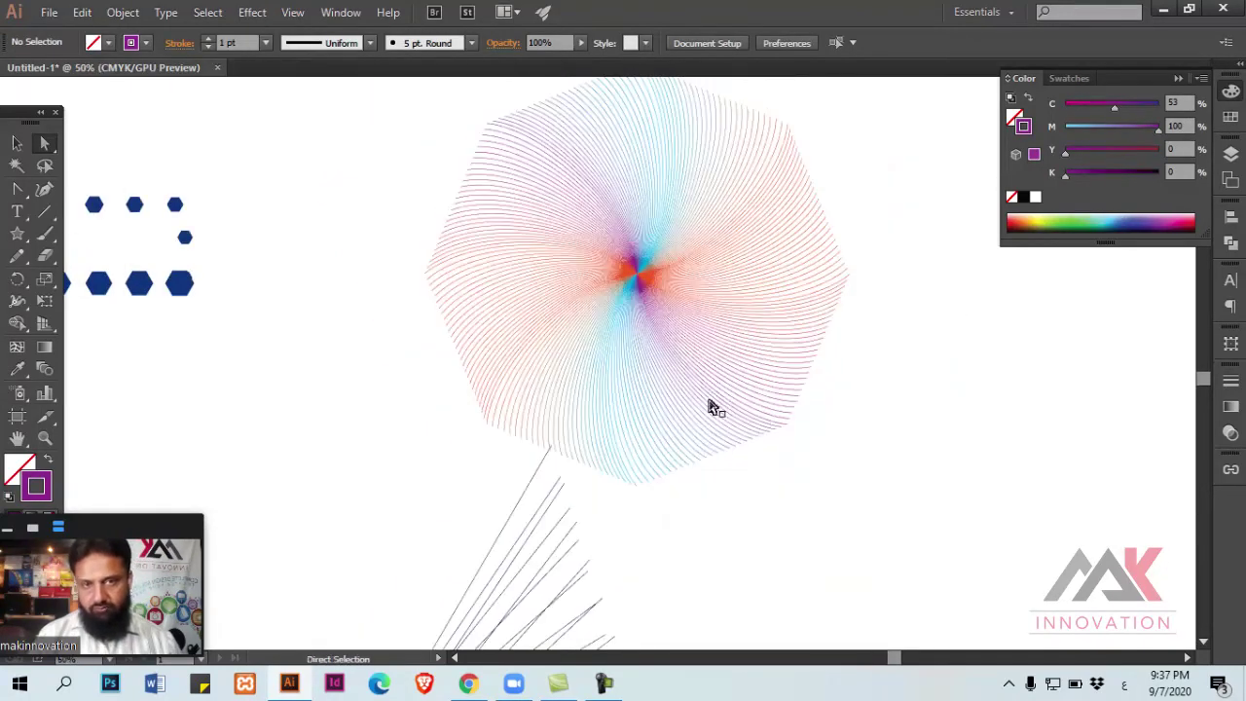
key("v")
left_click(567, 395)
key("ctrl+shift+a")
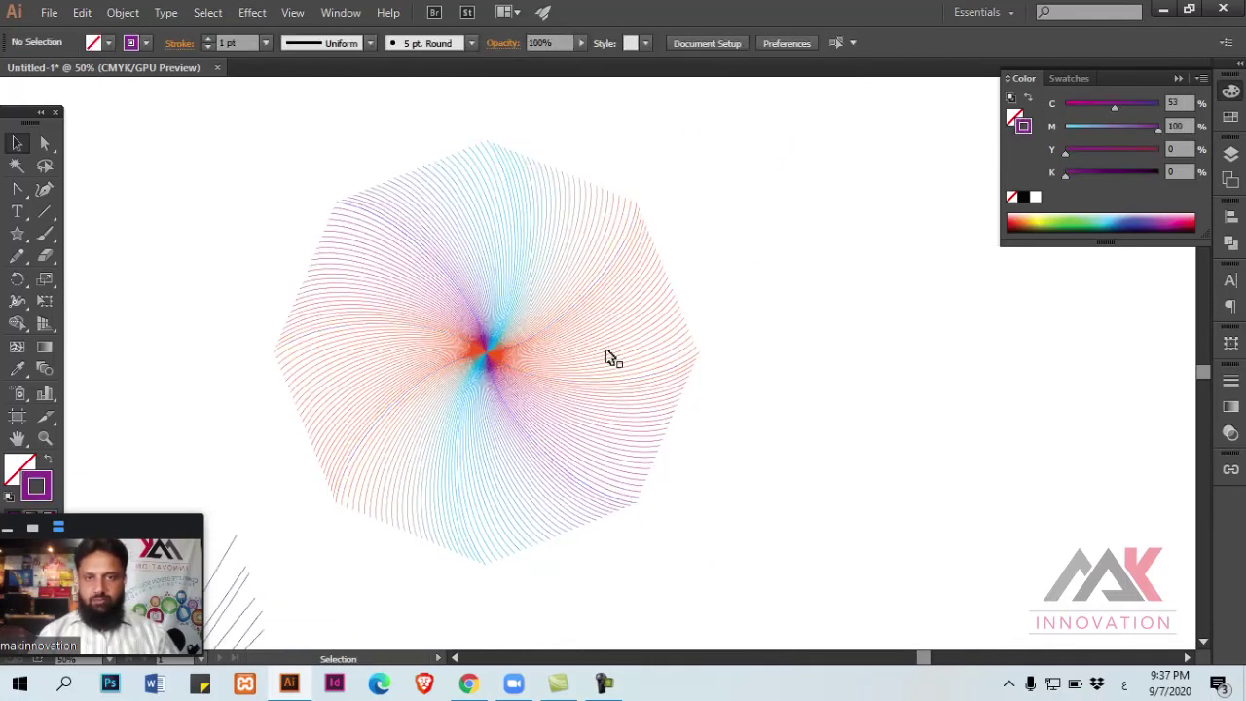
left_click_drag(737, 350, 790, 311)
key("ctrl+y")
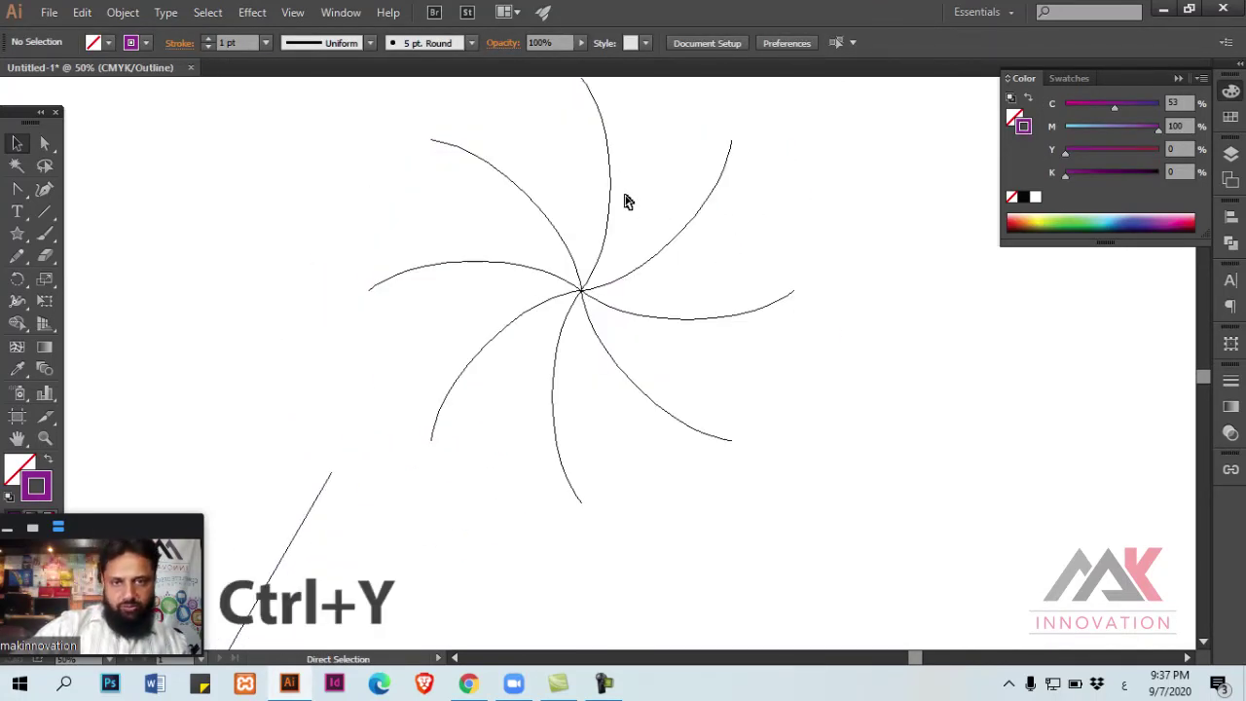
key("ctrl+y")
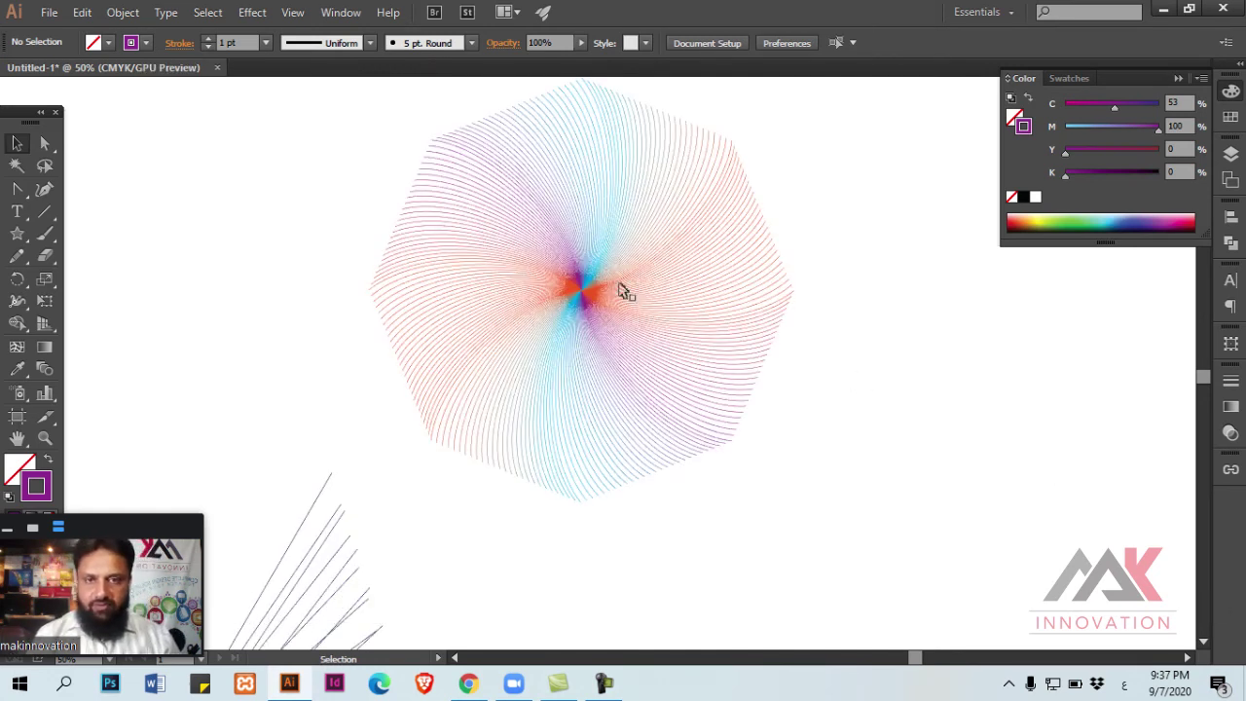
Step: Reopen Blend Options for the spiral blend and confirm them unchanged
left_click(564, 309)
left_click(123, 12)
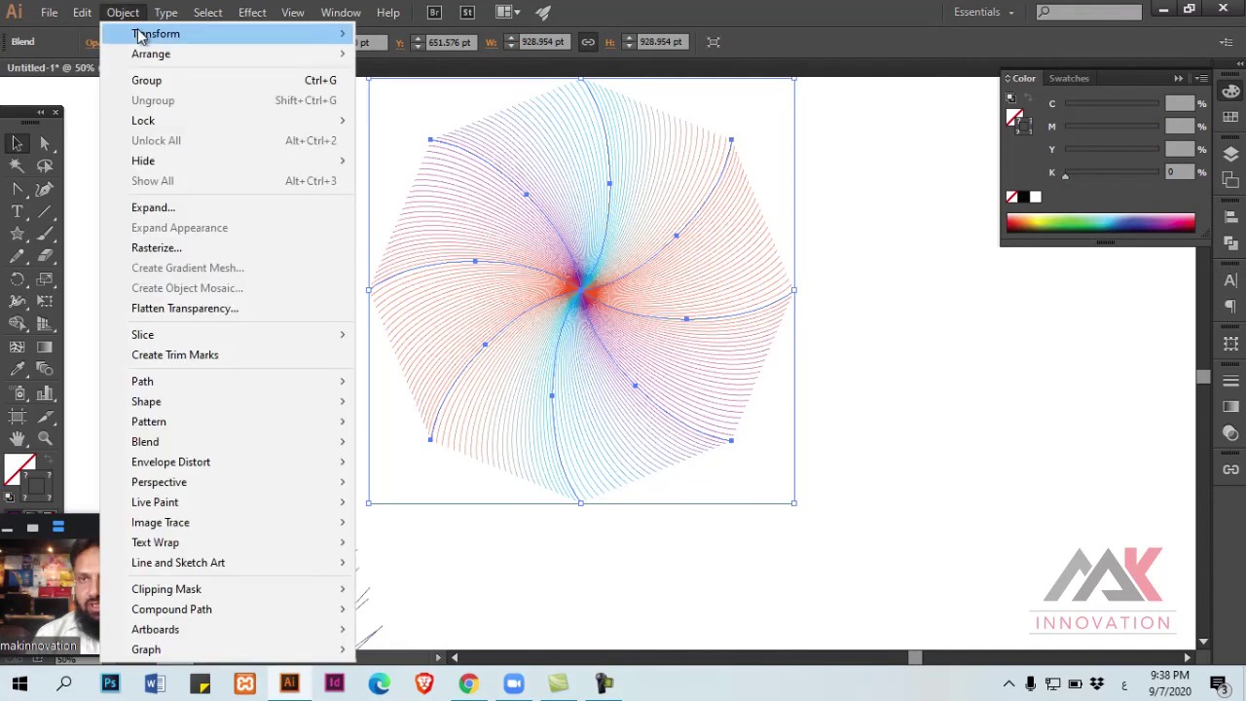
mouse_move(145, 441)
left_click(419, 487)
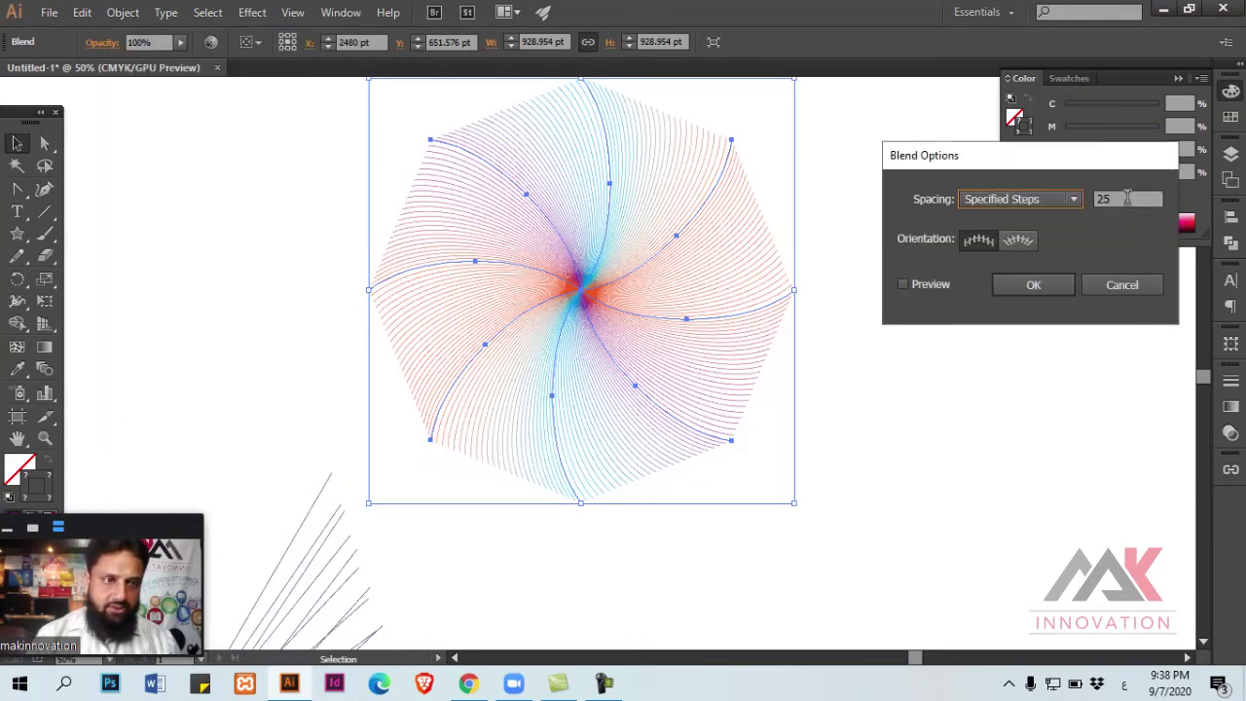
left_click(1034, 284)
left_click(982, 314)
Step: Set the radial star blend's stroke weight to 2 pt and deselect it
left_click(737, 239)
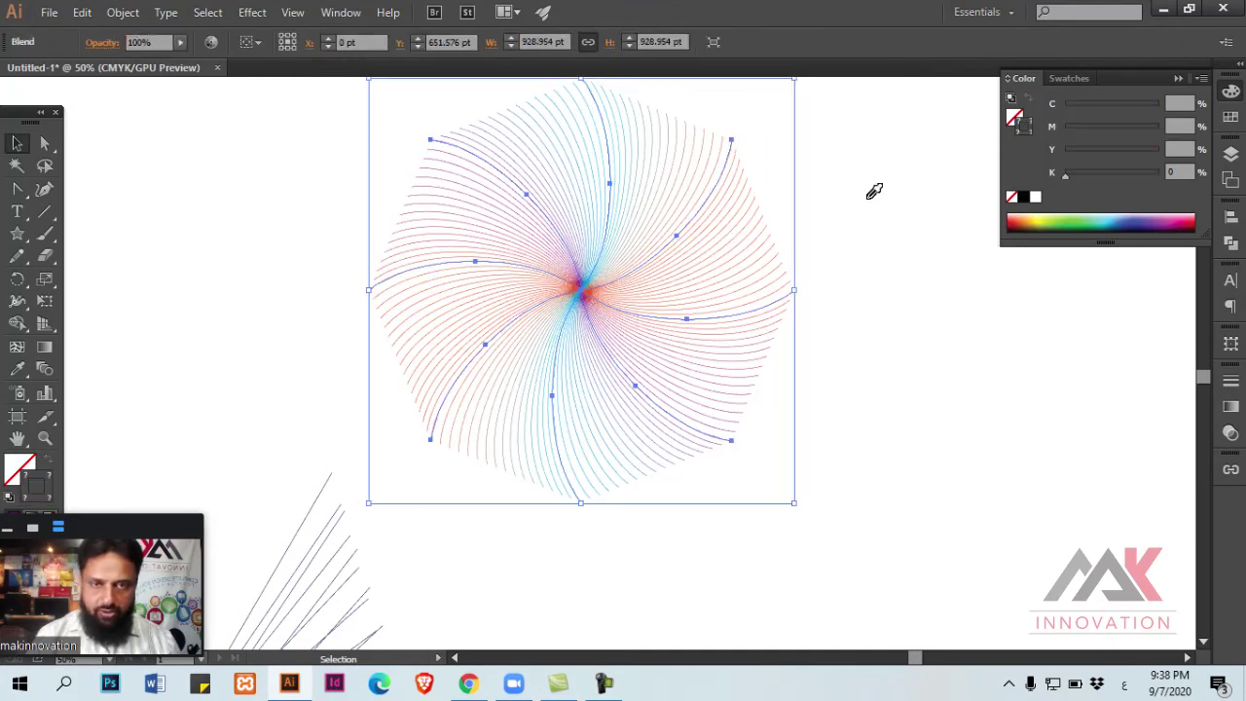
left_click(1231, 381)
left_click(1100, 385)
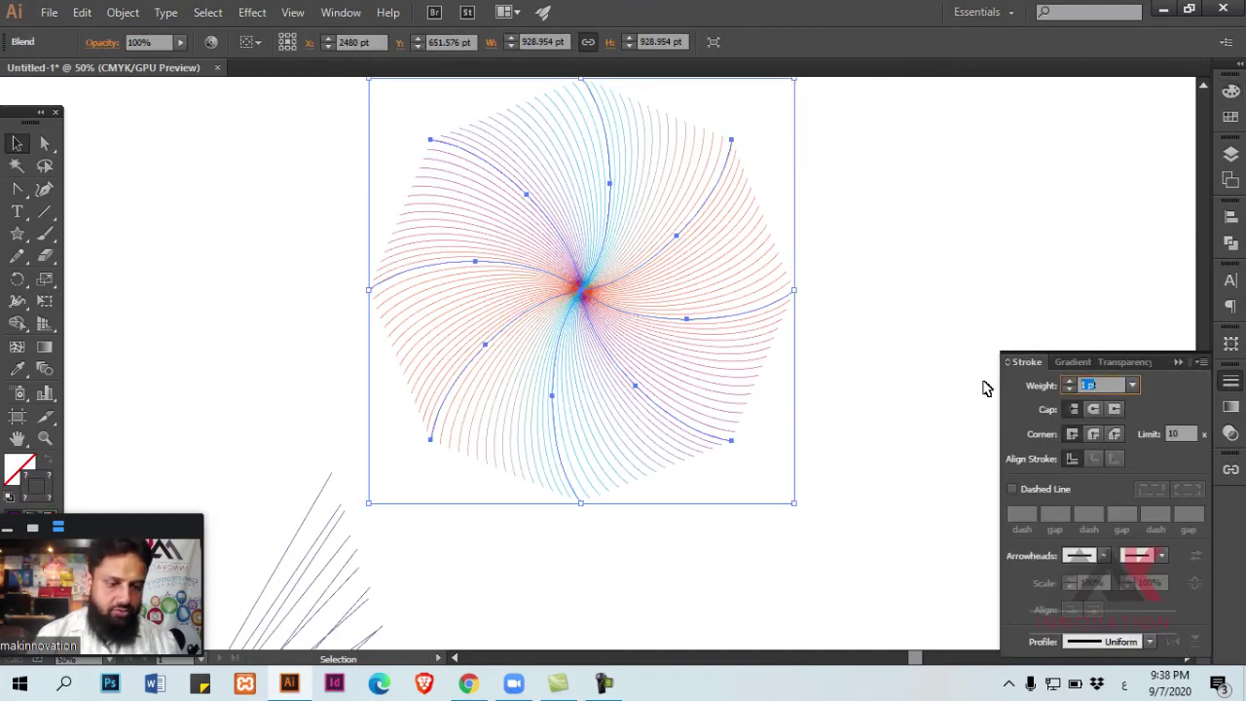
key("Escape")
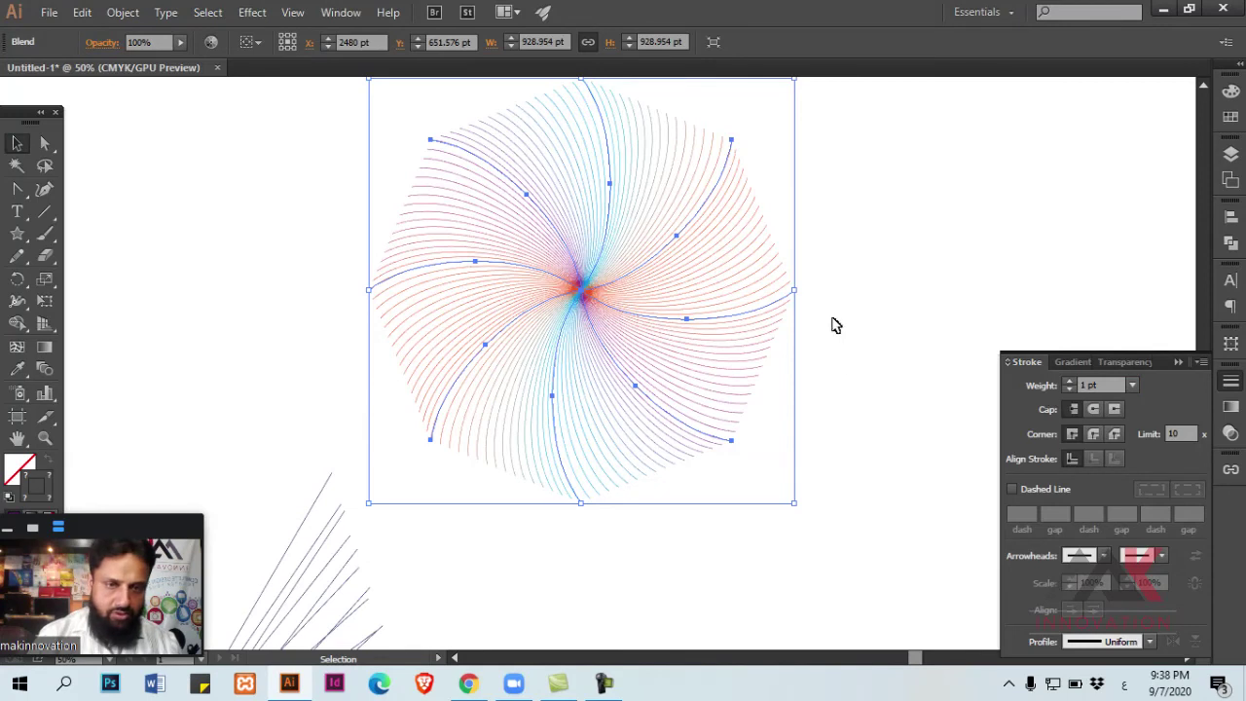
double_click(772, 307)
left_click(773, 308)
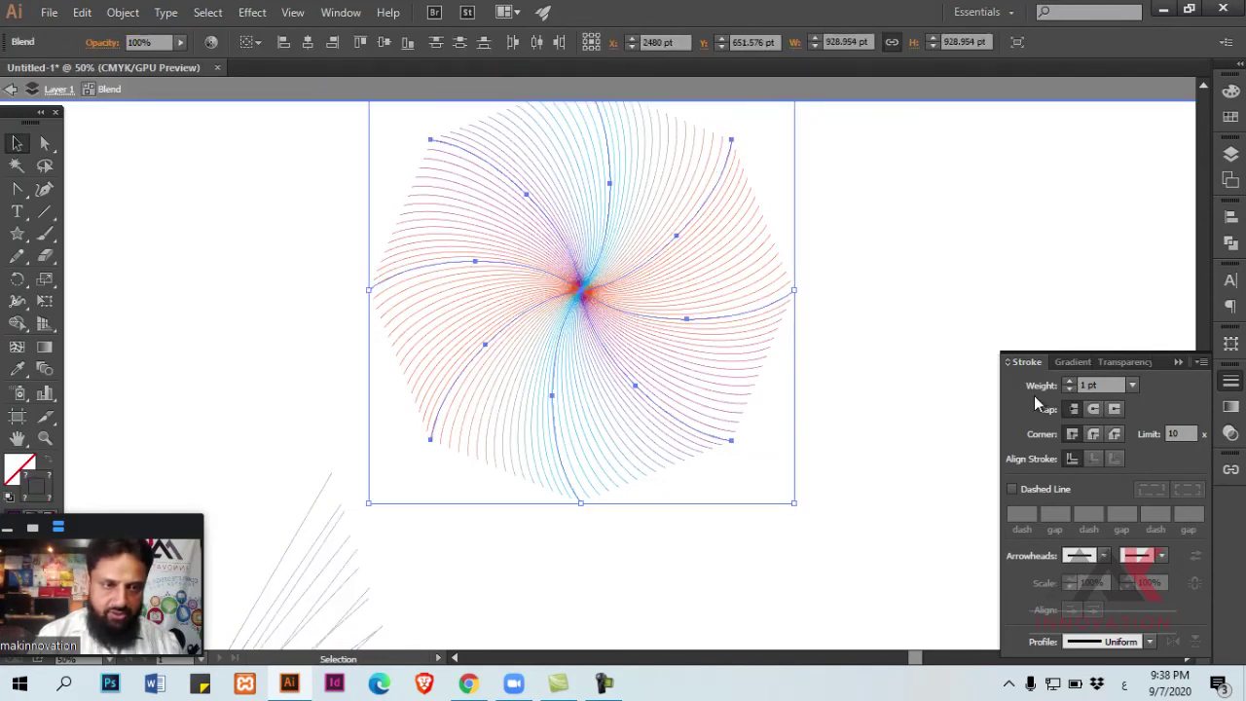
type("2")
key("Return")
key("ctrl+shift+a")
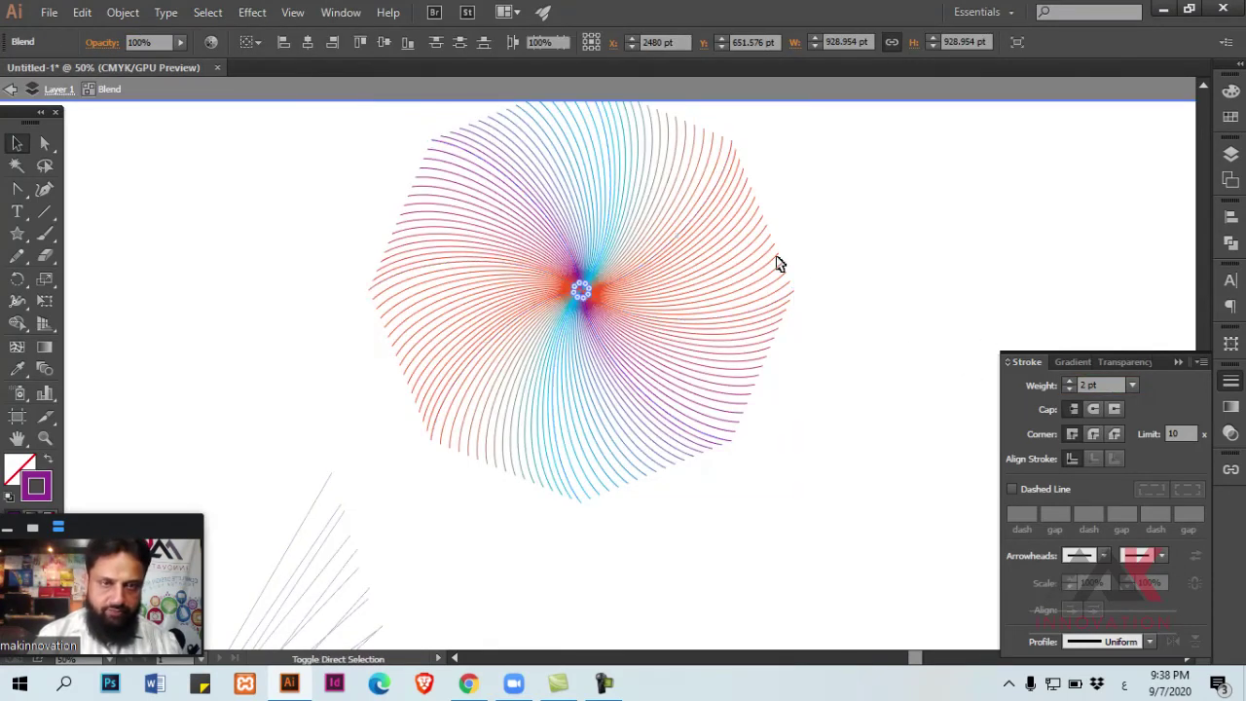
left_click(1234, 385)
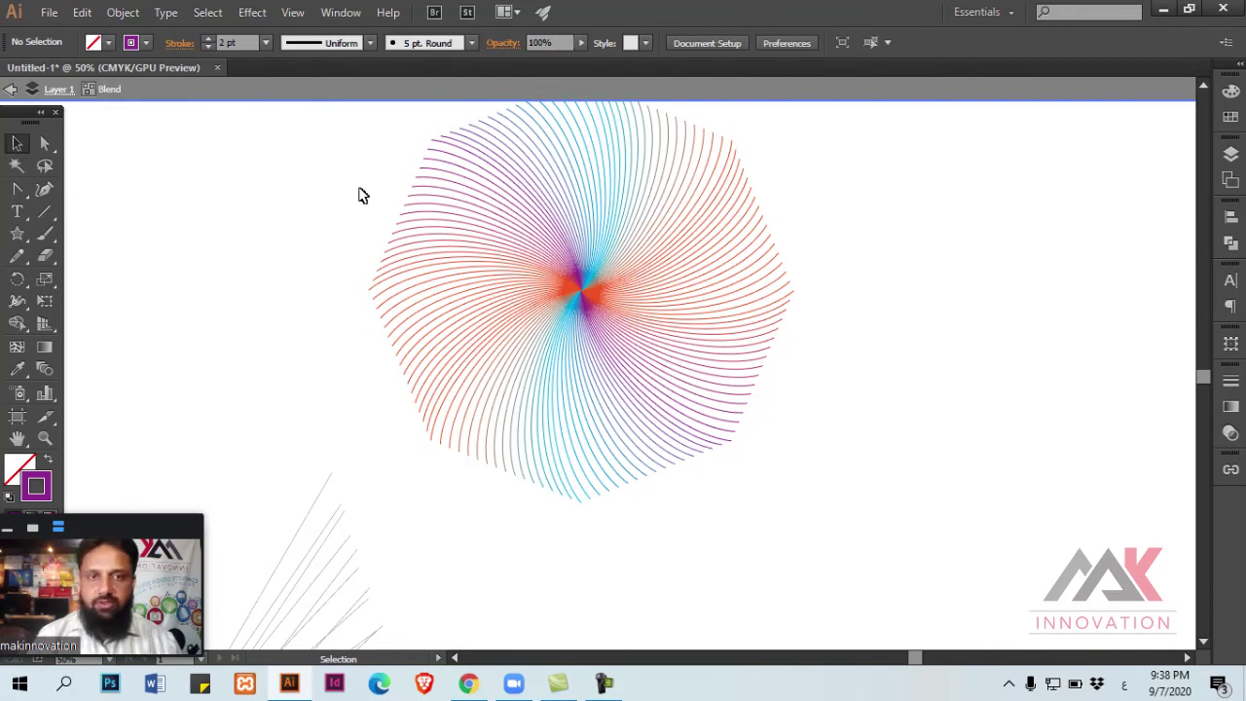
Step: Exit isolation mode, deselect the radial blend and zoom out
key("Escape")
left_click(496, 367)
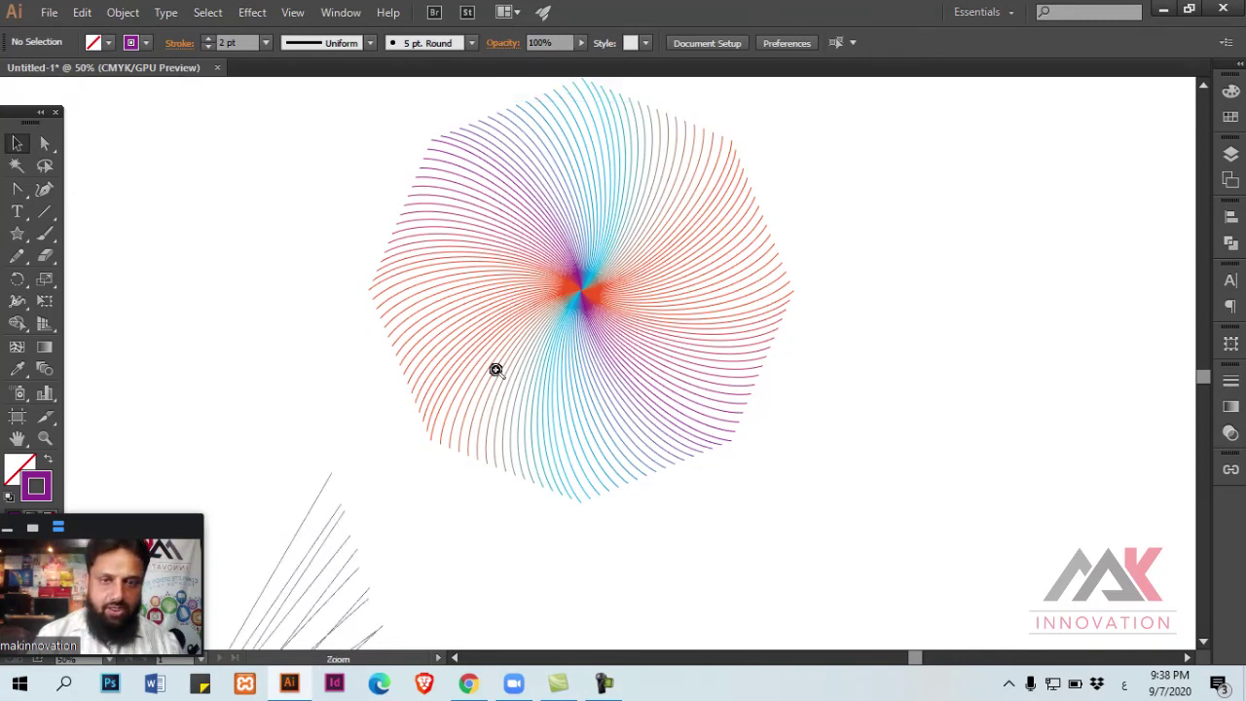
left_click_drag(496, 367, 591, 382)
left_click(591, 383, "alt")
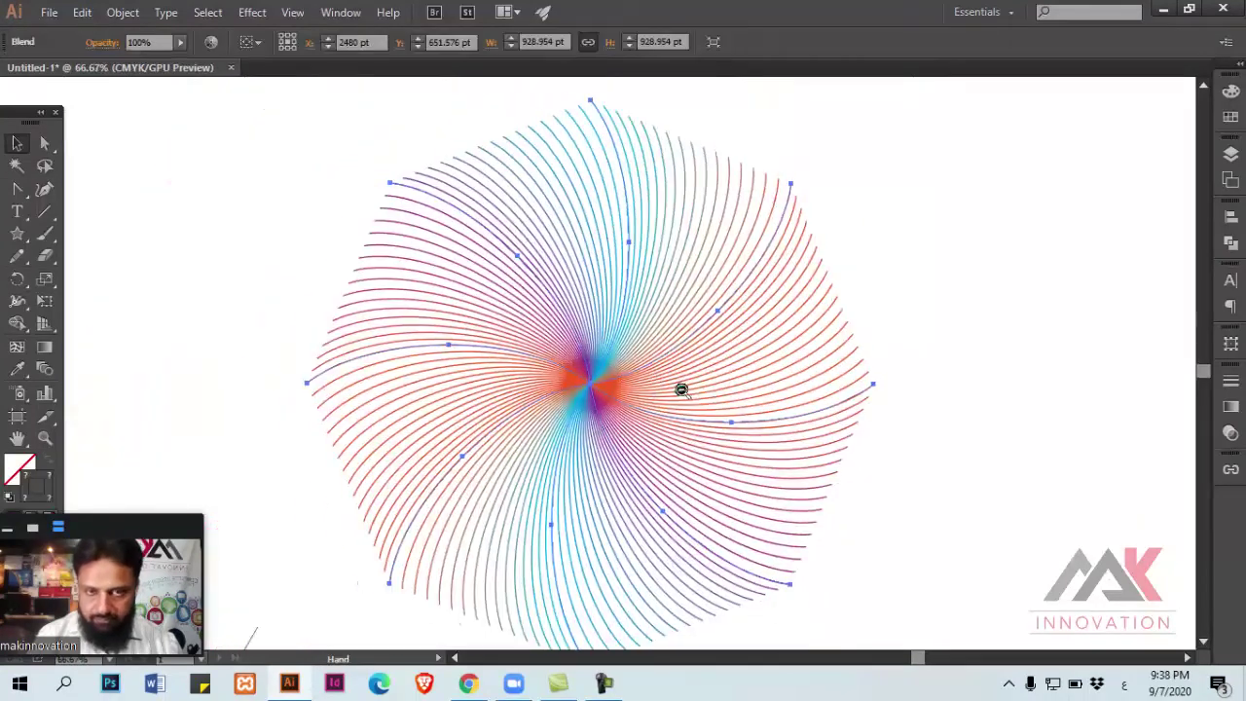
left_click(692, 397, "alt")
key("ctrl+shift+a")
Step: Pan to the wavy line blend and draw a rectangle over it
left_click(778, 352, "alt")
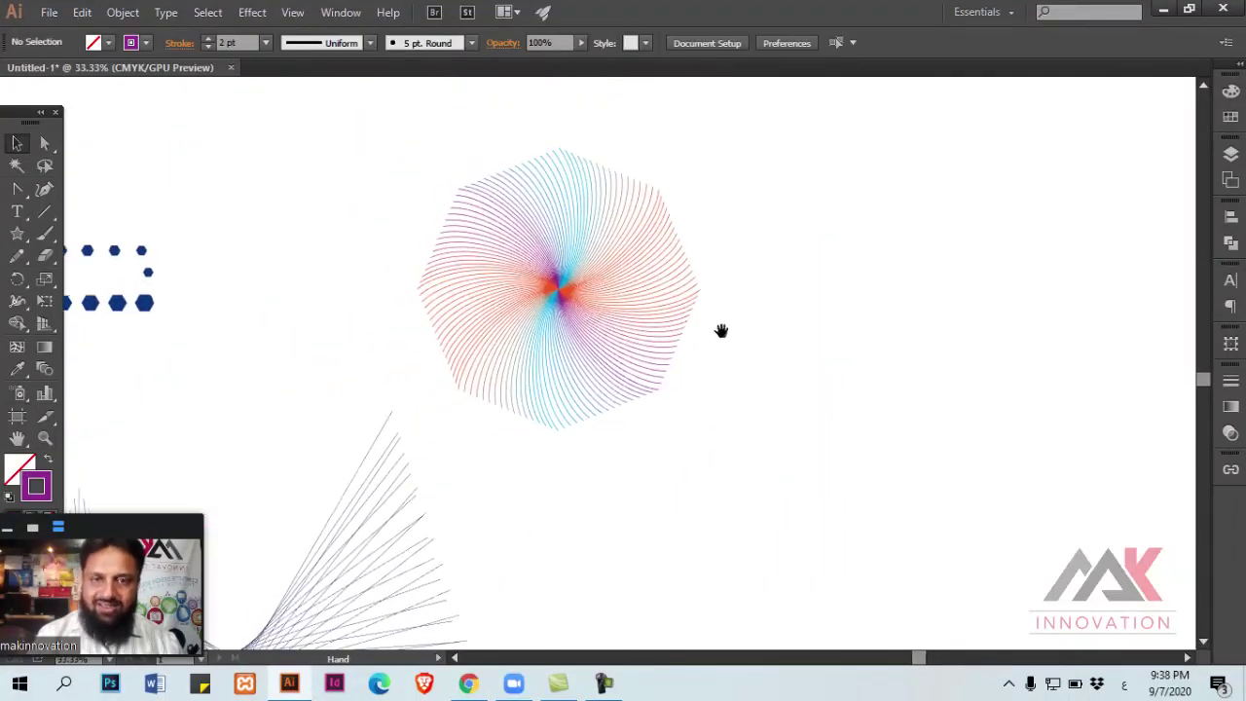
left_click_drag(506, 359, 795, 278)
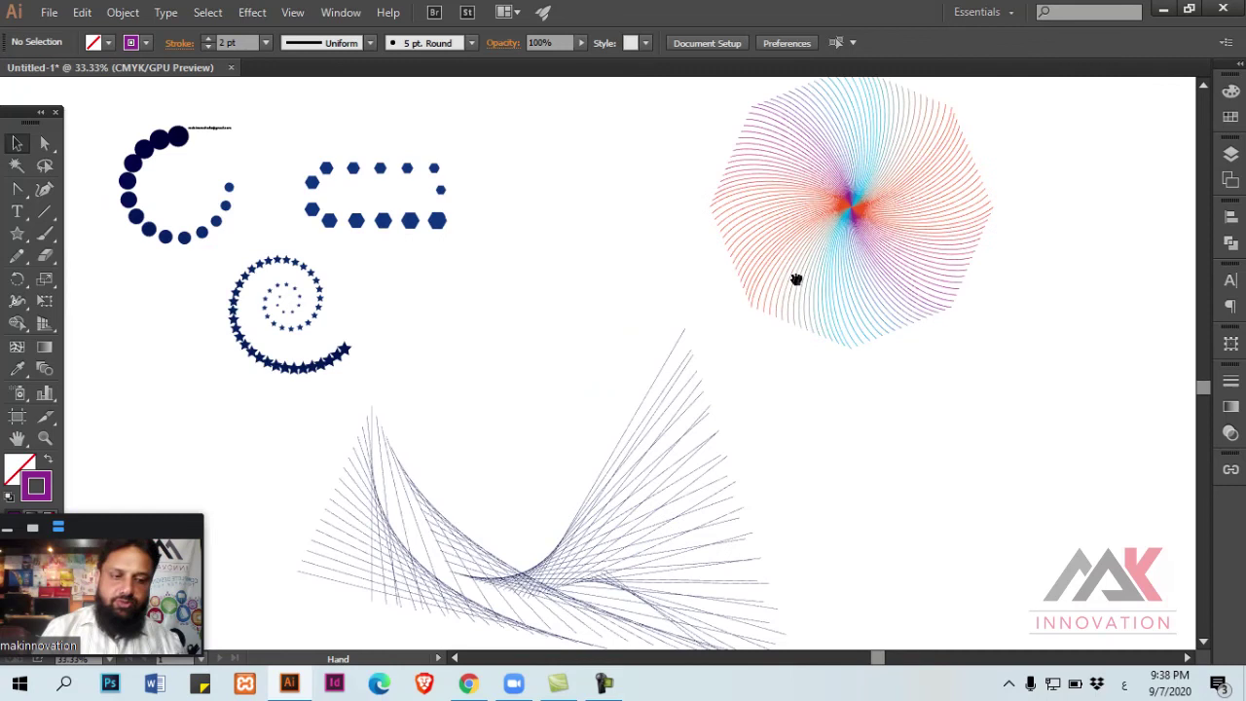
left_click_drag(456, 322, 687, 316)
left_click(46, 367)
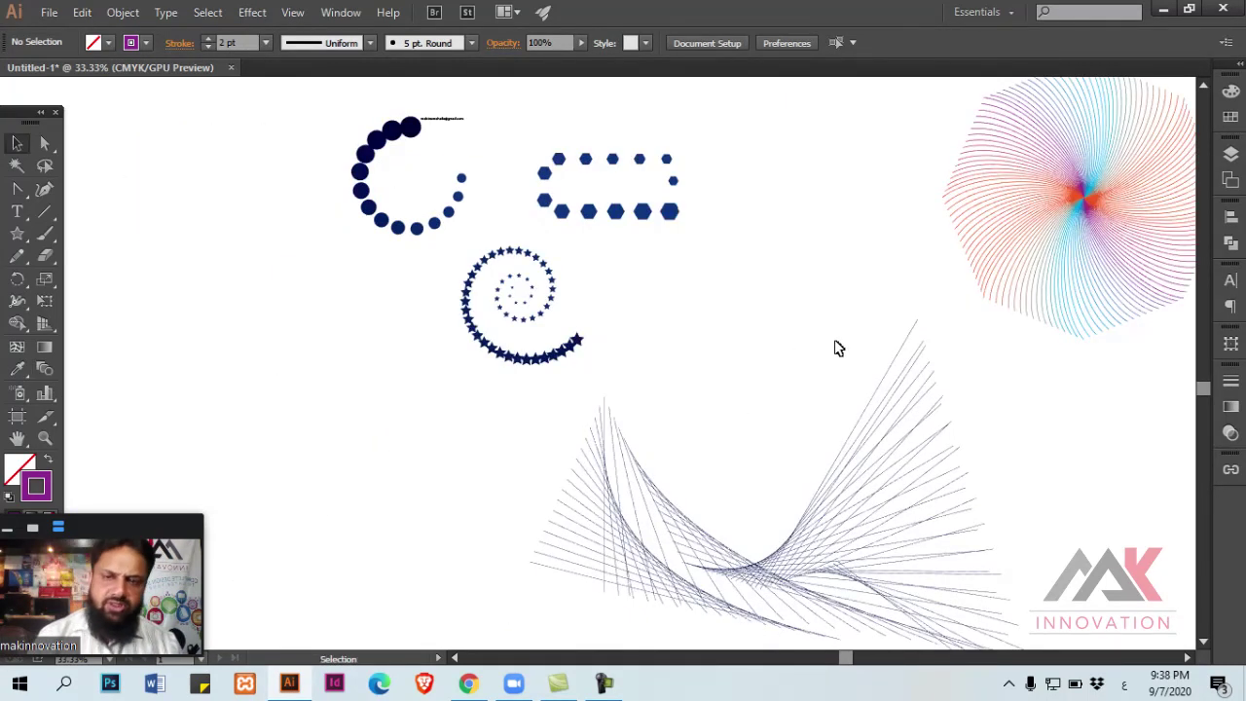
left_click_drag(837, 342, 488, 360)
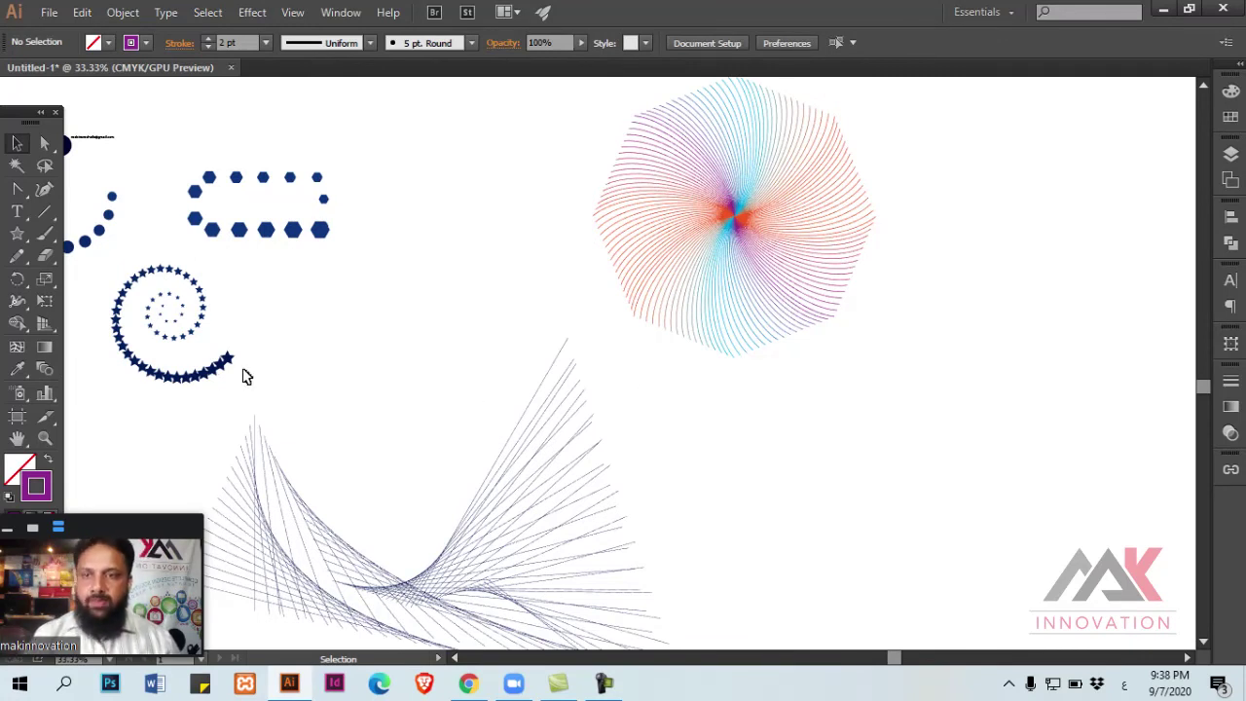
left_click_drag(246, 377, 587, 317)
left_click_drag(787, 428, 549, 355)
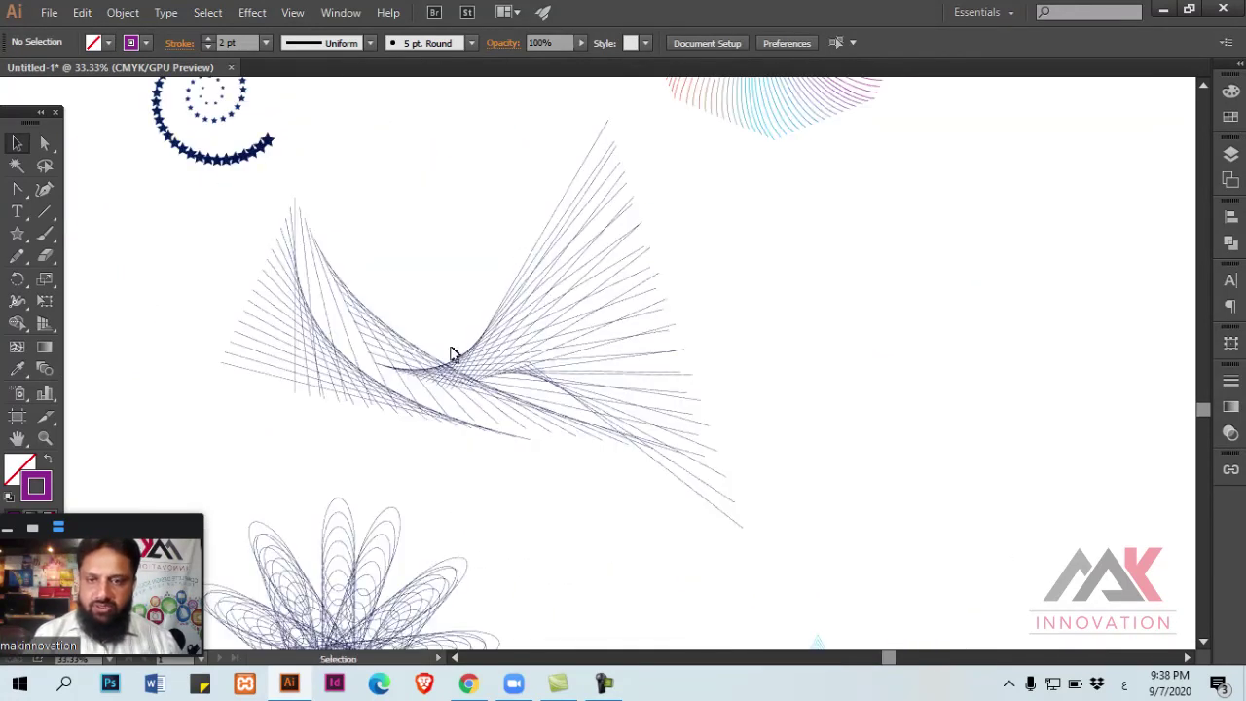
key("m")
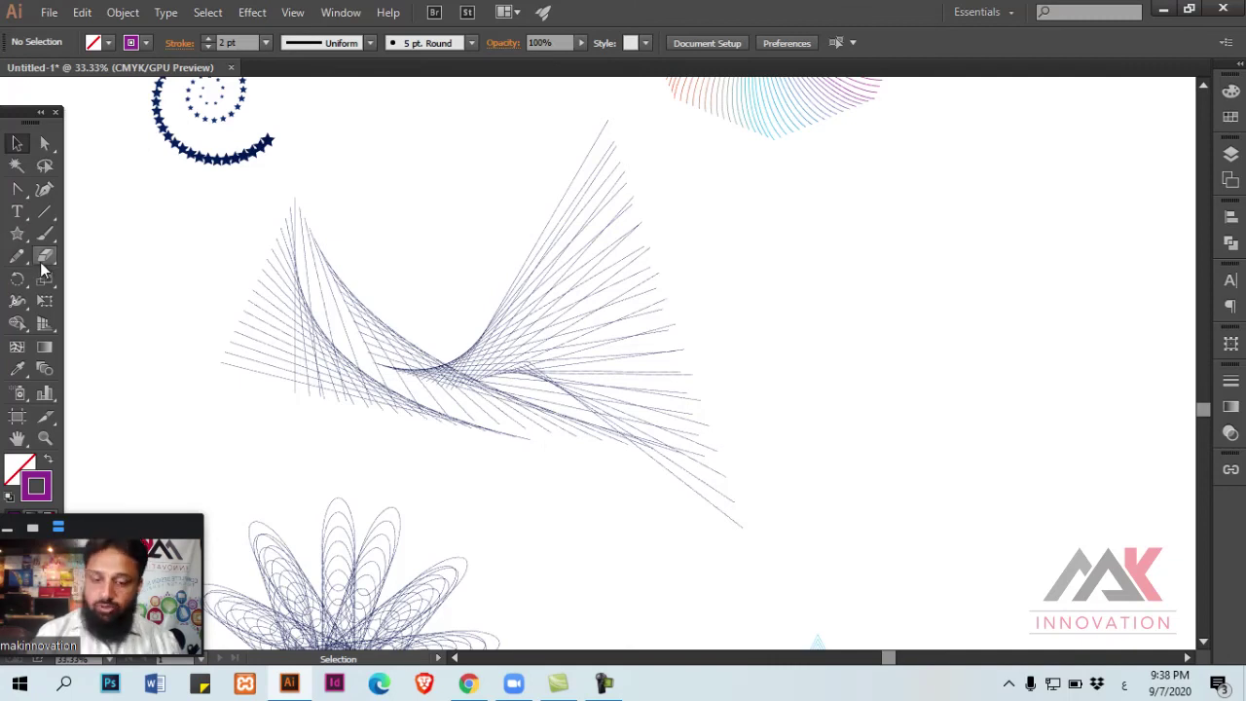
mouse_move(306, 125)
left_mouse_down()
mouse_move(681, 448)
mouse_move(678, 468)
left_mouse_up()
Step: Give the rectangle a medium blue fill (CMYK 100/67/0/0) with no stroke
key("v")
key("i")
left_click(702, 463)
left_click(1229, 90)
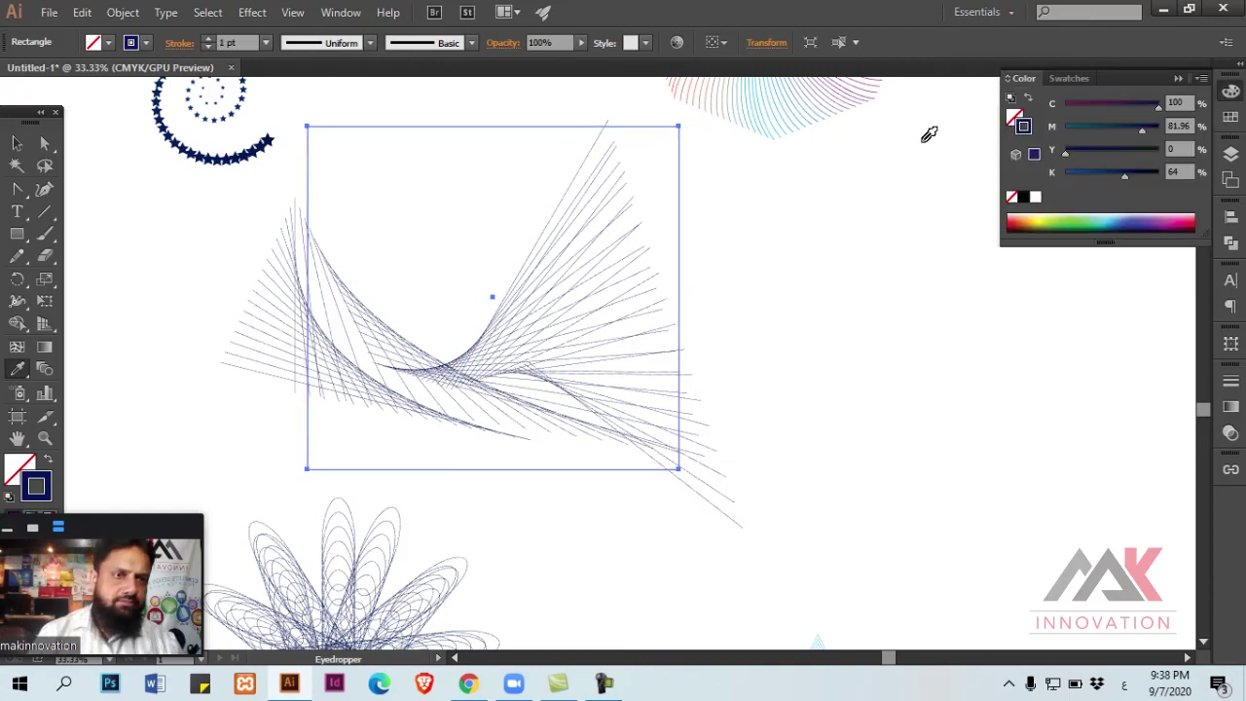
left_click(1022, 154)
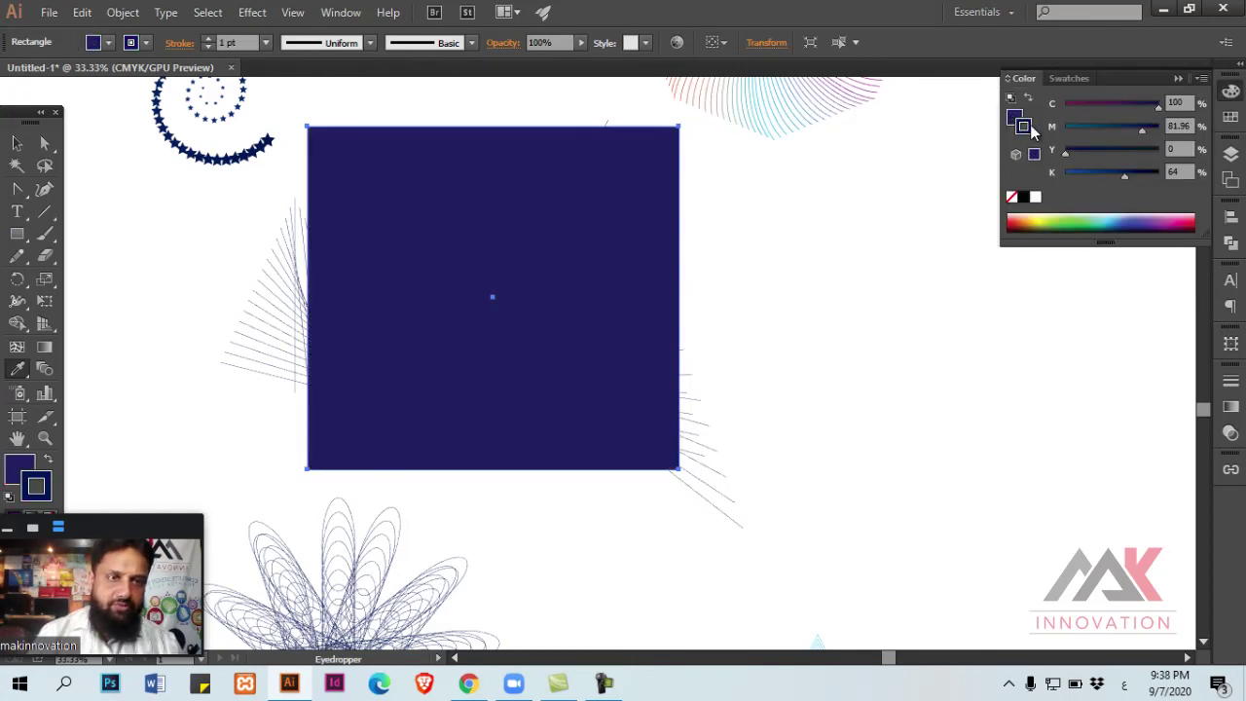
left_click(1012, 196)
left_click(1013, 117)
left_click_drag(1084, 154, 987, 181)
left_click_drag(1156, 127, 1123, 129)
Step: Send the blue rectangle behind the line blend and reposition it
key("v")
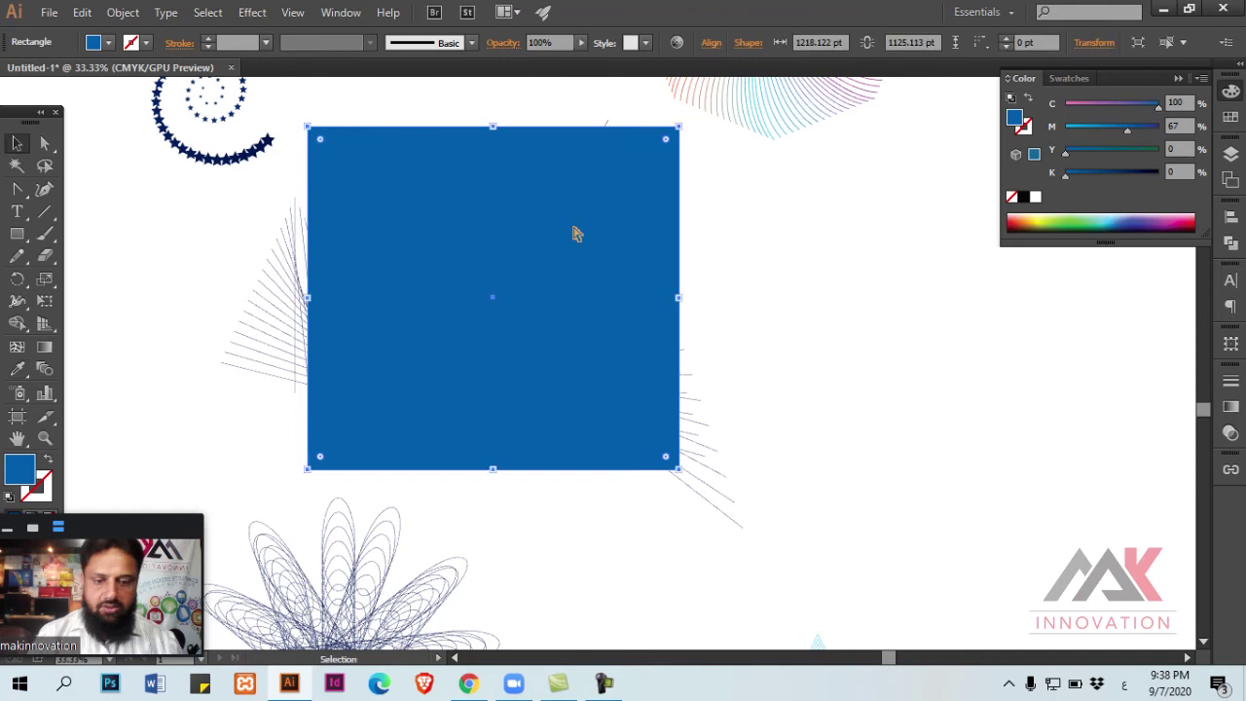
key("ctrl+shift+bracketleft")
key("ctrl+shift+a")
left_click_drag(477, 232, 437, 195)
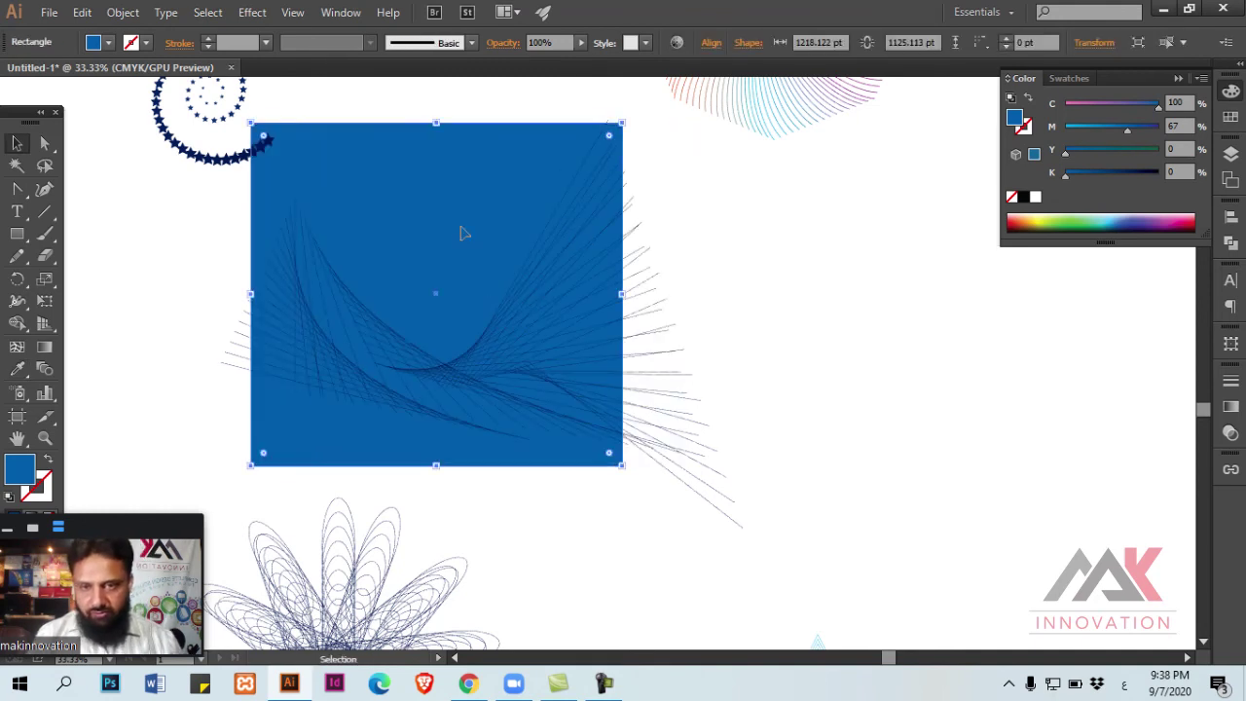
left_click_drag(743, 367, 798, 399)
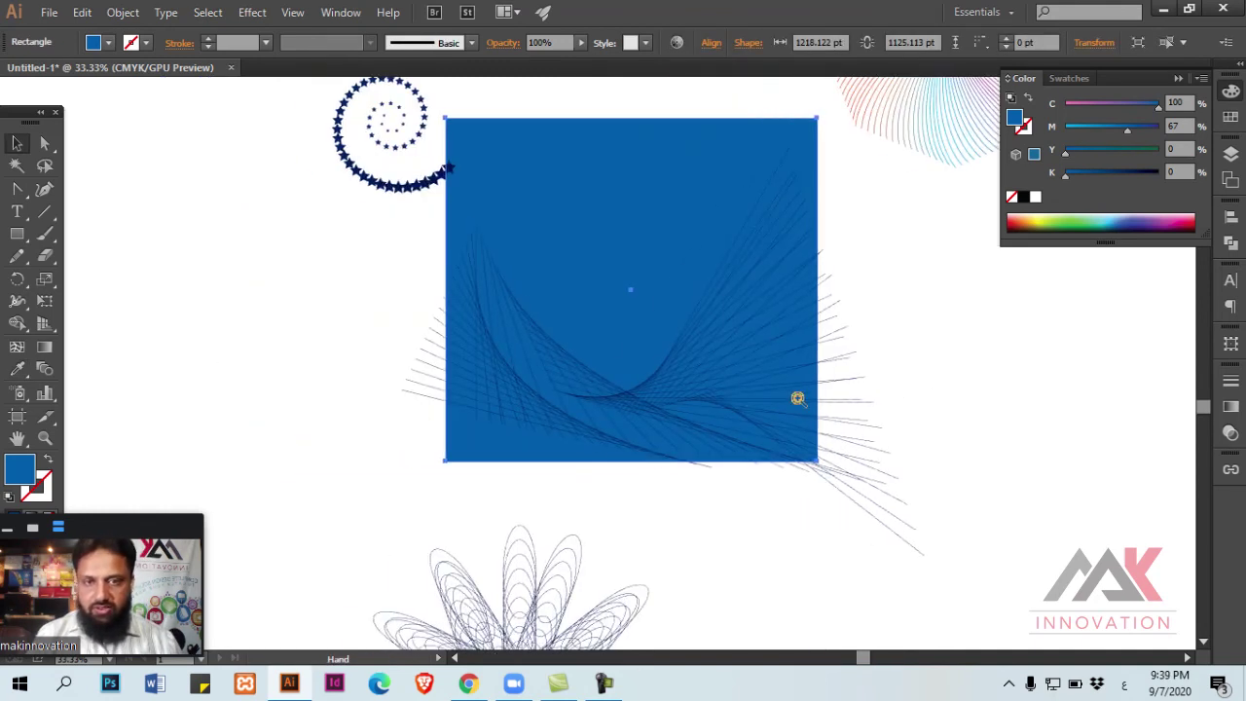
scroll(798, 398, "up", 1)
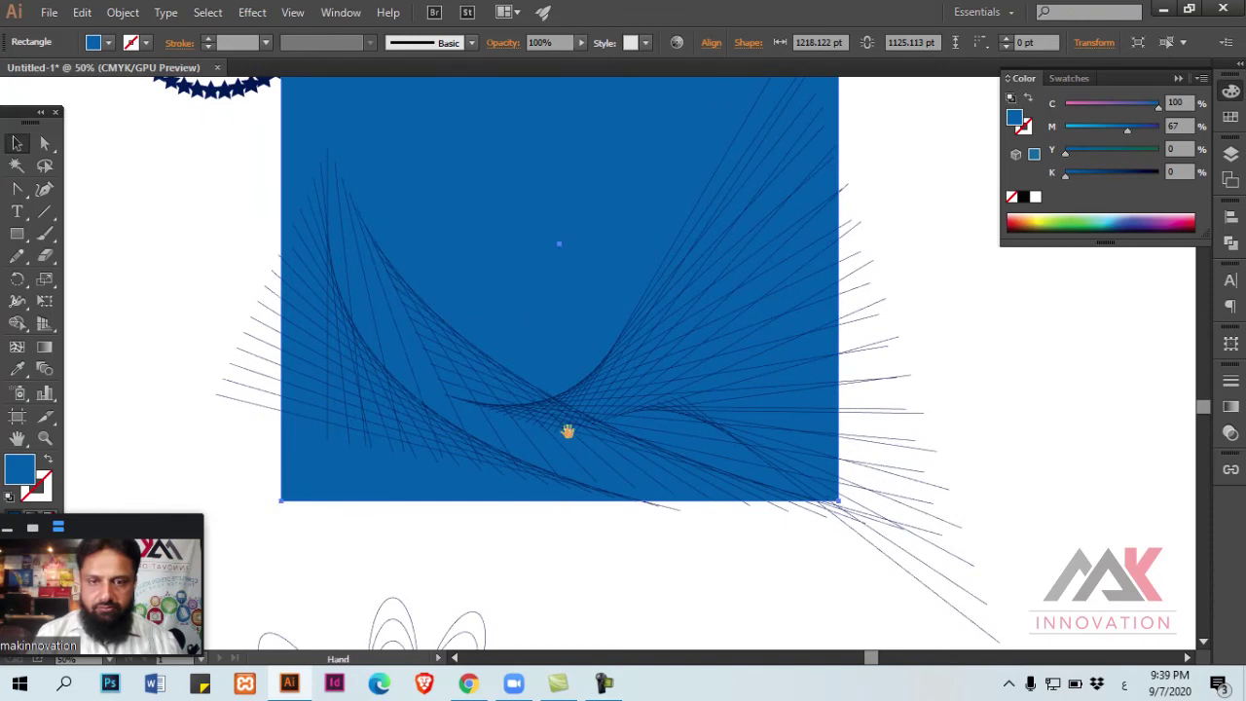
scroll(567, 428, "down", 1)
left_click_drag(680, 373, 704, 303)
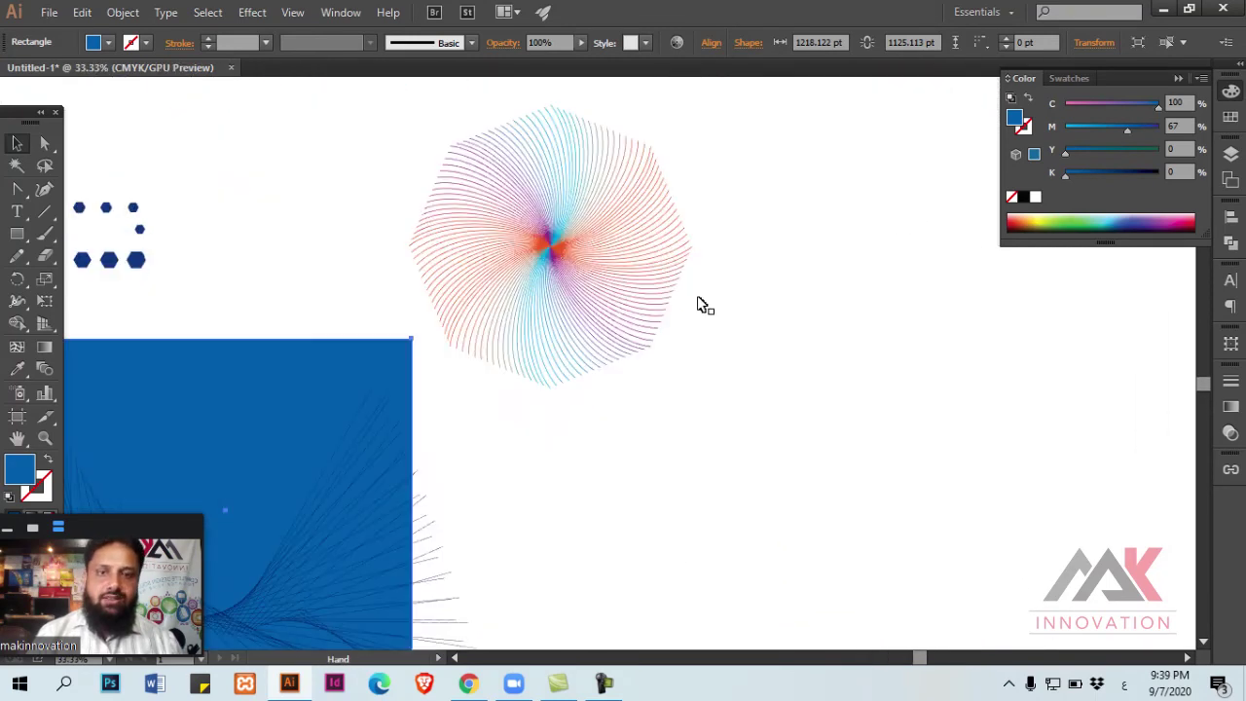
left_click(693, 292)
mouse_move(512, 286)
left_mouse_down()
mouse_move(453, 216)
mouse_move(540, 372)
left_mouse_up()
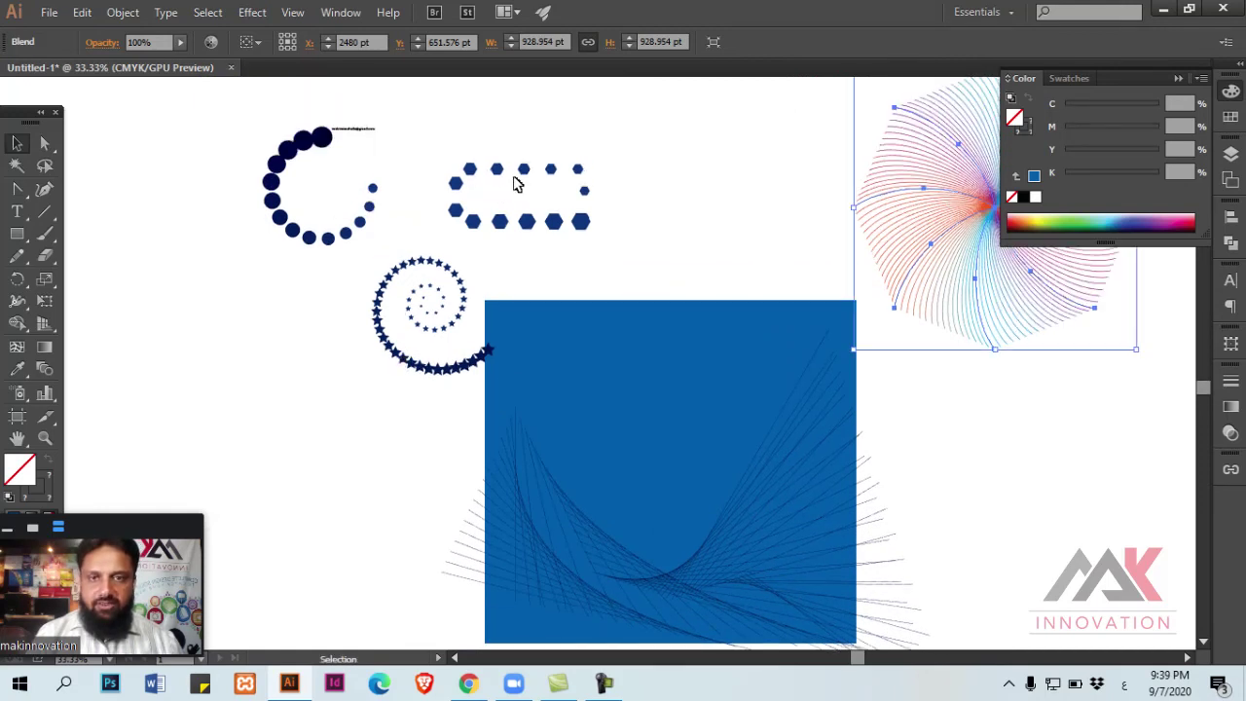
left_click_drag(743, 344, 451, 305)
left_click_drag(861, 461, 789, 205)
left_click_drag(706, 486, 276, 463)
key("m")
mouse_move(540, 313)
left_mouse_down()
mouse_move(679, 189)
mouse_move(543, 367)
left_mouse_up()
key("v")
left_click_drag(258, 192, 276, 220)
left_click(123, 12)
left_click(726, 321)
left_click(16, 234)
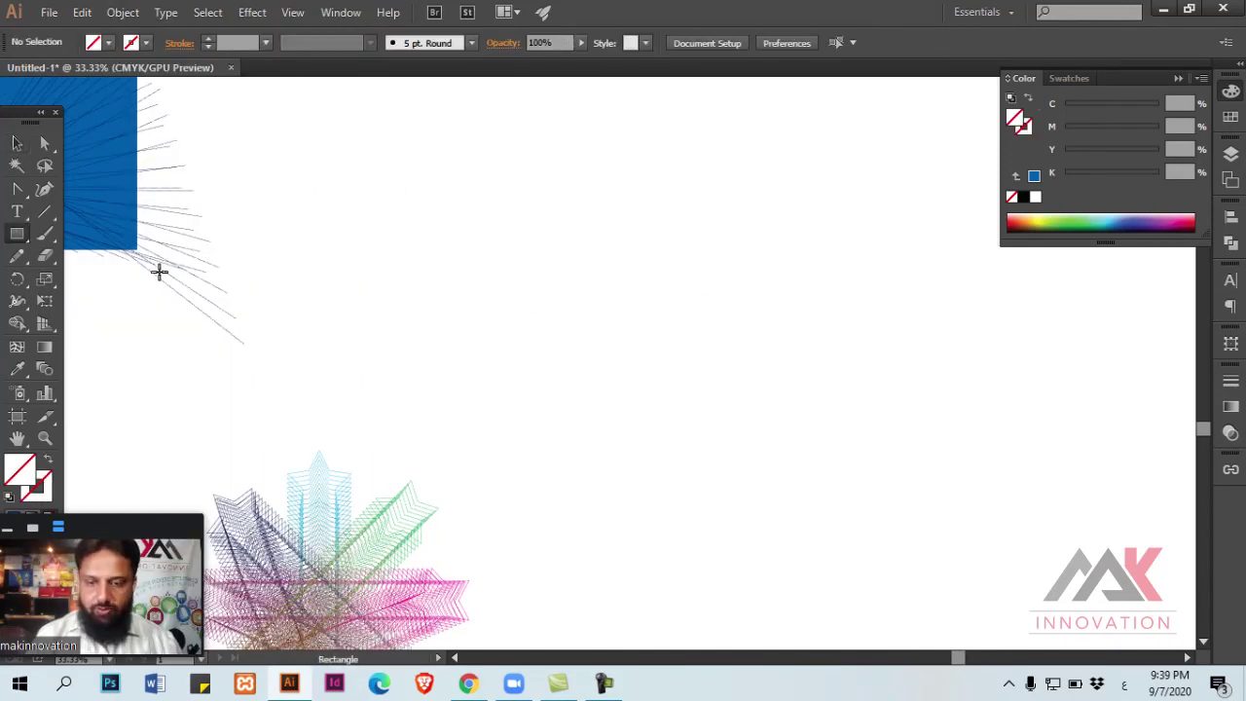
Step: Draw a circle with the Ellipse tool and fill it blue
left_click(16, 233)
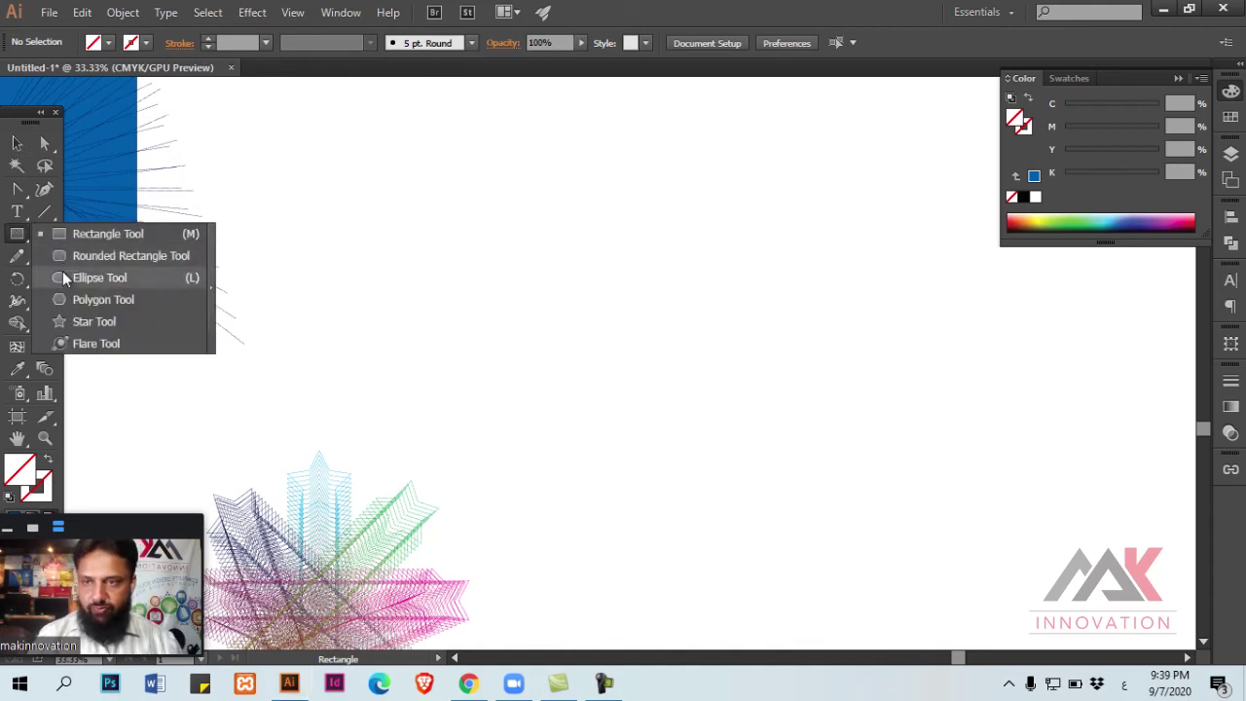
left_click(62, 277)
left_click_drag(490, 216, 542, 267)
key("v")
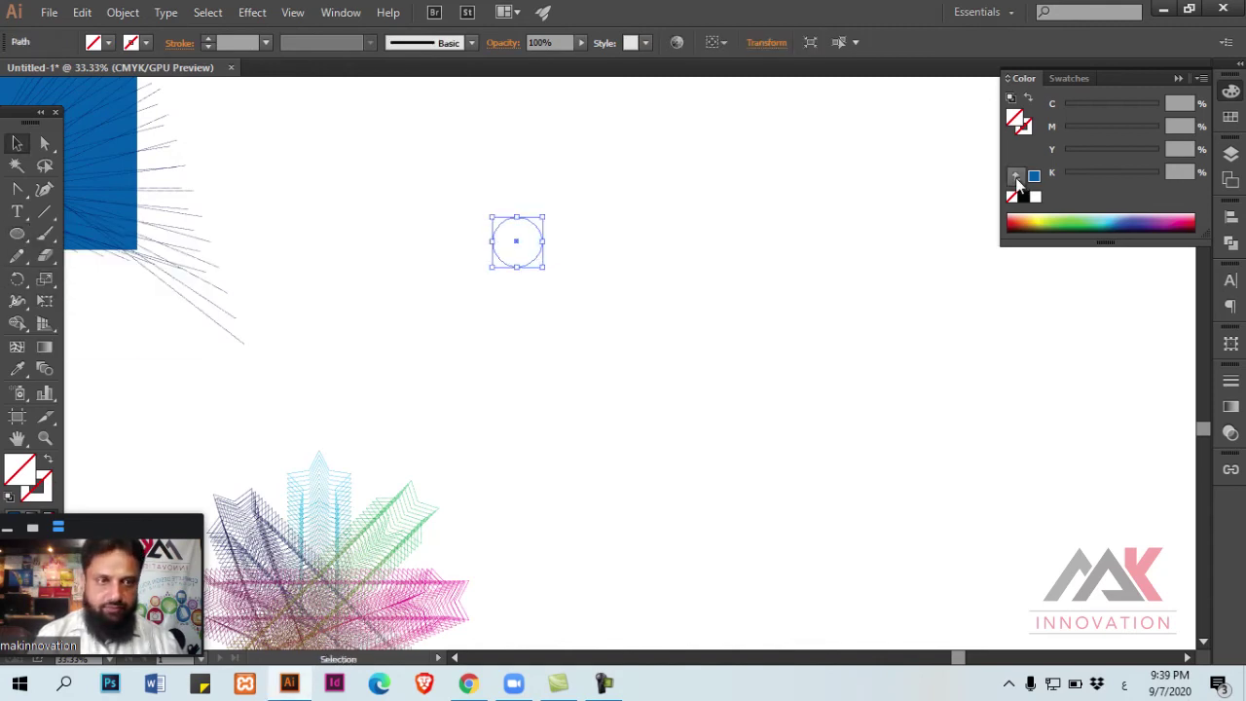
left_click(1032, 176)
Step: Alt-drag a smaller copy to the right and blend the two circles
left_click_drag(520, 256, 876, 256)
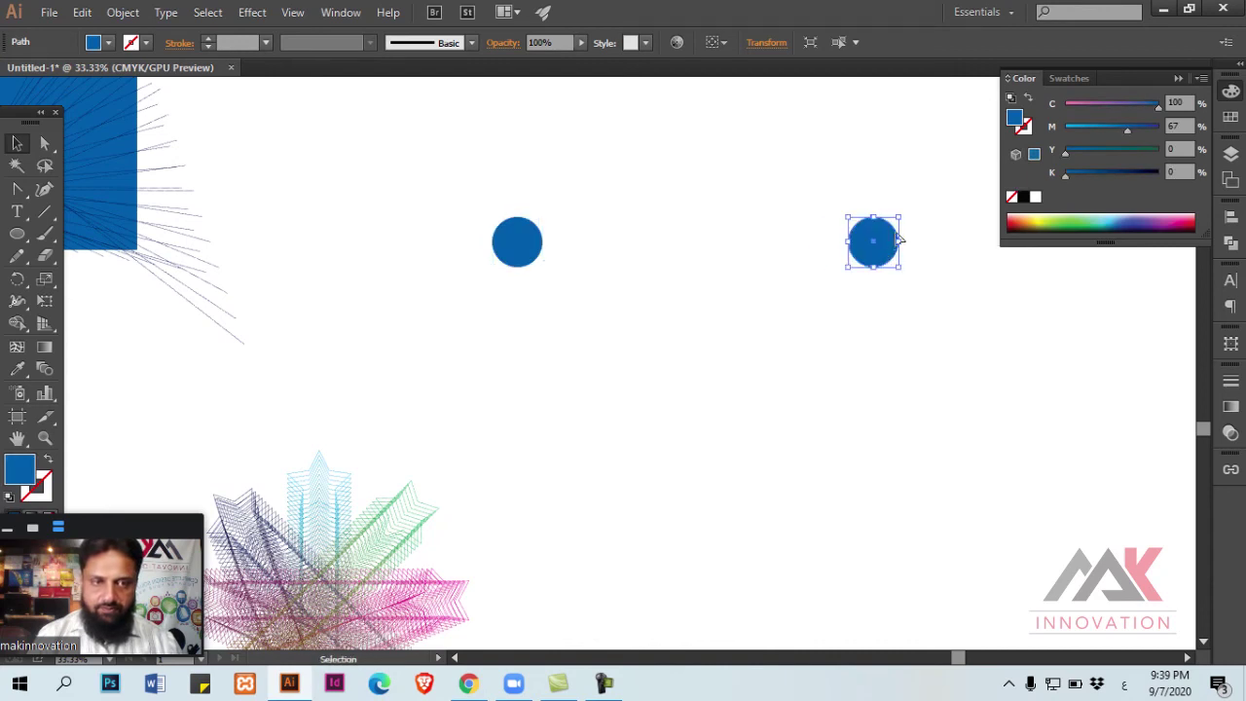
left_click_drag(901, 214, 881, 232)
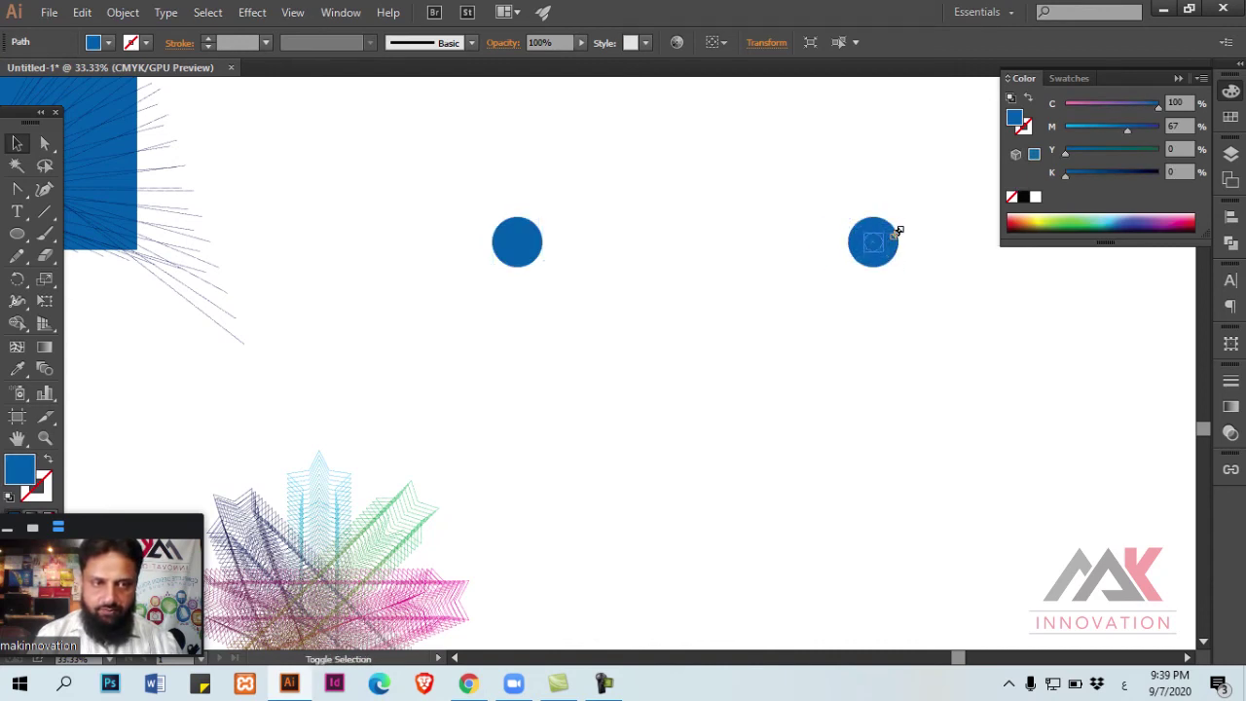
left_click(519, 259, "shift")
key("ctrl+alt+b")
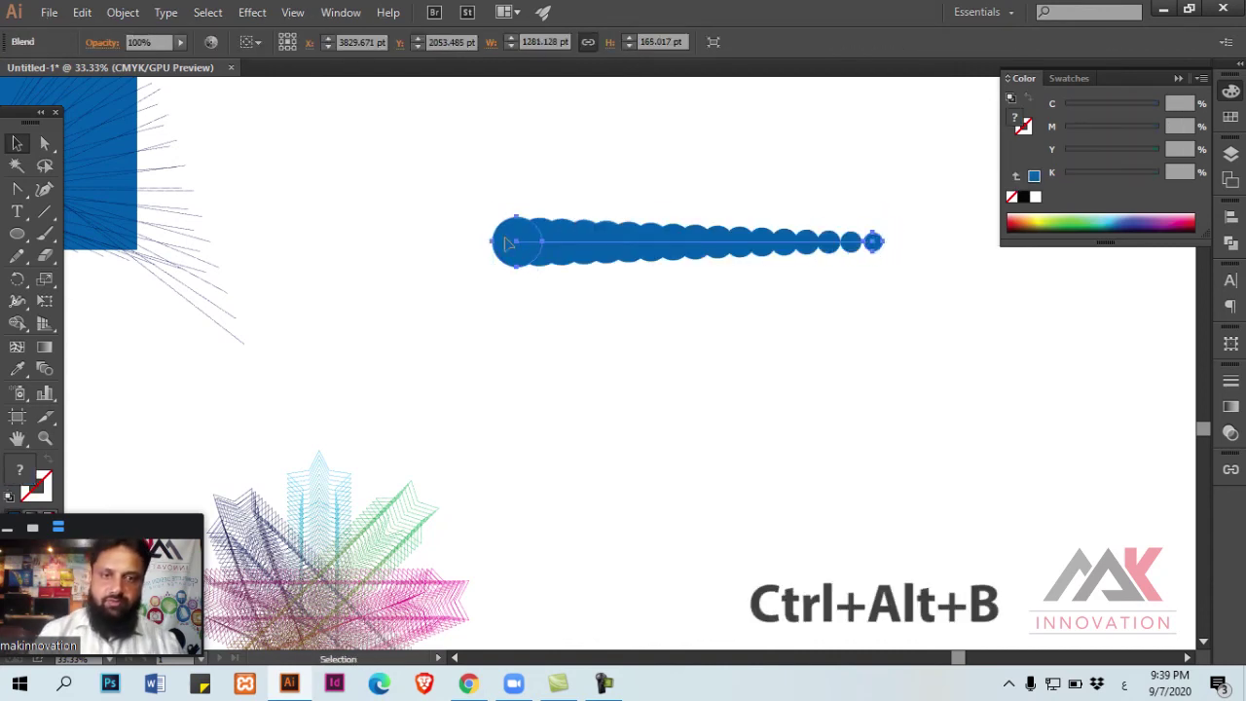
left_click(23, 238)
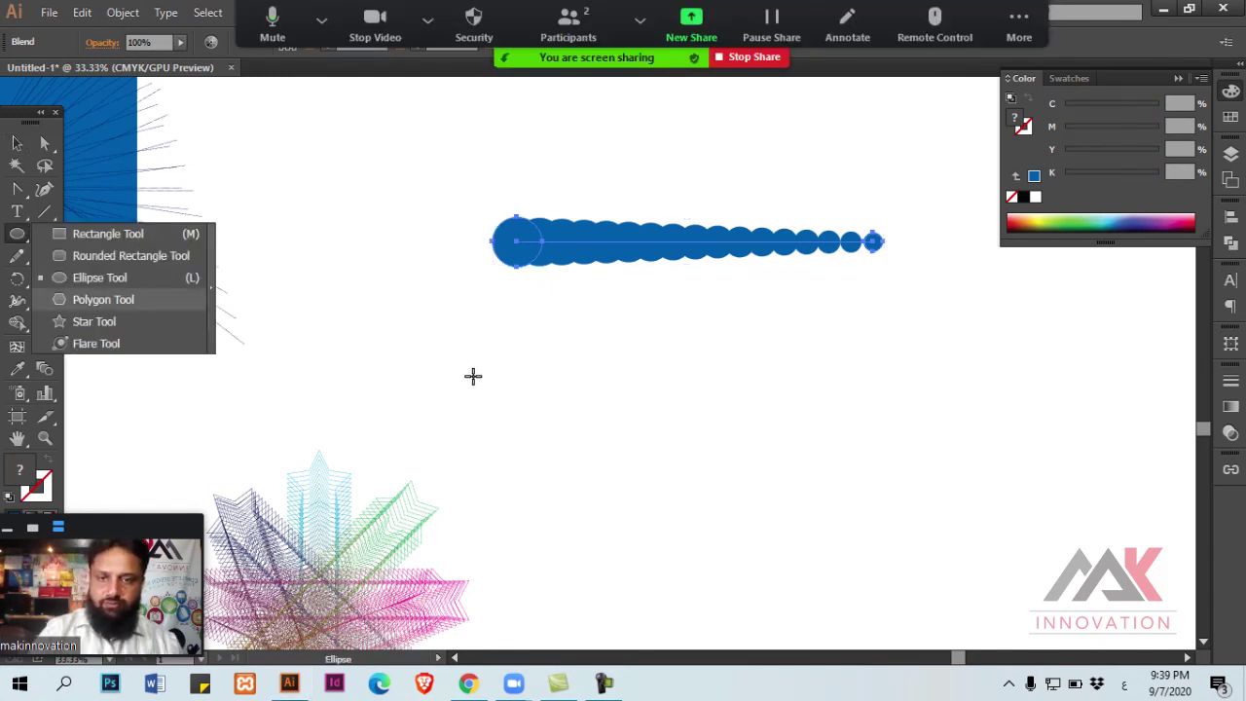
Step: Draw a three-curve wavy Pen path below the circle row with no fill
key("v")
key("p")
left_click(369, 354)
left_click_drag(533, 373, 639, 421)
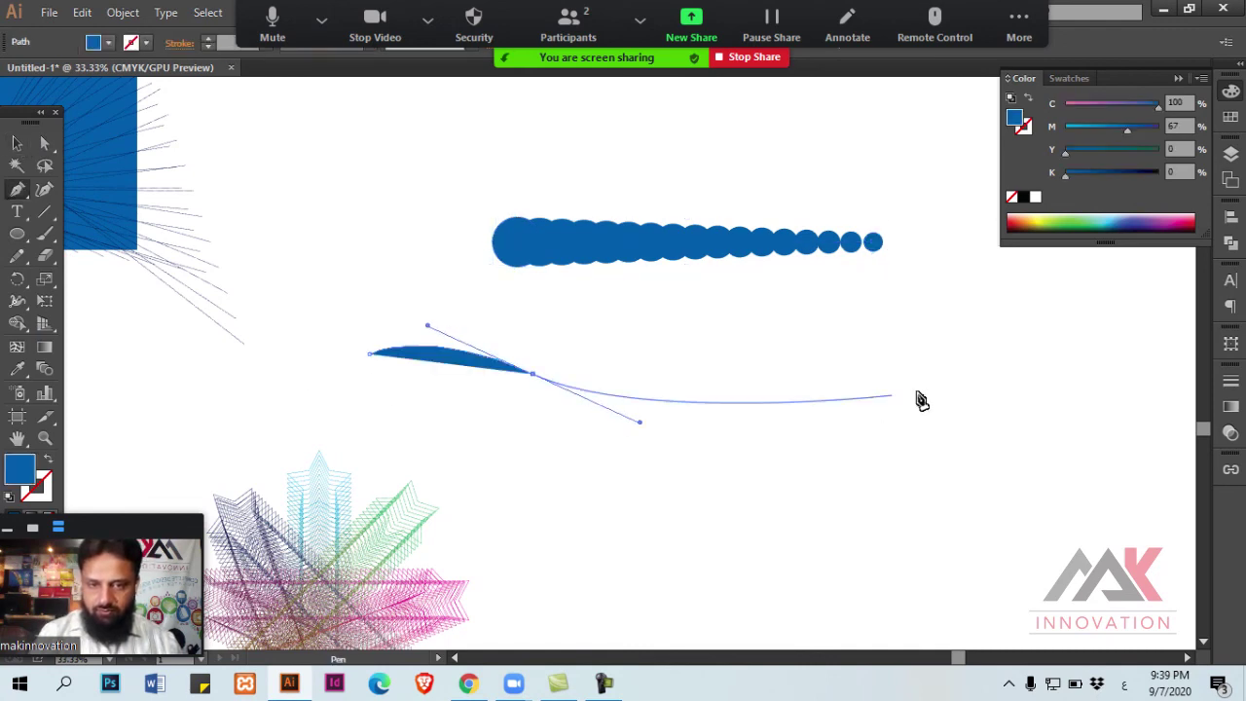
left_click_drag(763, 366, 791, 346)
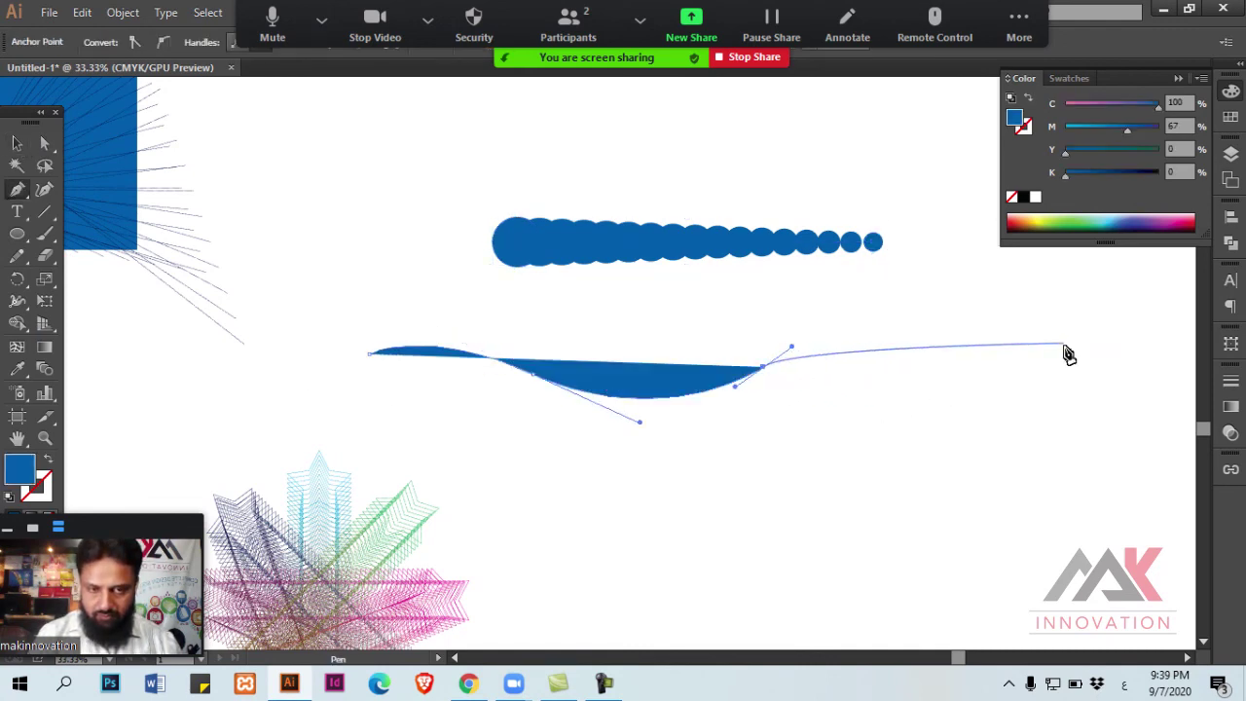
left_click_drag(1008, 377, 1111, 436)
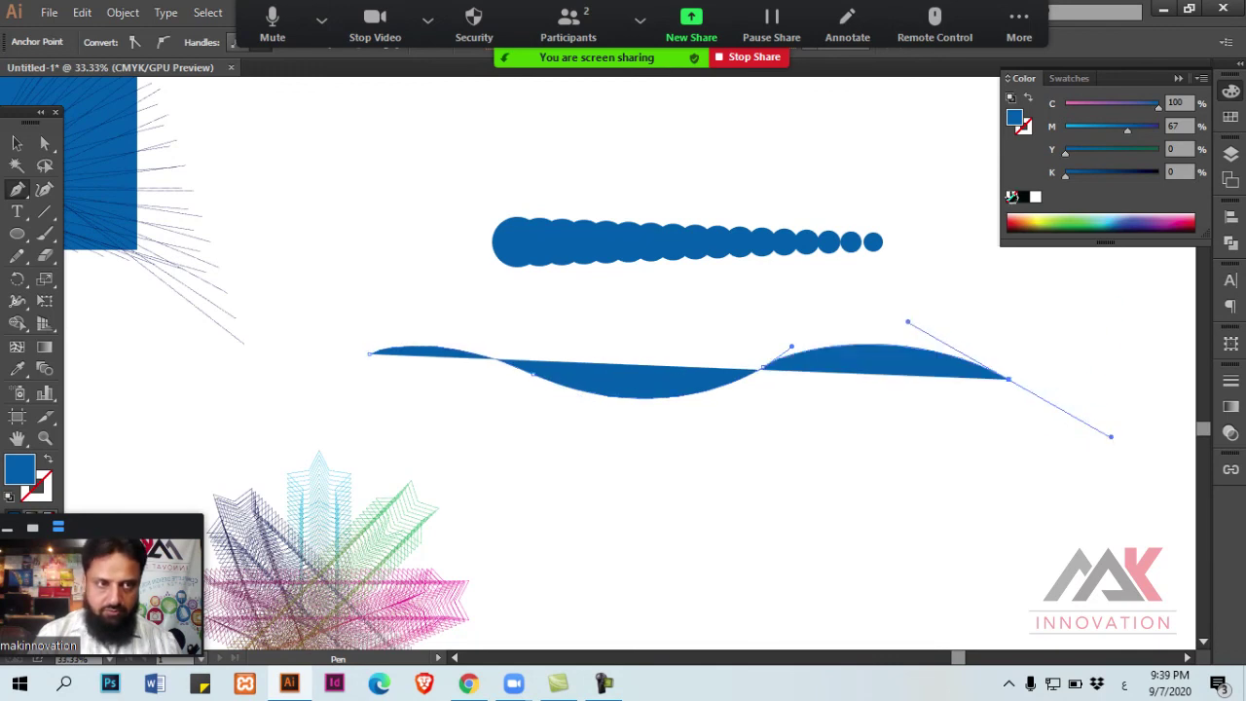
key("v")
key("slash")
left_click_drag(834, 329, 900, 419)
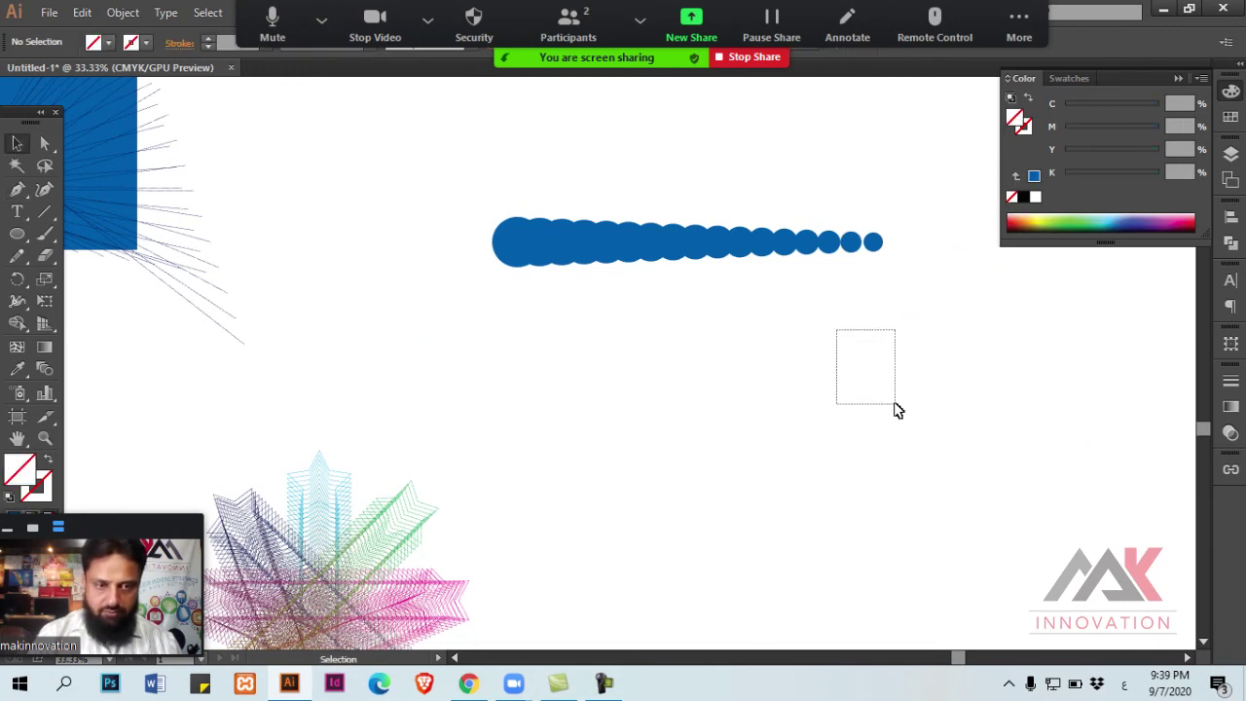
Step: Apply Replace Spine so the circle blend follows the wavy path
left_click(495, 231, "shift")
left_click(123, 12)
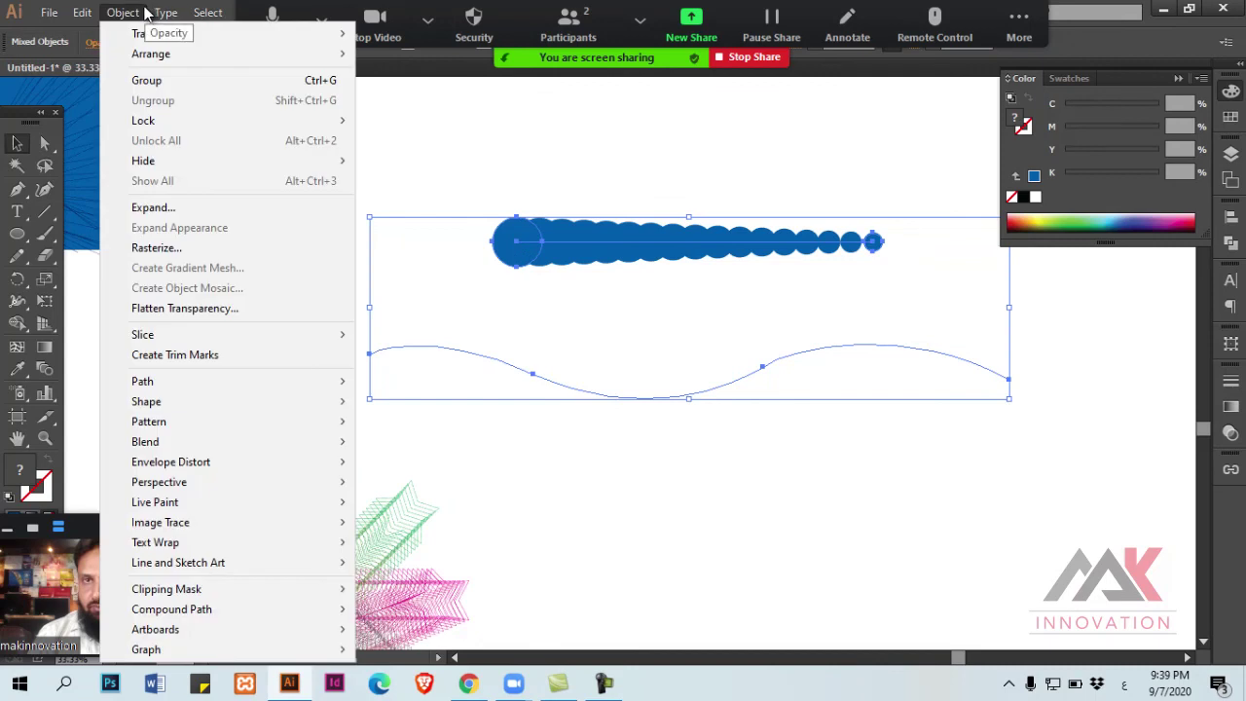
left_click(144, 11)
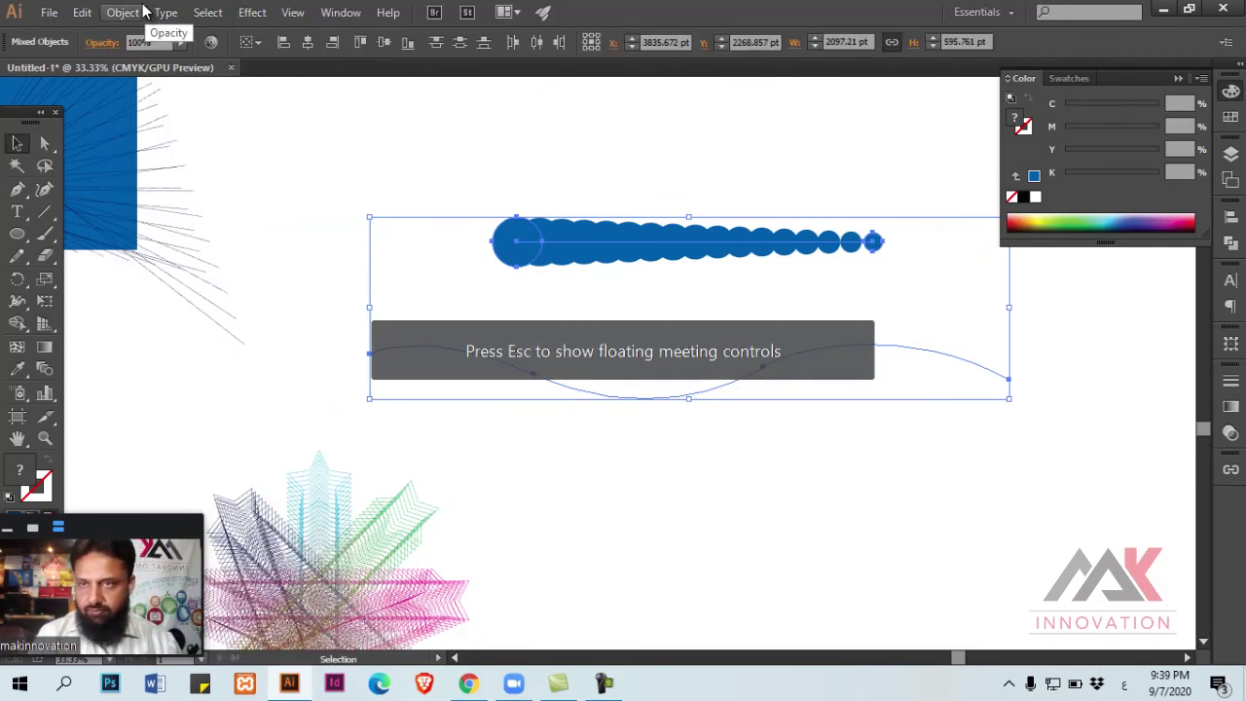
left_click(144, 12)
left_click(144, 5)
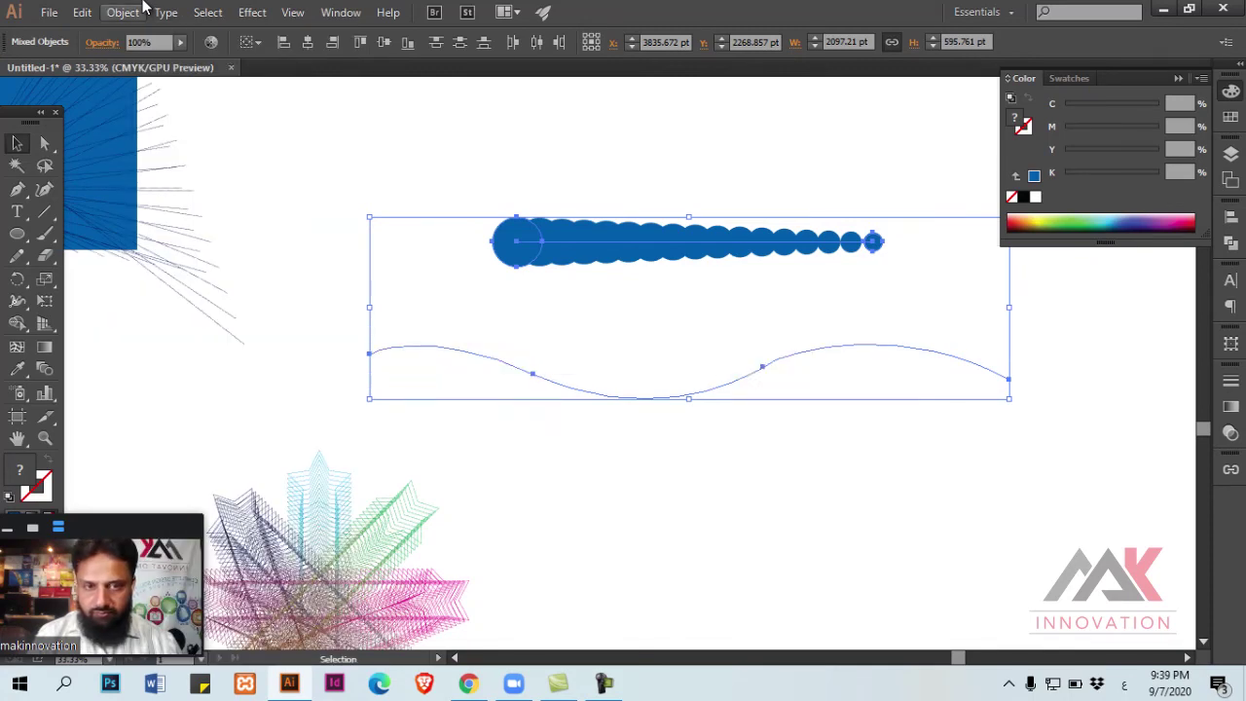
left_click(141, 10)
mouse_move(145, 441)
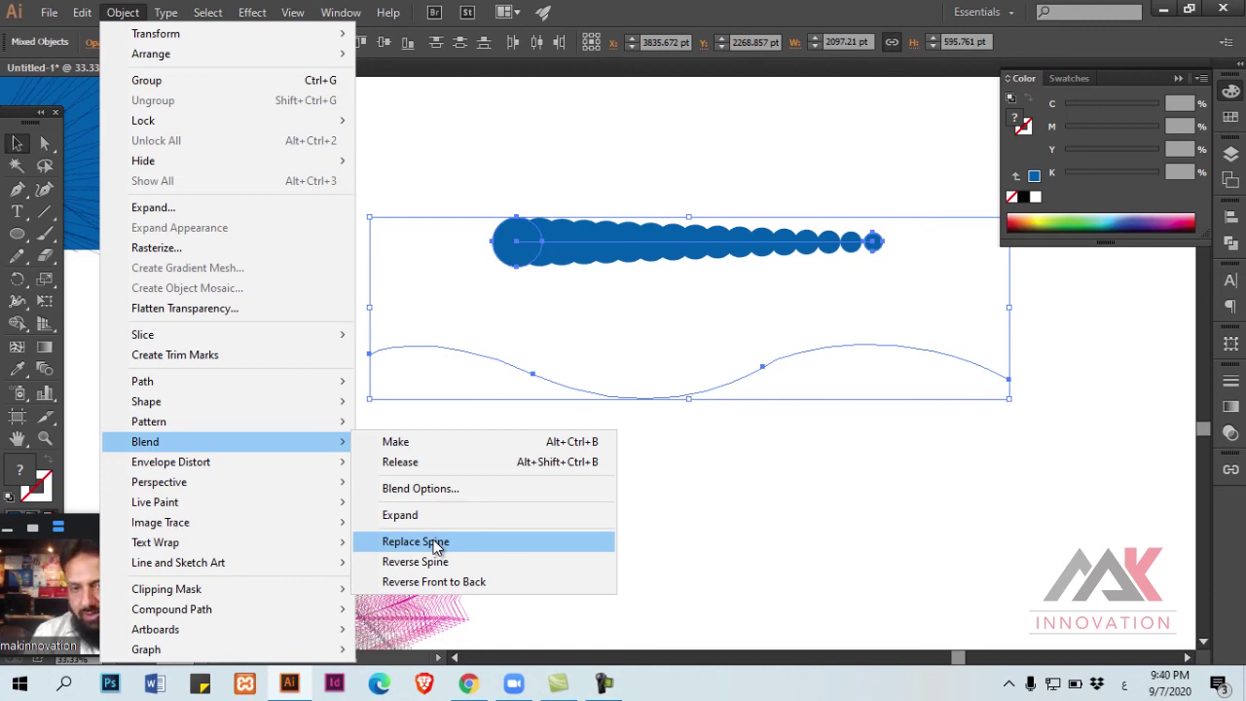
left_click(434, 543)
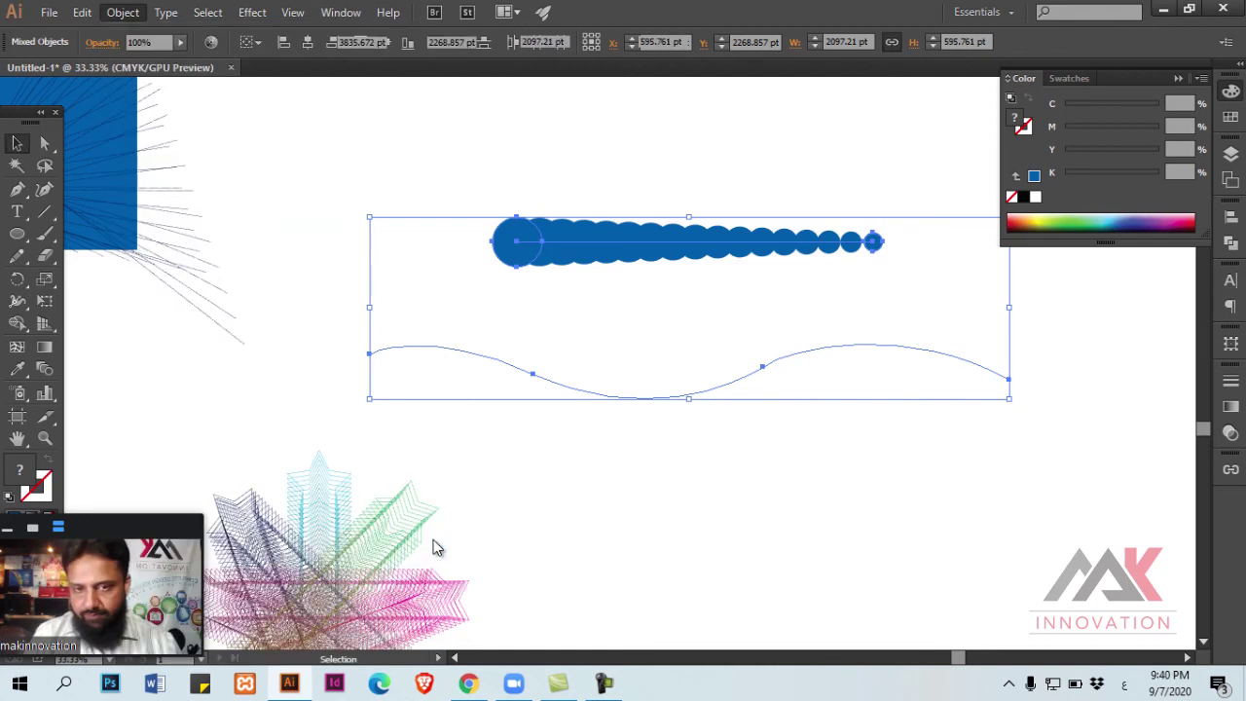
left_click(748, 523)
left_click(674, 401)
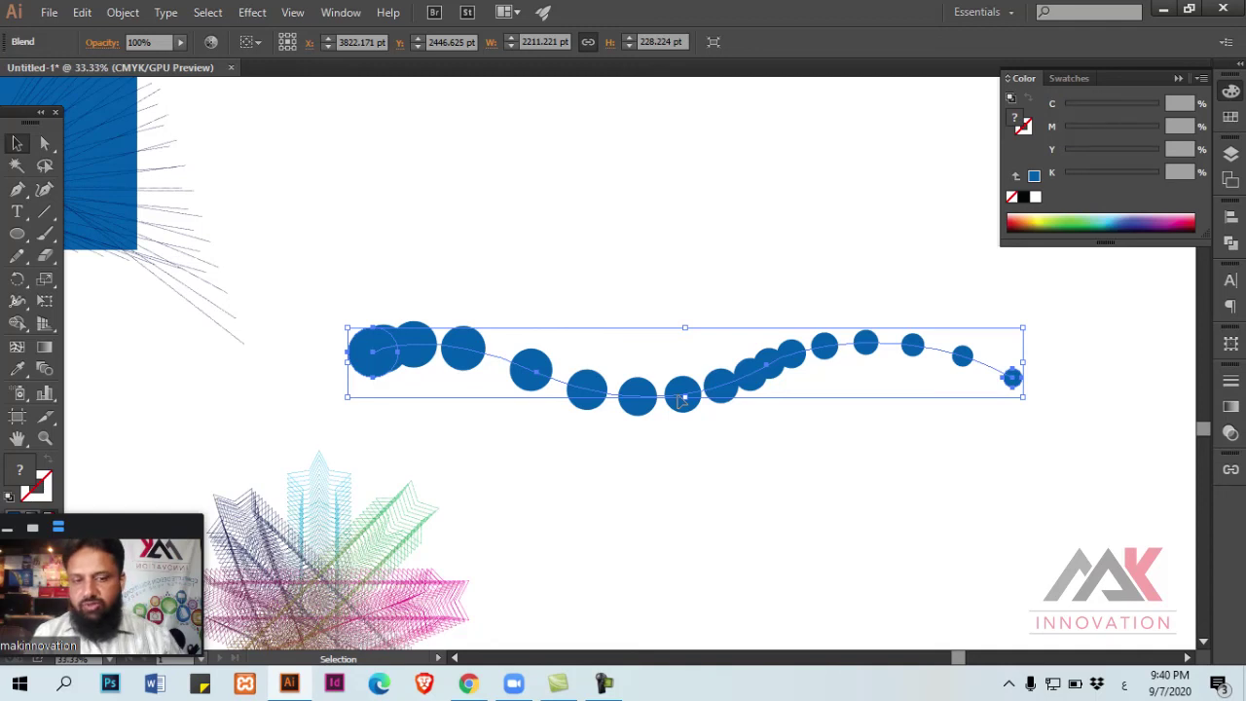
key("Delete")
Step: Scale up the star spiral blend and move it down and left
left_click_drag(977, 428, 919, 514)
scroll(920, 514, "up", 5)
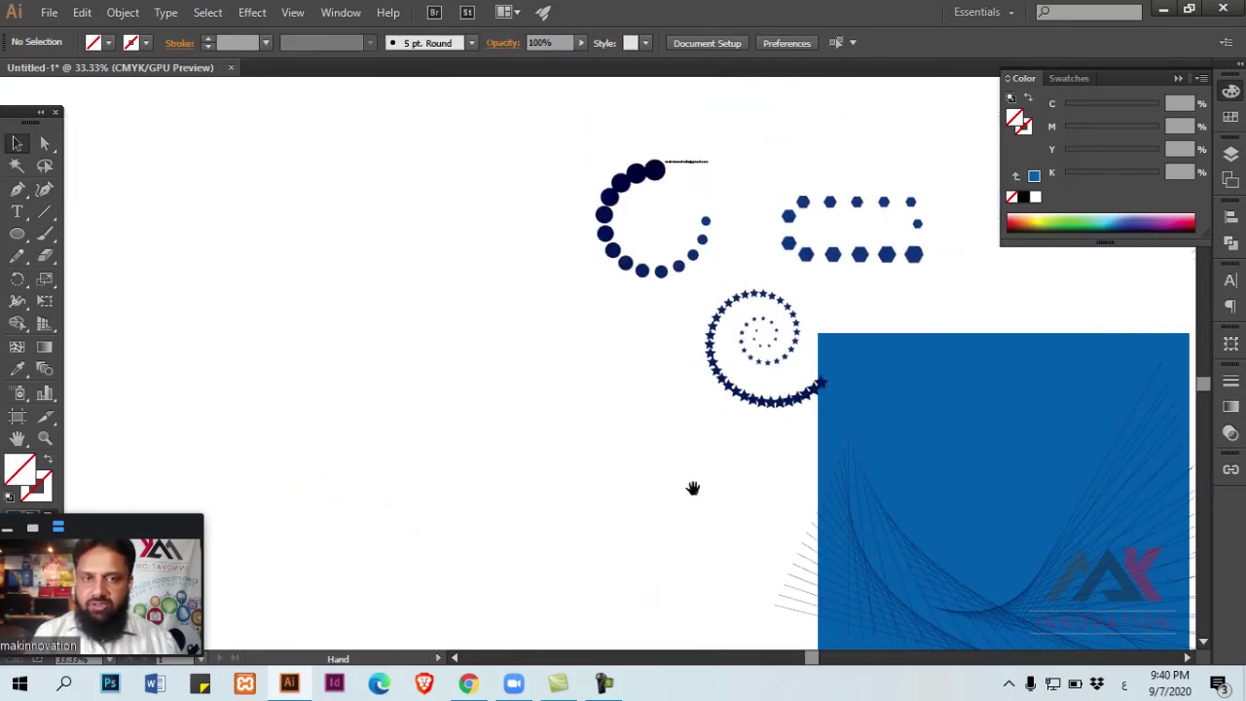
left_click(754, 520, "ctrl")
left_click(428, 273)
left_click_drag(535, 272, 577, 312)
mouse_move(484, 223)
left_mouse_down()
mouse_move(305, 279)
mouse_move(457, 303)
left_mouse_up()
left_click(506, 422)
left_click_drag(506, 423, 700, 398)
Step: Duplicate the star spiral to the left and apply Reverse Spine to the copy
left_click_drag(779, 376, 473, 370)
left_click(123, 12)
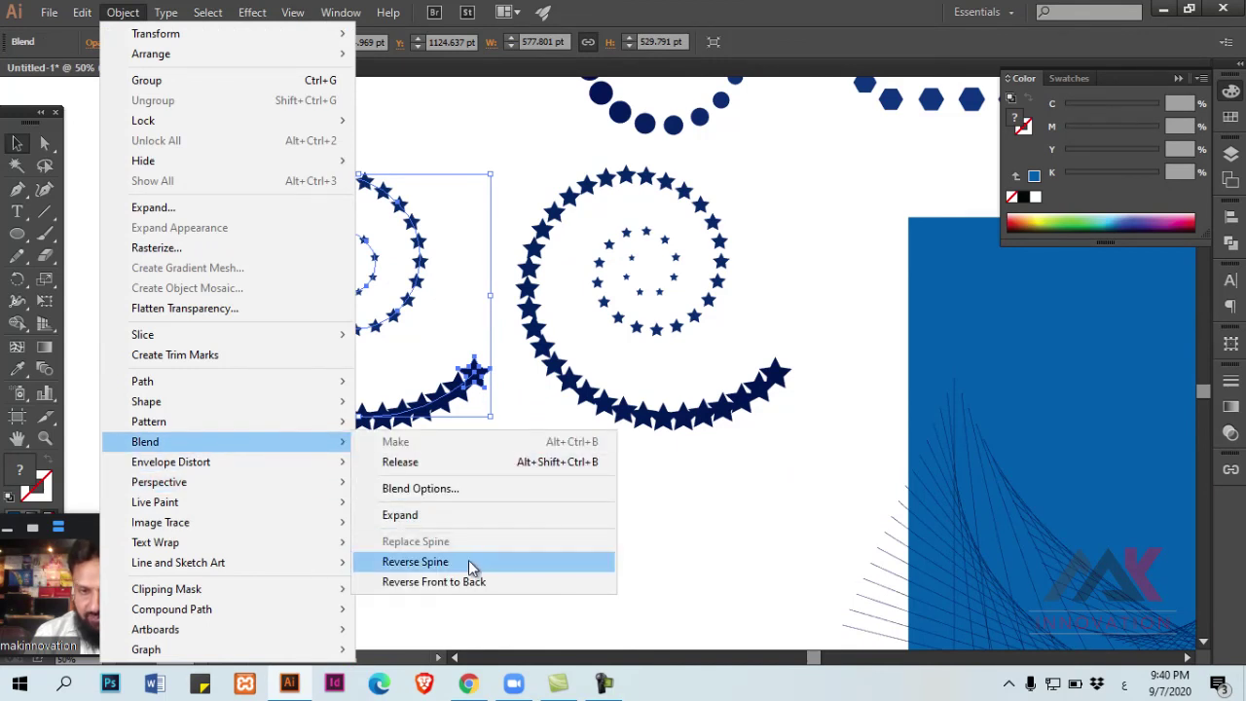
left_click(468, 561)
left_click(422, 486)
left_click_drag(422, 486, 504, 458)
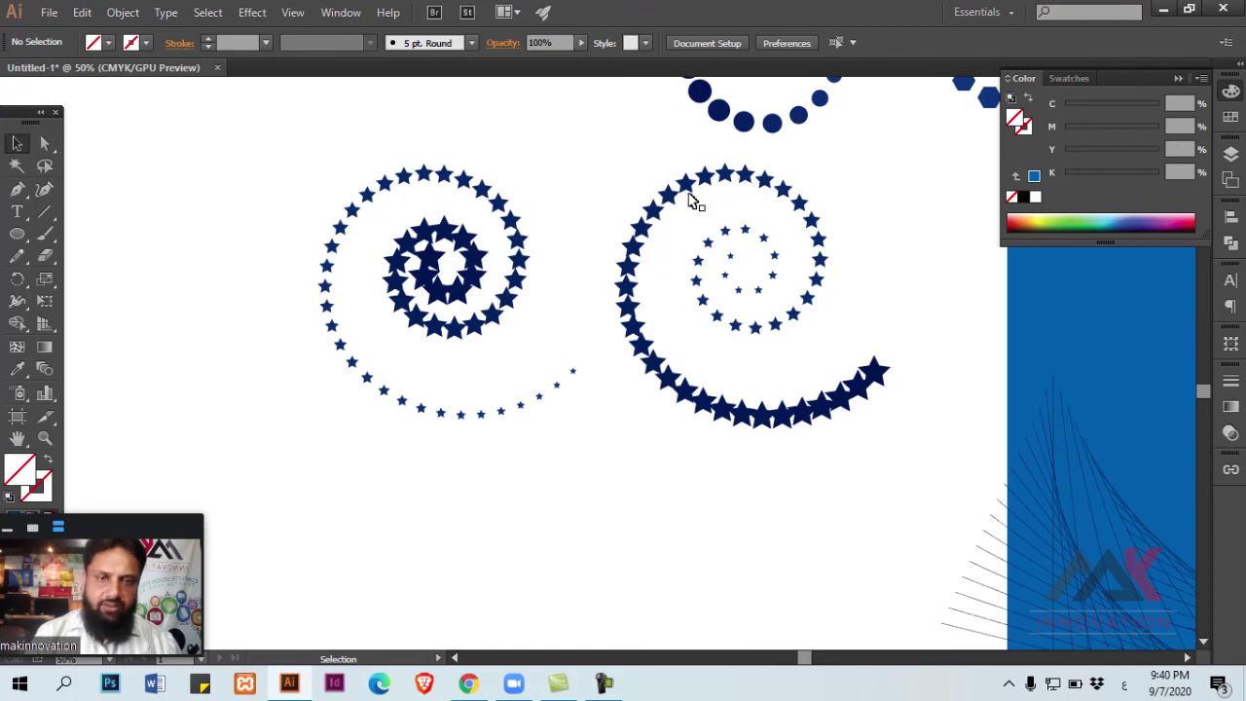
left_click_drag(750, 365, 658, 288)
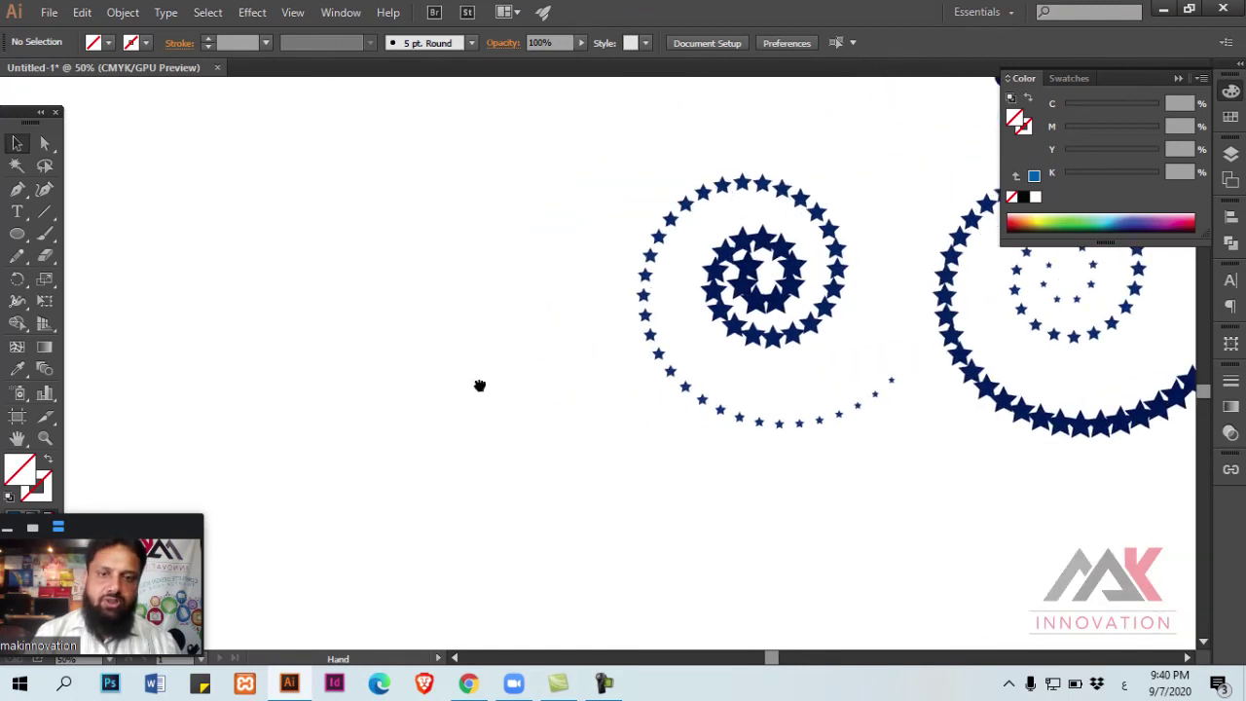
left_click(681, 278)
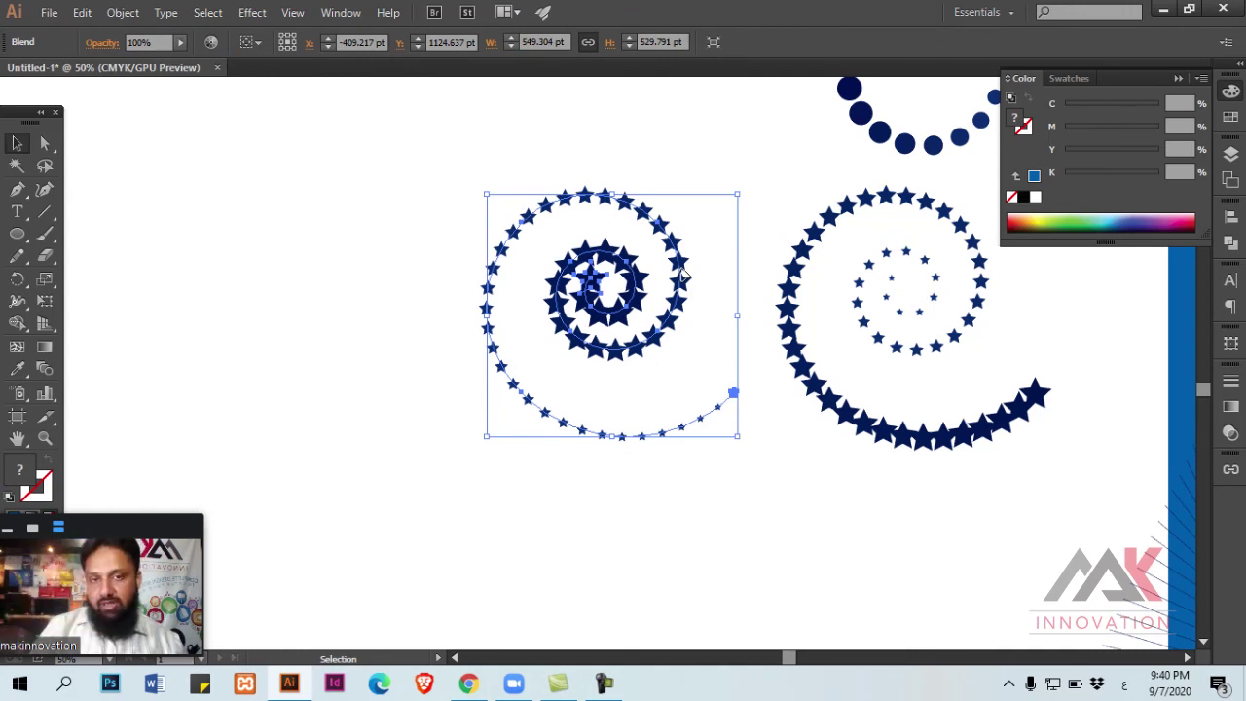
left_click_drag(889, 343, 668, 340)
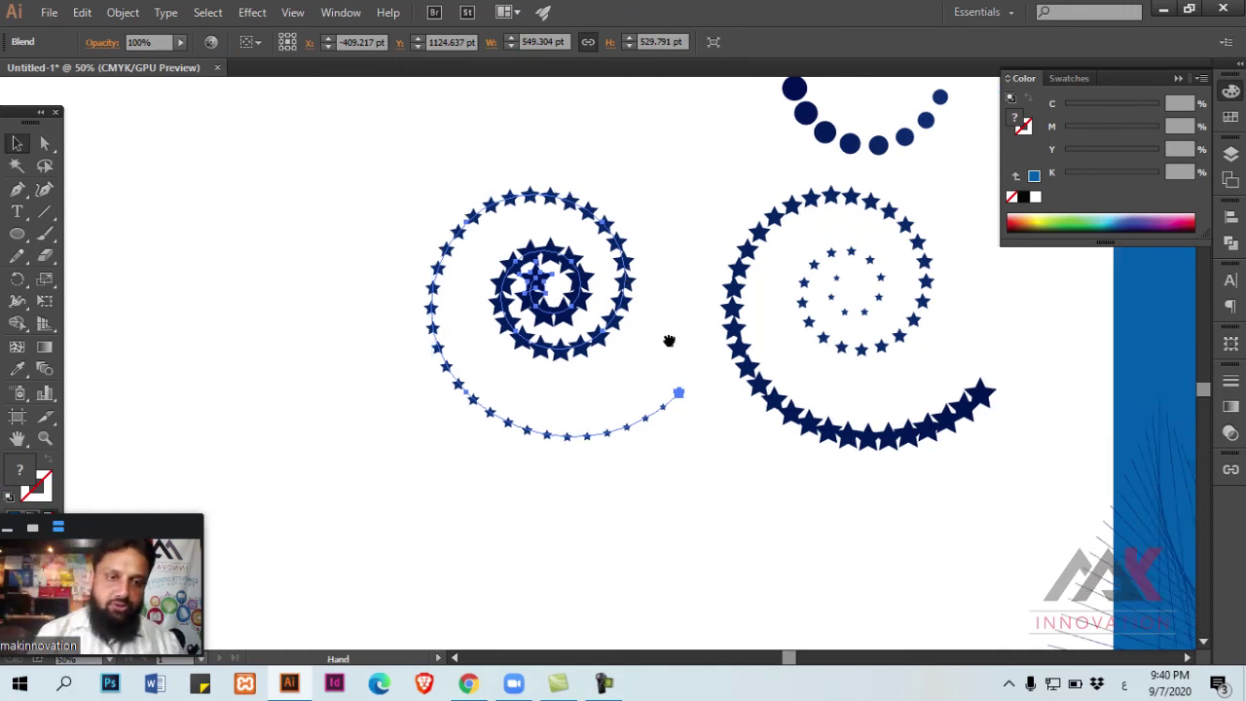